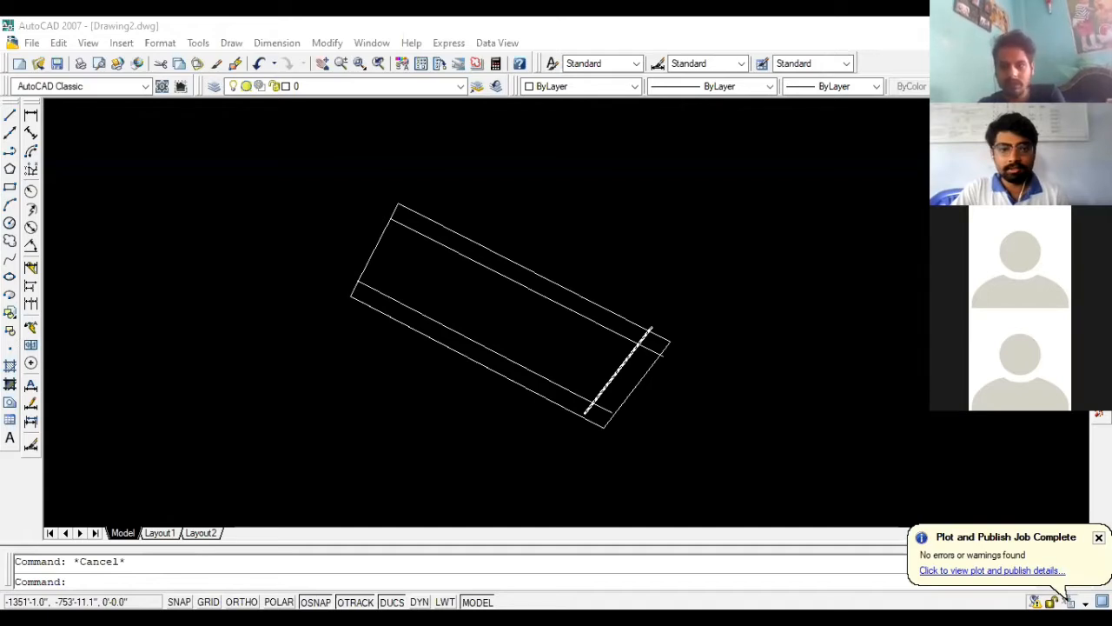
{"action": "scroll", "coordinate": [249, 212], "scroll_direction": "down", "scroll_amount": 2}
{"action": "scroll", "coordinate": [413, 250], "scroll_direction": "down", "scroll_amount": 5}
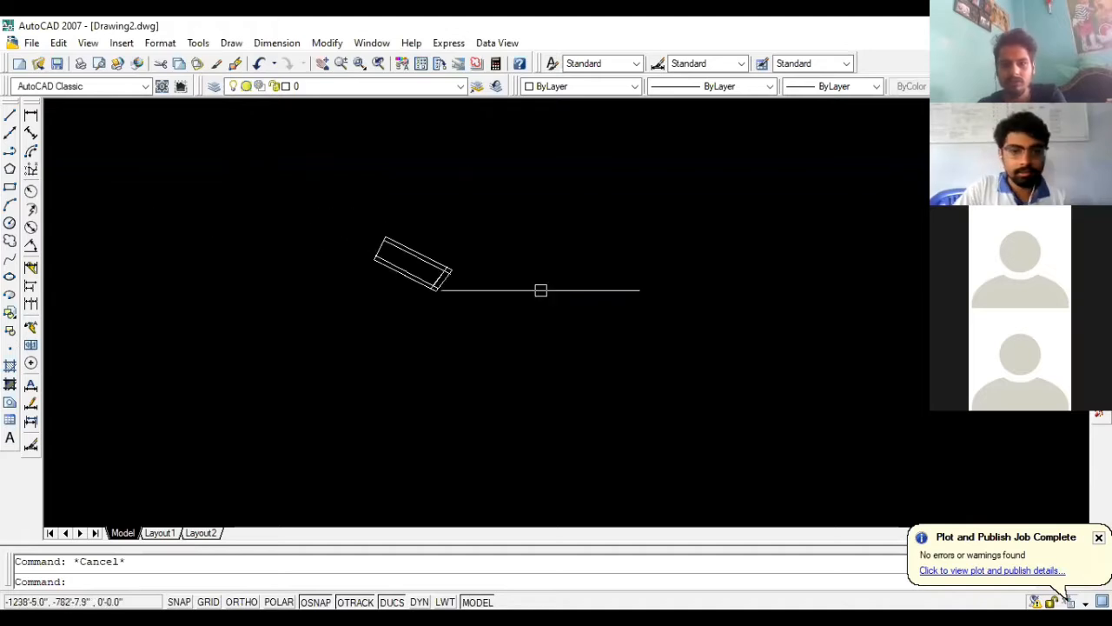
{"action": "scroll", "coordinate": [501, 241], "scroll_direction": "up", "scroll_amount": 2}
{"action": "scroll", "coordinate": [373, 271], "scroll_direction": "down", "scroll_amount": 3}
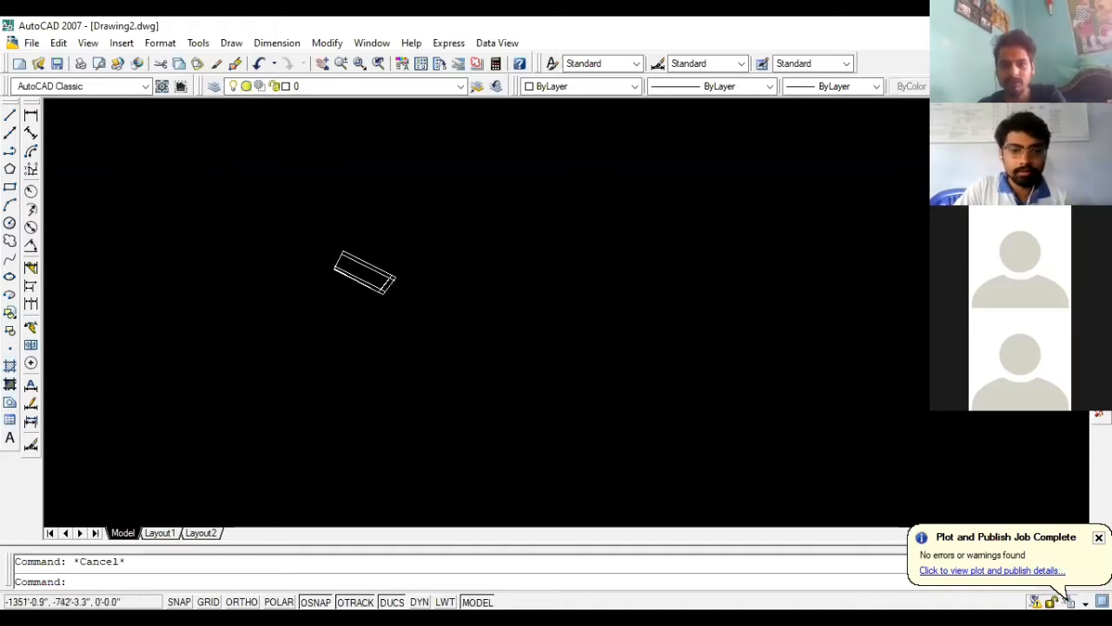
{"action": "scroll", "coordinate": [385, 261], "scroll_direction": "up", "scroll_amount": 3}
{"action": "scroll", "coordinate": [421, 278], "scroll_direction": "up", "scroll_amount": 3}
{"action": "scroll", "coordinate": [469, 278], "scroll_direction": "up", "scroll_amount": 1}
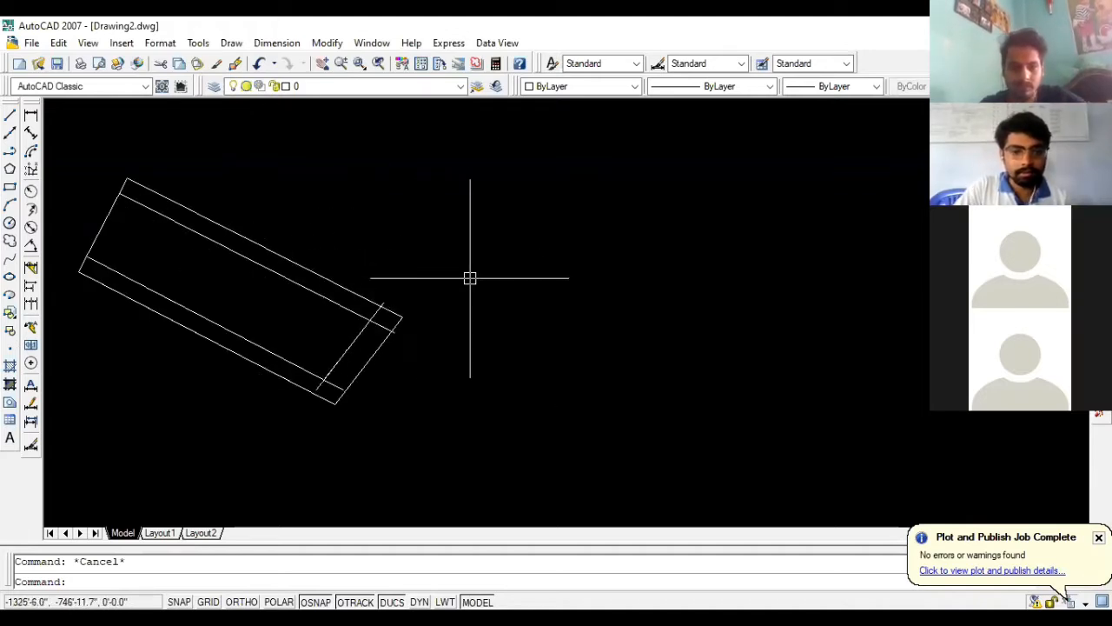
- Erase the scanned cadastral map image beside the small tilted parcel outline
{"action": "scroll", "coordinate": [455, 275], "scroll_direction": "down", "scroll_amount": 4}
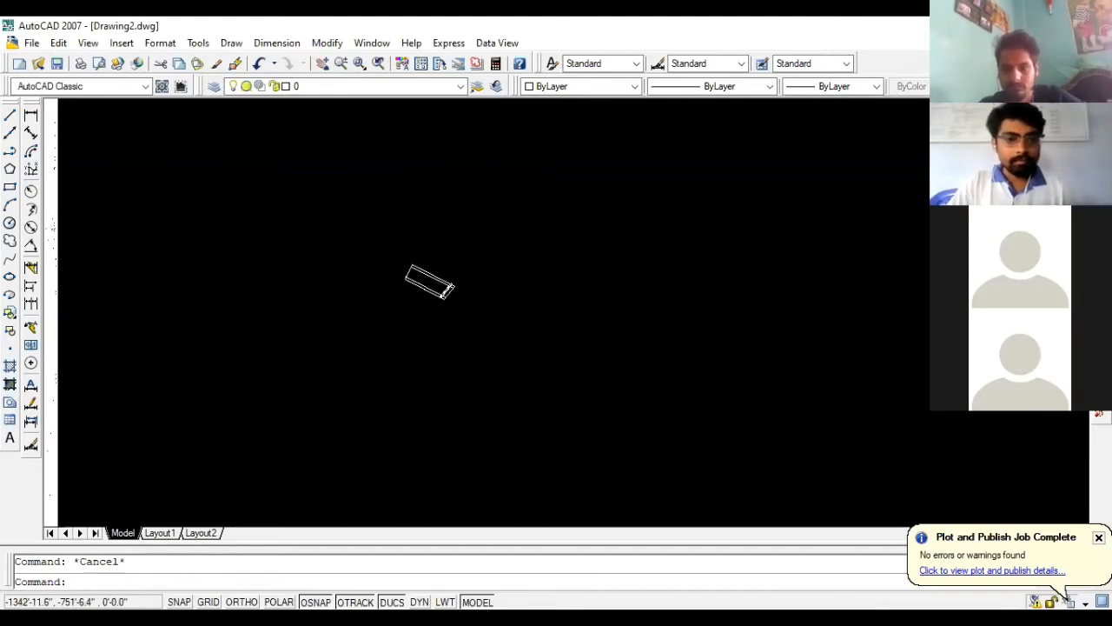
{"action": "scroll", "coordinate": [447, 383], "scroll_direction": "down", "scroll_amount": 4}
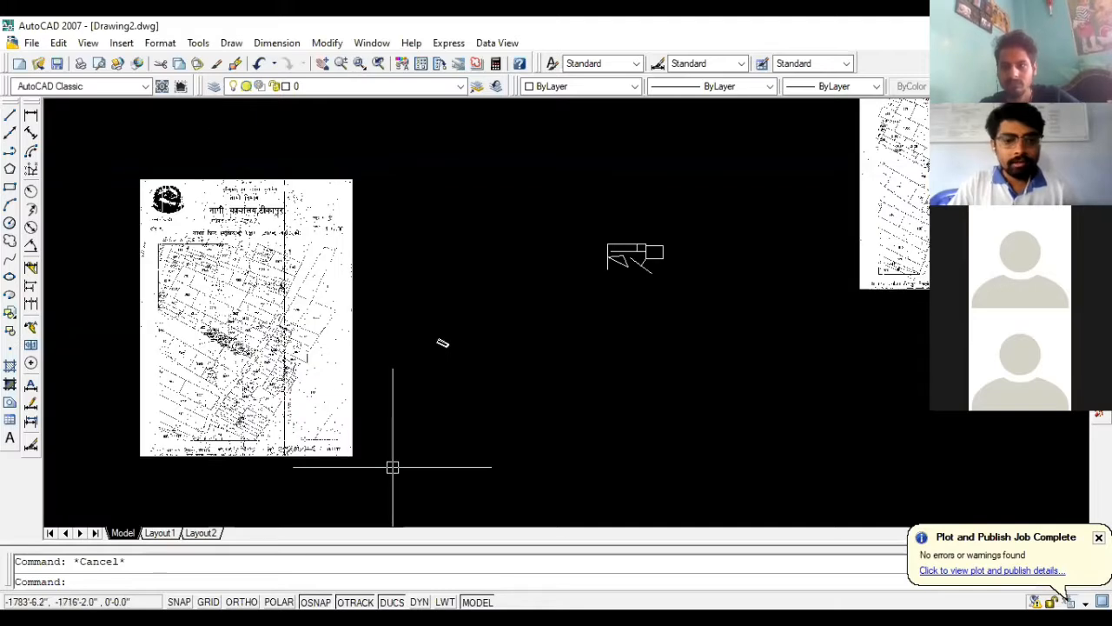
{"action": "left_click", "coordinate": [393, 468]}
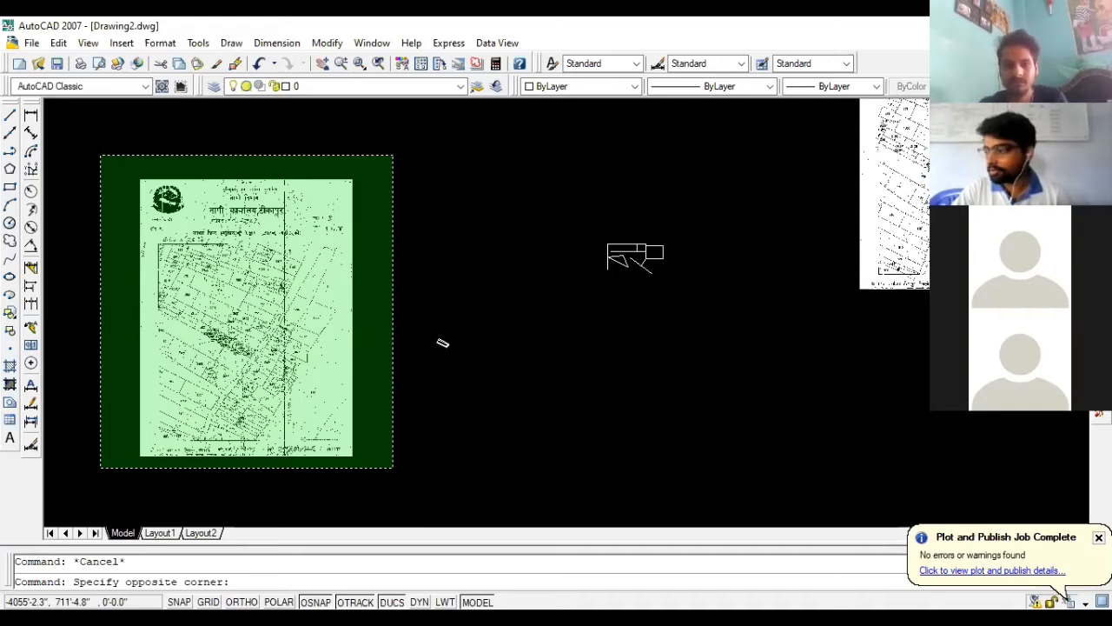
{"action": "left_click", "coordinate": [101, 155]}
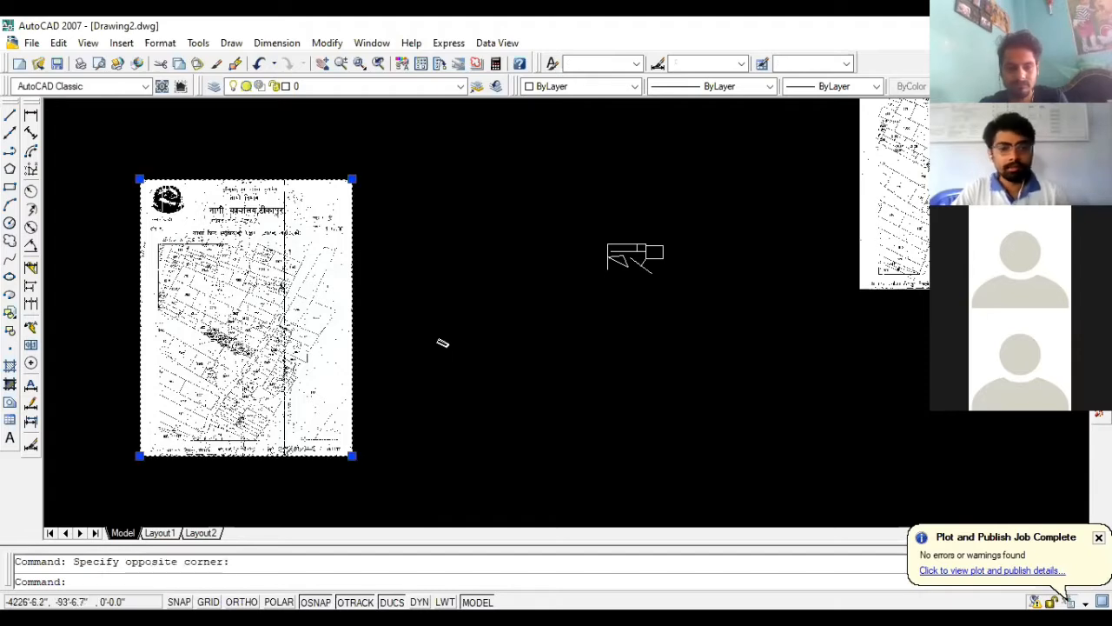
{"action": "key", "text": "Delete"}
- Regenerate the whole drawing with the REGENALL command
{"action": "scroll", "coordinate": [64, 310], "scroll_direction": "down", "scroll_amount": 5}
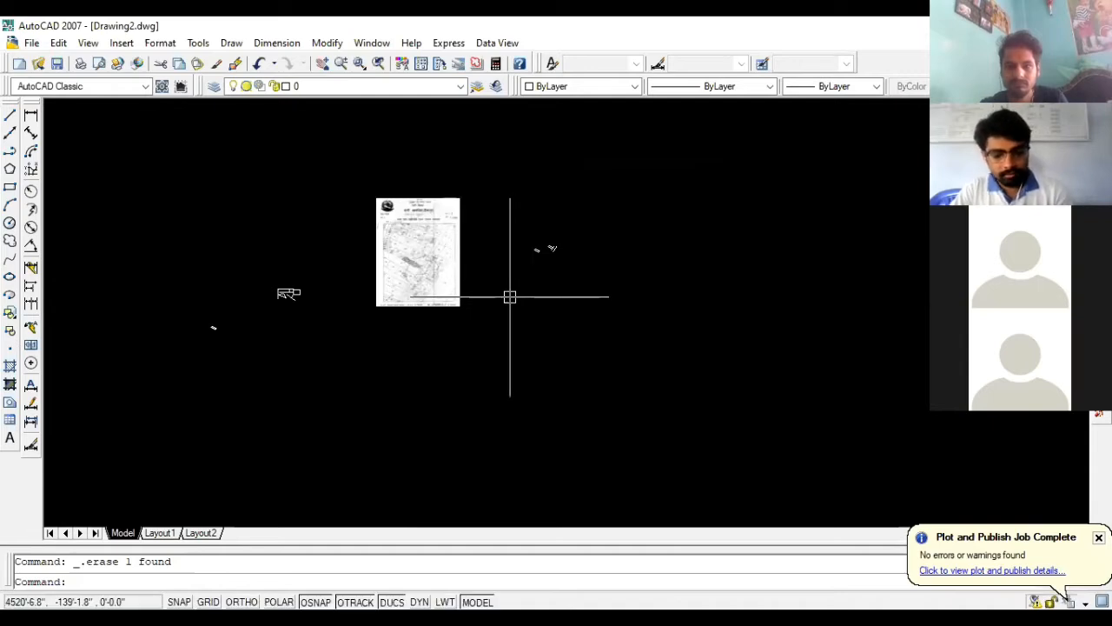
{"action": "type", "text": "regen"}
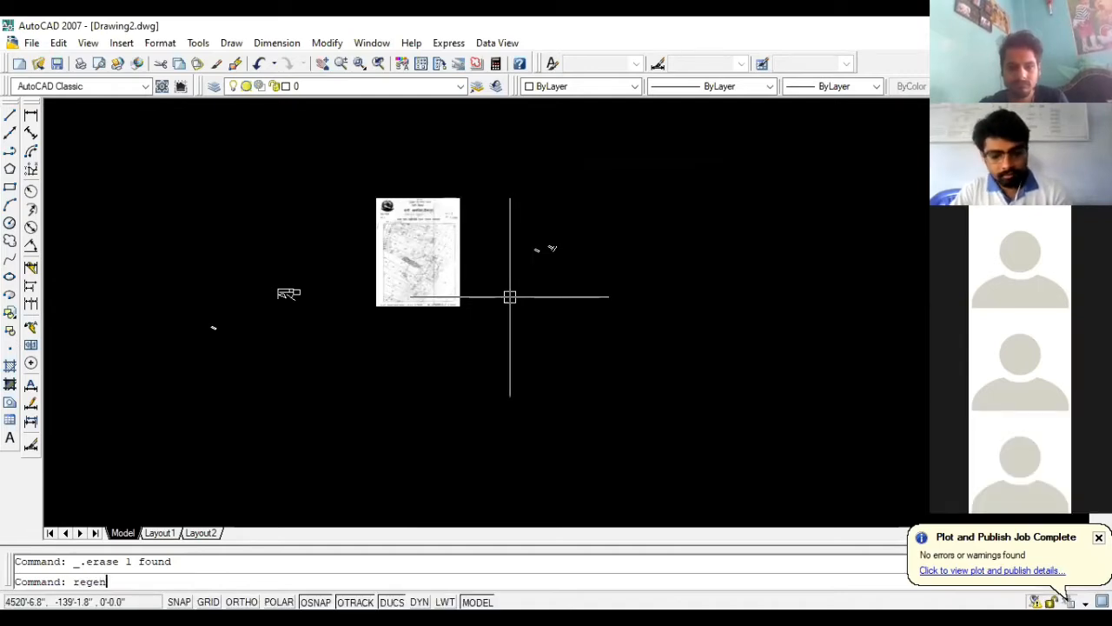
{"action": "type", "text": "all"}
{"action": "key", "text": "Return"}
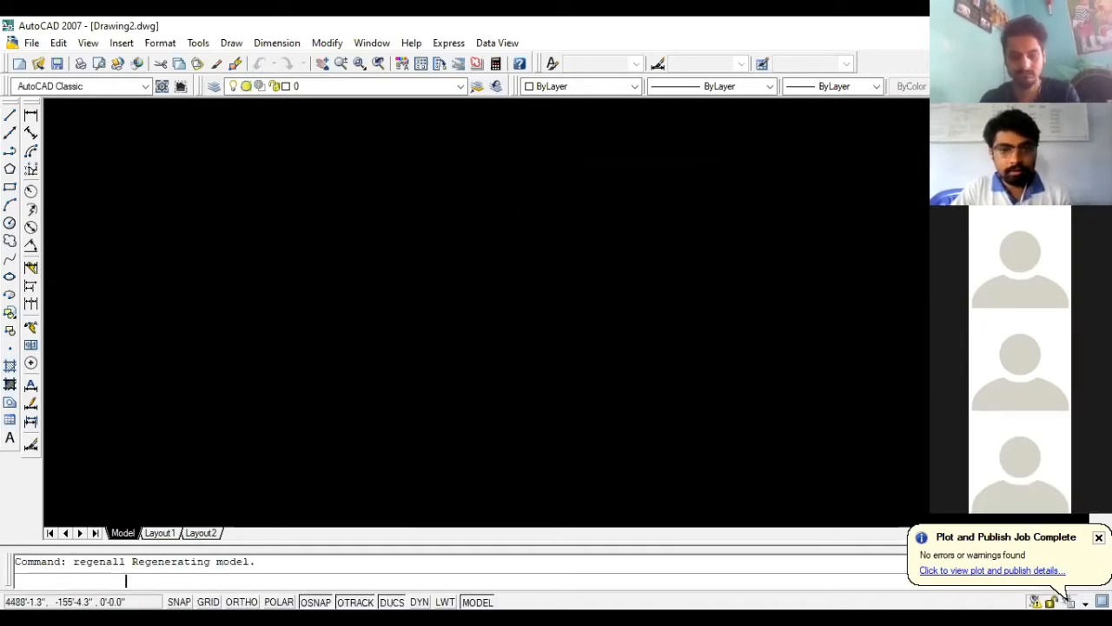
- Start attaching a raster image and choose the scanned cadastral map file from the "all work file tikapur" folder
{"action": "scroll", "coordinate": [253, 293], "scroll_direction": "down", "scroll_amount": 4}
{"action": "scroll", "coordinate": [516, 262], "scroll_direction": "up", "scroll_amount": 3}
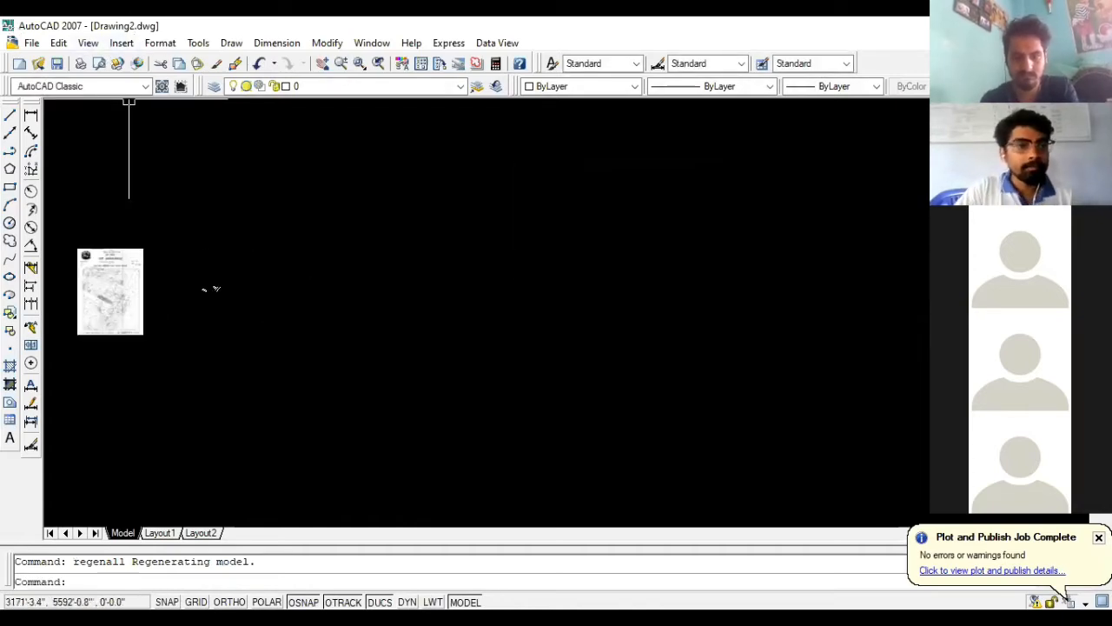
{"action": "scroll", "coordinate": [253, 298], "scroll_direction": "up", "scroll_amount": 3}
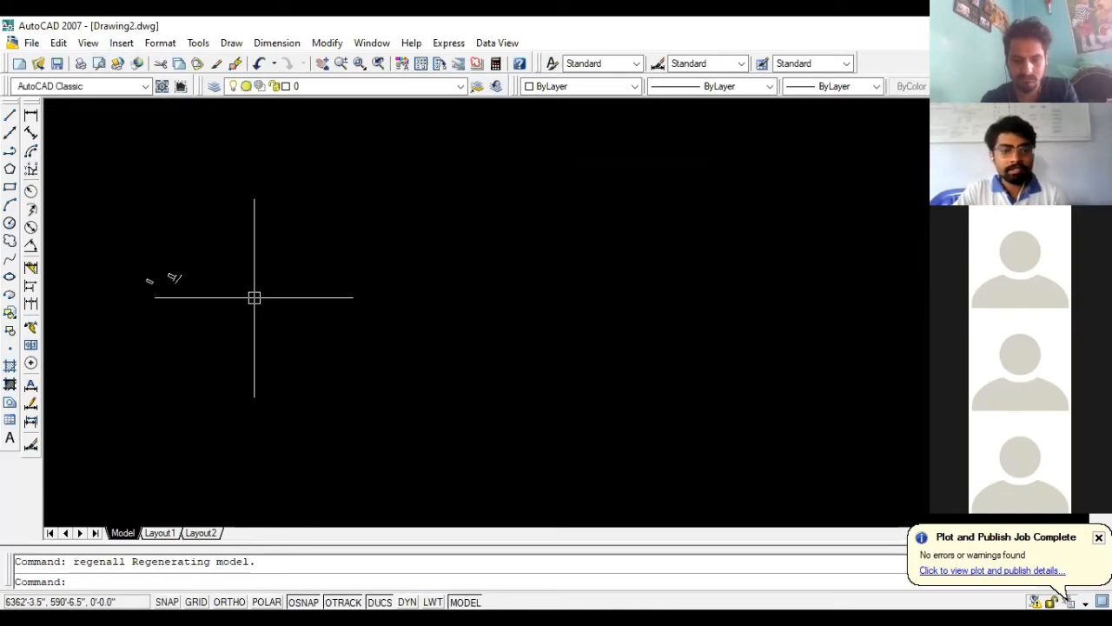
{"action": "scroll", "coordinate": [184, 269], "scroll_direction": "up", "scroll_amount": 5}
{"action": "scroll", "coordinate": [181, 273], "scroll_direction": "up", "scroll_amount": 2}
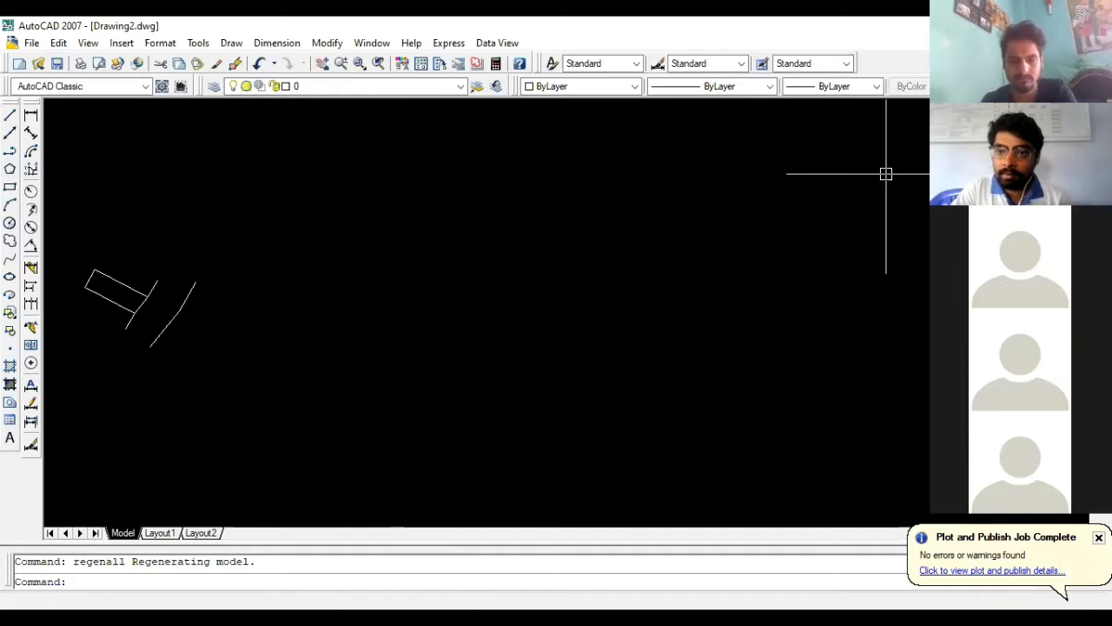
{"action": "right_click", "coordinate": [823, 79]}
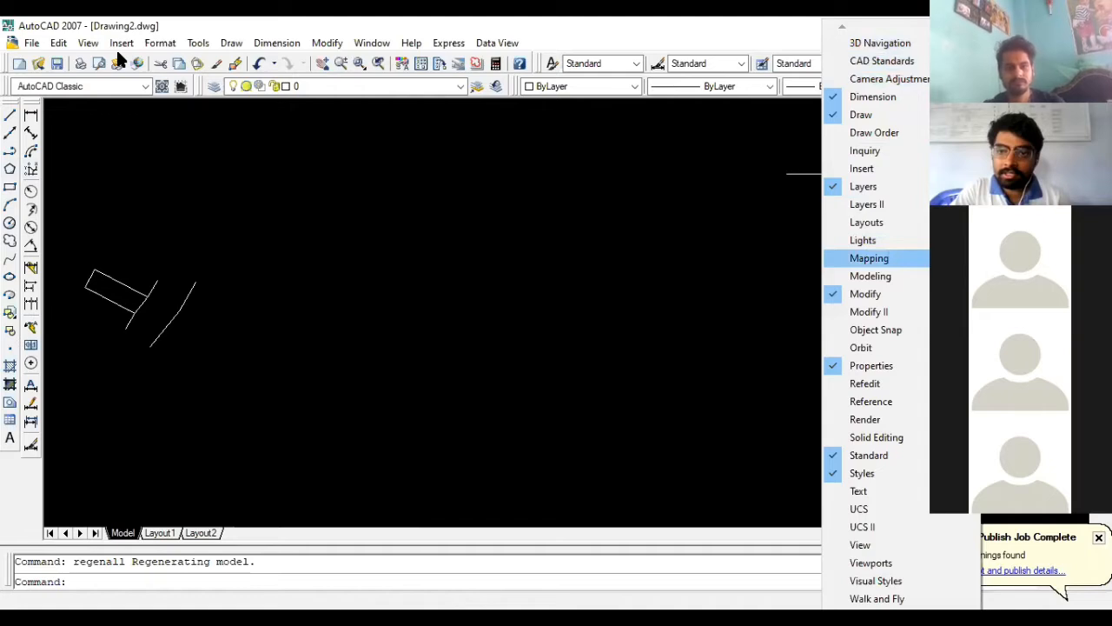
{"action": "left_click", "coordinate": [141, 103]}
{"action": "left_click", "coordinate": [122, 42]}
{"action": "left_click", "coordinate": [144, 109]}
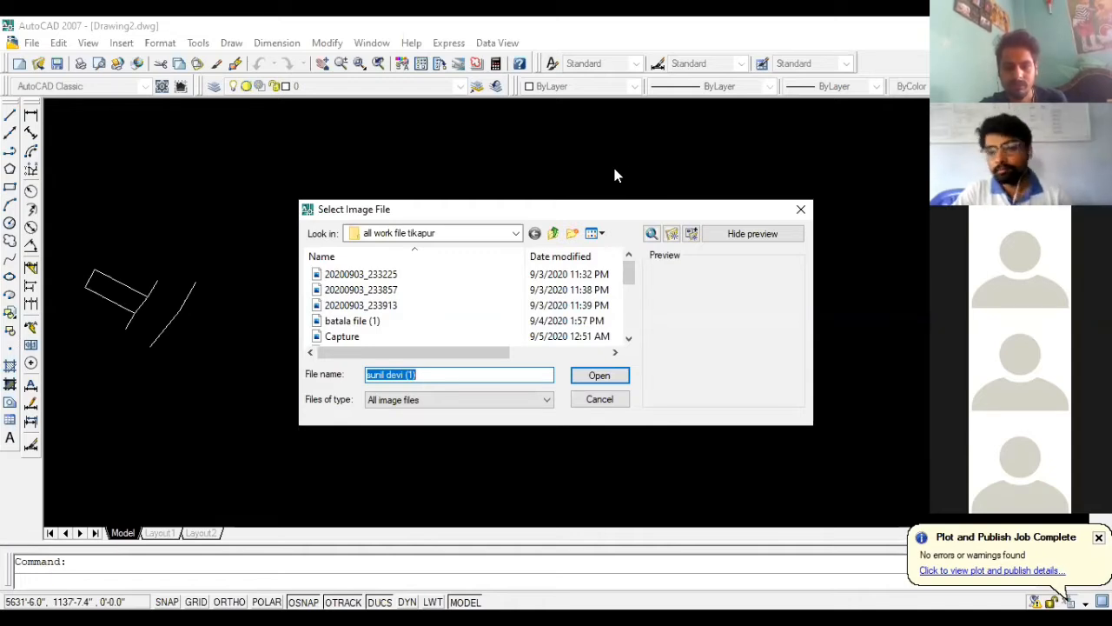
{"action": "scroll", "coordinate": [556, 304], "scroll_direction": "down", "scroll_amount": 2}
{"action": "scroll", "coordinate": [435, 312], "scroll_direction": "down", "scroll_amount": 1}
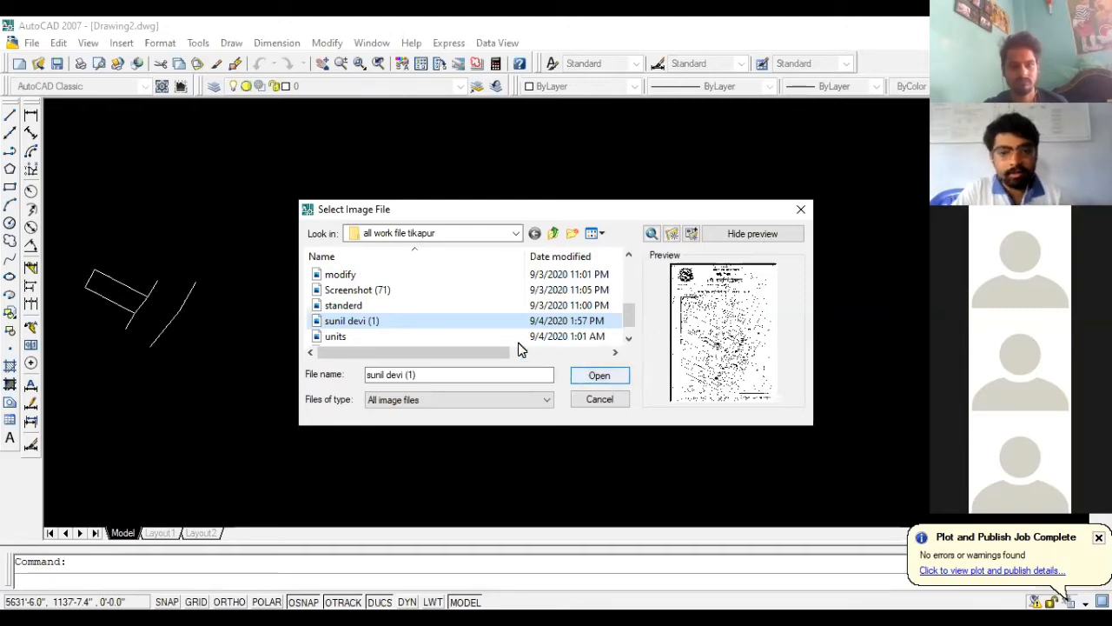
{"action": "left_click", "coordinate": [600, 375]}
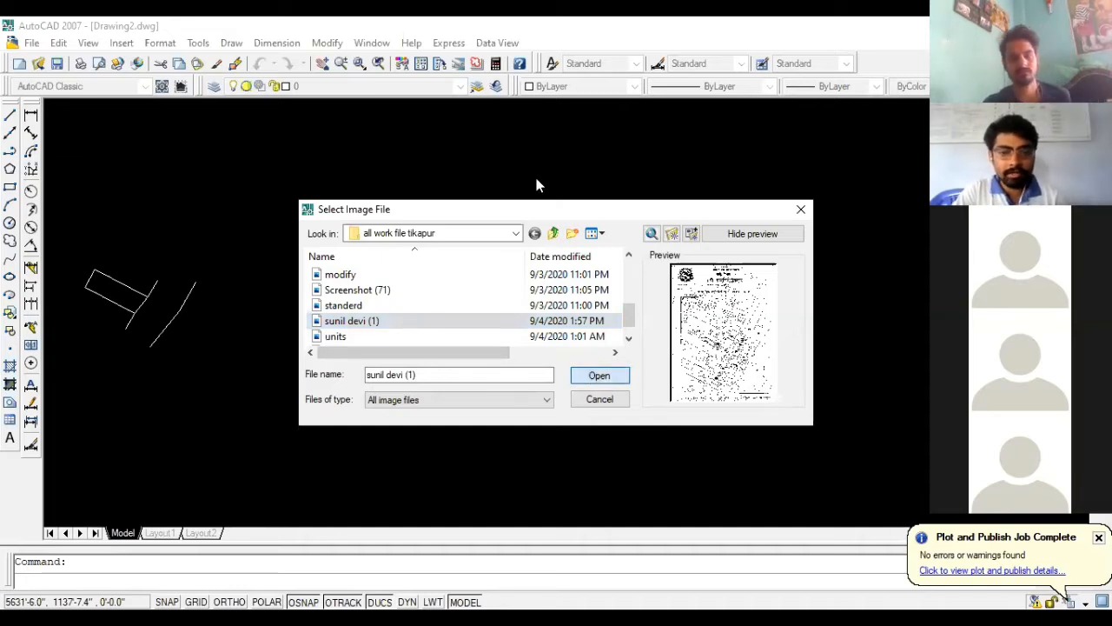
- Set the image scale to 2400 and insert the map in the empty area beyond the small parcel sketches
{"action": "left_click_drag", "start_coordinate": [519, 182], "coordinate": [486, 141]}
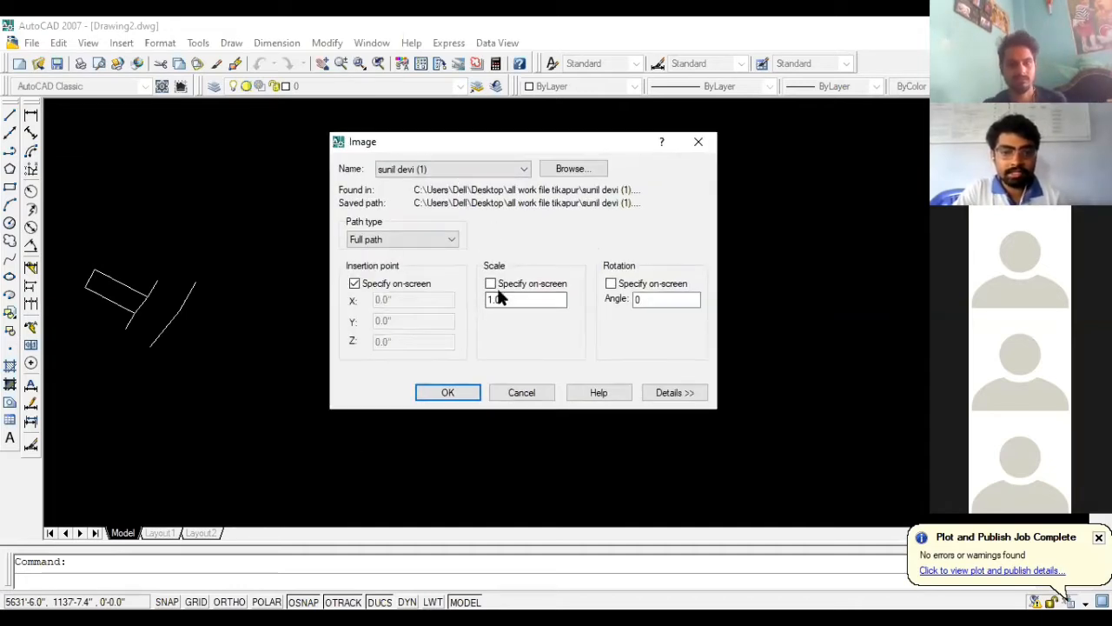
{"action": "left_click", "coordinate": [491, 284]}
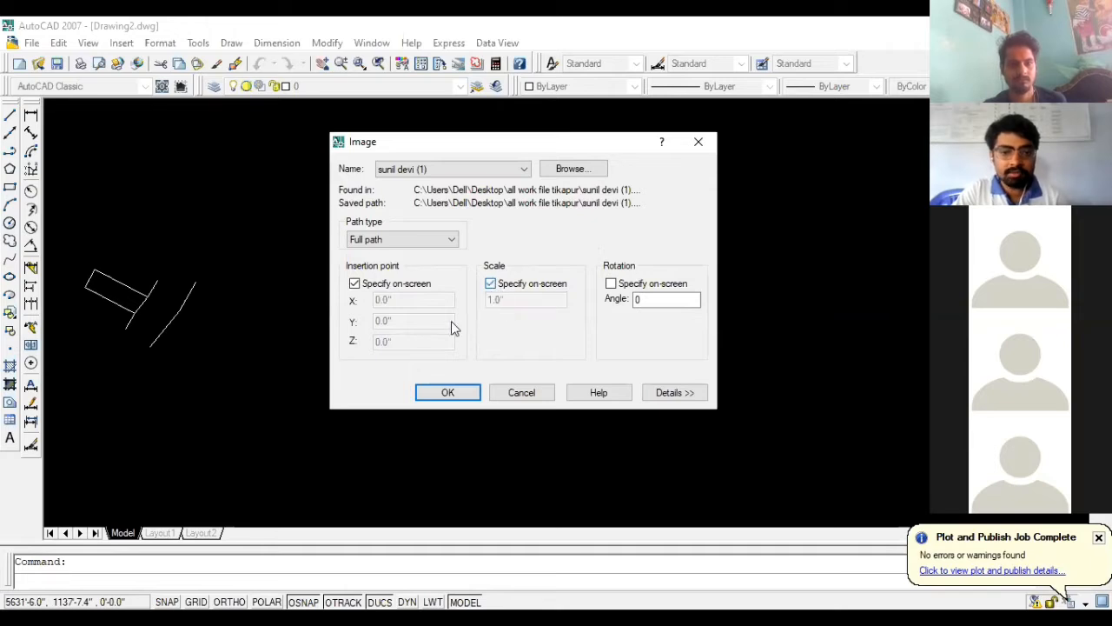
{"action": "left_click", "coordinate": [491, 285]}
{"action": "left_click_drag", "start_coordinate": [524, 302], "coordinate": [476, 304]}
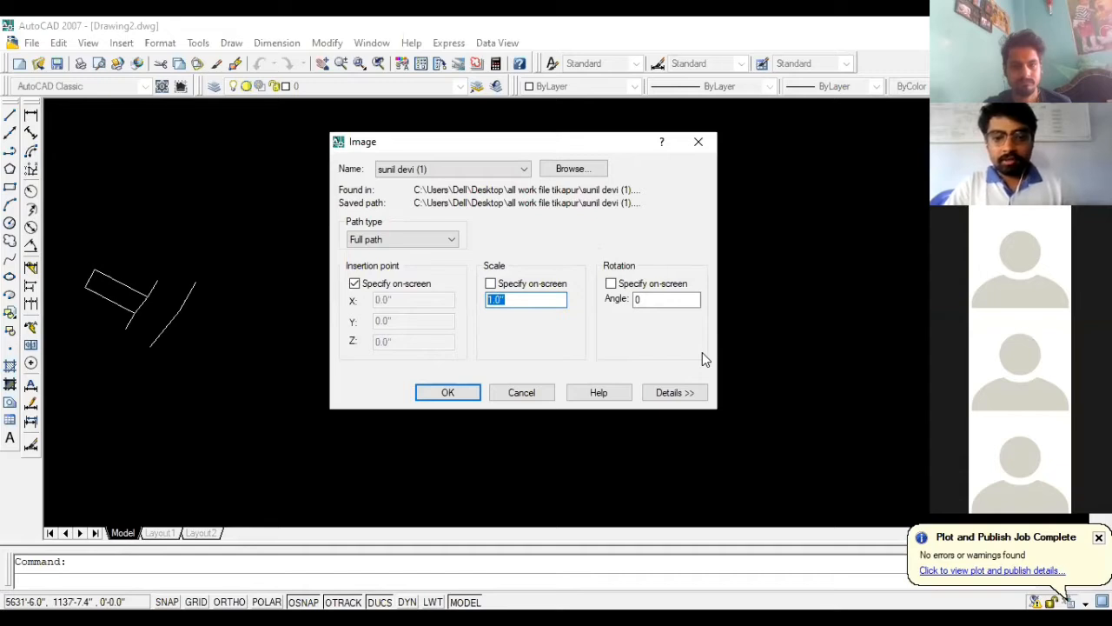
{"action": "type", "text": "2400"}
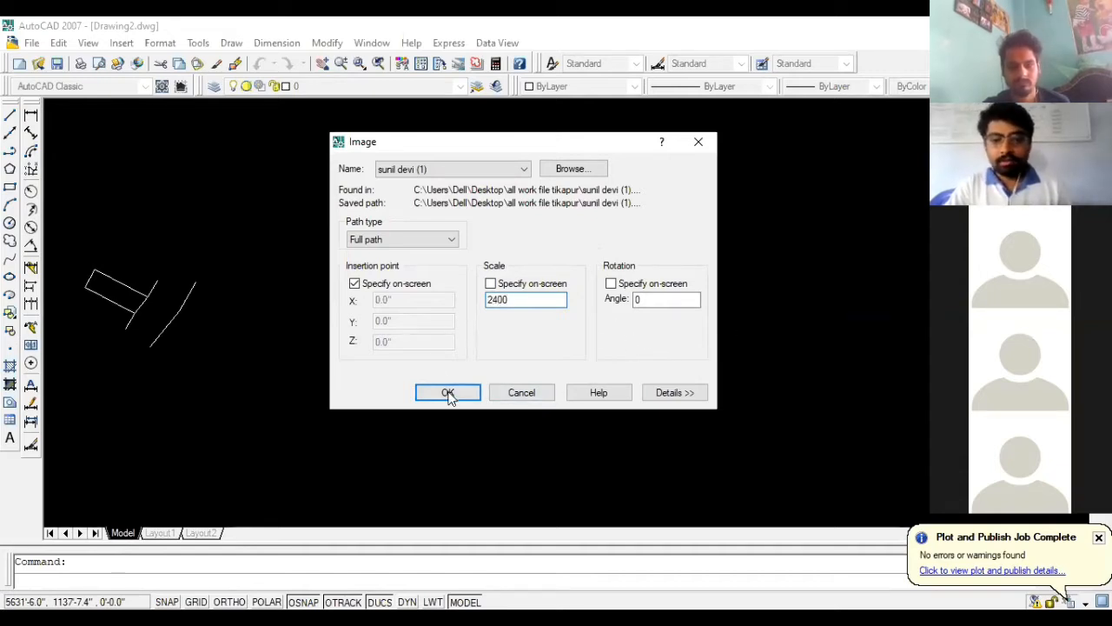
{"action": "key", "text": "Return"}
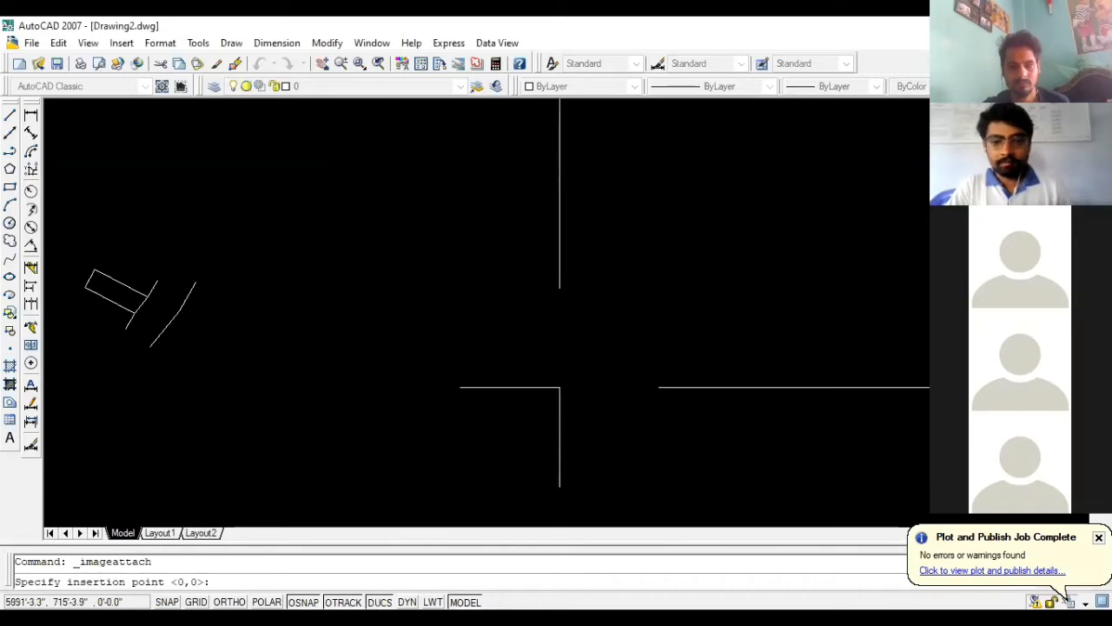
{"action": "scroll", "coordinate": [435, 391], "scroll_direction": "down", "scroll_amount": 6}
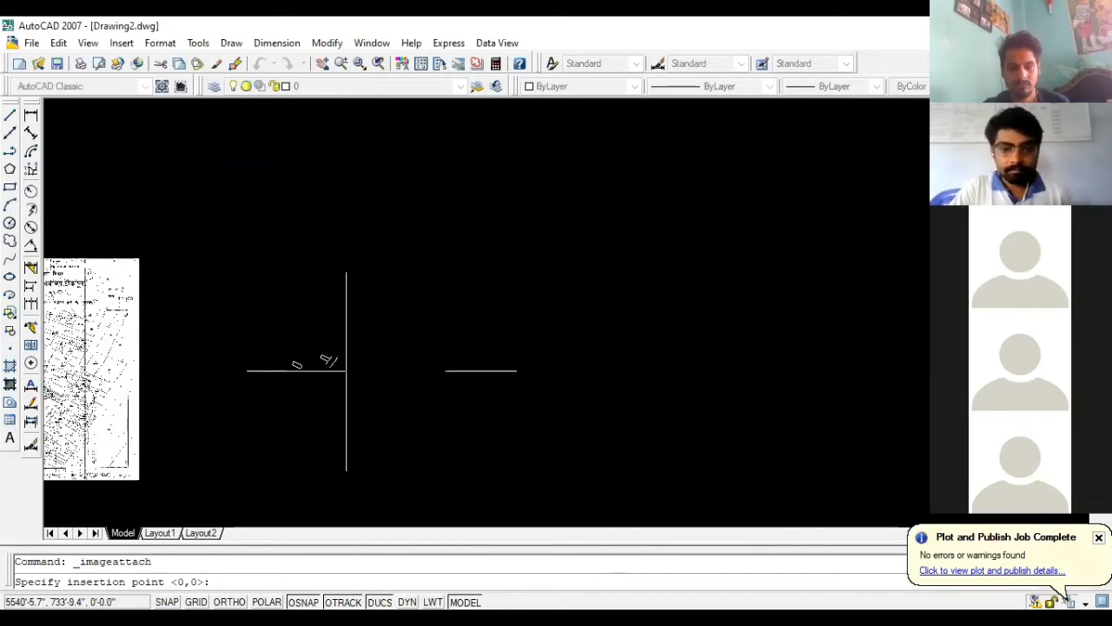
{"action": "left_click", "coordinate": [463, 363]}
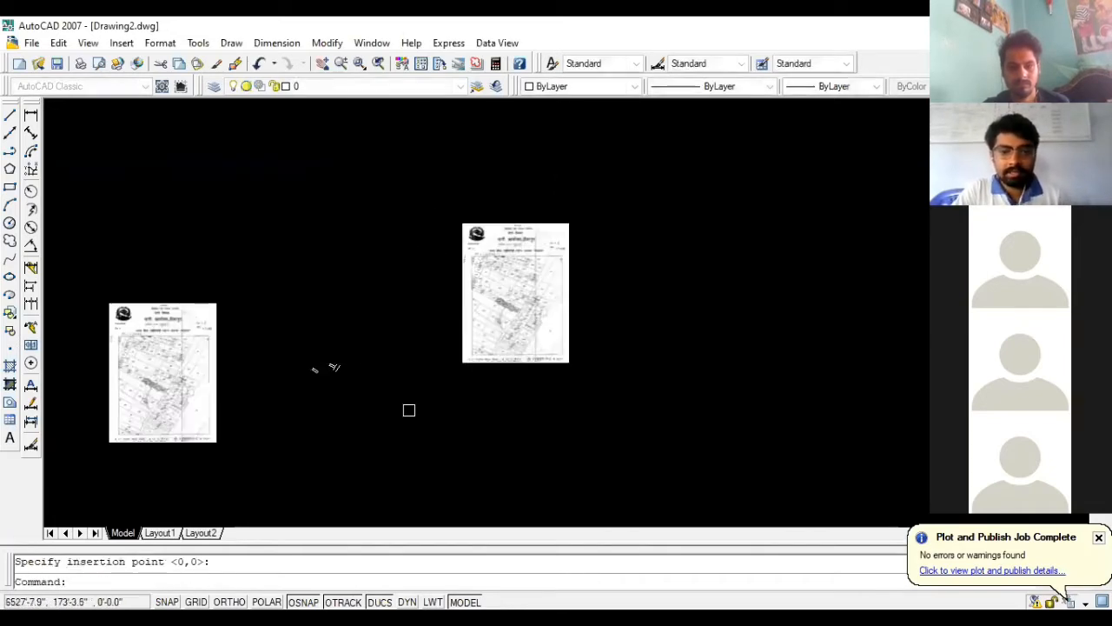
- Examine the inserted map's heading, scale note and the parcels along the road around plots 2266 and 2197
{"action": "scroll", "coordinate": [559, 252], "scroll_direction": "up", "scroll_amount": 3}
{"action": "scroll", "coordinate": [565, 228], "scroll_direction": "up", "scroll_amount": 3}
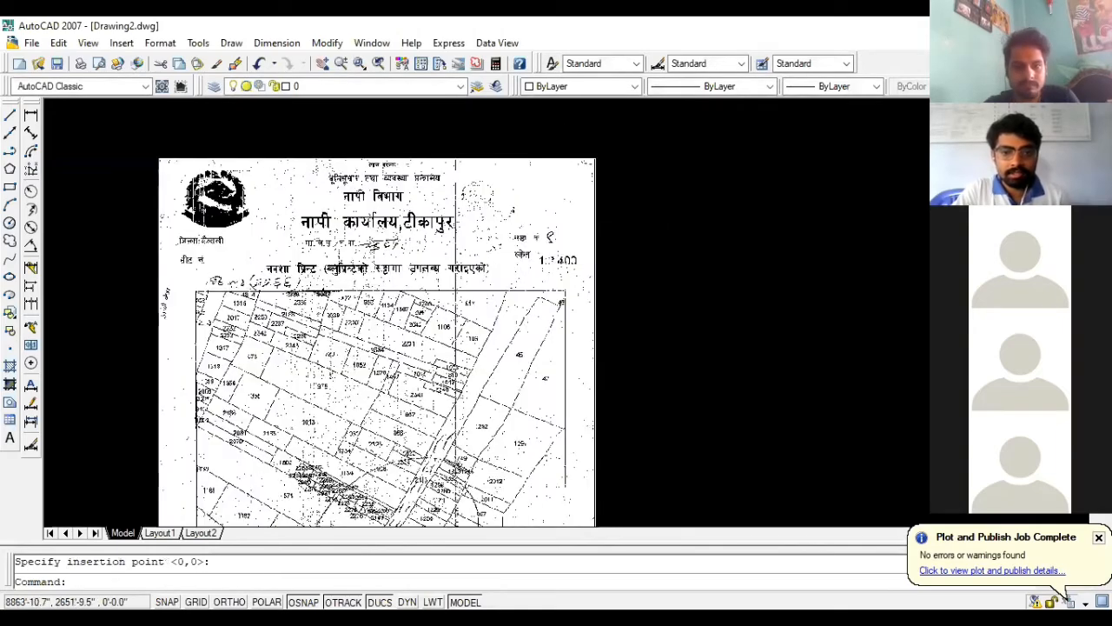
{"action": "scroll", "coordinate": [587, 261], "scroll_direction": "up", "scroll_amount": 4}
{"action": "scroll", "coordinate": [696, 262], "scroll_direction": "down", "scroll_amount": 3}
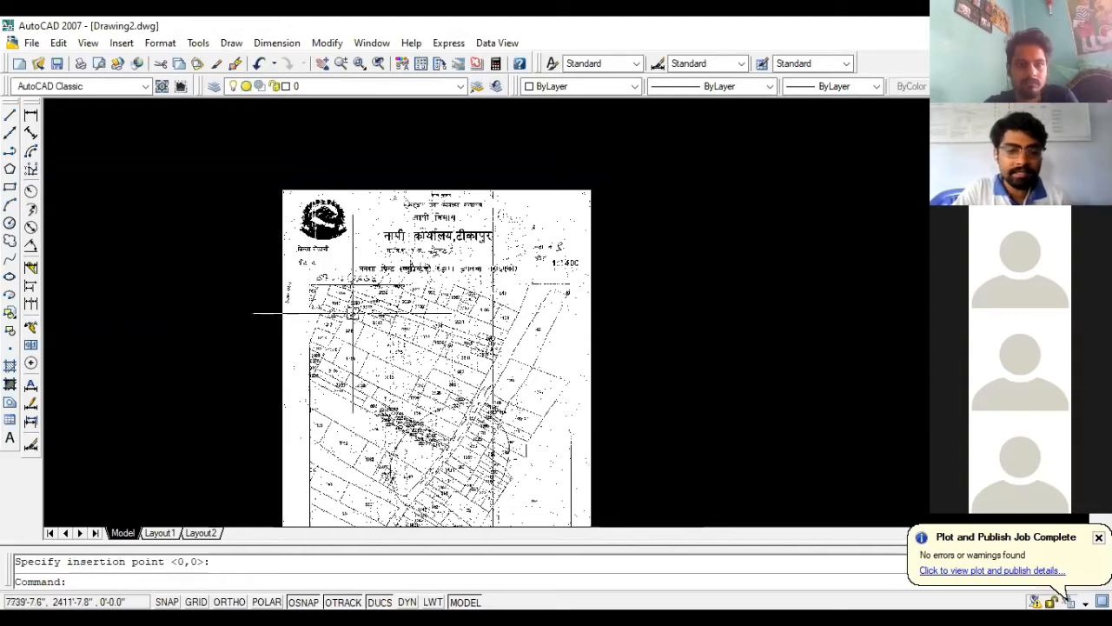
{"action": "scroll", "coordinate": [569, 265], "scroll_direction": "down", "scroll_amount": 2}
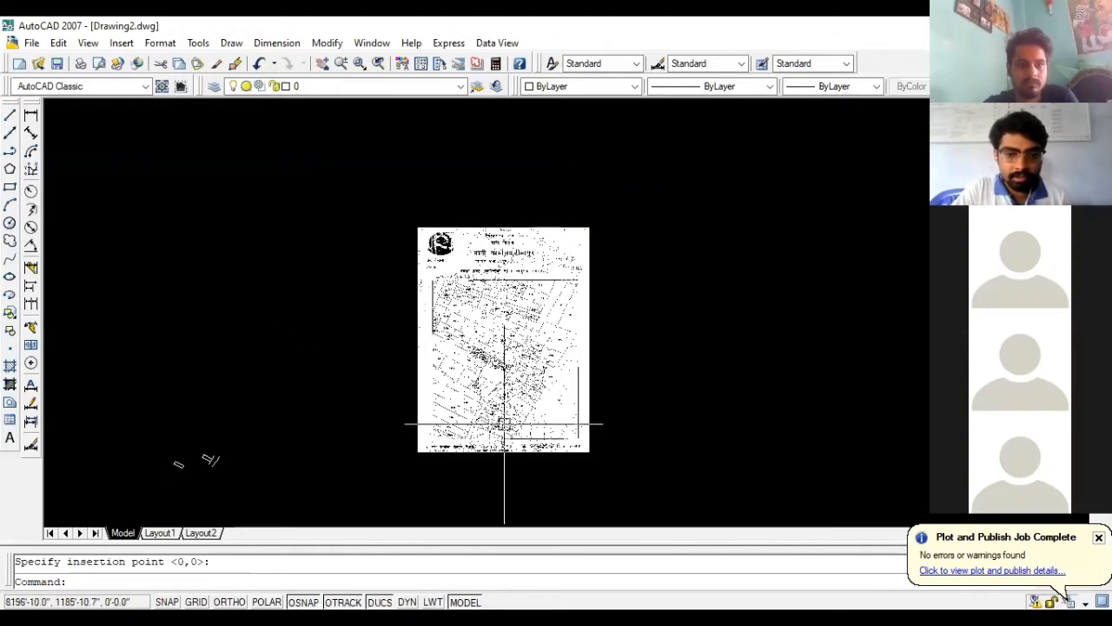
{"action": "scroll", "coordinate": [506, 335], "scroll_direction": "up", "scroll_amount": 3}
{"action": "scroll", "coordinate": [477, 390], "scroll_direction": "down", "scroll_amount": 2}
{"action": "scroll", "coordinate": [574, 465], "scroll_direction": "up", "scroll_amount": 3}
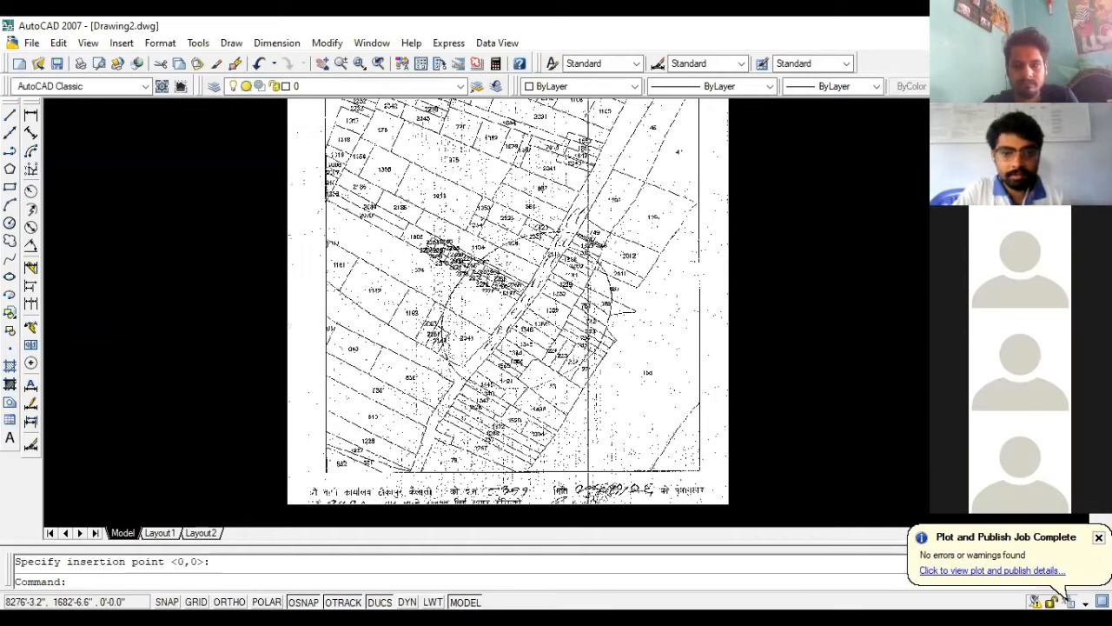
{"action": "scroll", "coordinate": [582, 287], "scroll_direction": "up", "scroll_amount": 2}
{"action": "scroll", "coordinate": [489, 289], "scroll_direction": "up", "scroll_amount": 2}
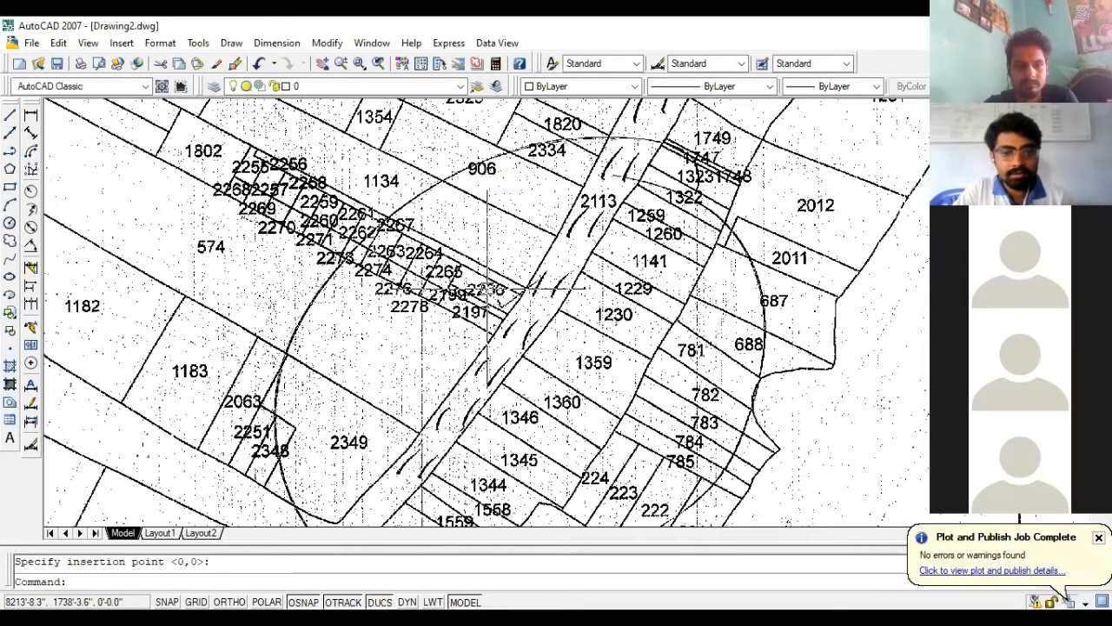
{"action": "scroll", "coordinate": [489, 290], "scroll_direction": "up", "scroll_amount": 4}
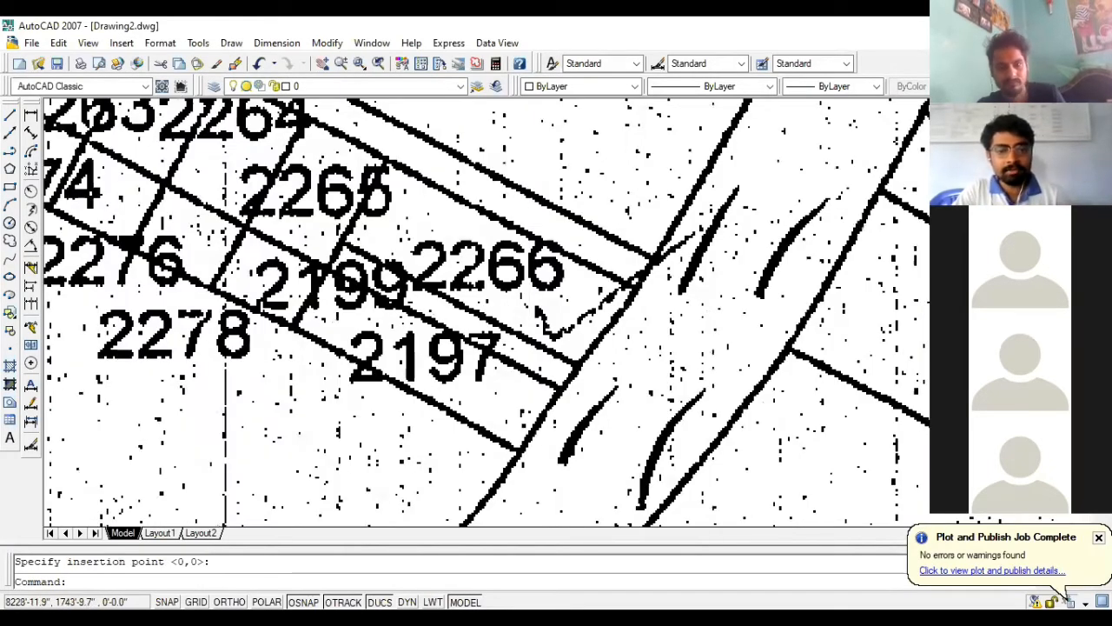
{"action": "scroll", "coordinate": [526, 271], "scroll_direction": "down", "scroll_amount": 3}
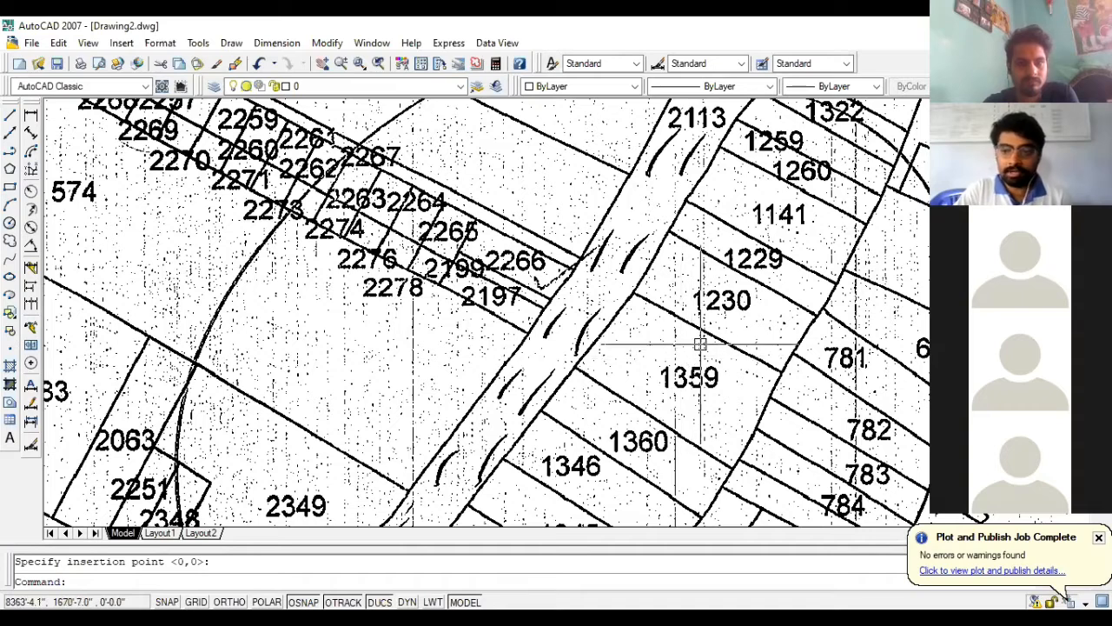
- Start a polyline at the lower road-side corner of plot 2266 and trace its edge along the road to the upper corner
{"action": "type", "text": "pl"}
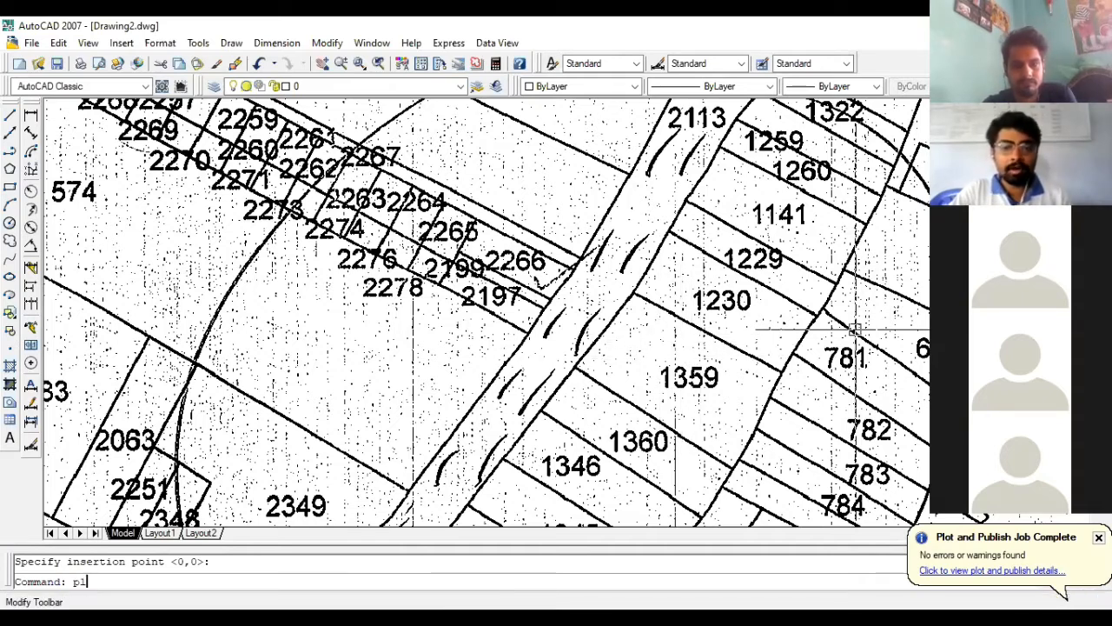
{"action": "key", "text": "Return"}
{"action": "scroll", "coordinate": [553, 287], "scroll_direction": "up", "scroll_amount": 1}
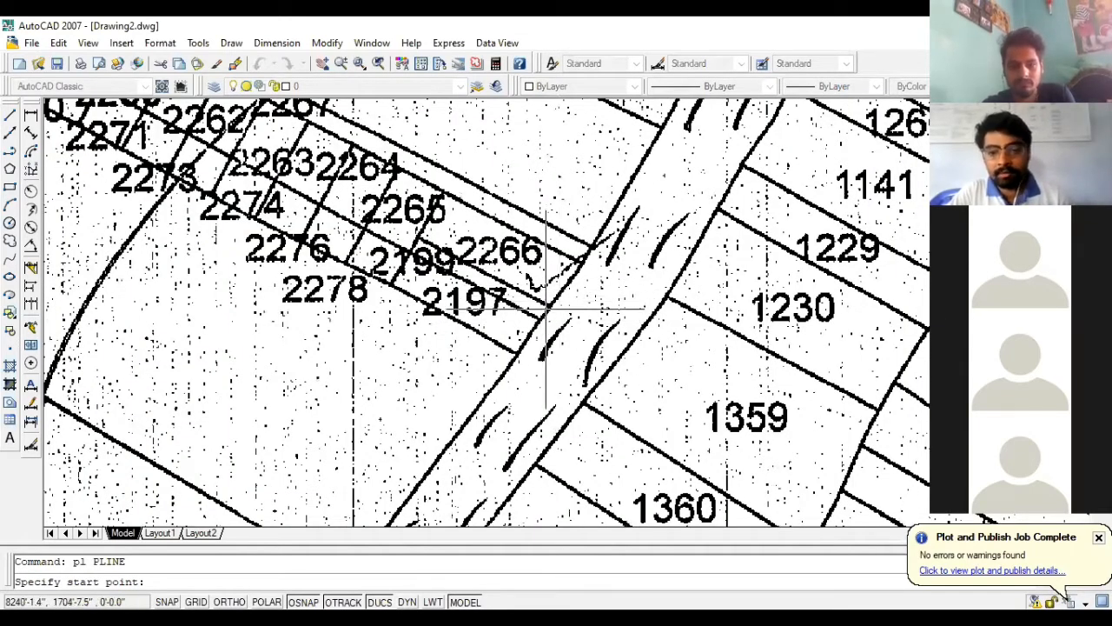
{"action": "scroll", "coordinate": [547, 305], "scroll_direction": "up", "scroll_amount": 1}
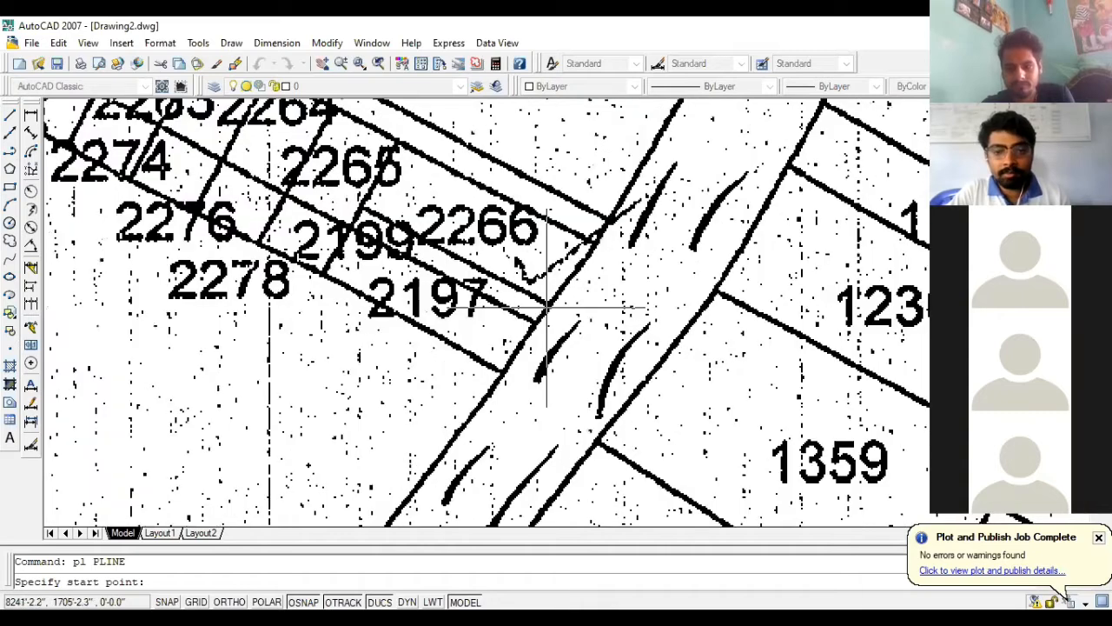
{"action": "left_click", "coordinate": [547, 305]}
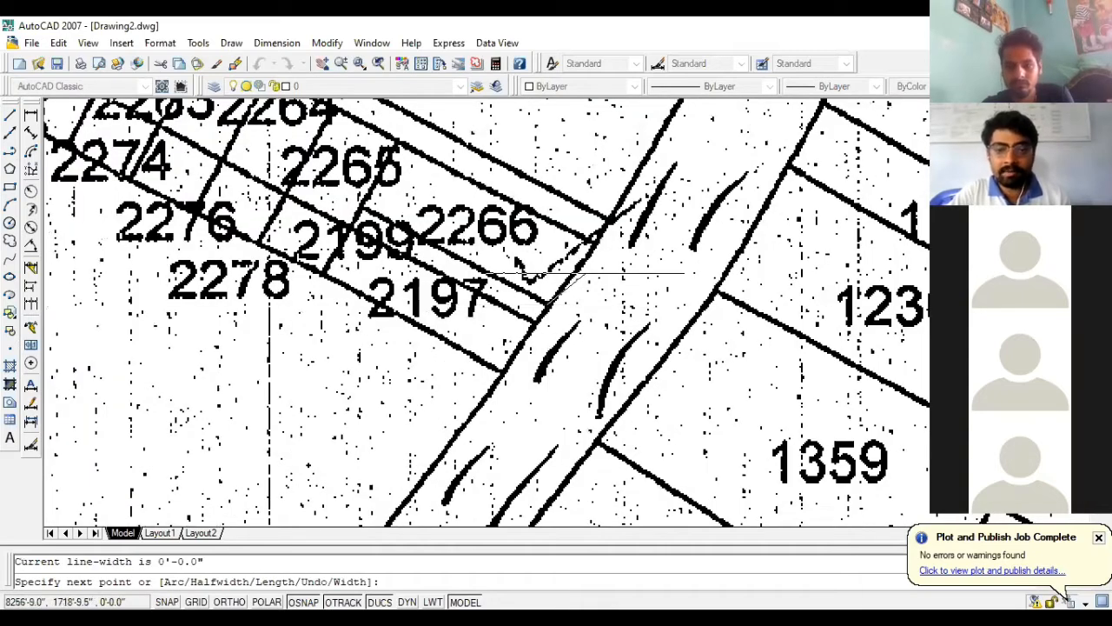
{"action": "scroll", "coordinate": [591, 246], "scroll_direction": "up", "scroll_amount": 1}
{"action": "scroll", "coordinate": [594, 244], "scroll_direction": "up", "scroll_amount": 1}
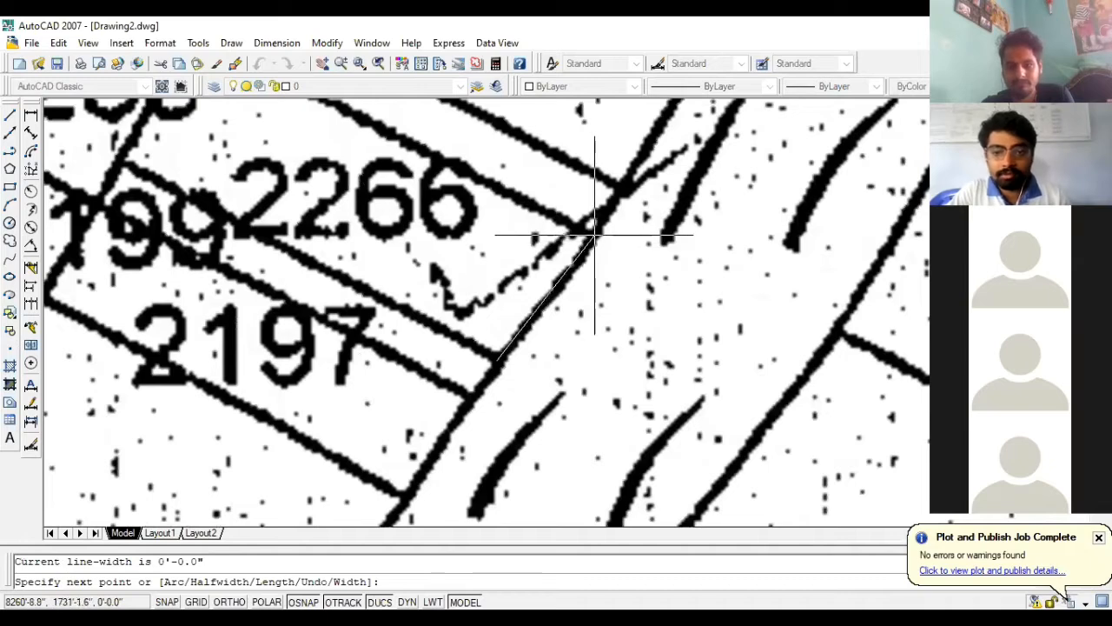
{"action": "left_click", "coordinate": [593, 237]}
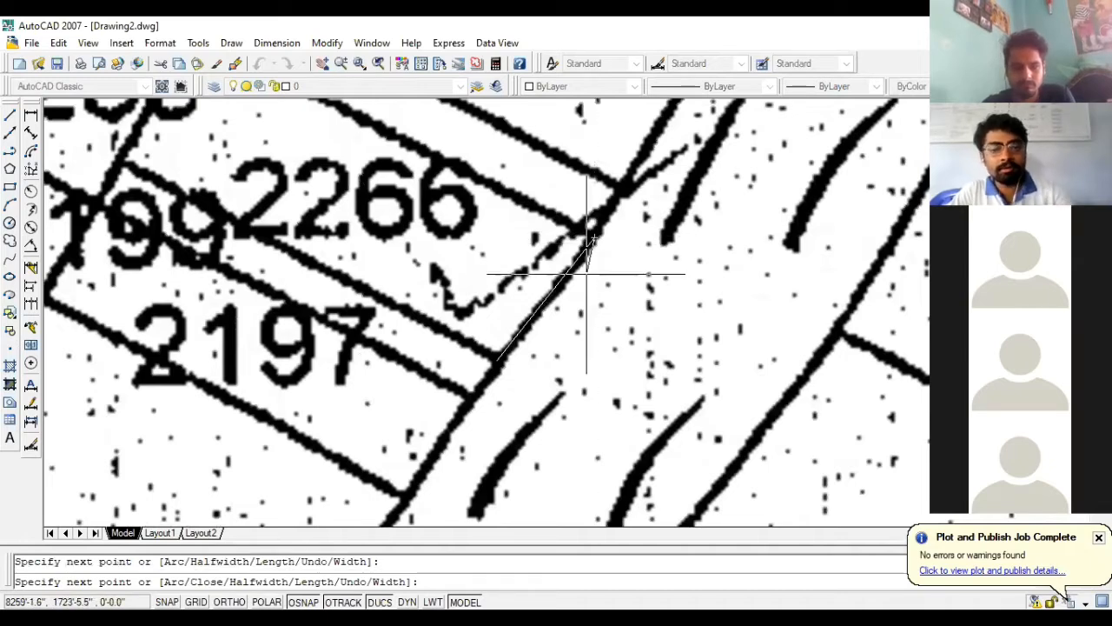
- Continue the polyline along the remaining three sides of plot 2266, back to its starting corner, and finish it
{"action": "scroll", "coordinate": [624, 297], "scroll_direction": "down", "scroll_amount": 1}
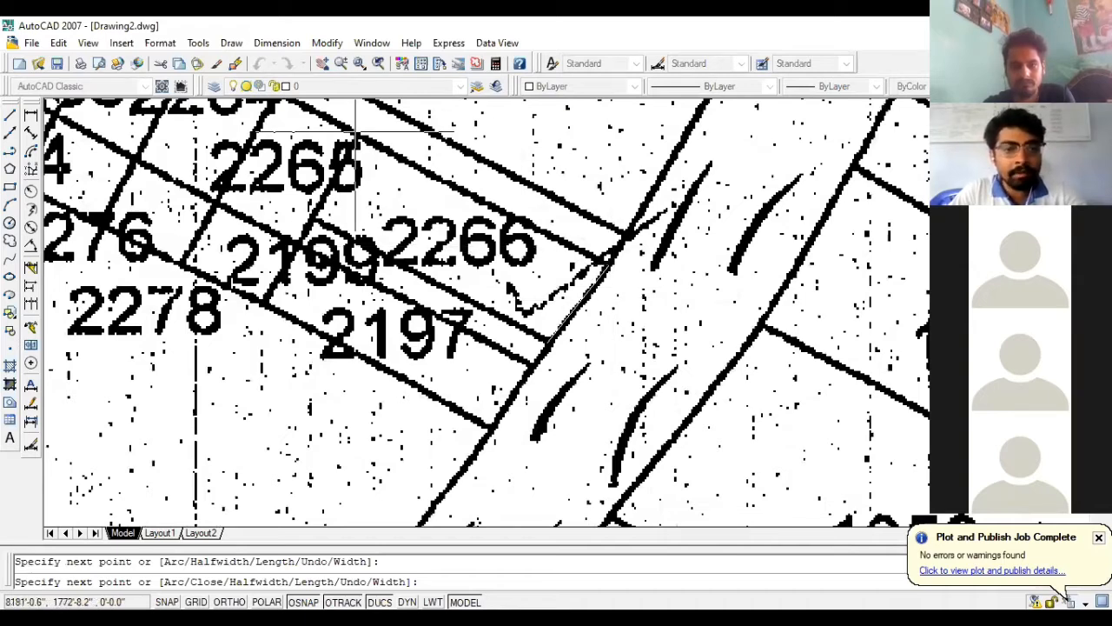
{"action": "scroll", "coordinate": [356, 133], "scroll_direction": "up", "scroll_amount": 1}
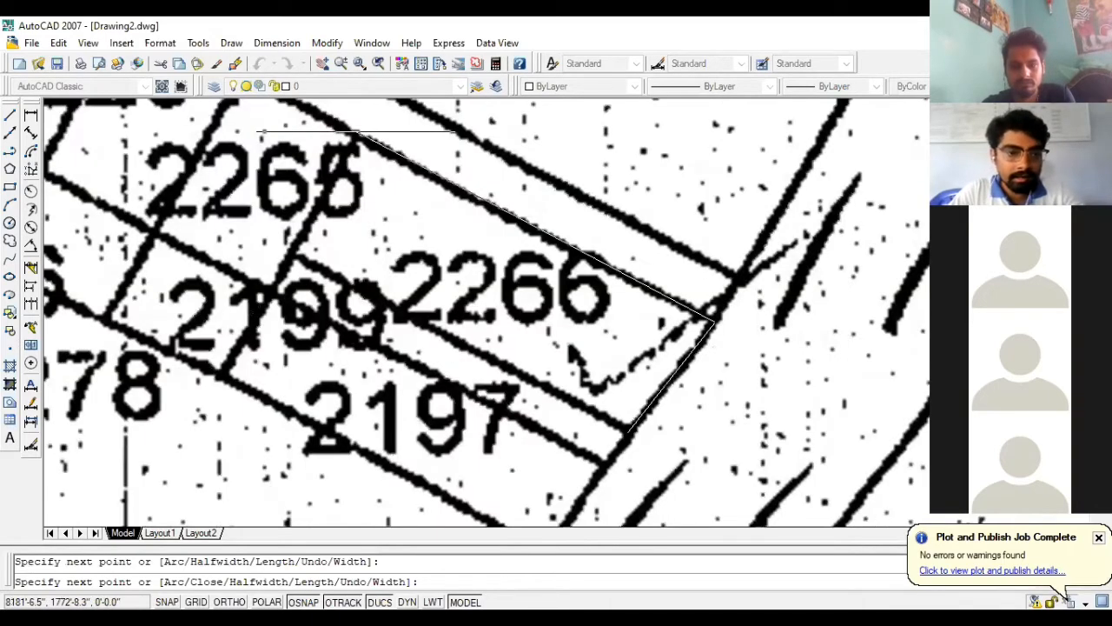
{"action": "left_click", "coordinate": [356, 133]}
{"action": "scroll", "coordinate": [355, 135], "scroll_direction": "up", "scroll_amount": 1}
{"action": "scroll", "coordinate": [356, 136], "scroll_direction": "down", "scroll_amount": 2}
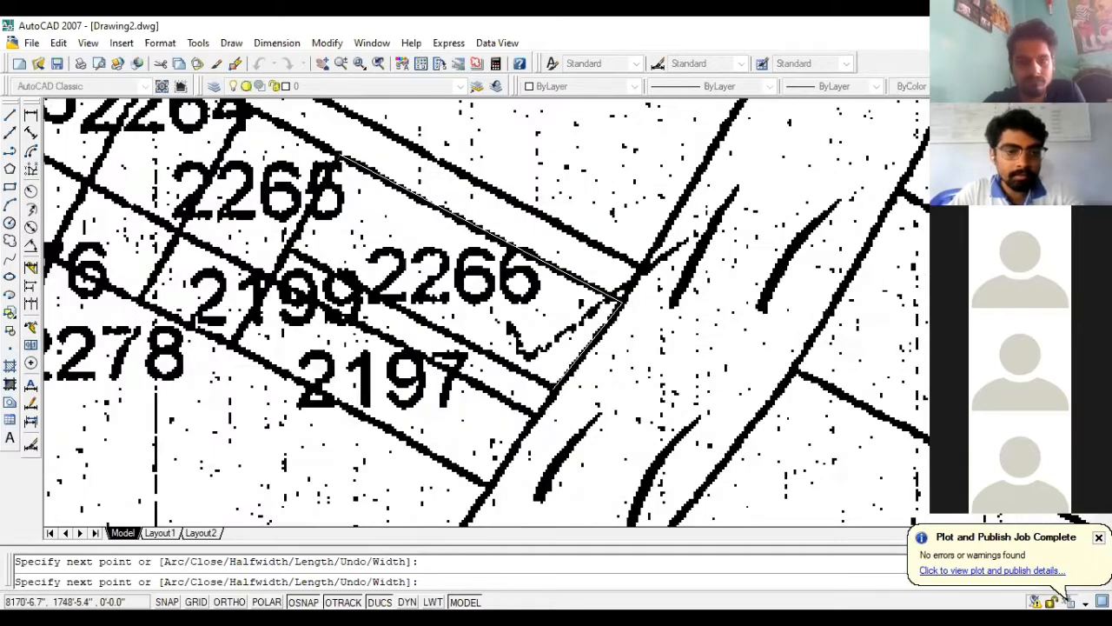
{"action": "scroll", "coordinate": [293, 249], "scroll_direction": "up", "scroll_amount": 2}
{"action": "scroll", "coordinate": [274, 258], "scroll_direction": "down", "scroll_amount": 1}
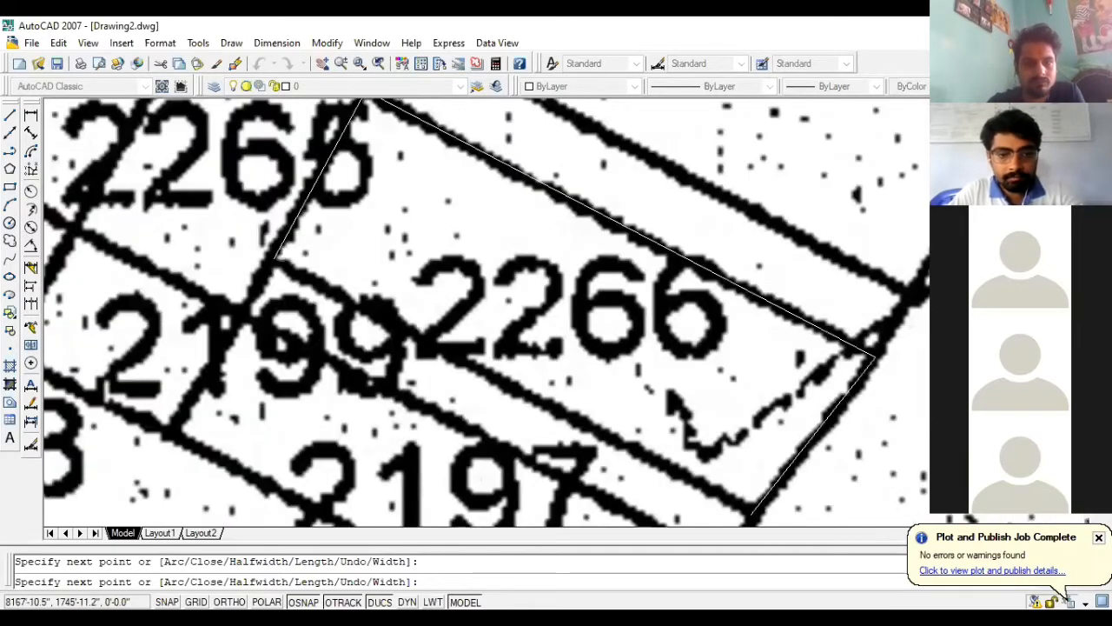
{"action": "scroll", "coordinate": [275, 258], "scroll_direction": "down", "scroll_amount": 4}
{"action": "scroll", "coordinate": [578, 413], "scroll_direction": "up", "scroll_amount": 5}
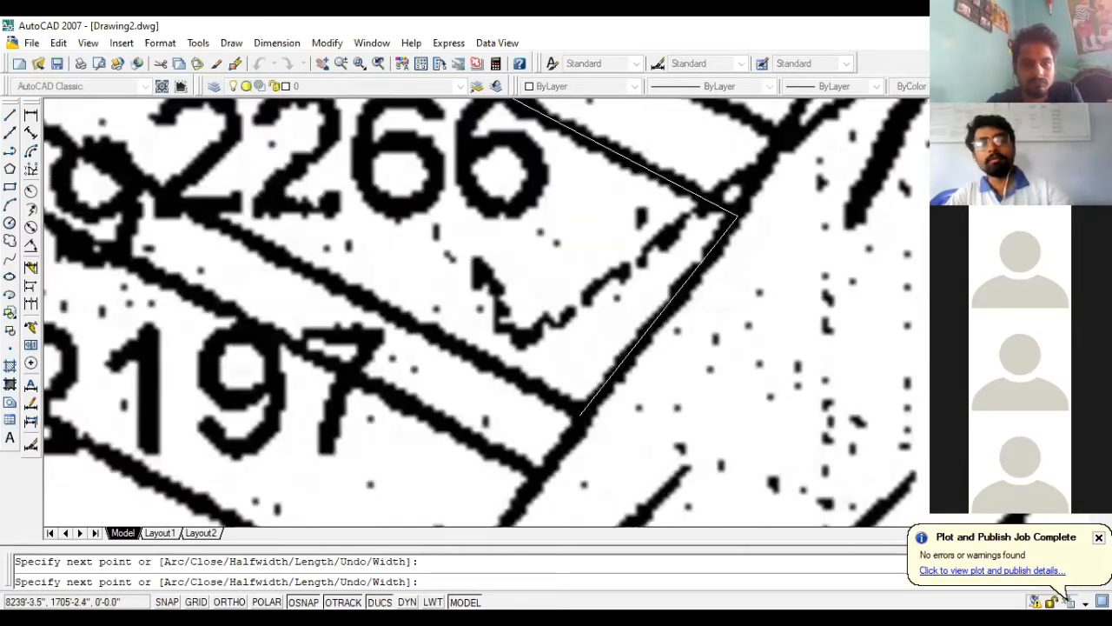
{"action": "left_click", "coordinate": [577, 410]}
{"action": "scroll", "coordinate": [580, 414], "scroll_direction": "down", "scroll_amount": 5}
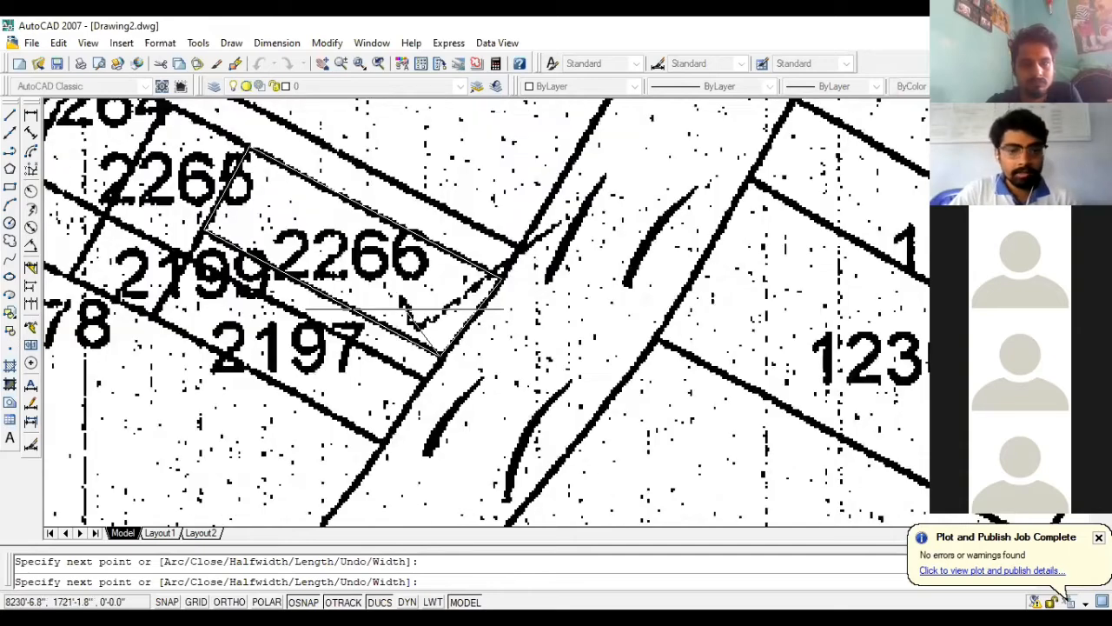
{"action": "key", "text": "Escape"}
- Draw two short lines along the road edge, extending outward from both road-side corners of the traced plot 2266
{"action": "type", "text": "l"}
{"action": "key", "text": "Return"}
{"action": "left_click", "coordinate": [501, 276]}
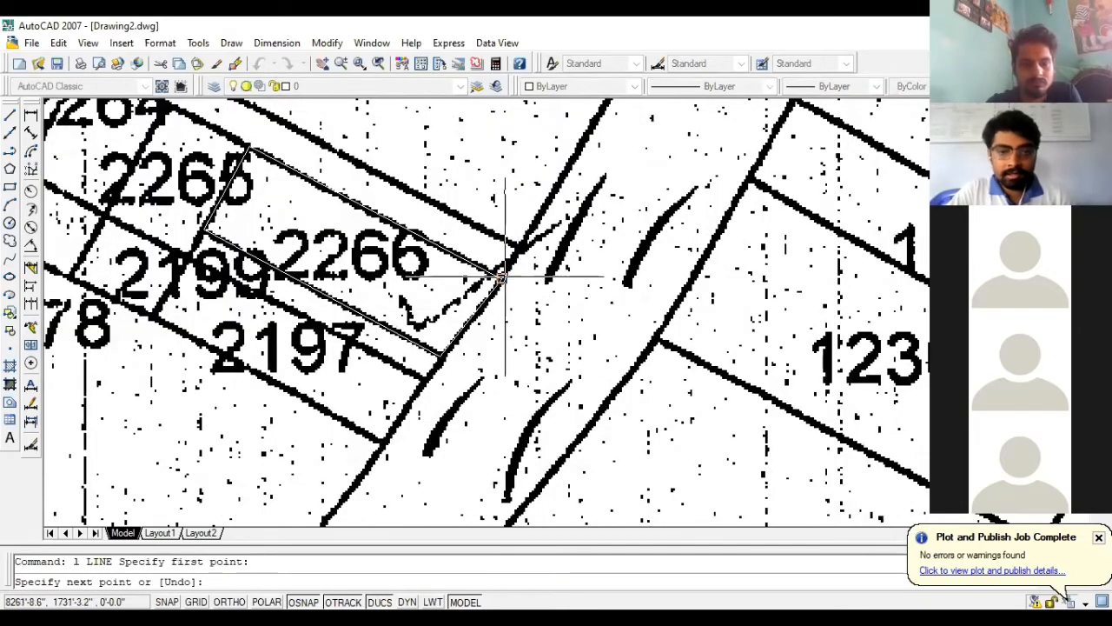
{"action": "left_click", "coordinate": [535, 219]}
{"action": "key", "text": "Return"}
{"action": "key", "text": "Return"}
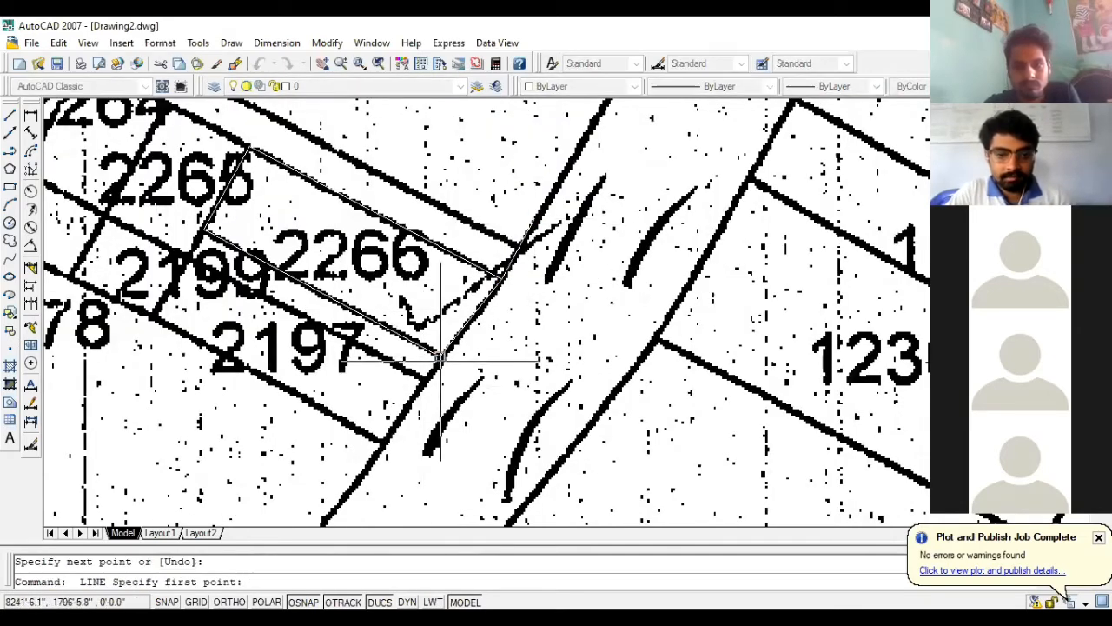
{"action": "left_click", "coordinate": [442, 353]}
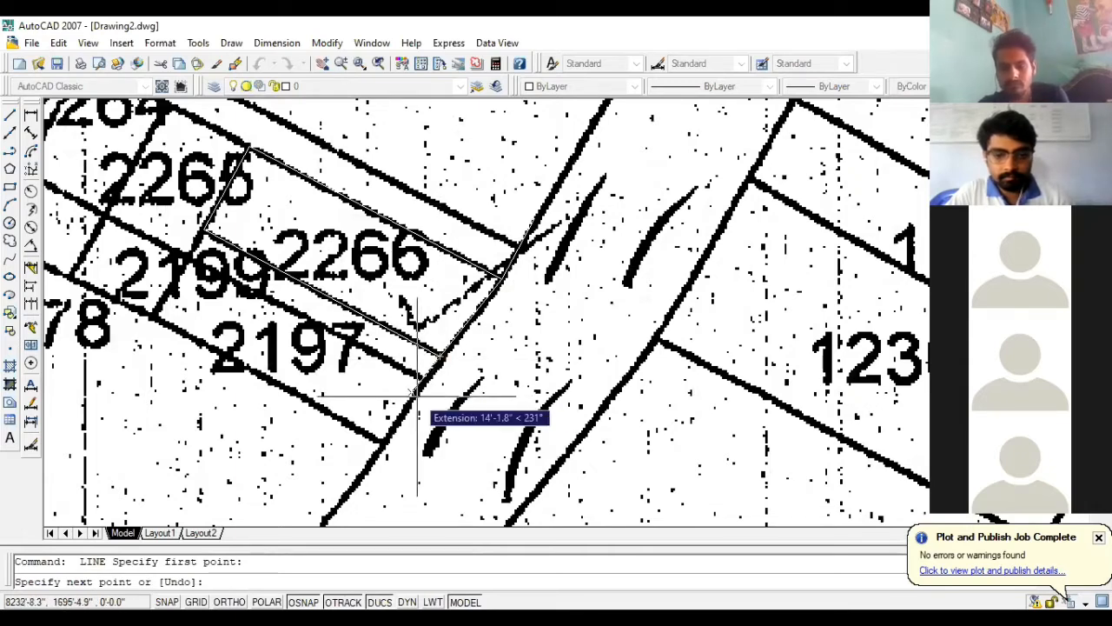
{"action": "scroll", "coordinate": [417, 396], "scroll_direction": "up", "scroll_amount": 2}
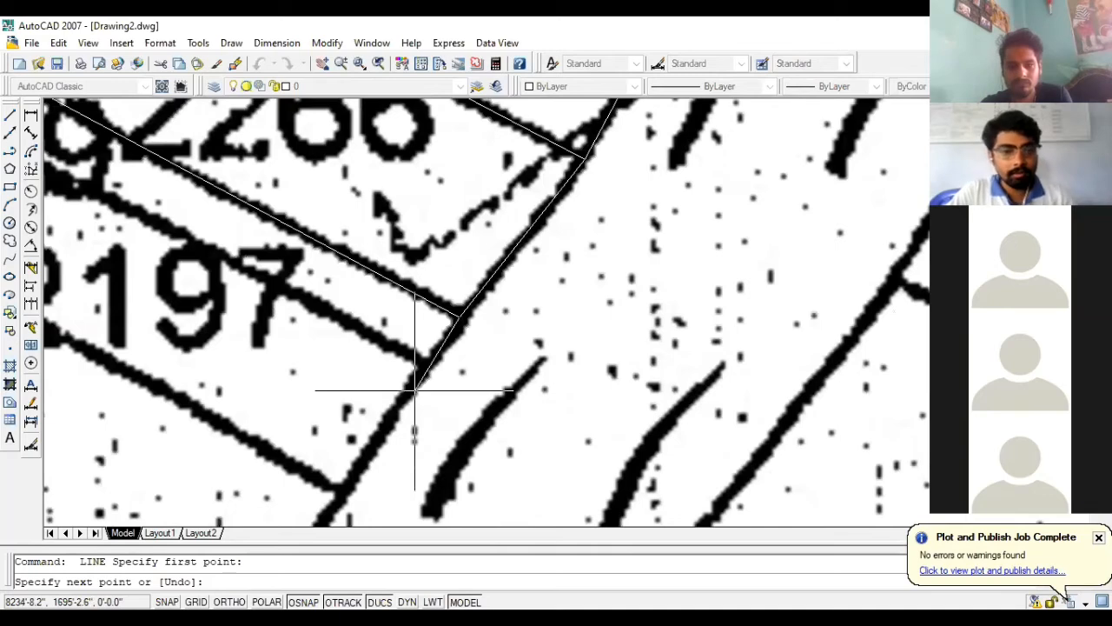
{"action": "key", "text": "Escape"}
- Move the traced parcel outline and its two road-edge lines off the scanned map into empty drawing space
{"action": "scroll", "coordinate": [415, 390], "scroll_direction": "down", "scroll_amount": 3}
{"action": "left_click", "coordinate": [232, 183]}
{"action": "left_click", "coordinate": [553, 469]}
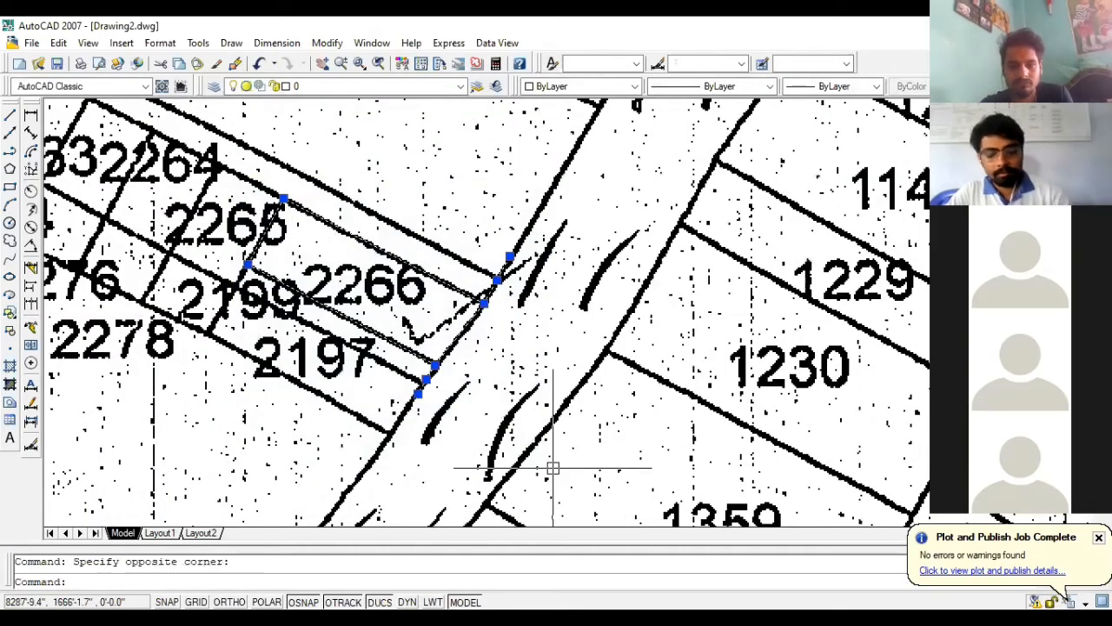
{"action": "type", "text": "m"}
{"action": "key", "text": "Return"}
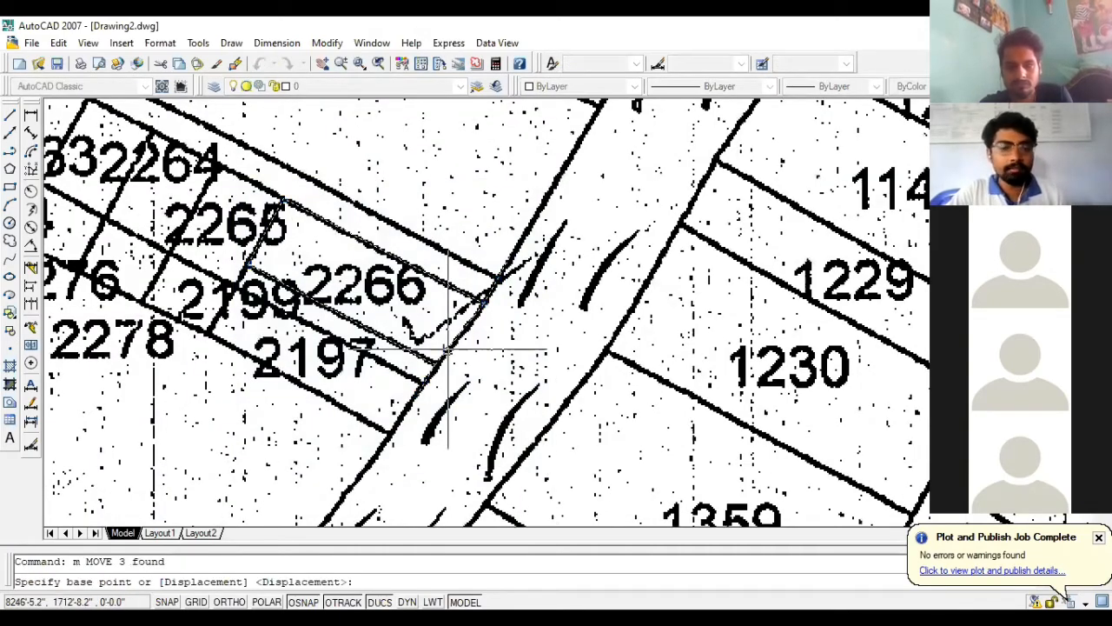
{"action": "left_click", "coordinate": [448, 350]}
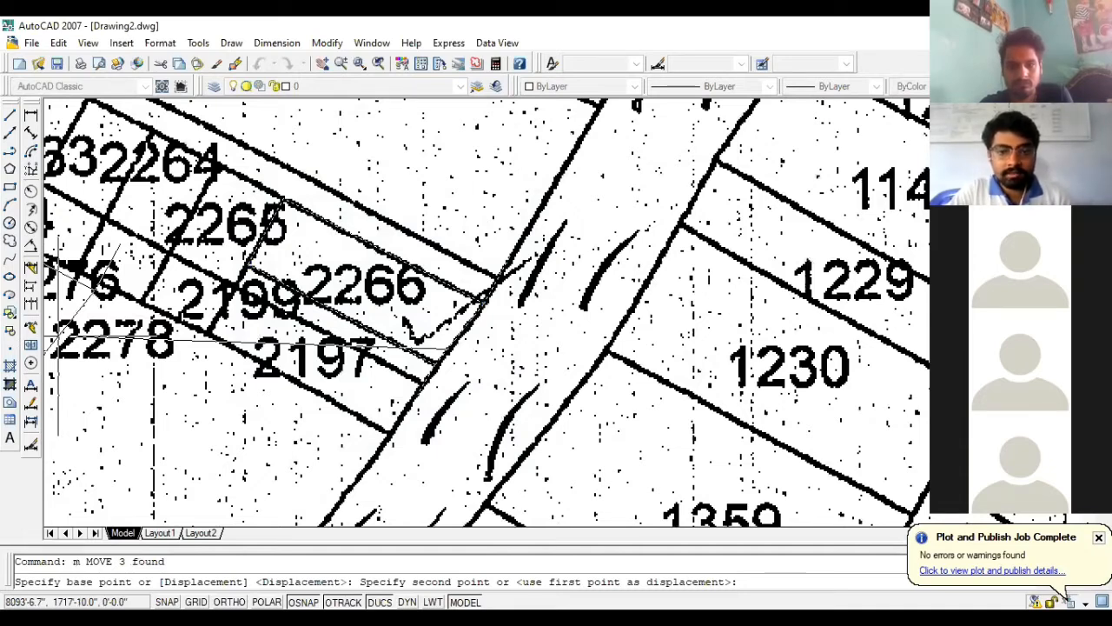
{"action": "scroll", "coordinate": [54, 337], "scroll_direction": "down", "scroll_amount": 2}
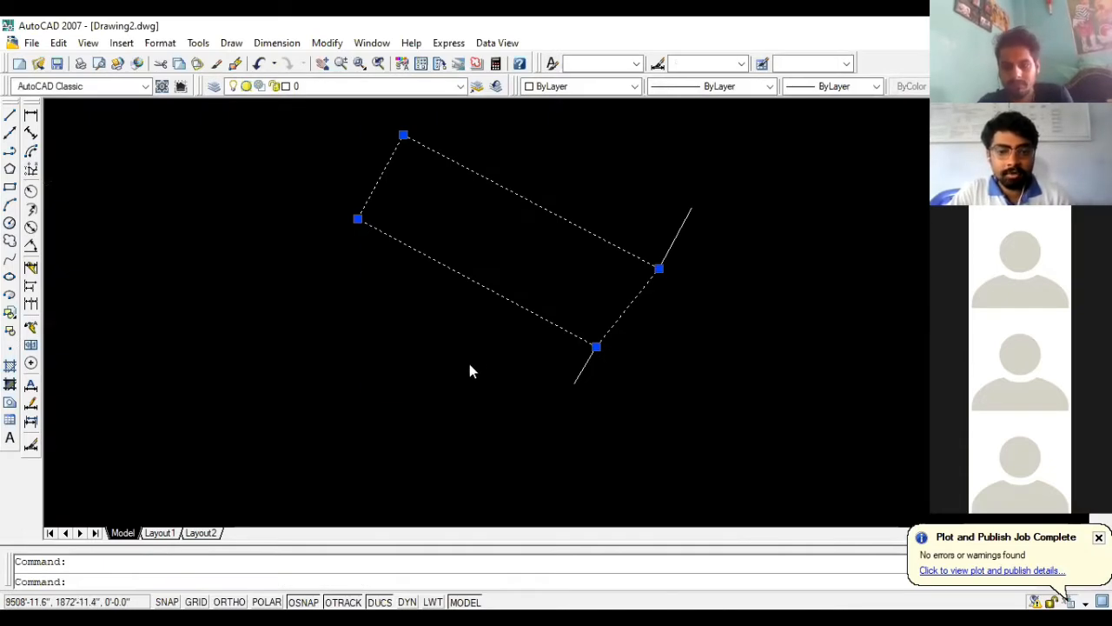
- Check the area and length of the traced parcel polyline in its properties
{"action": "right_click", "coordinate": [460, 396]}
{"action": "left_click", "coordinate": [462, 393]}
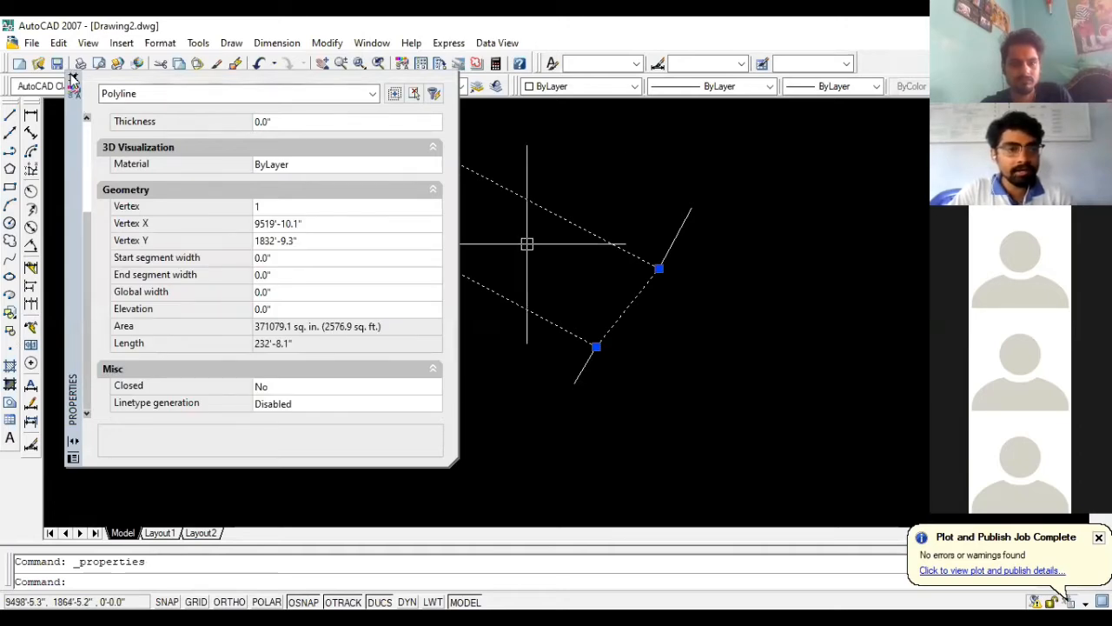
{"action": "key", "text": "Escape"}
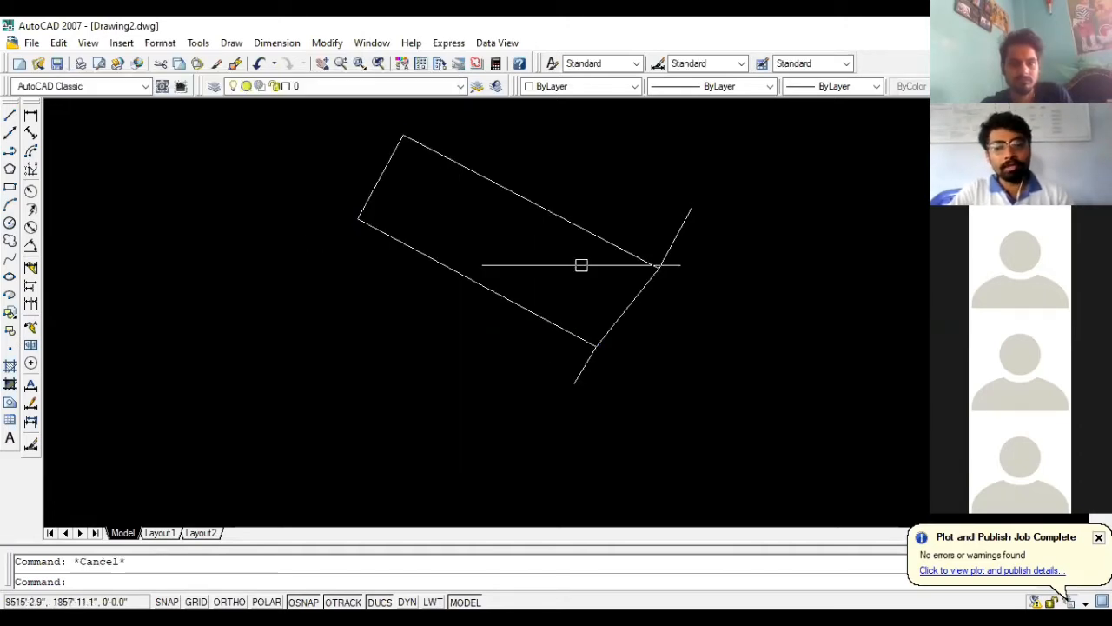
{"action": "left_click", "coordinate": [562, 216]}
{"action": "key", "text": "Escape"}
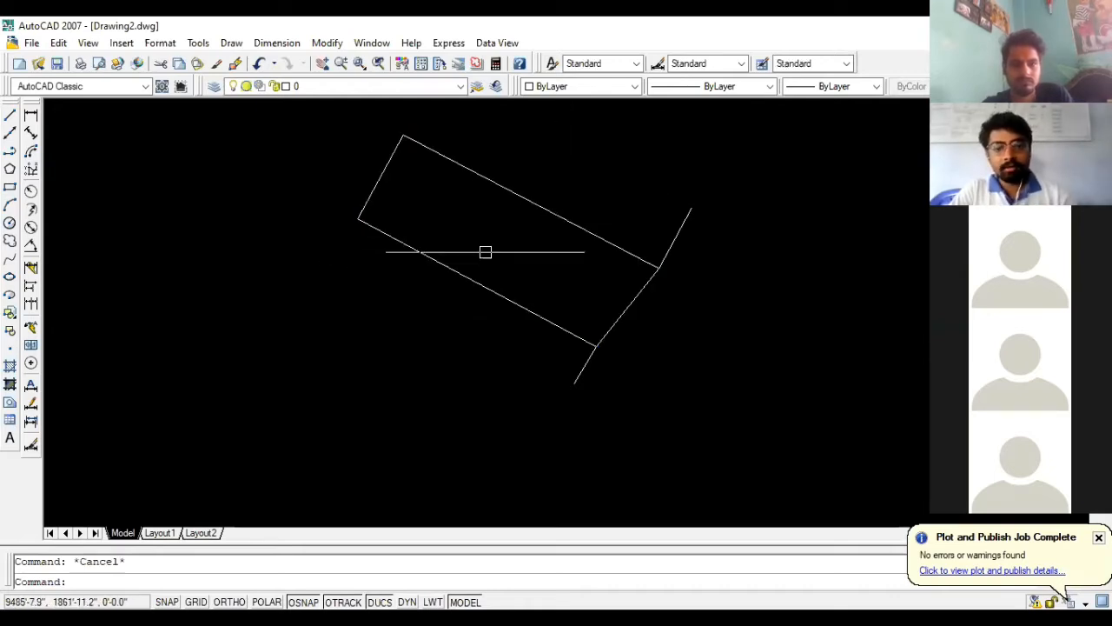
{"action": "scroll", "coordinate": [295, 286], "scroll_direction": "down", "scroll_amount": 2}
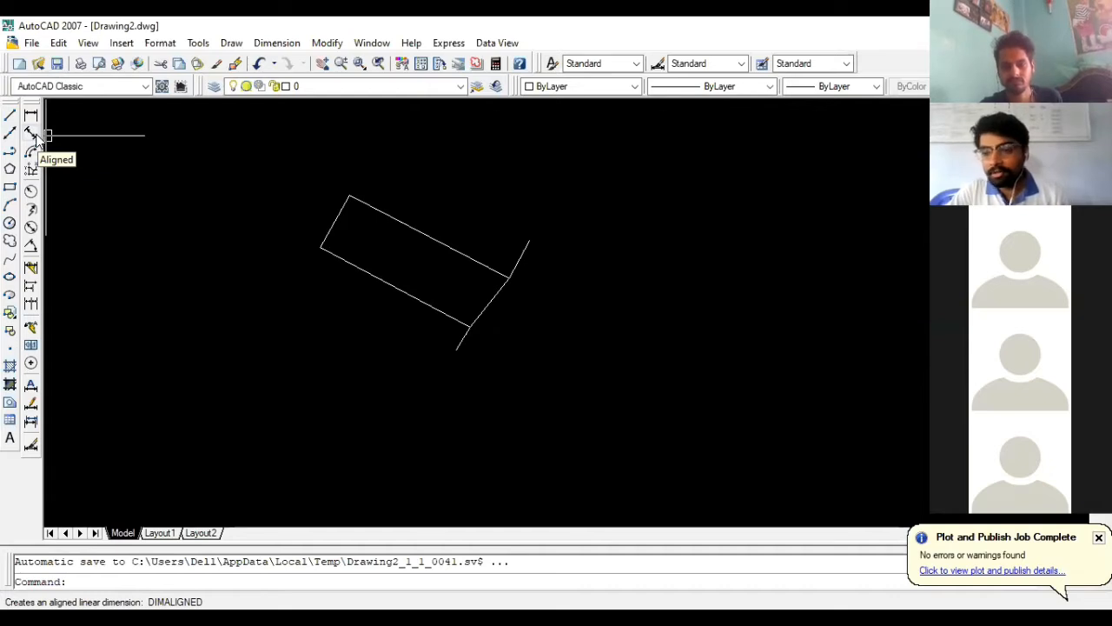
{"action": "left_click", "coordinate": [35, 135]}
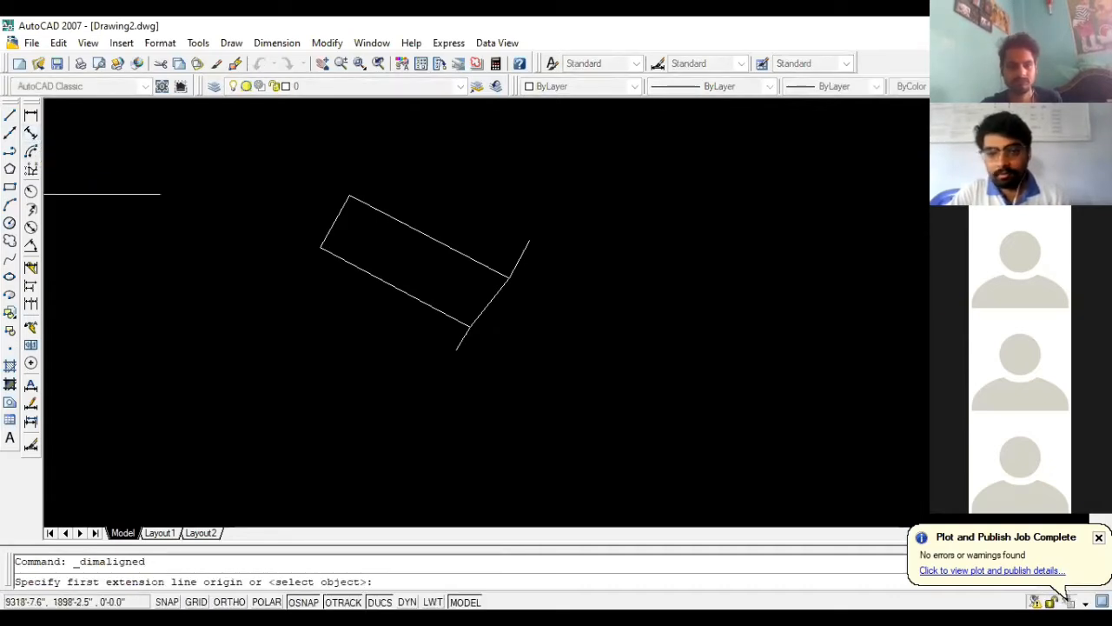
{"action": "key", "text": "Escape"}
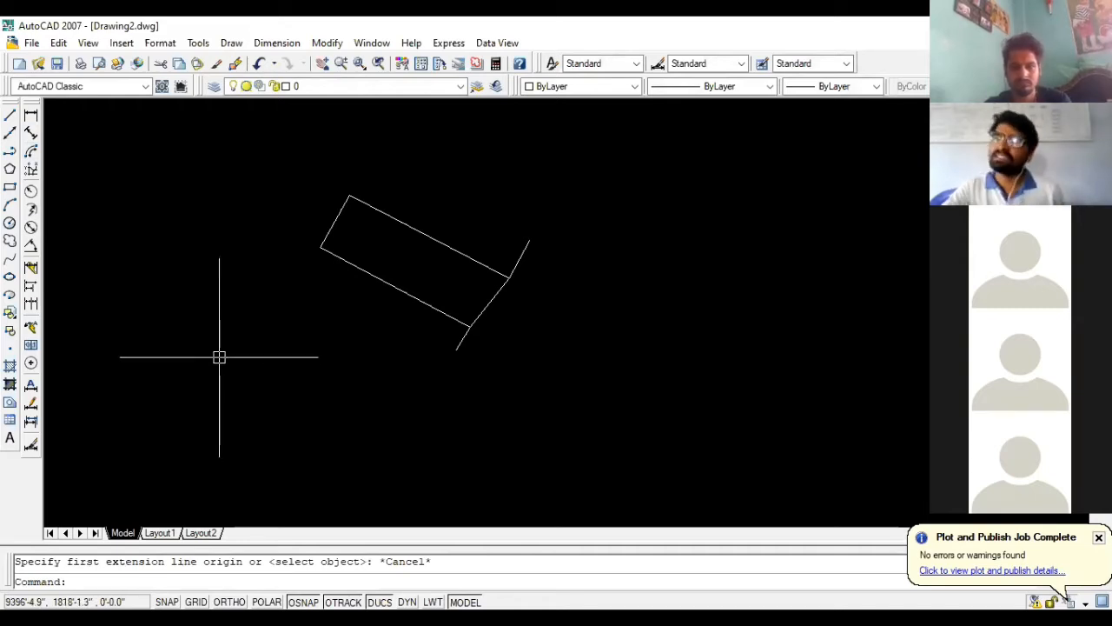
- Add an aligned dimension to the parcel's short side opposite the road, placed just outside the outline, and inspect its text
{"action": "type", "text": "dal"}
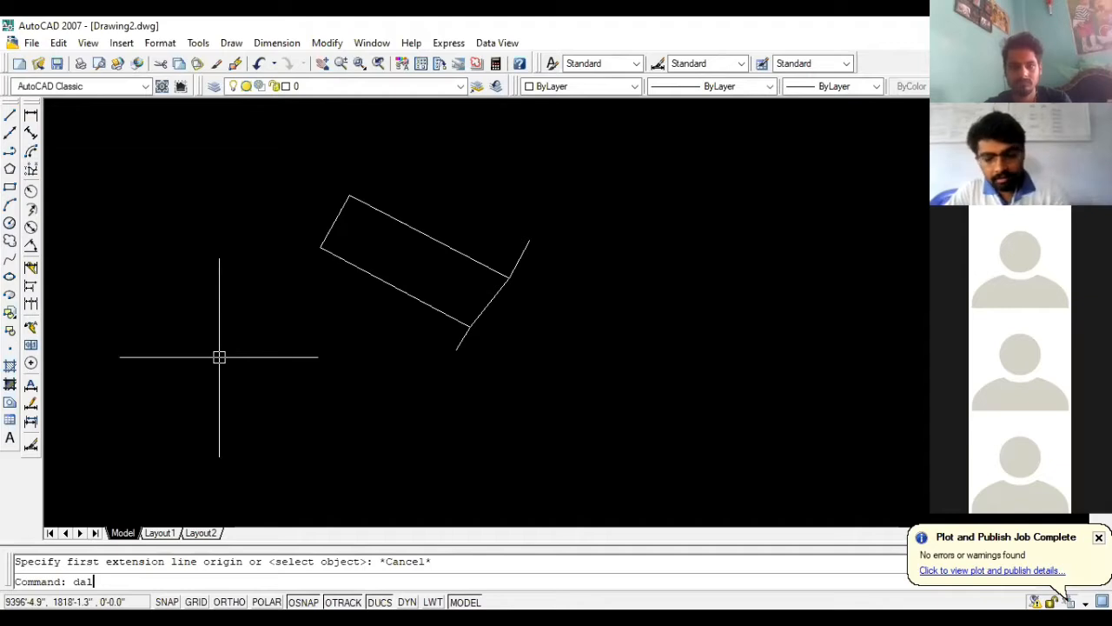
{"action": "key", "text": "Return"}
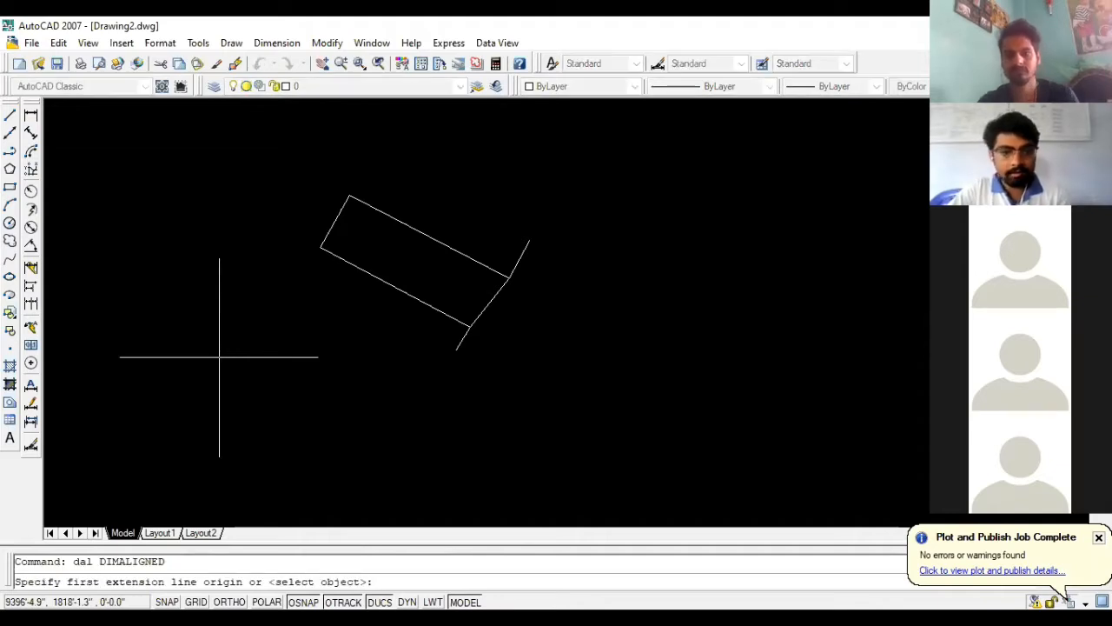
{"action": "scroll", "coordinate": [349, 200], "scroll_direction": "up", "scroll_amount": 3}
{"action": "left_click", "coordinate": [357, 202]}
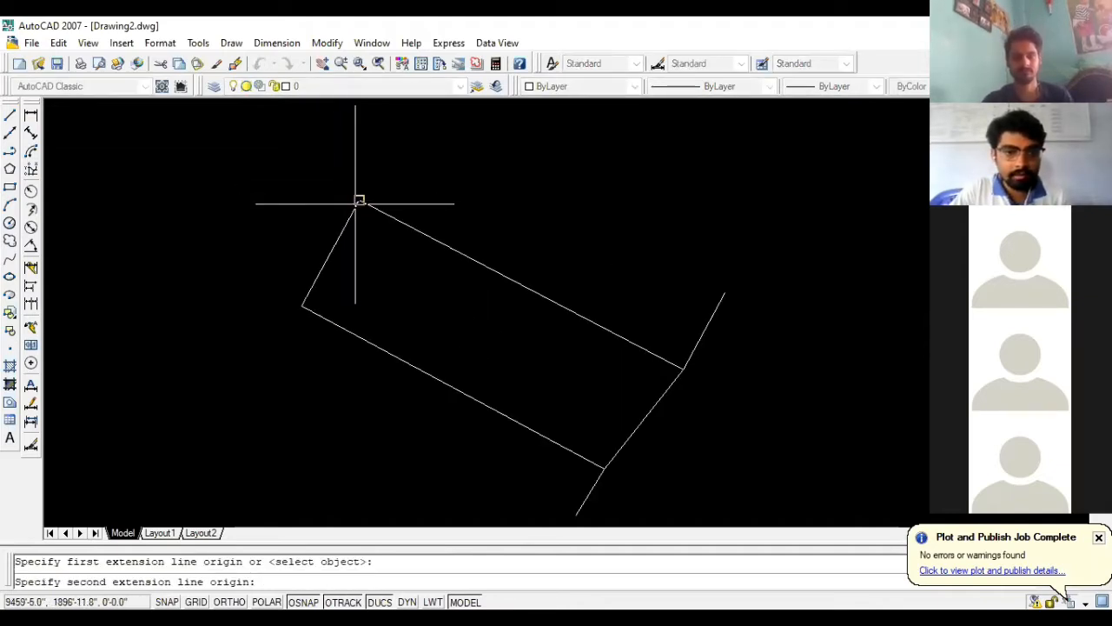
{"action": "left_click", "coordinate": [302, 306]}
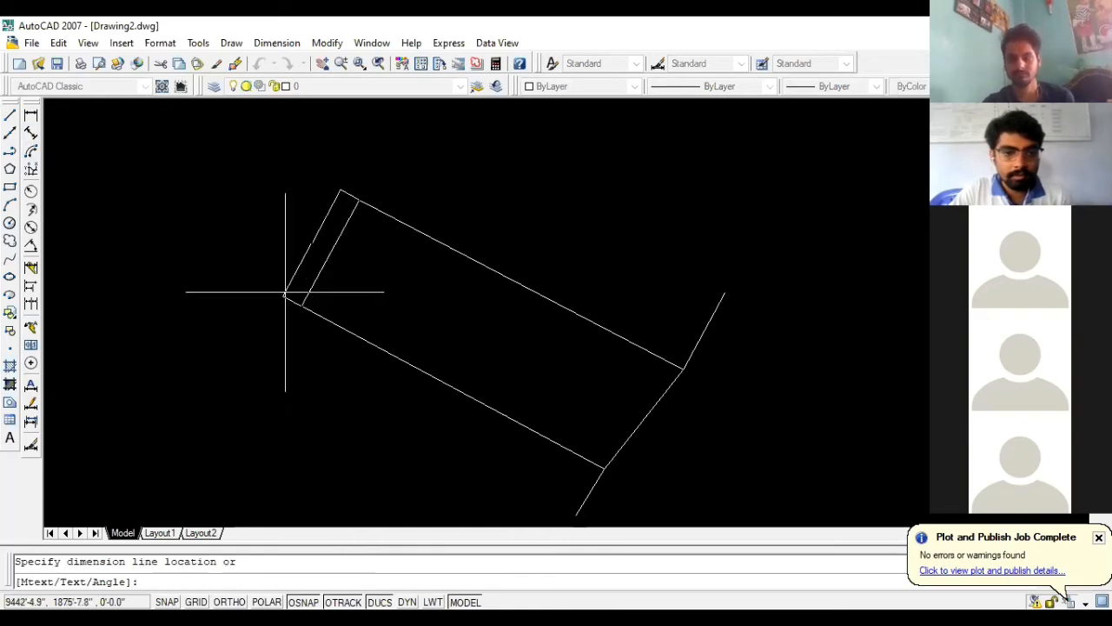
{"action": "left_click", "coordinate": [290, 290]}
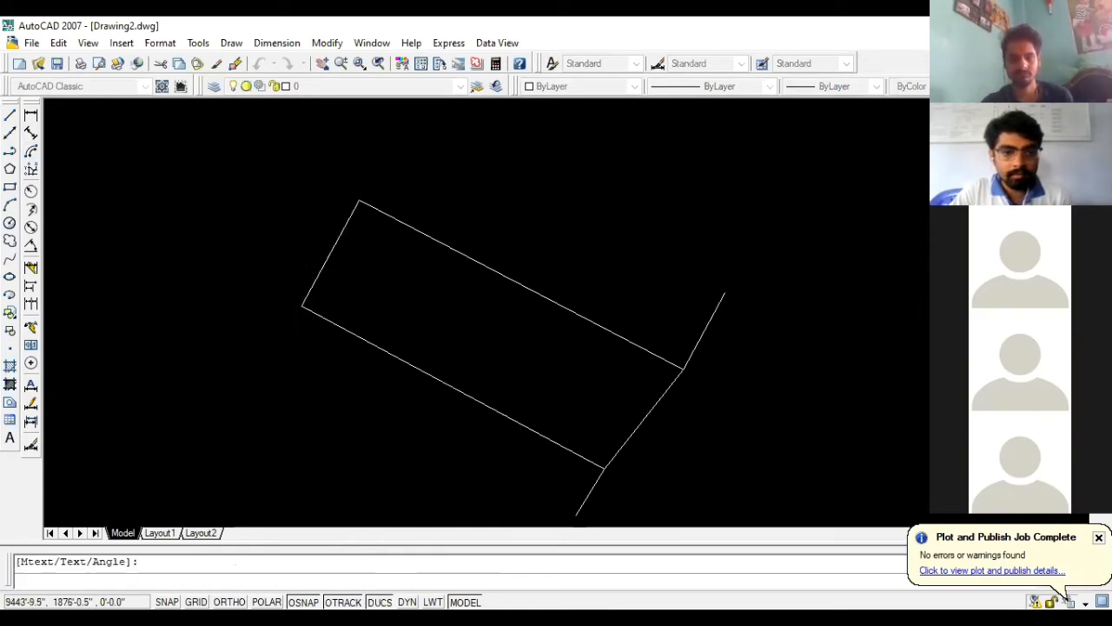
{"action": "scroll", "coordinate": [295, 253], "scroll_direction": "up", "scroll_amount": 6}
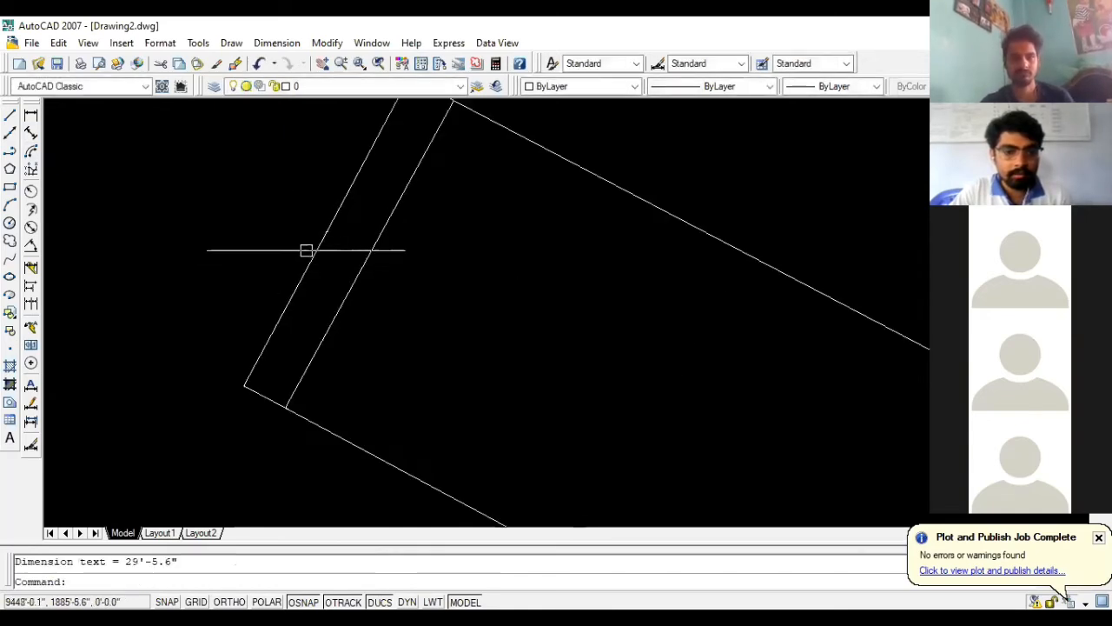
{"action": "scroll", "coordinate": [333, 217], "scroll_direction": "up", "scroll_amount": 4}
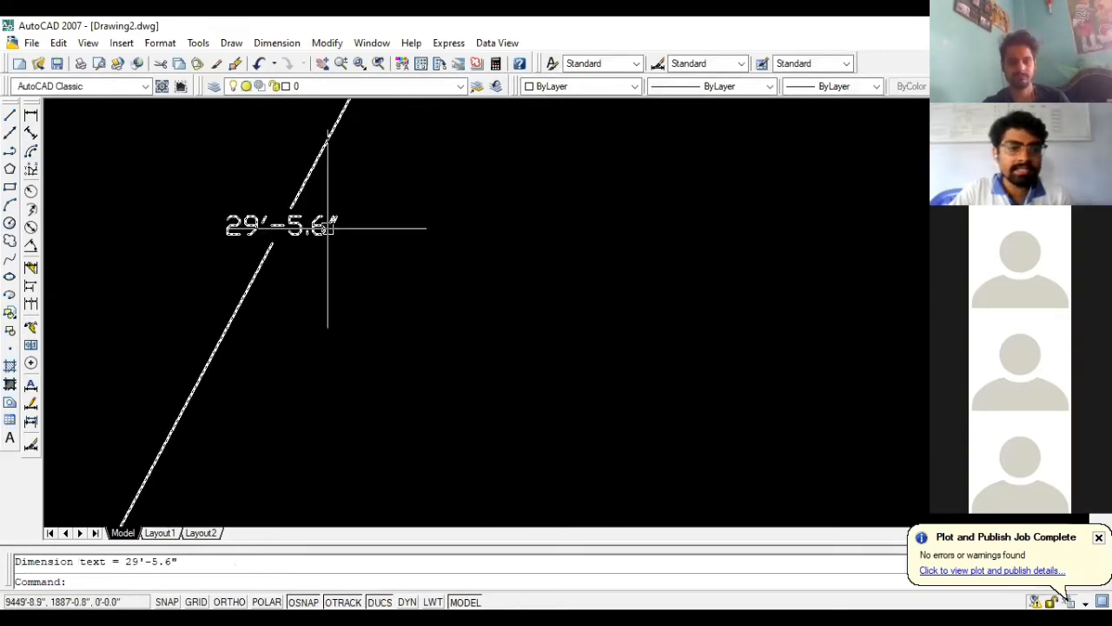
{"action": "scroll", "coordinate": [325, 231], "scroll_direction": "down", "scroll_amount": 3}
{"action": "scroll", "coordinate": [312, 231], "scroll_direction": "down", "scroll_amount": 4}
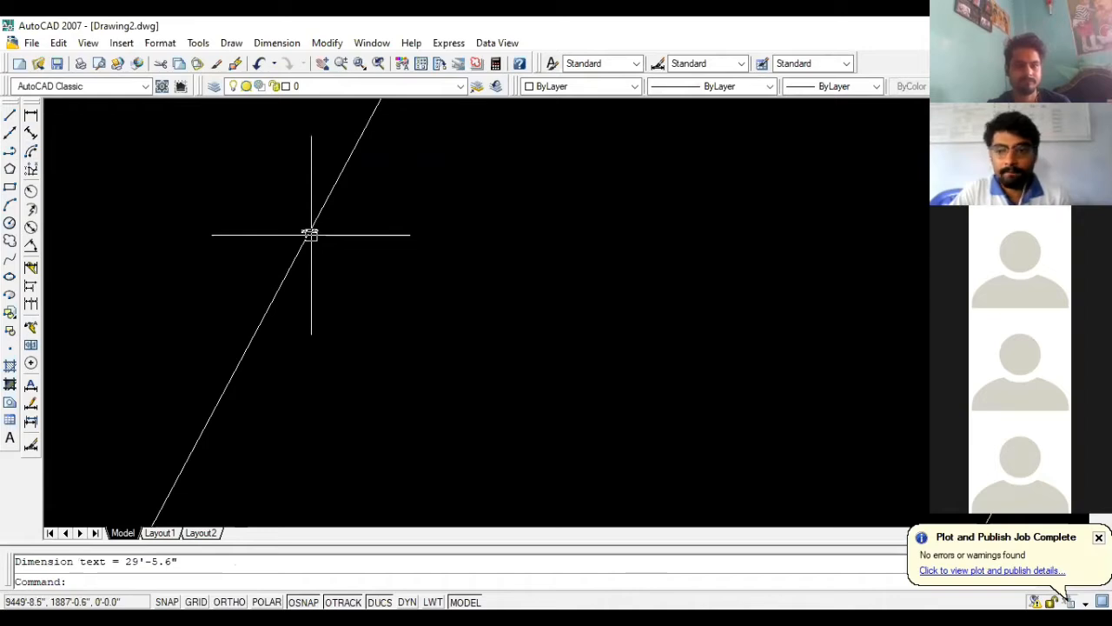
{"action": "scroll", "coordinate": [310, 235], "scroll_direction": "down", "scroll_amount": 1}
{"action": "scroll", "coordinate": [311, 235], "scroll_direction": "down", "scroll_amount": 4}
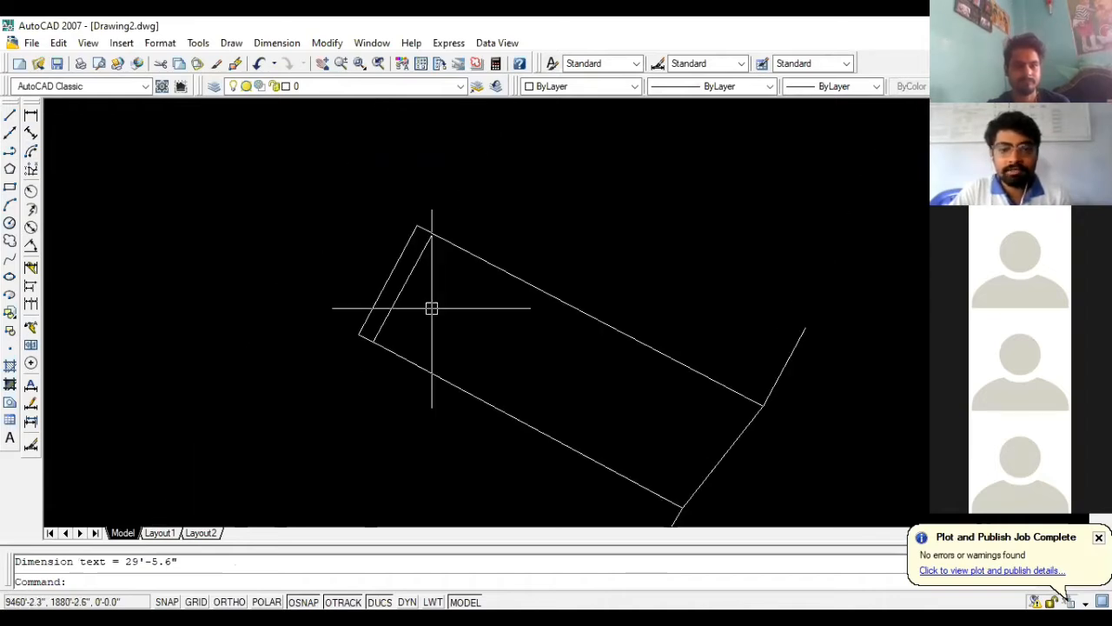
- Inspect the short side's dimension up close, then open the Standard dimension style for modification and review its line settings
{"action": "scroll", "coordinate": [412, 264], "scroll_direction": "up", "scroll_amount": 5}
{"action": "scroll", "coordinate": [387, 207], "scroll_direction": "up", "scroll_amount": 4}
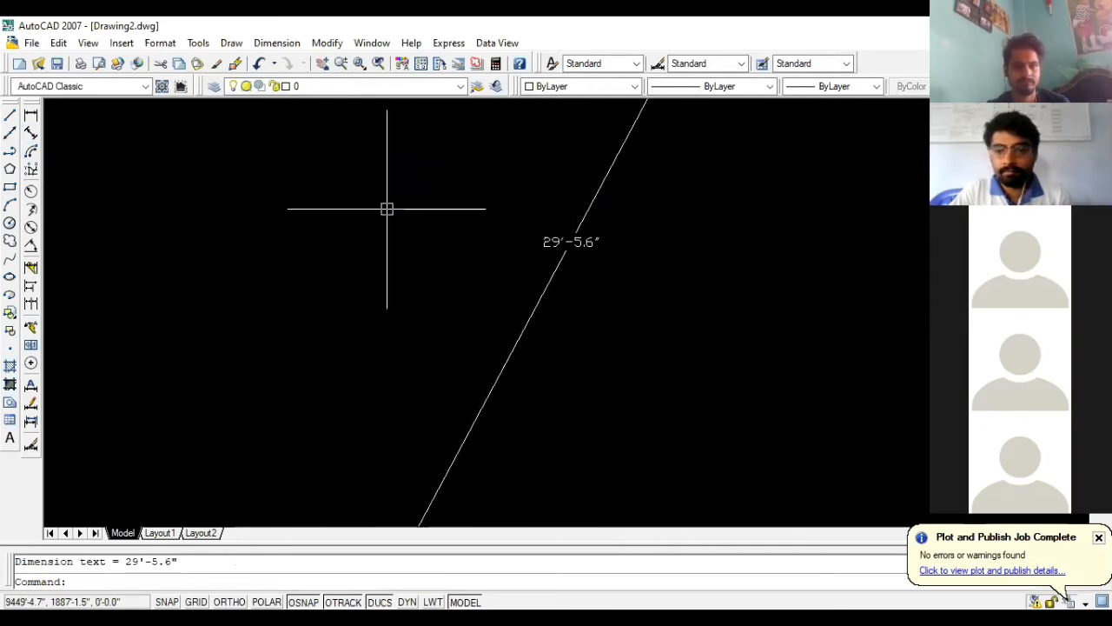
{"action": "scroll", "coordinate": [320, 243], "scroll_direction": "down", "scroll_amount": 2}
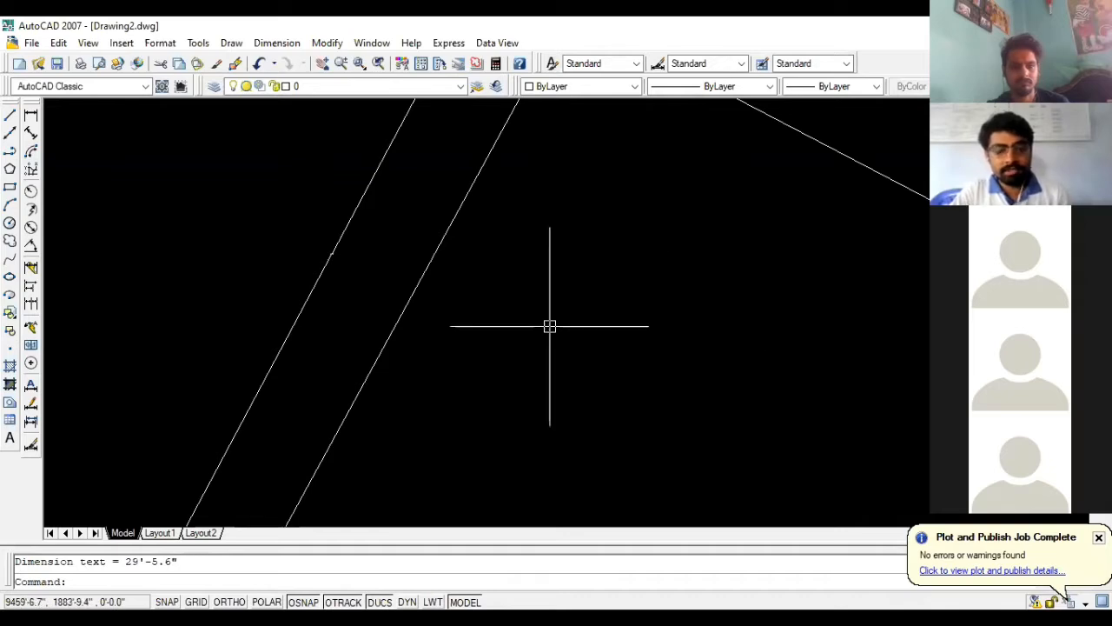
{"action": "type", "text": "d"}
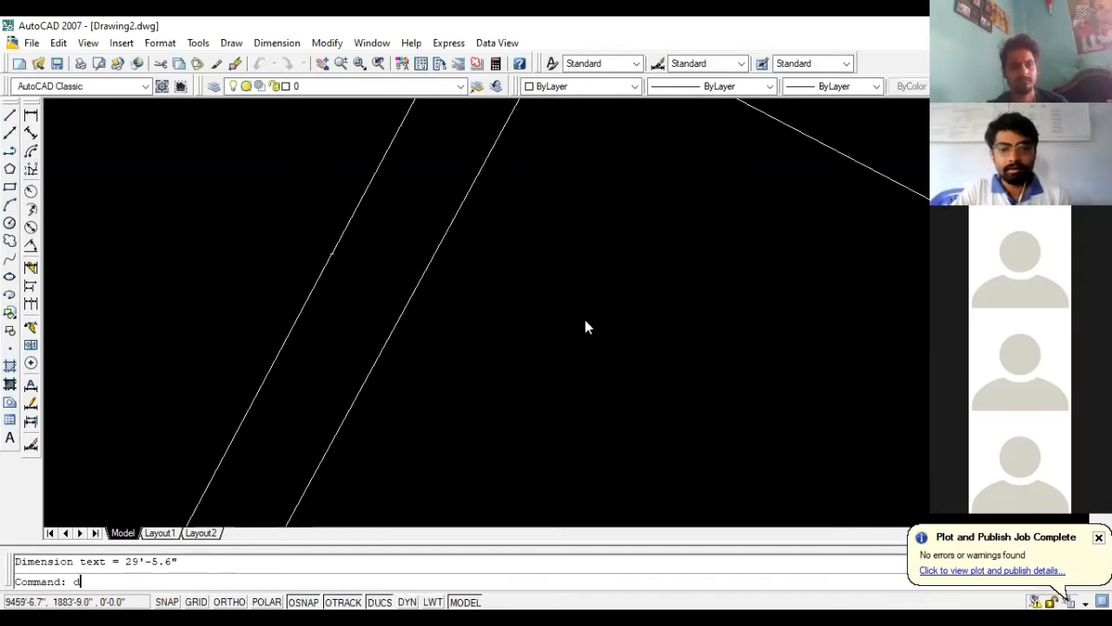
{"action": "key", "text": "Return"}
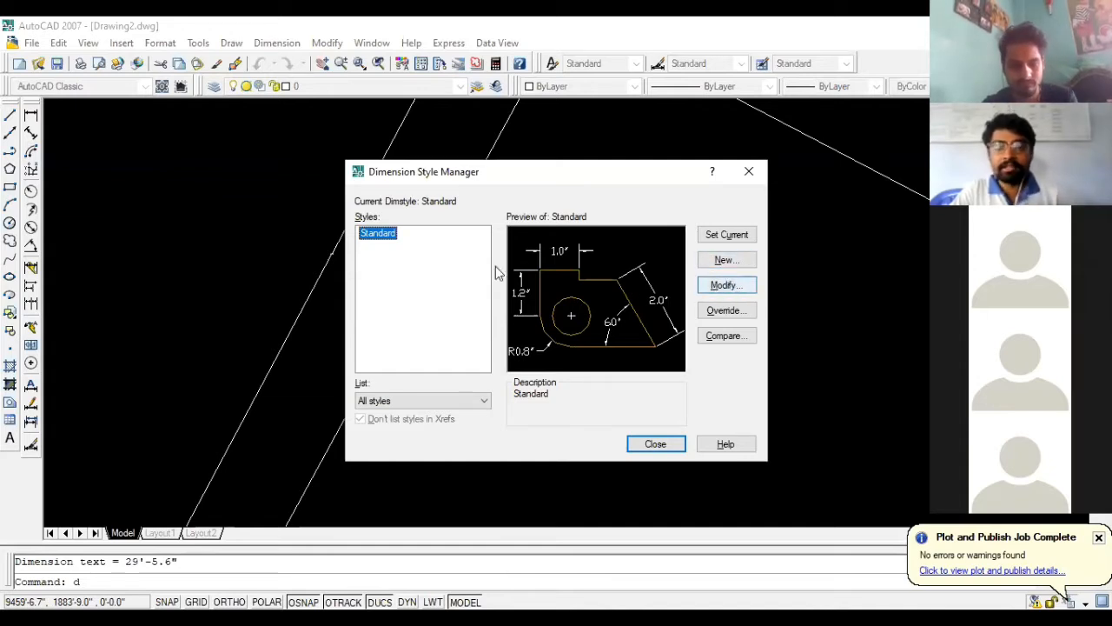
{"action": "left_click", "coordinate": [727, 285]}
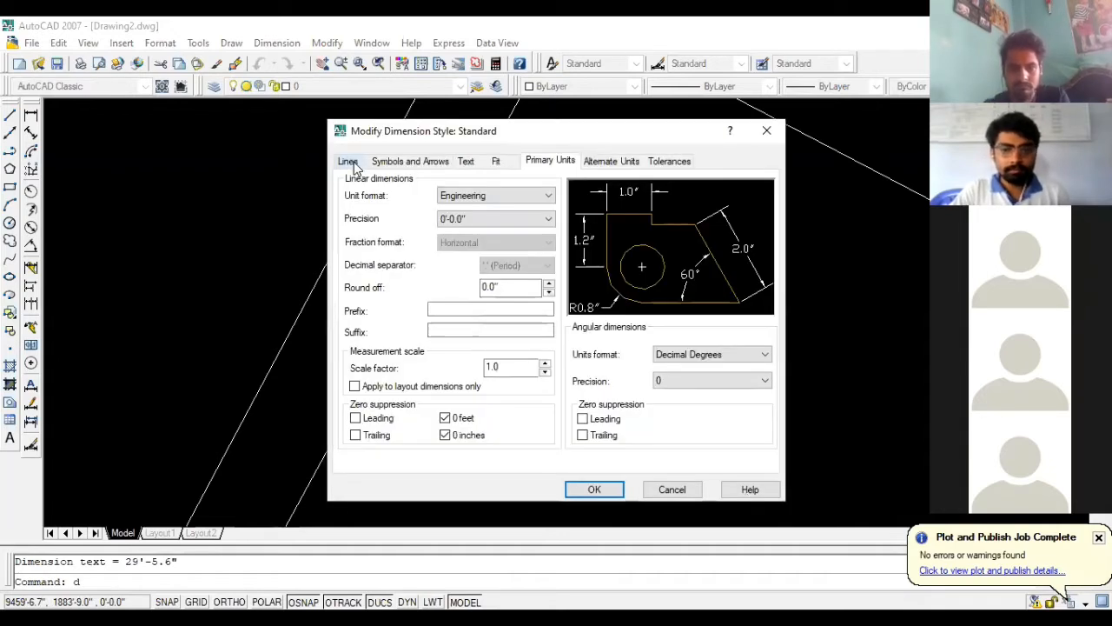
{"action": "left_click", "coordinate": [350, 162]}
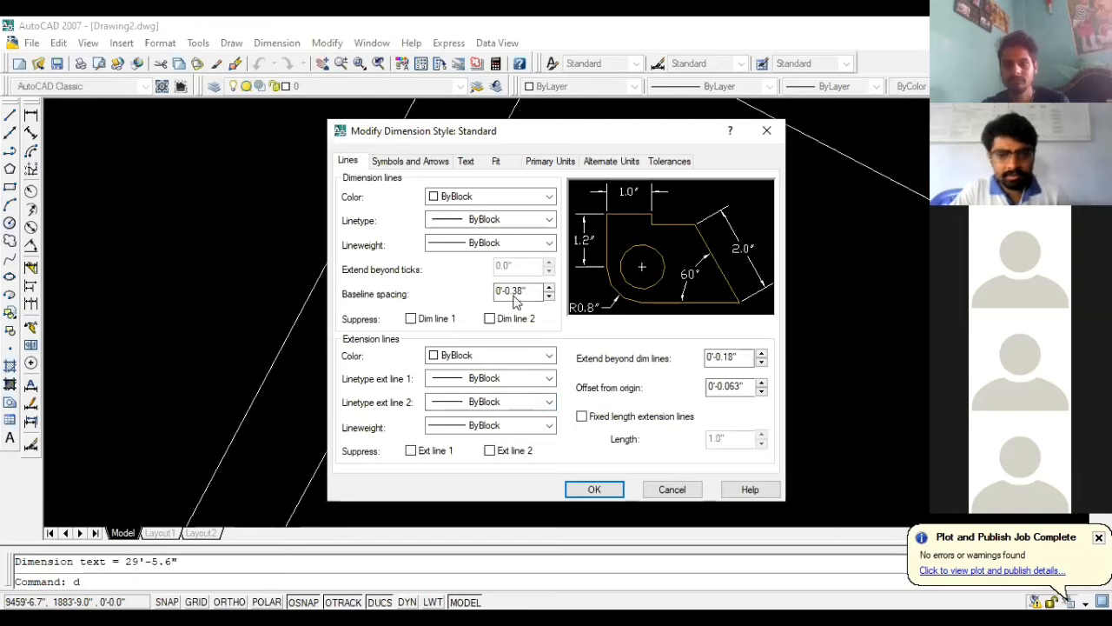
- Change the font of the Standard text style used by the dimension text to Times New Roman, apply it and leave the style settings
{"action": "left_click", "coordinate": [467, 163]}
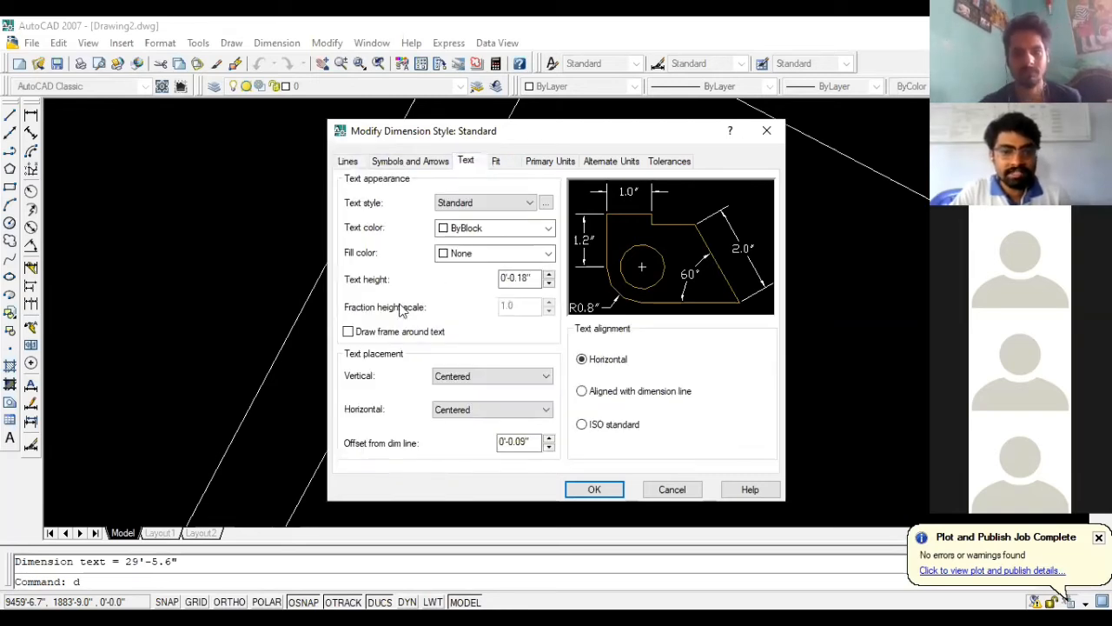
{"action": "left_click", "coordinate": [526, 209]}
{"action": "left_click", "coordinate": [526, 212]}
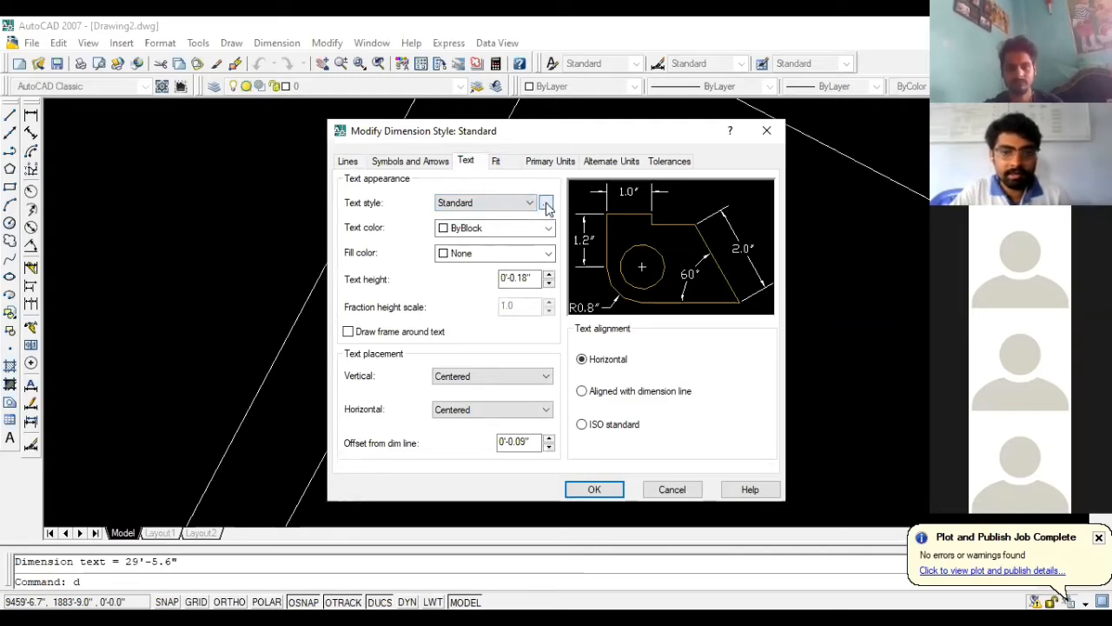
{"action": "left_click", "coordinate": [545, 204]}
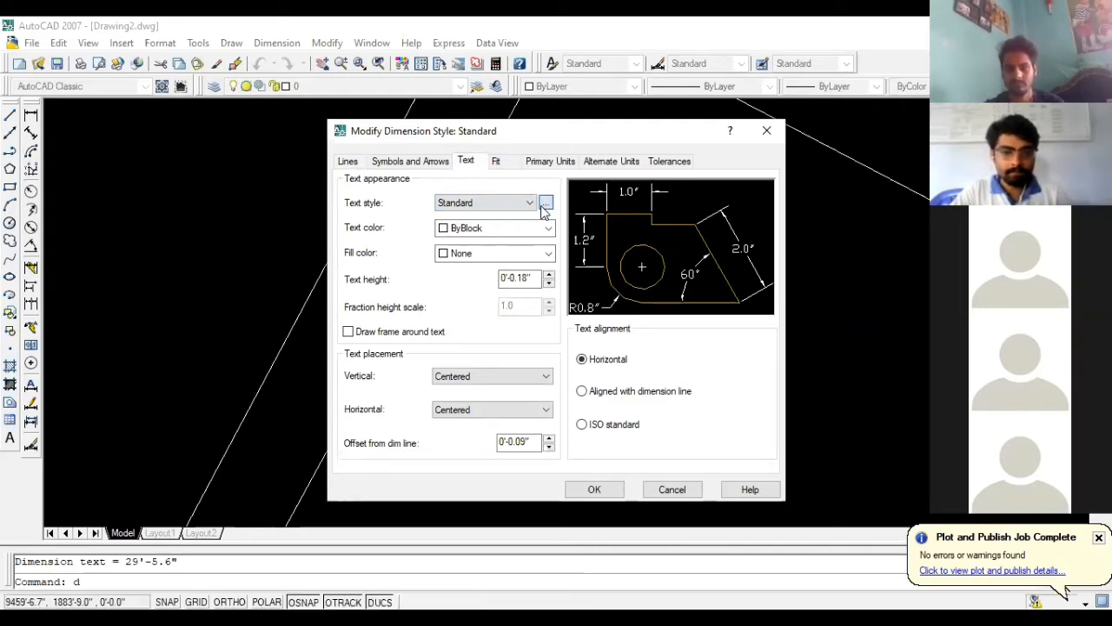
{"action": "left_click", "coordinate": [479, 304]}
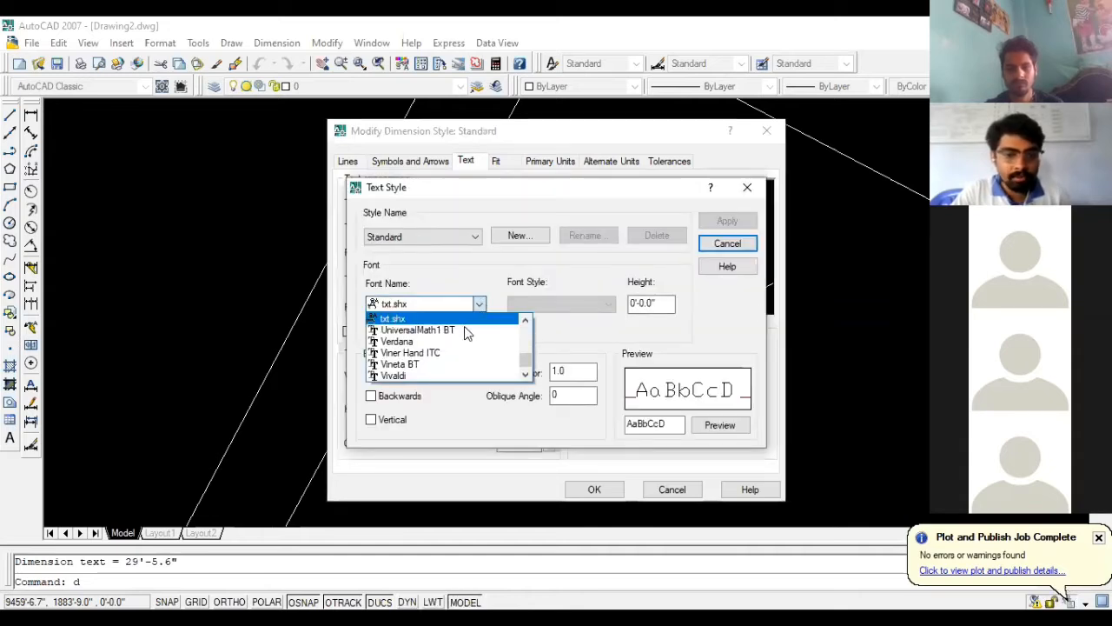
{"action": "scroll", "coordinate": [464, 336], "scroll_direction": "up", "scroll_amount": 1}
{"action": "scroll", "coordinate": [441, 338], "scroll_direction": "up", "scroll_amount": 1}
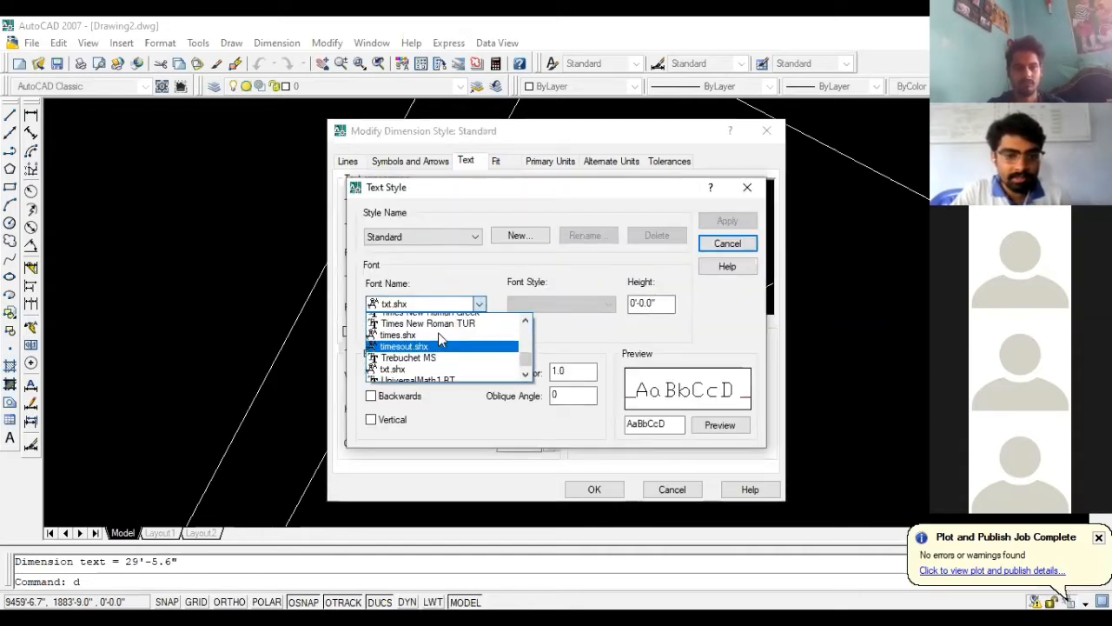
{"action": "scroll", "coordinate": [441, 340], "scroll_direction": "up", "scroll_amount": 1}
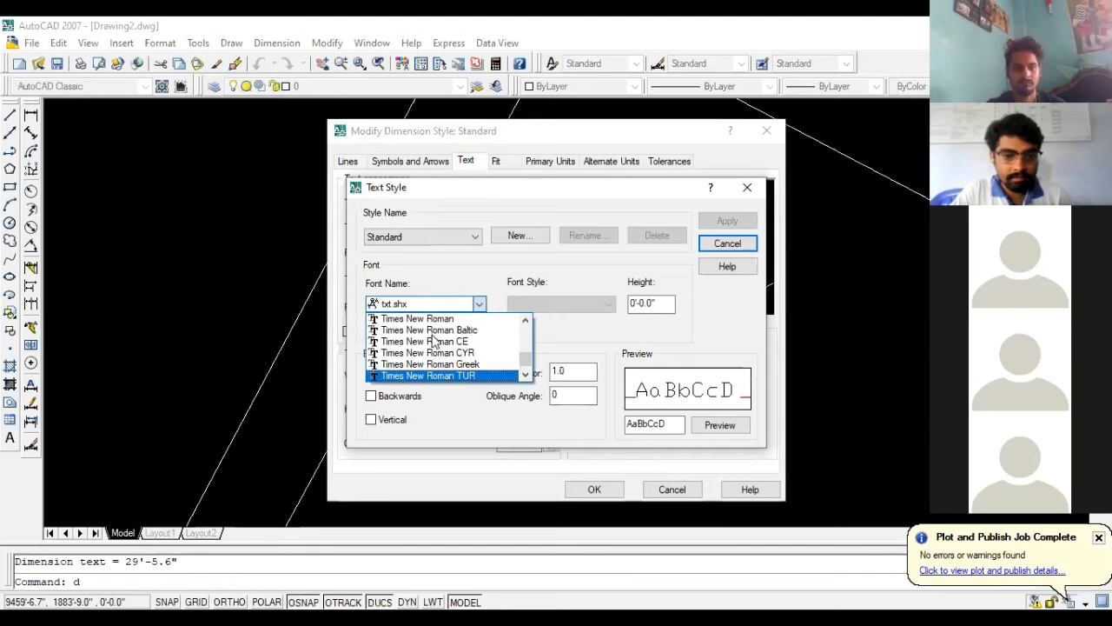
{"action": "left_click", "coordinate": [435, 320]}
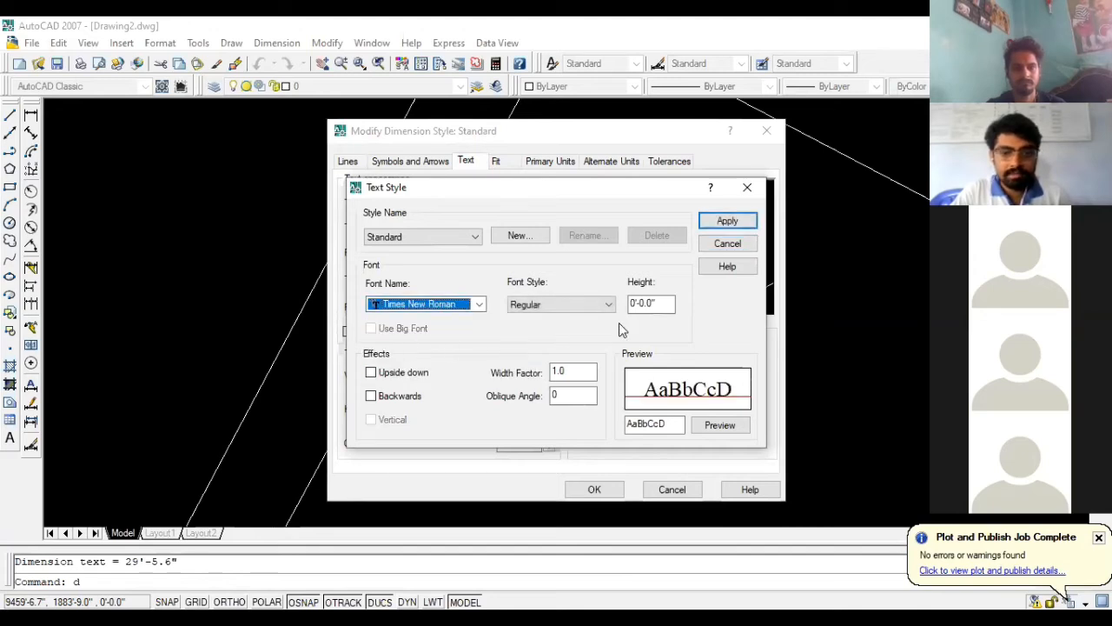
{"action": "left_click", "coordinate": [726, 221]}
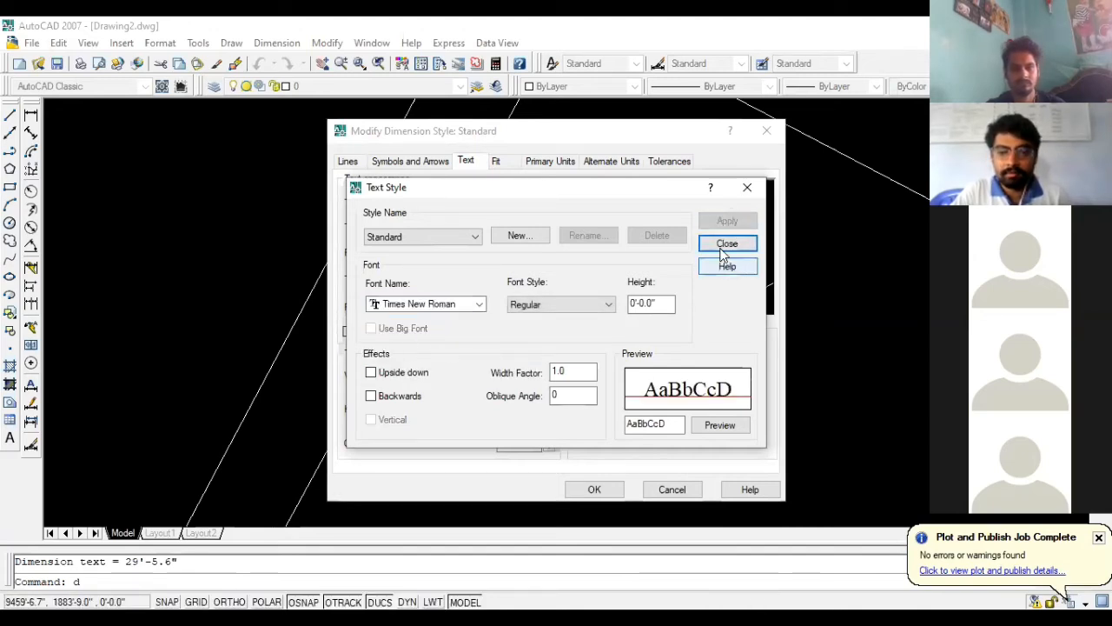
{"action": "left_click", "coordinate": [727, 243]}
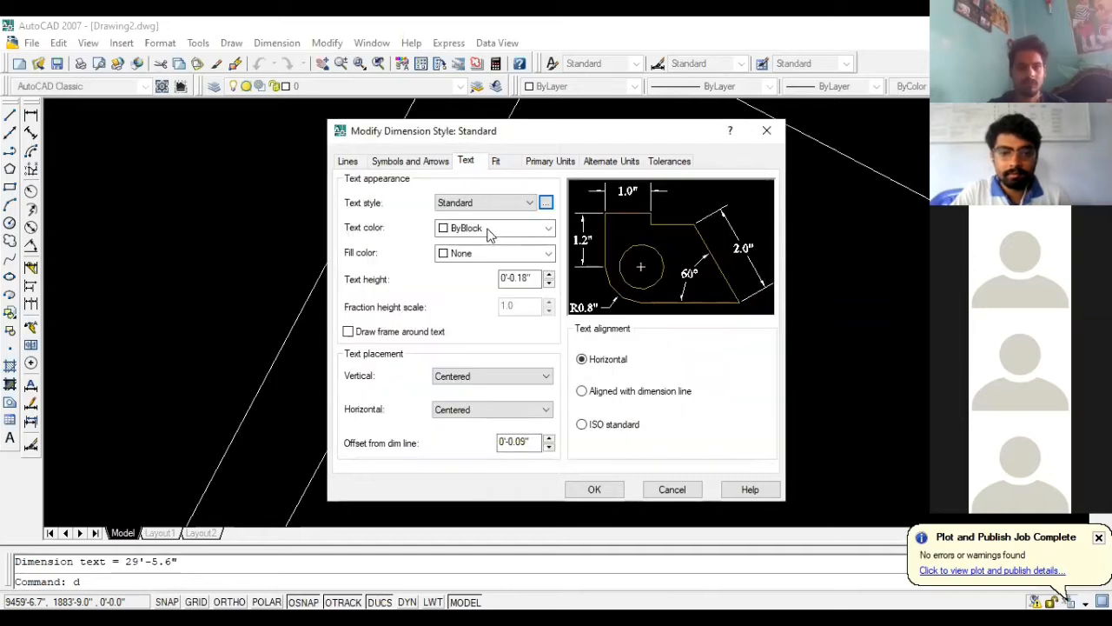
{"action": "left_click", "coordinate": [769, 132]}
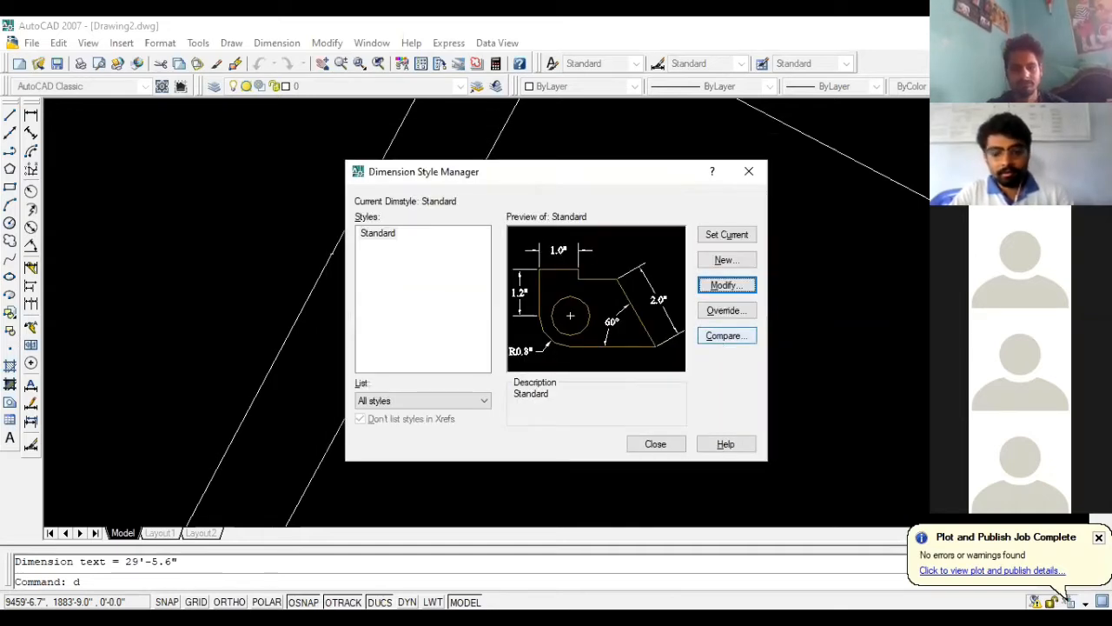
{"action": "key", "text": "Escape"}
- Reopen the Standard dimension style for modification and set its arrow size to 0'-0.3"
{"action": "type", "text": "d"}
{"action": "key", "text": "Return"}
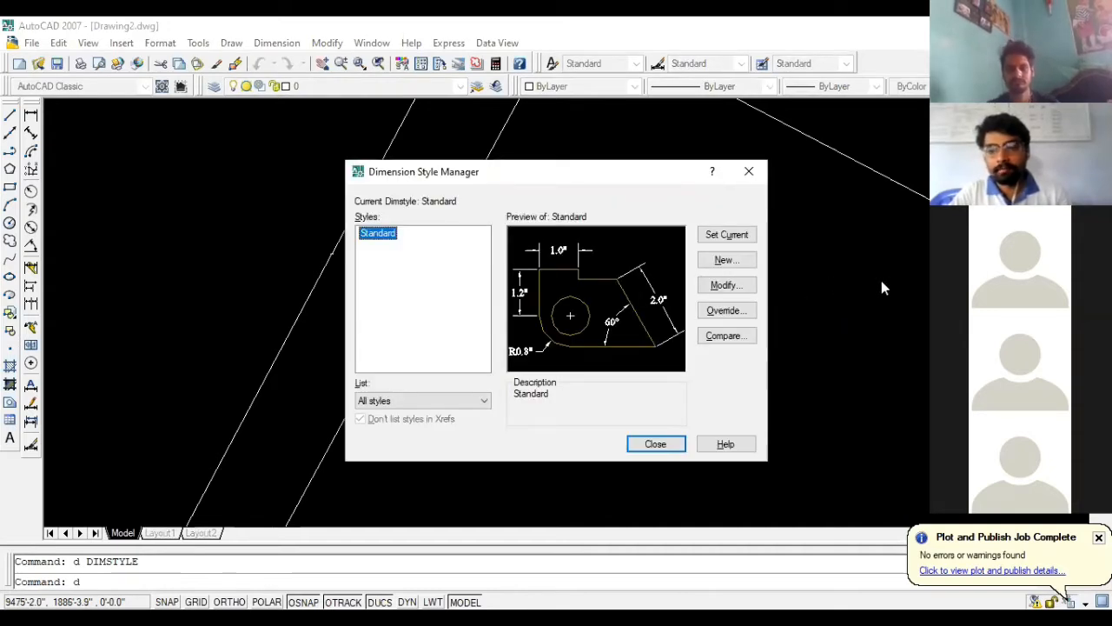
{"action": "left_click", "coordinate": [735, 291]}
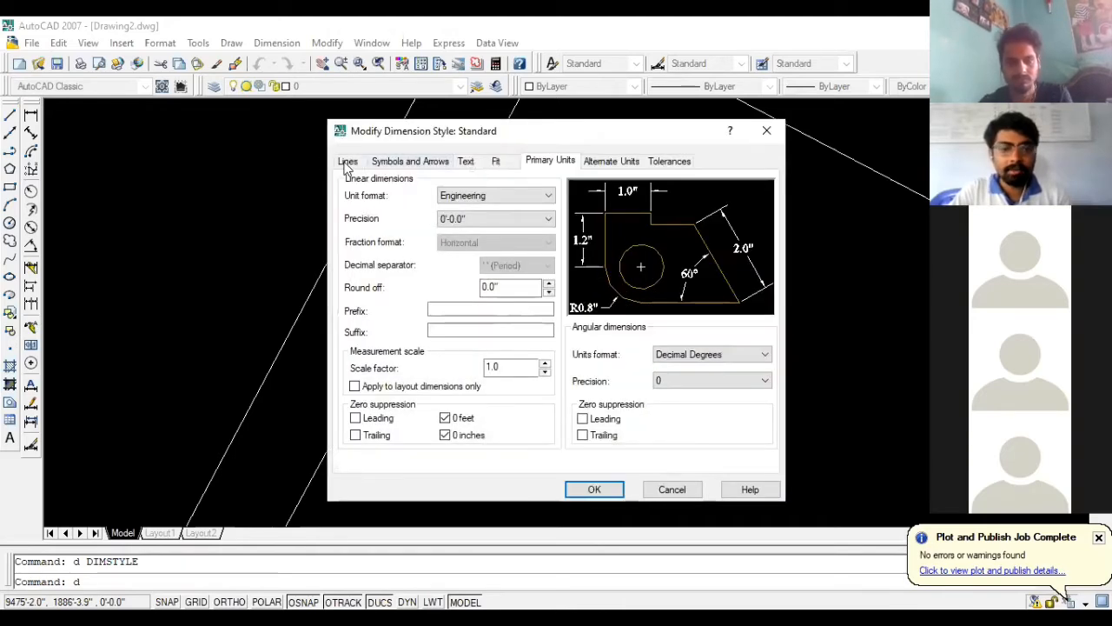
{"action": "left_click", "coordinate": [349, 162]}
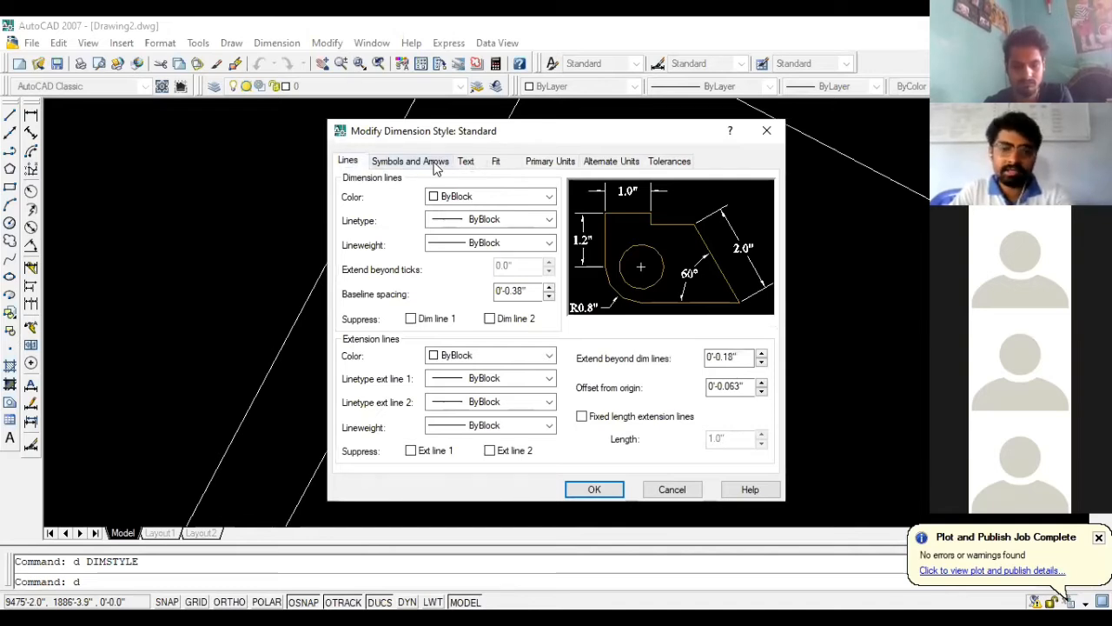
{"action": "left_click", "coordinate": [436, 162]}
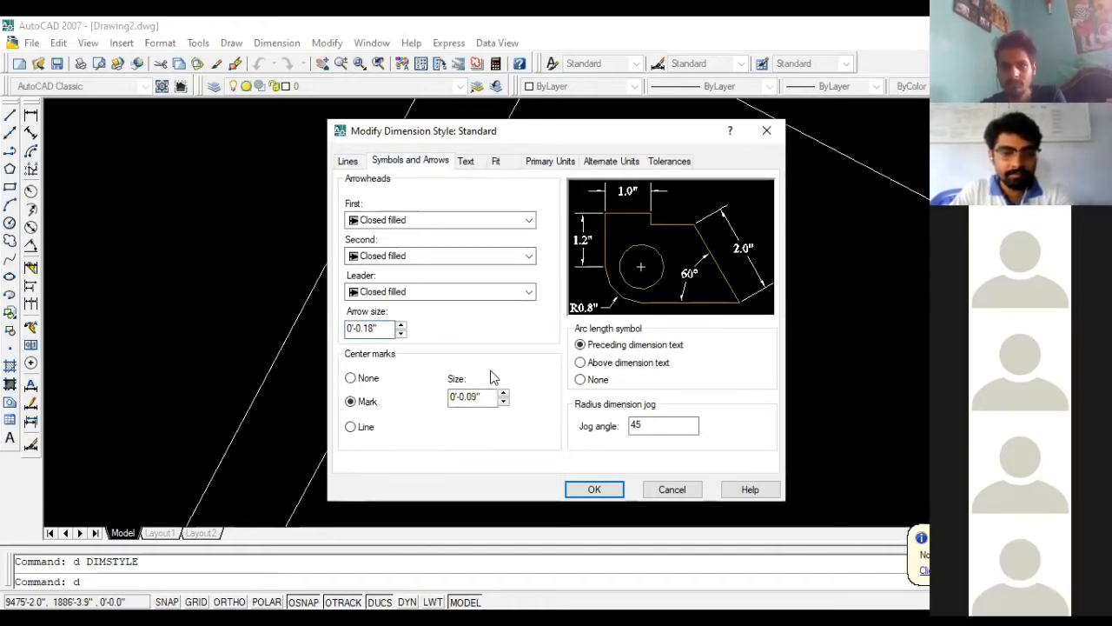
{"action": "key", "text": "BackSpace"}
{"action": "key", "text": "BackSpace"}
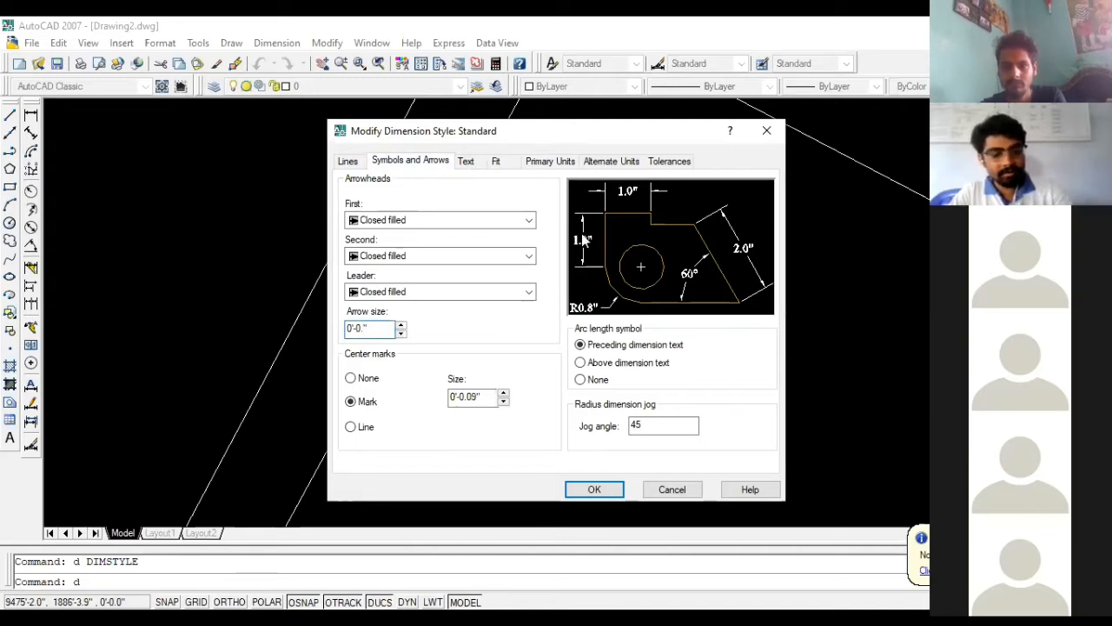
{"action": "type", "text": "3"}
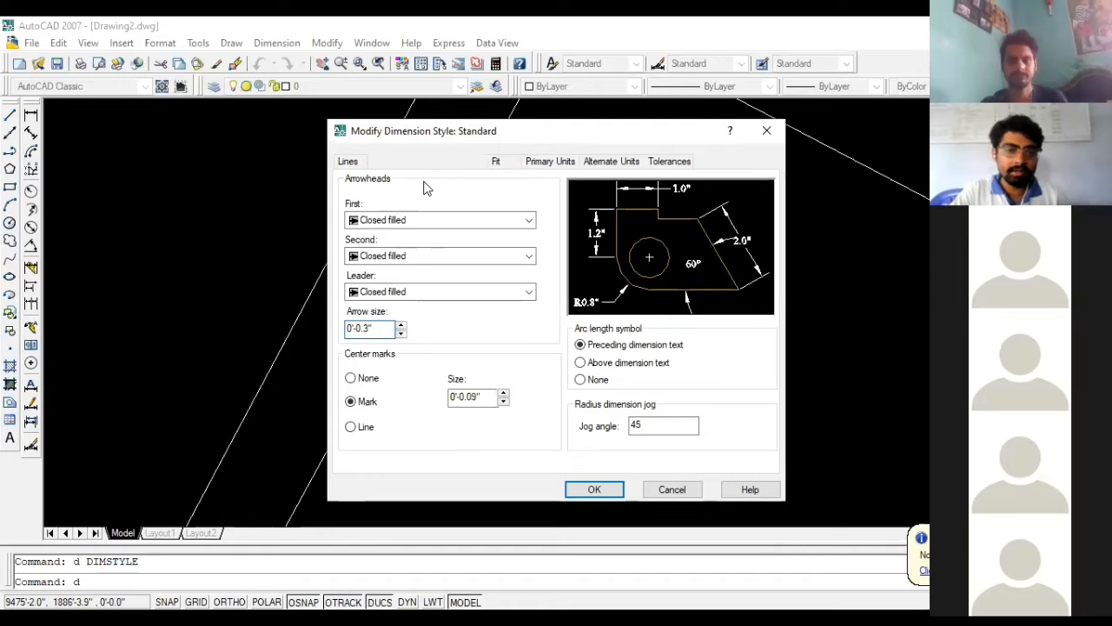
- Check the font choice of the Standard text style used for dimension text, keeping Times New Roman
{"action": "left_click", "coordinate": [466, 162]}
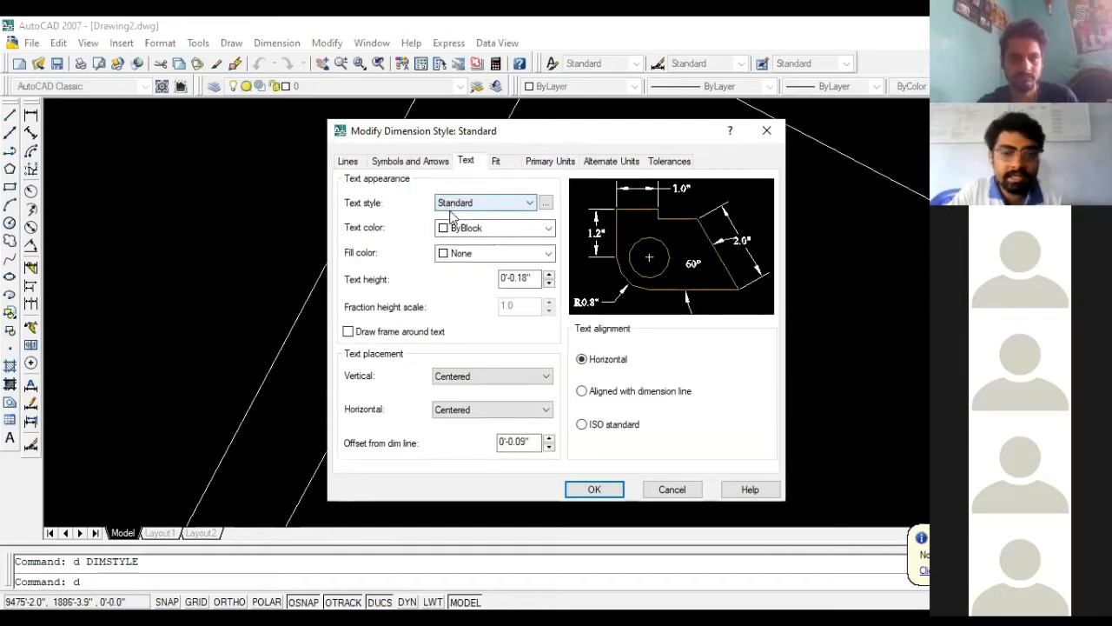
{"action": "left_click", "coordinate": [546, 205]}
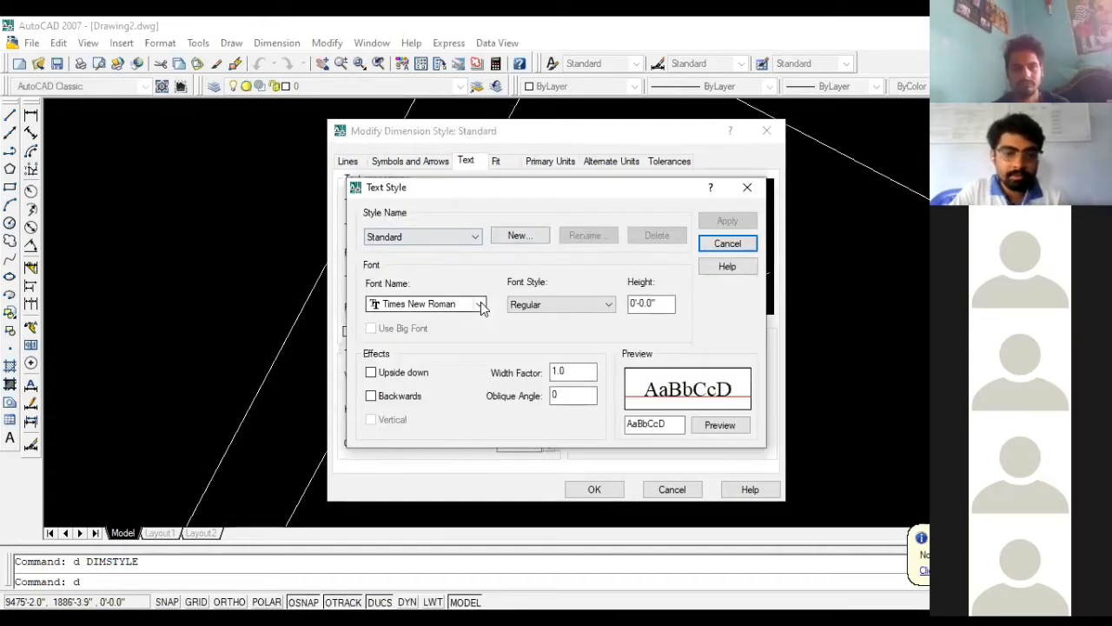
{"action": "left_click", "coordinate": [438, 310]}
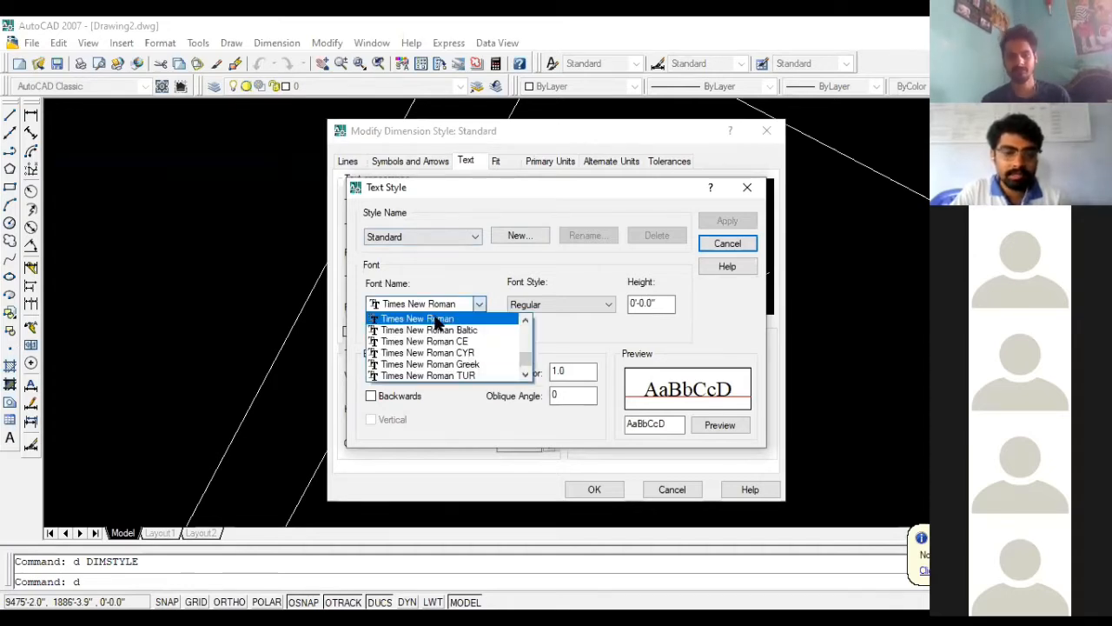
{"action": "scroll", "coordinate": [440, 324], "scroll_direction": "up", "scroll_amount": 1}
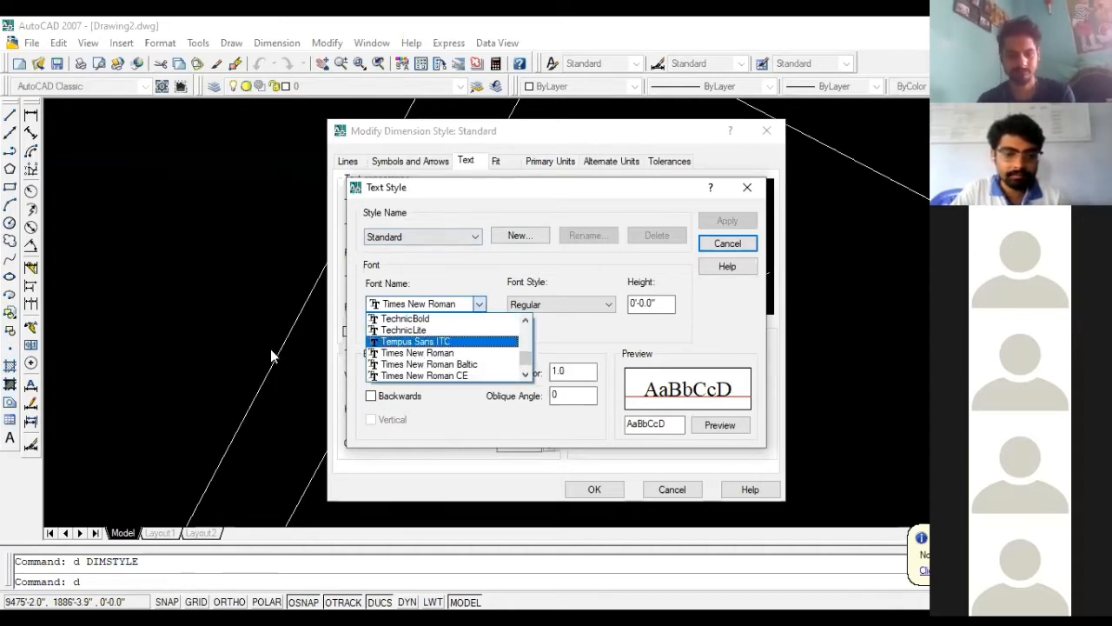
{"action": "left_click", "coordinate": [157, 350]}
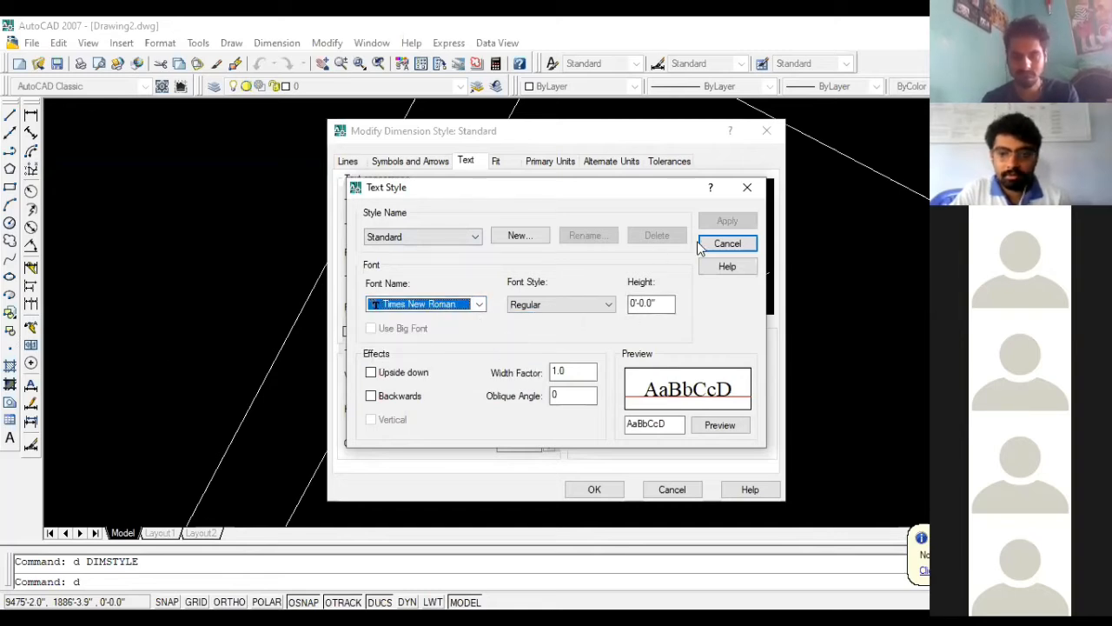
{"action": "left_click", "coordinate": [747, 190]}
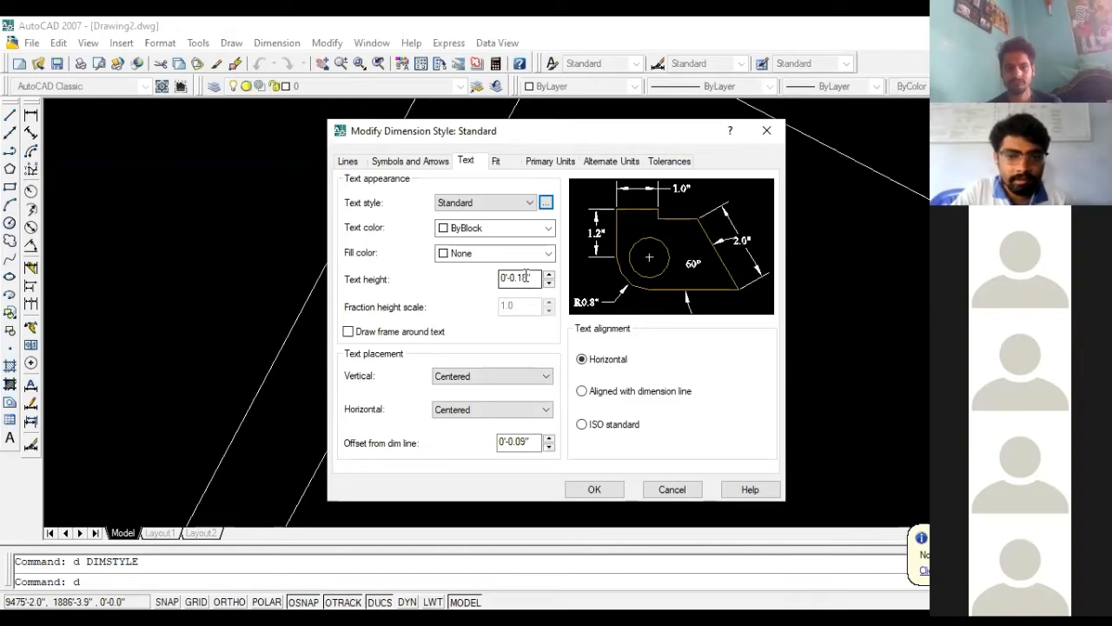
- Set the text height of the Standard dimension style to 3"
{"action": "double_click", "coordinate": [518, 277]}
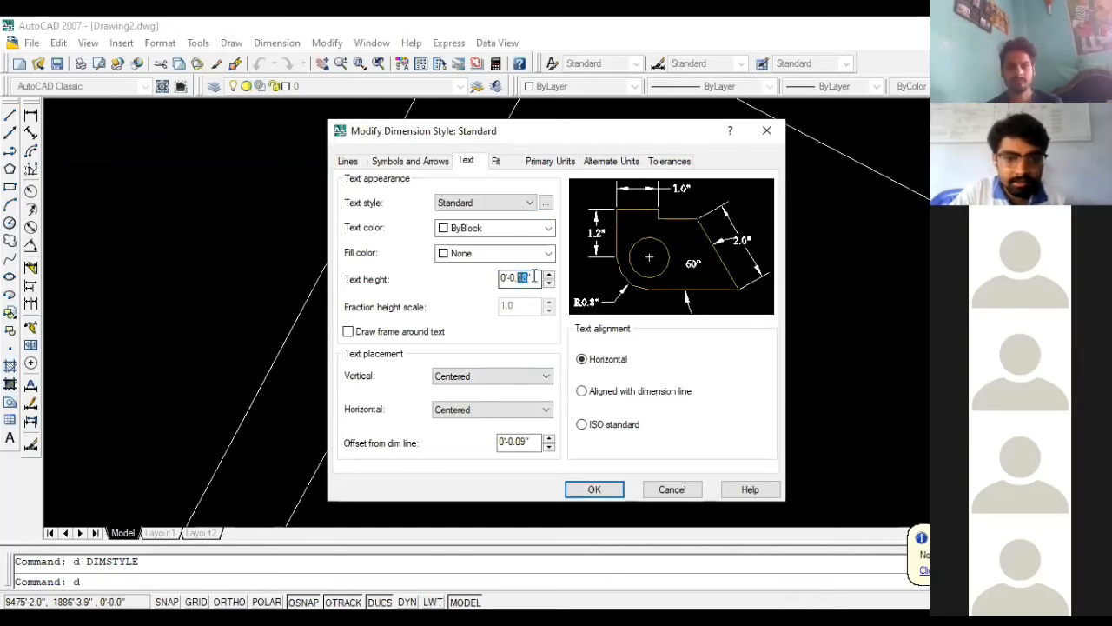
{"action": "key", "text": "BackSpace"}
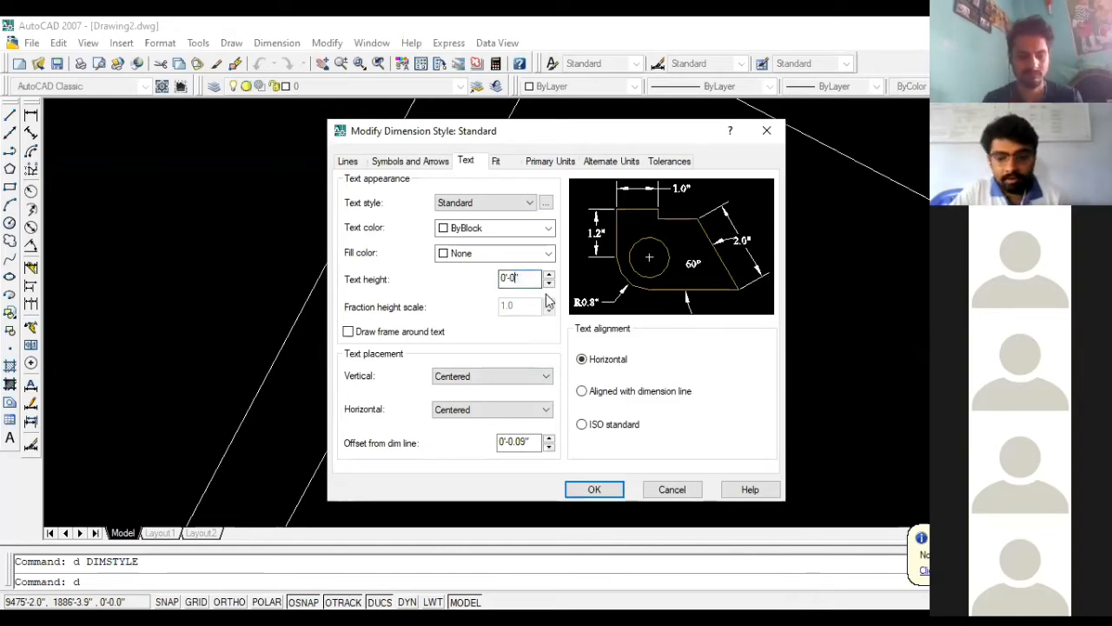
{"action": "type", "text": "2"}
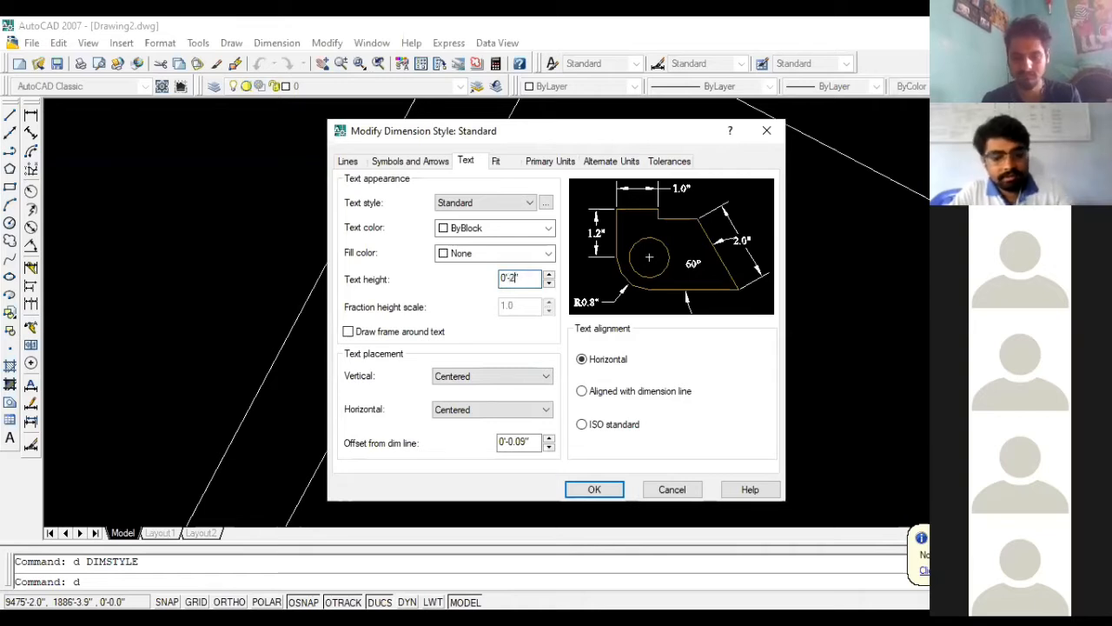
{"action": "key", "text": "BackSpace"}
{"action": "type", "text": "3"}
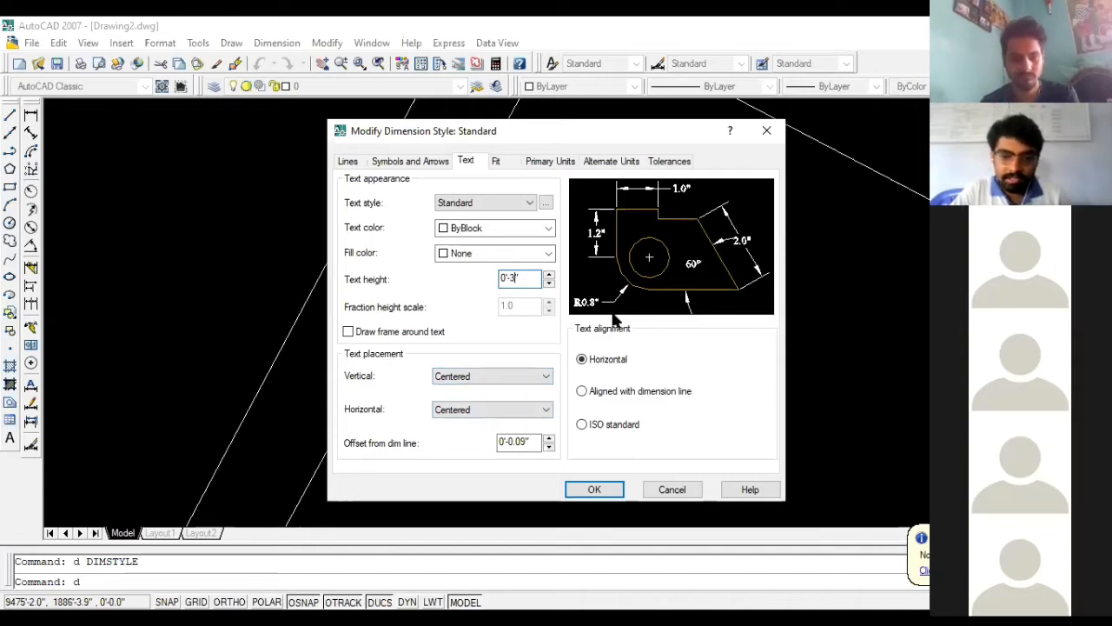
- Align the dimension text with the dimension line and set the fit option to always keep text between extension lines
{"action": "left_click", "coordinate": [581, 392]}
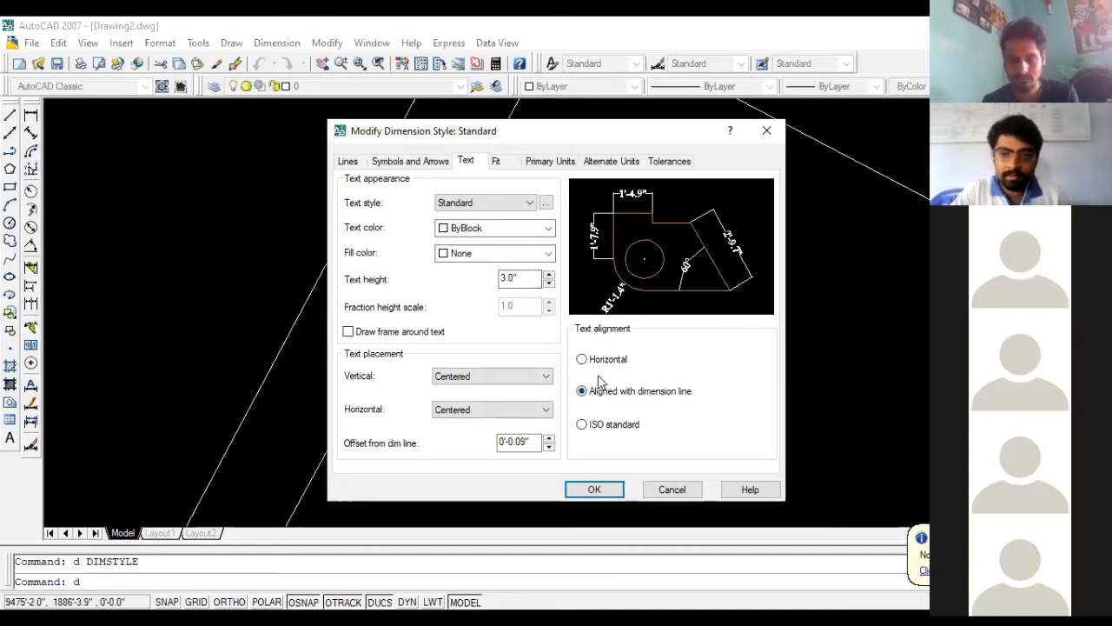
{"action": "left_click", "coordinate": [497, 163]}
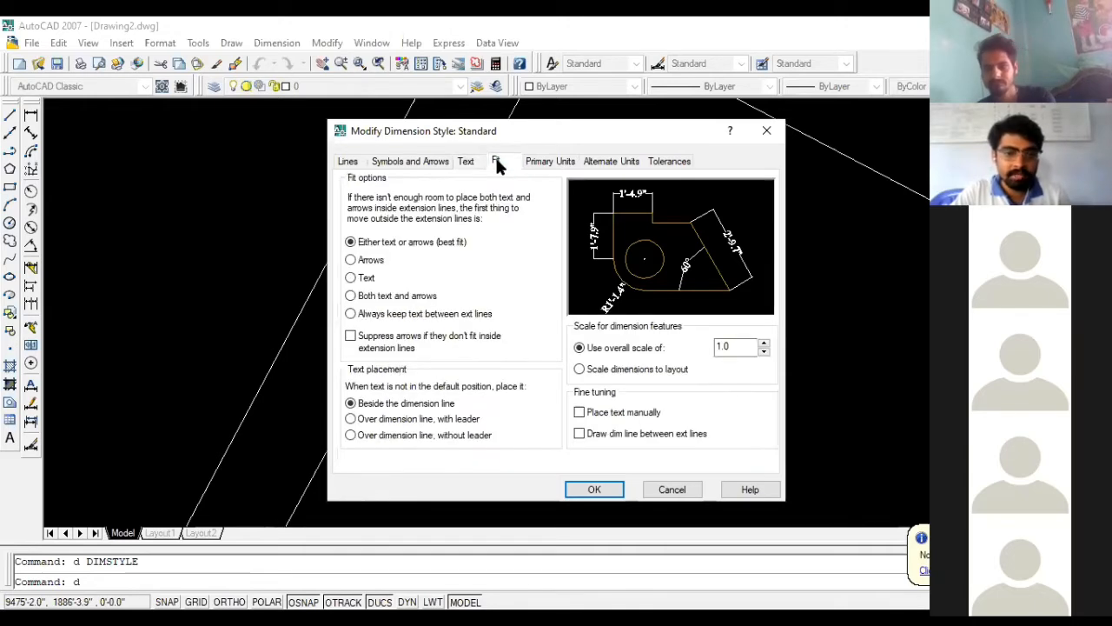
{"action": "left_click", "coordinate": [351, 315]}
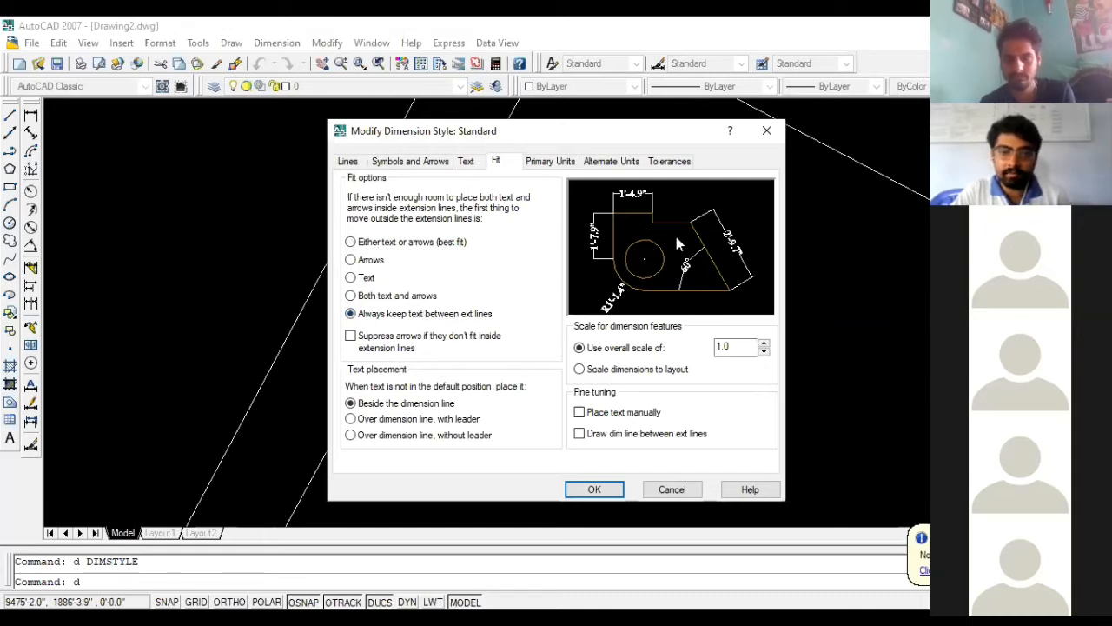
- Set the Standard style's linear dimension precision to 0'-0" and keep the unit format as Engineering
{"action": "left_click", "coordinate": [550, 162]}
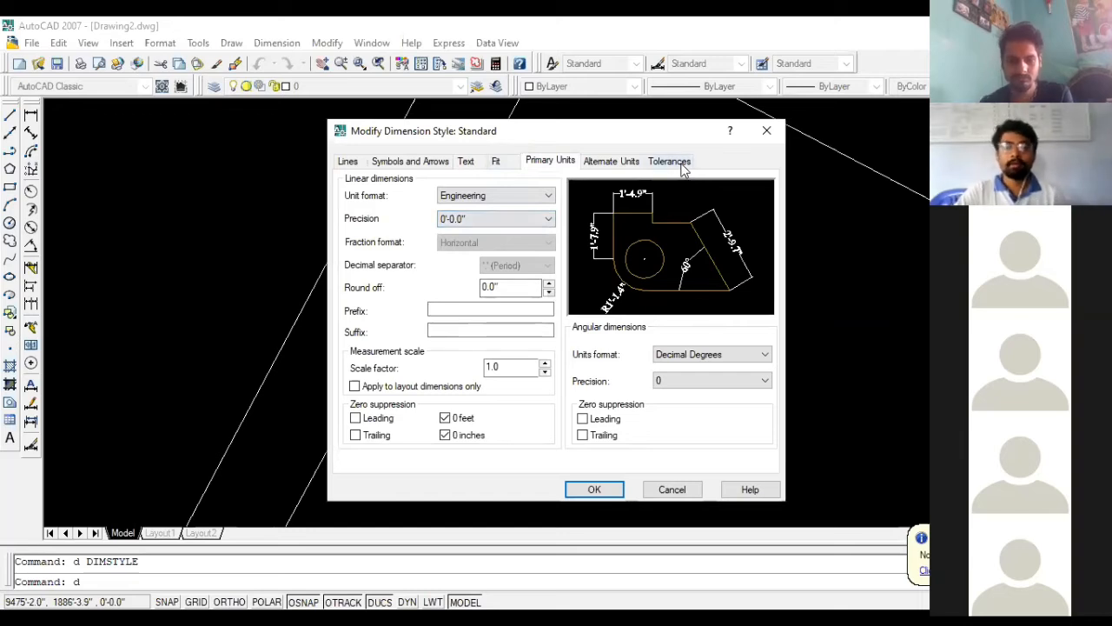
{"action": "left_click", "coordinate": [495, 161]}
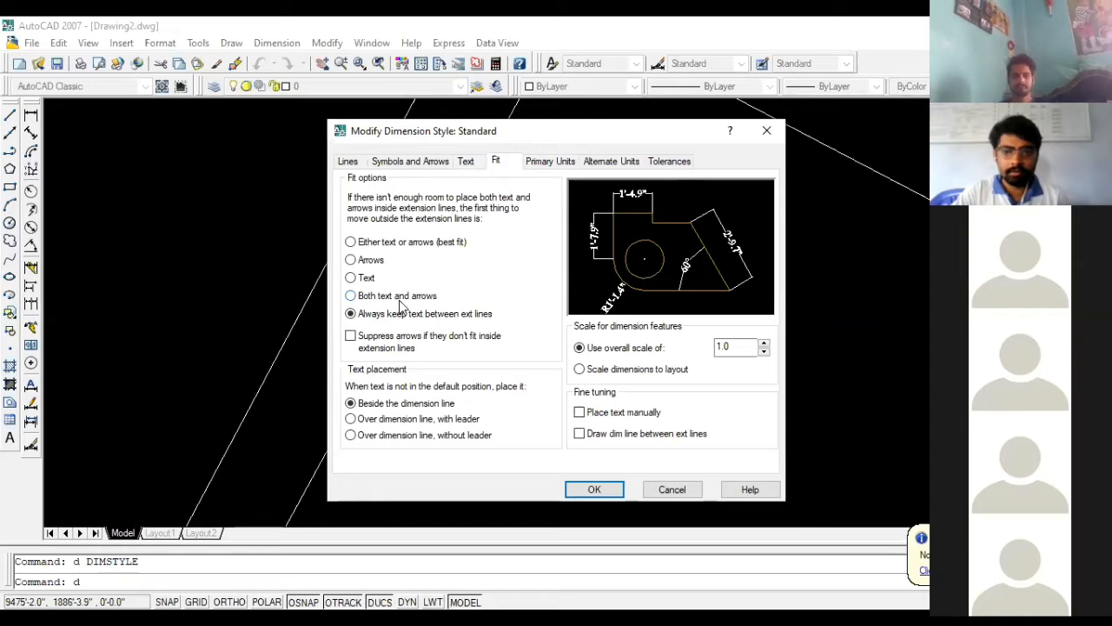
{"action": "left_click", "coordinate": [467, 162]}
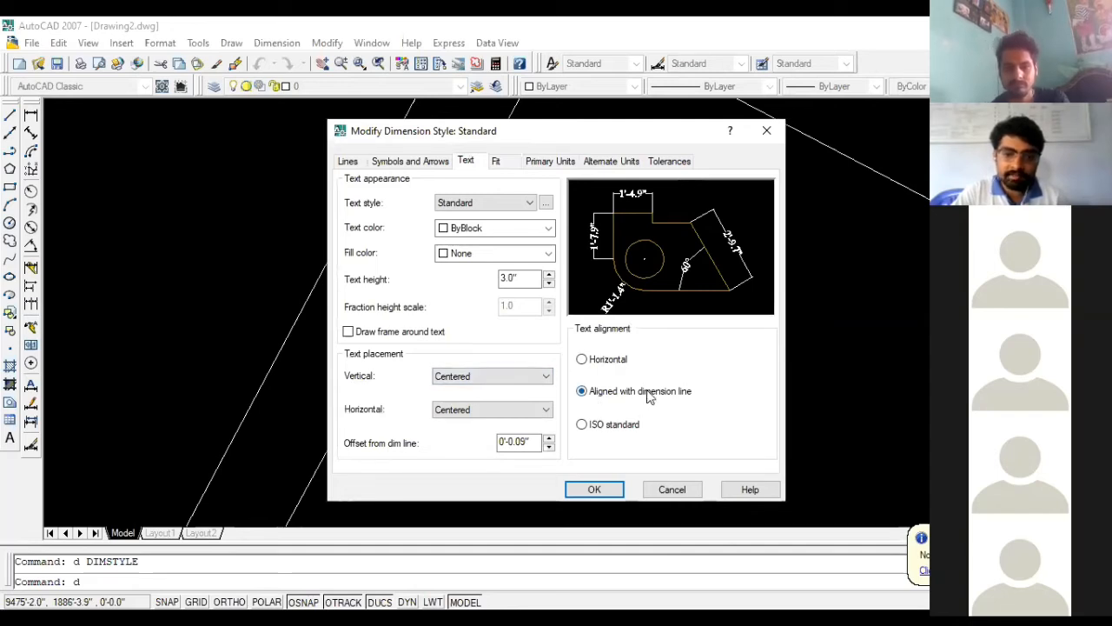
{"action": "left_click", "coordinate": [550, 162]}
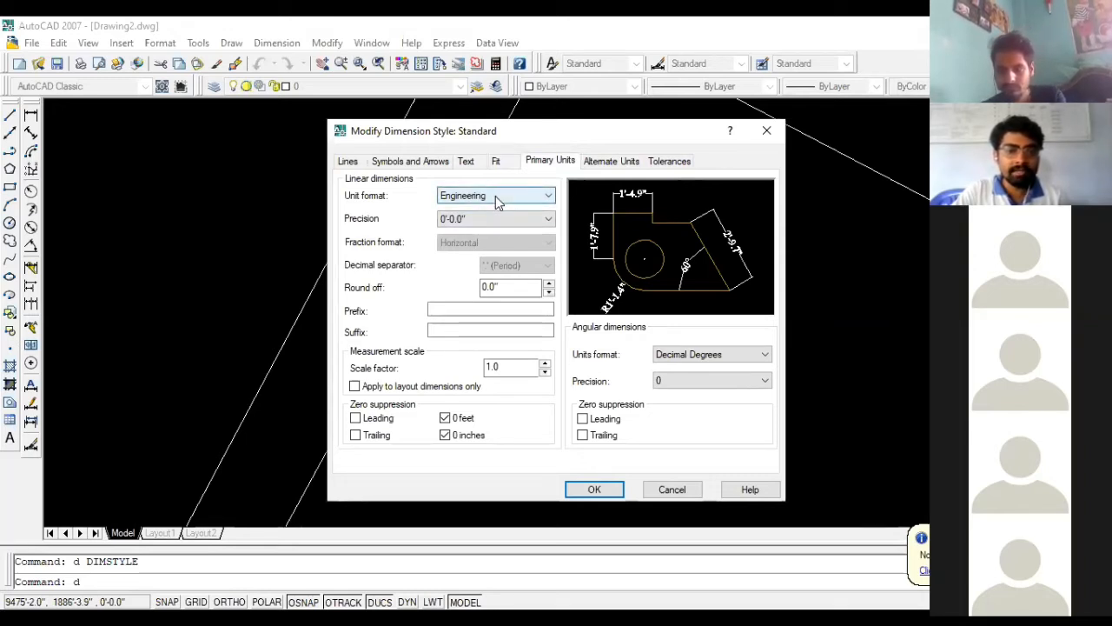
{"action": "left_click", "coordinate": [488, 218]}
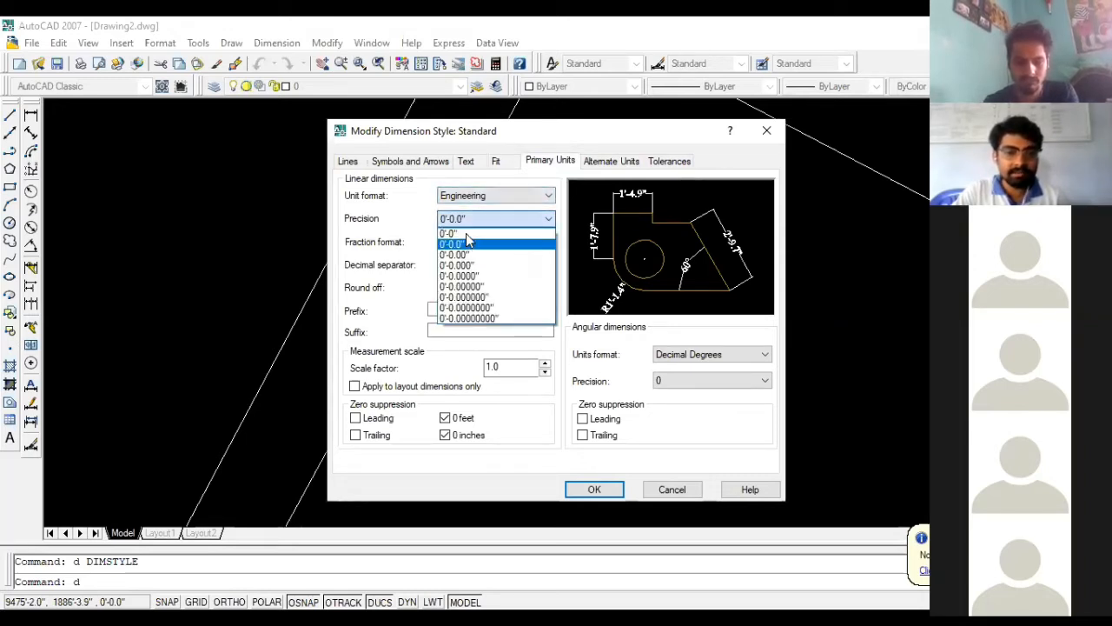
{"action": "left_click", "coordinate": [478, 233]}
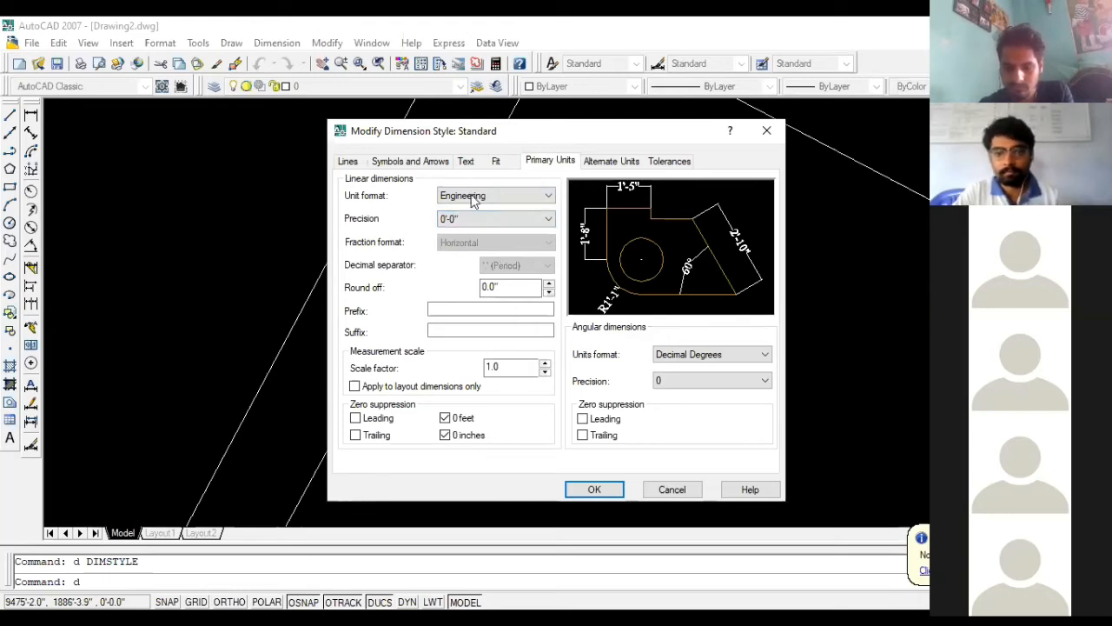
{"action": "left_click", "coordinate": [476, 196]}
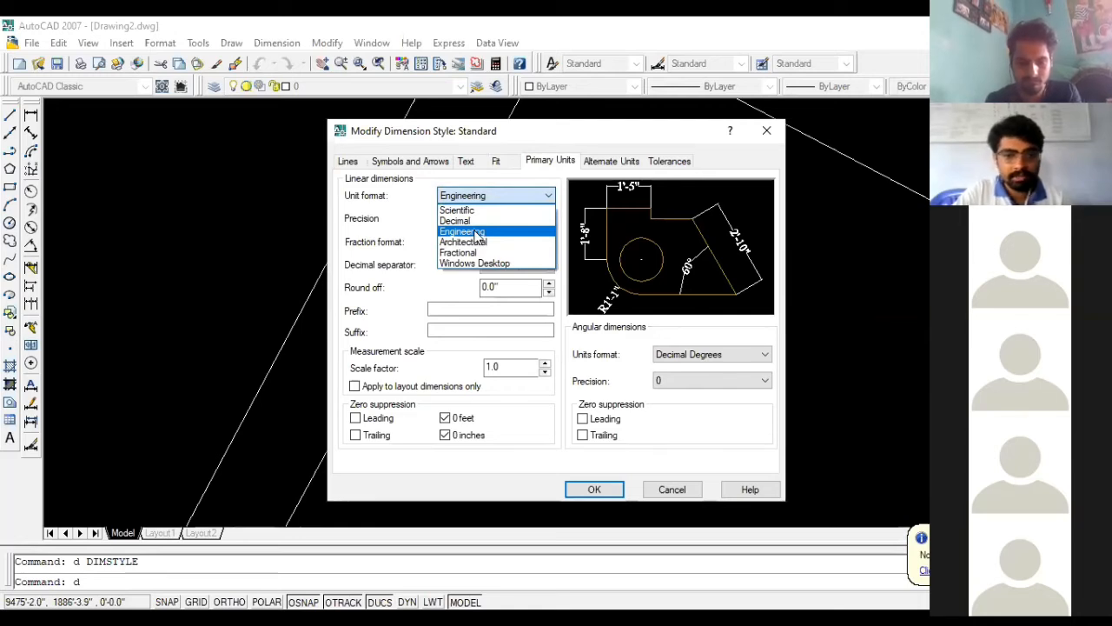
{"action": "left_click", "coordinate": [476, 232]}
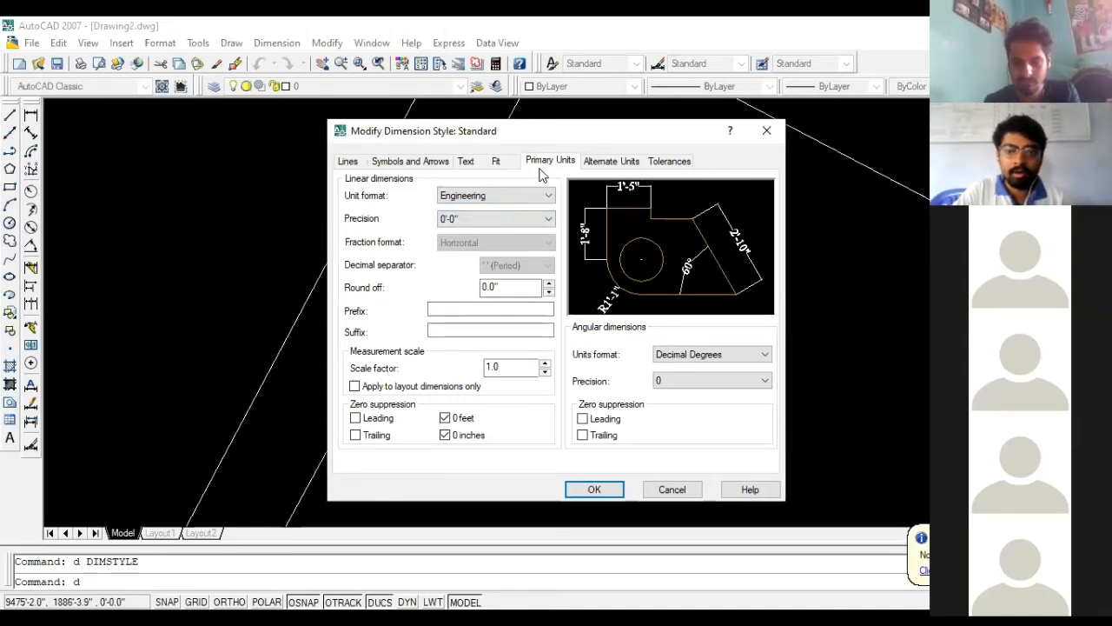
- Accept the dimension style changes, make Standard the current style and close the Dimension Style Manager
{"action": "left_click", "coordinate": [652, 164]}
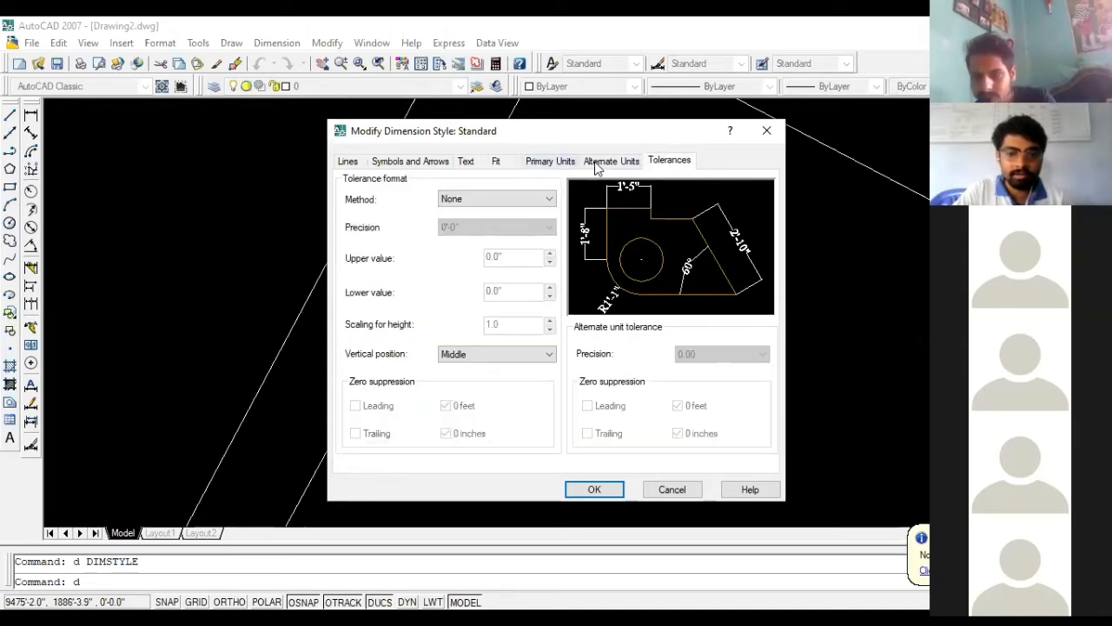
{"action": "left_click", "coordinate": [596, 166]}
{"action": "key", "text": "Return"}
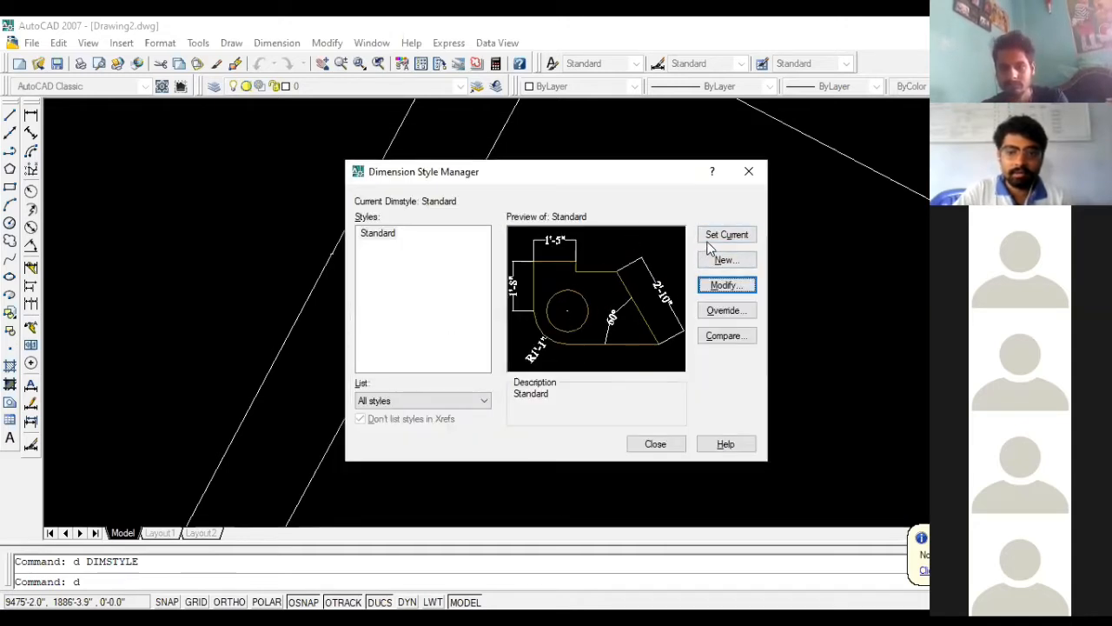
{"action": "left_click", "coordinate": [712, 238]}
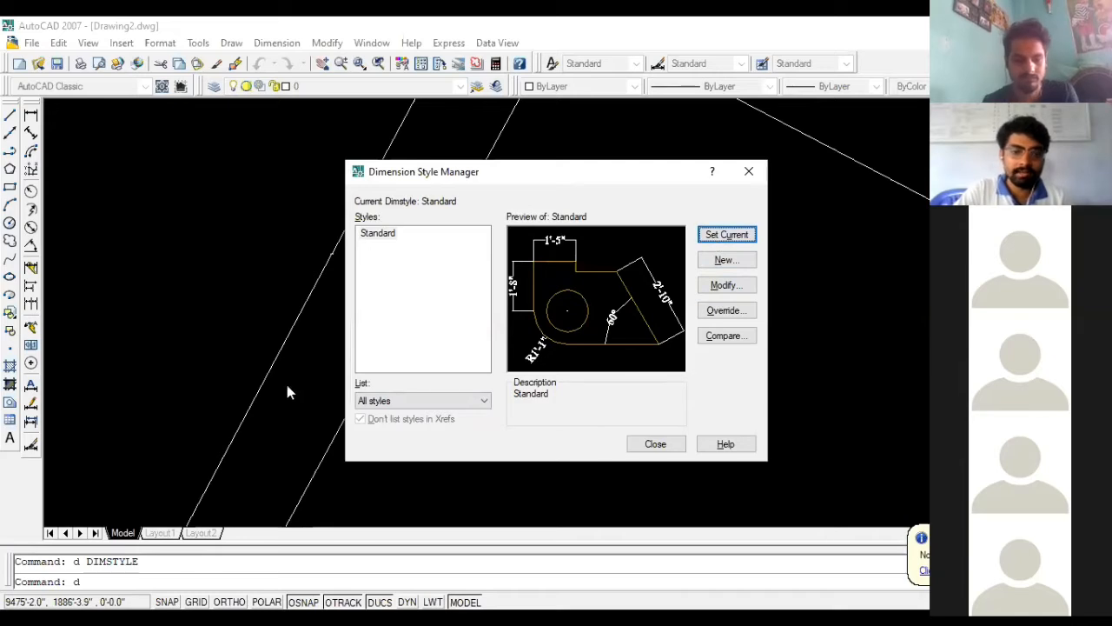
{"action": "left_click", "coordinate": [656, 444]}
- Inspect the text size of the parcel's short-side dimension against the whole outline
{"action": "scroll", "coordinate": [565, 130], "scroll_direction": "down", "scroll_amount": 2}
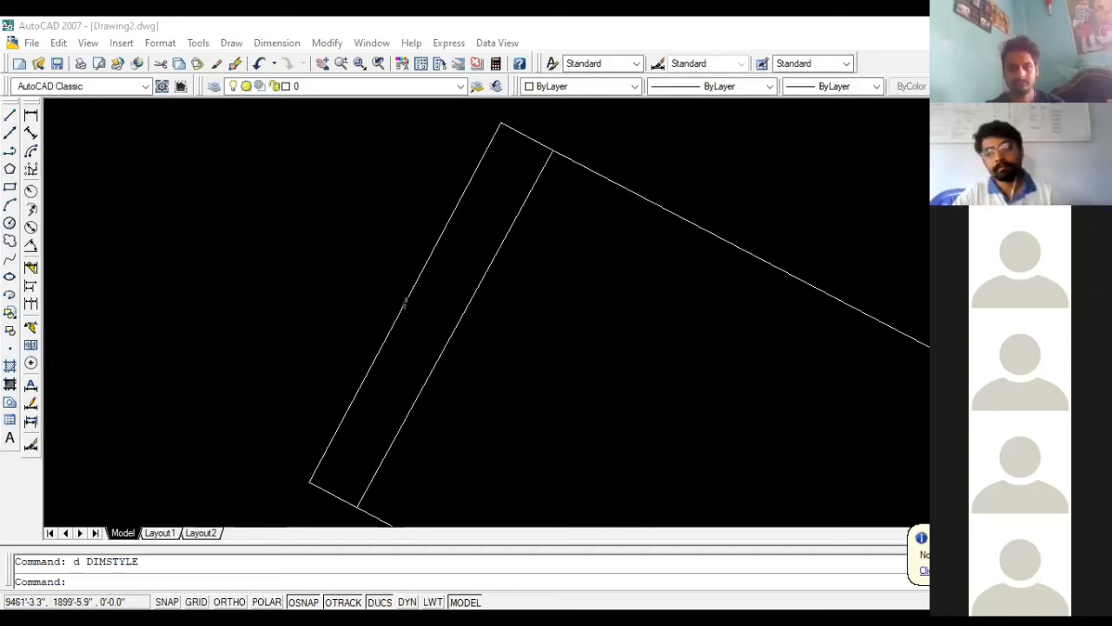
{"action": "scroll", "coordinate": [404, 322], "scroll_direction": "up", "scroll_amount": 5}
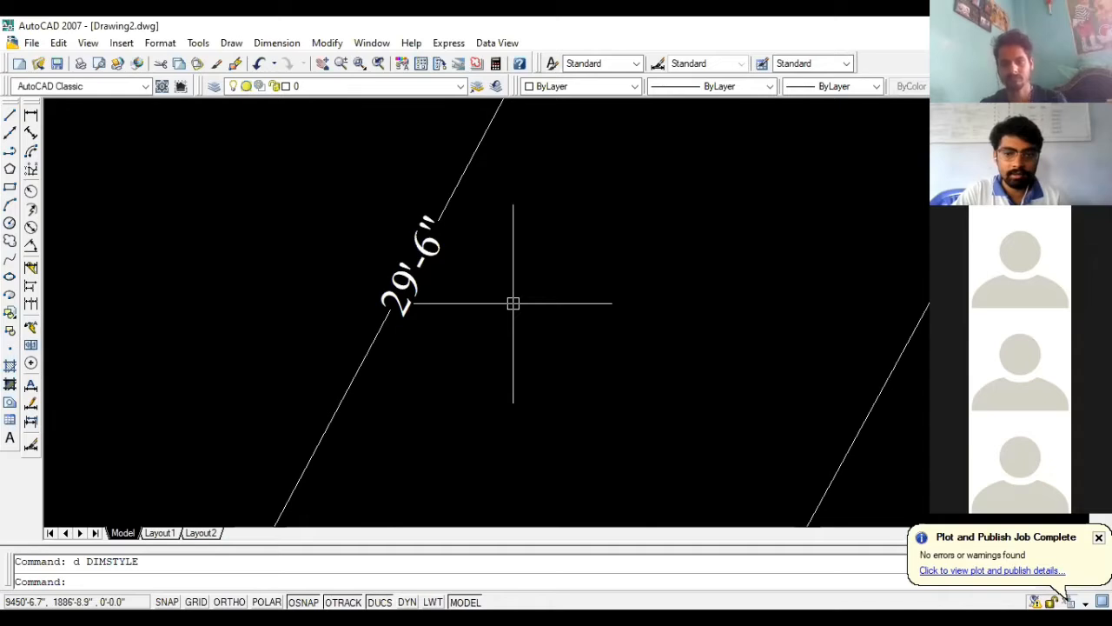
{"action": "scroll", "coordinate": [513, 303], "scroll_direction": "down", "scroll_amount": 5}
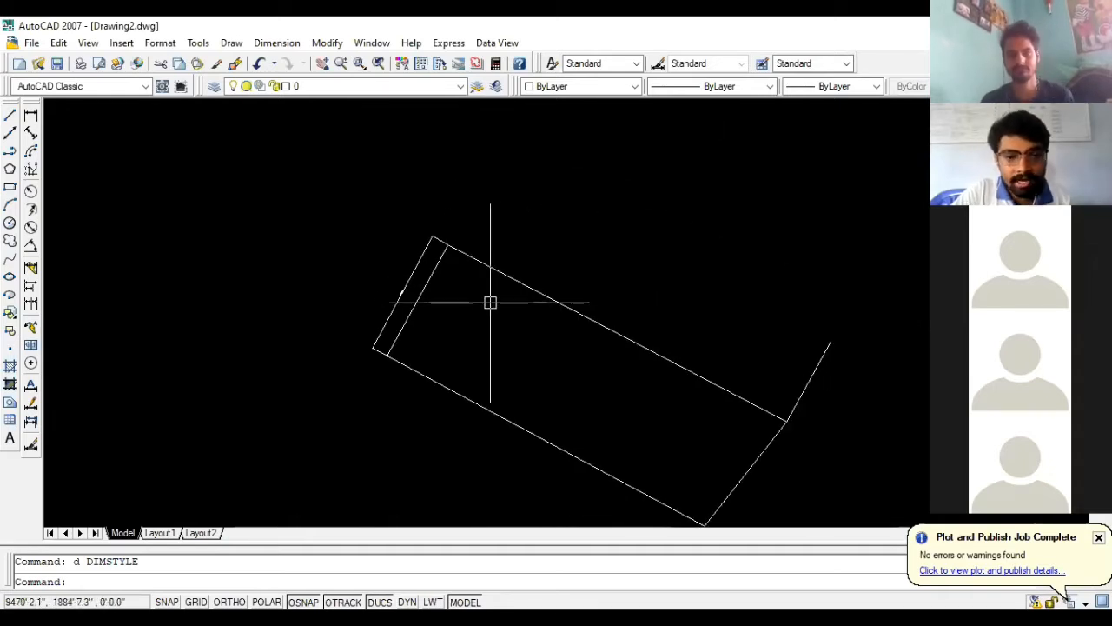
{"action": "scroll", "coordinate": [421, 294], "scroll_direction": "up", "scroll_amount": 5}
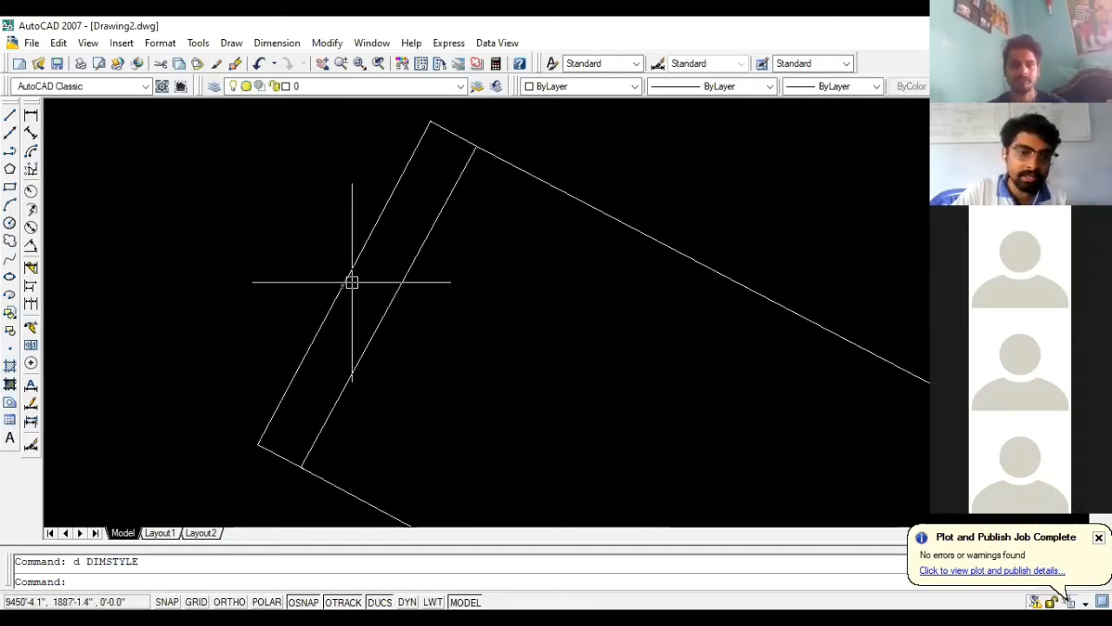
{"action": "scroll", "coordinate": [351, 280], "scroll_direction": "up", "scroll_amount": 3}
{"action": "scroll", "coordinate": [355, 291], "scroll_direction": "down", "scroll_amount": 2}
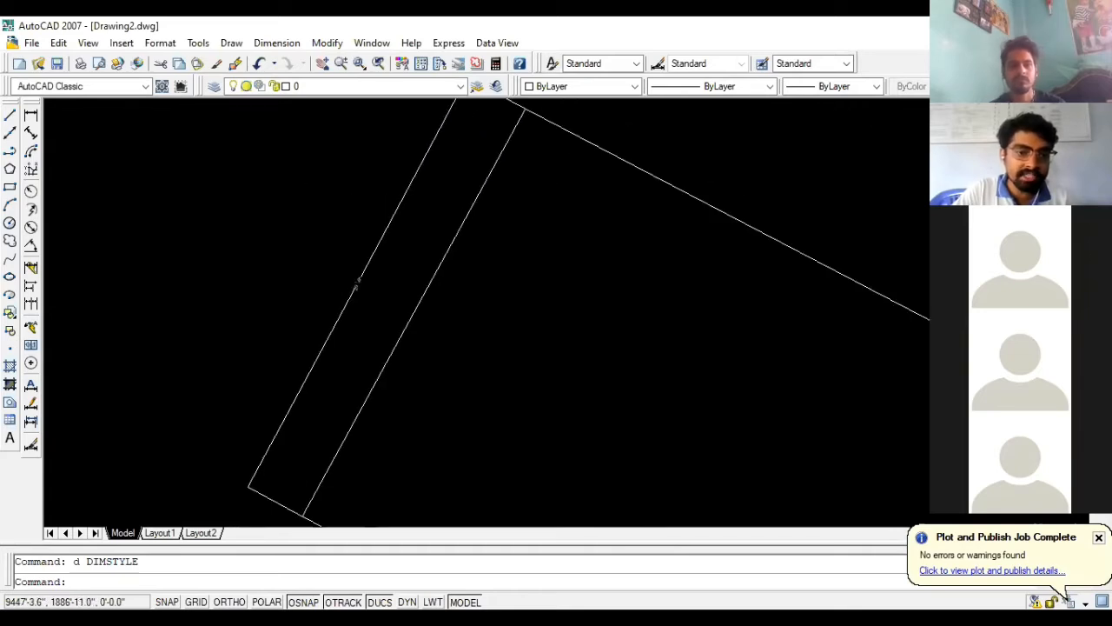
{"action": "scroll", "coordinate": [447, 305], "scroll_direction": "down", "scroll_amount": 6}
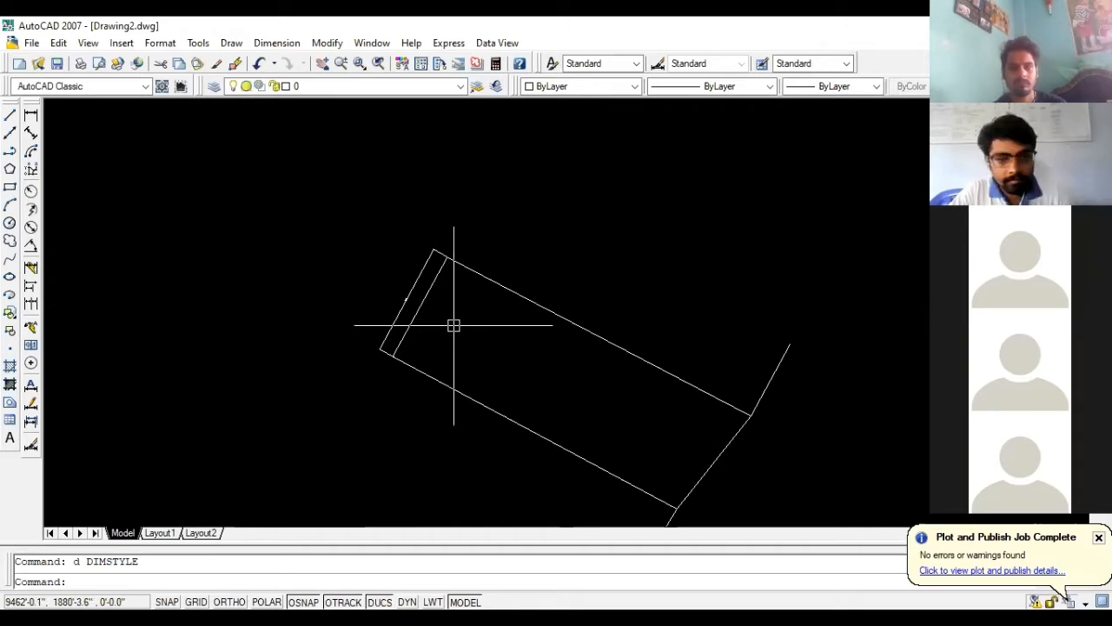
- Add an aligned dimension along the parcel's lower long side, placed just outside the outline
{"action": "type", "text": "dal"}
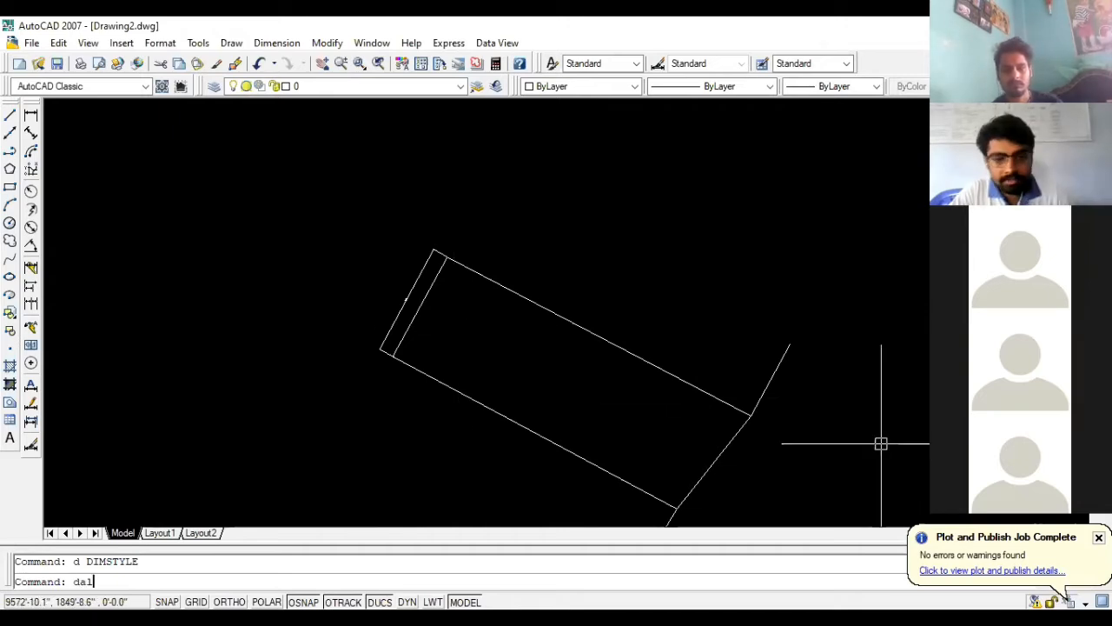
{"action": "key", "text": "Return"}
{"action": "scroll", "coordinate": [413, 349], "scroll_direction": "down", "scroll_amount": 1}
{"action": "left_click", "coordinate": [398, 355]}
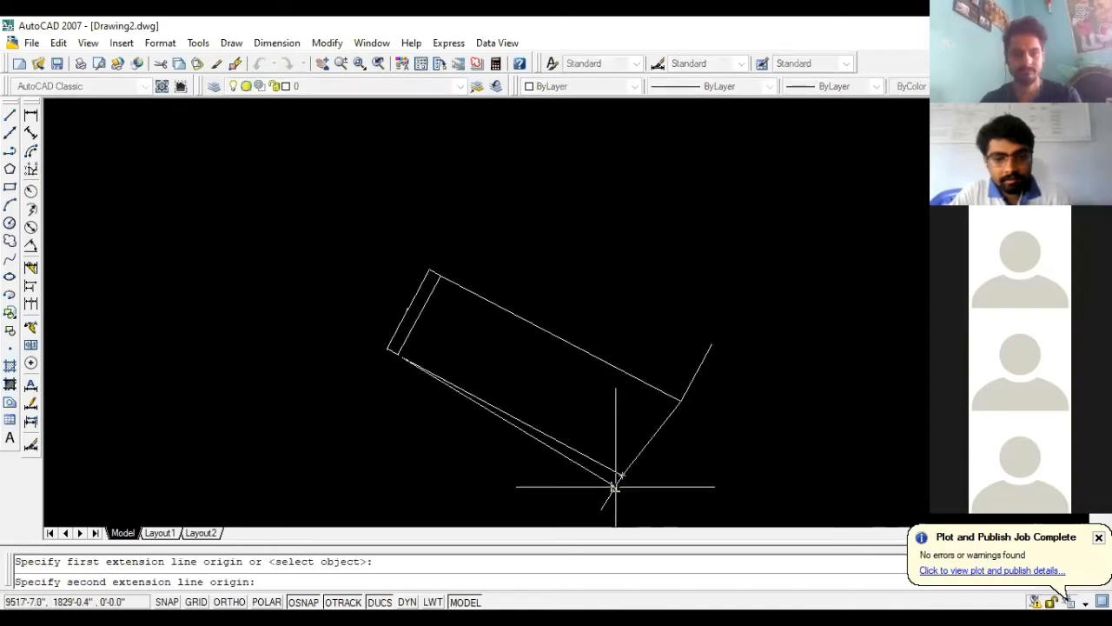
{"action": "left_click", "coordinate": [620, 479]}
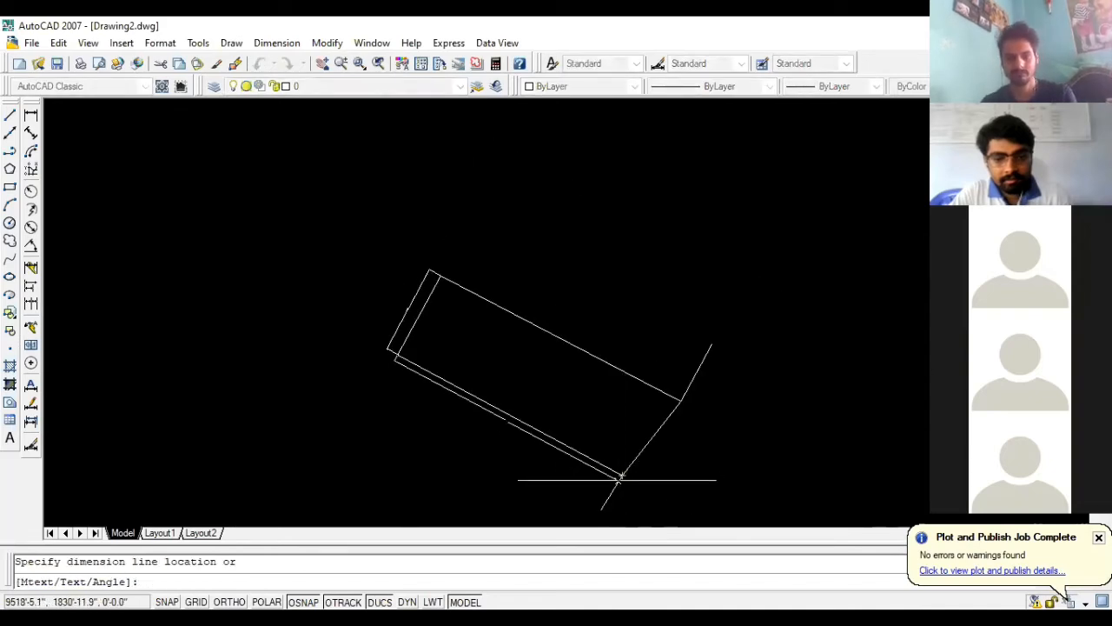
{"action": "left_click", "coordinate": [614, 487]}
- Add an aligned dimension along the parcel's upper long side, placed just outside the outline
{"action": "key", "text": "Return"}
{"action": "scroll", "coordinate": [456, 296], "scroll_direction": "up", "scroll_amount": 6}
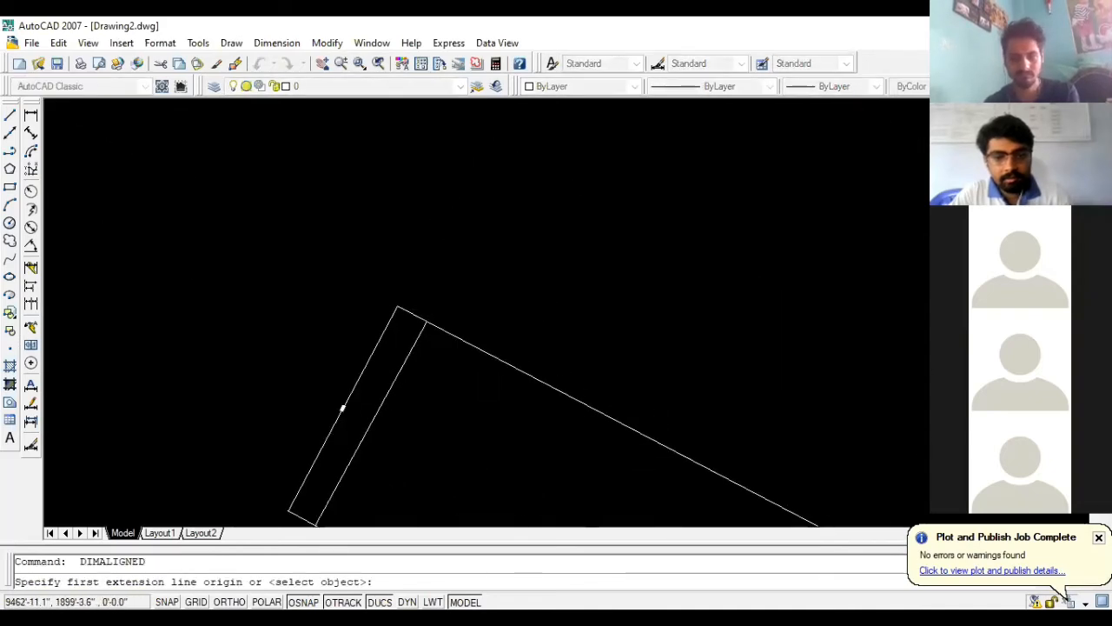
{"action": "left_click", "coordinate": [428, 322]}
{"action": "scroll", "coordinate": [428, 321], "scroll_direction": "down", "scroll_amount": 6}
{"action": "scroll", "coordinate": [588, 403], "scroll_direction": "up", "scroll_amount": 3}
{"action": "left_click", "coordinate": [589, 404]}
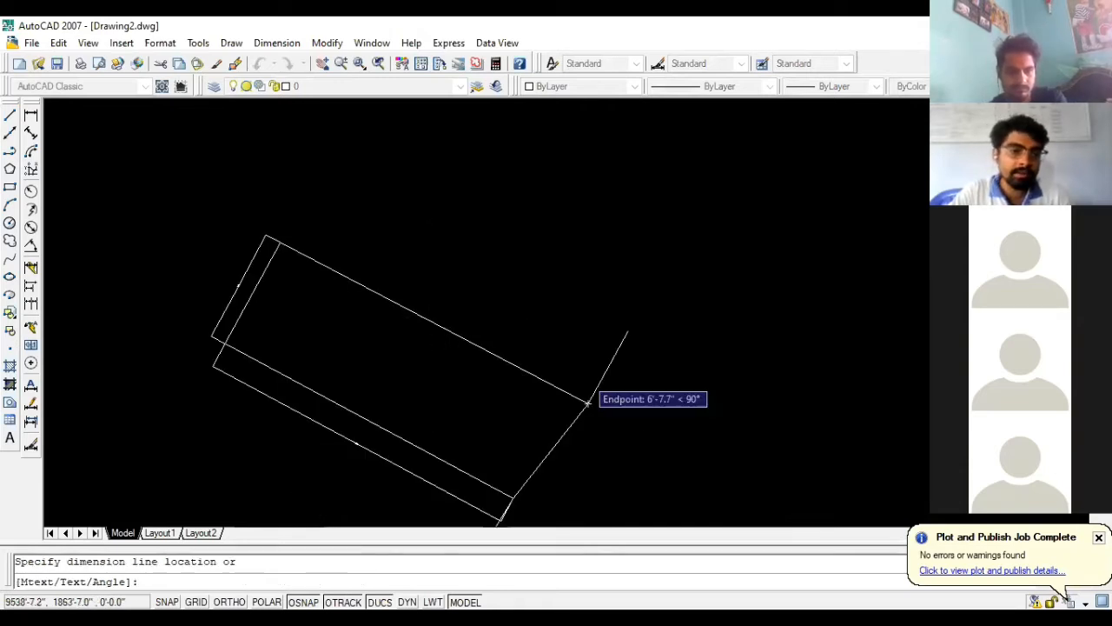
{"action": "left_click", "coordinate": [522, 342]}
- Set the text height of the parcel's short-side dimension to 12 in its properties
{"action": "scroll", "coordinate": [224, 309], "scroll_direction": "up", "scroll_amount": 2}
{"action": "scroll", "coordinate": [225, 309], "scroll_direction": "up", "scroll_amount": 4}
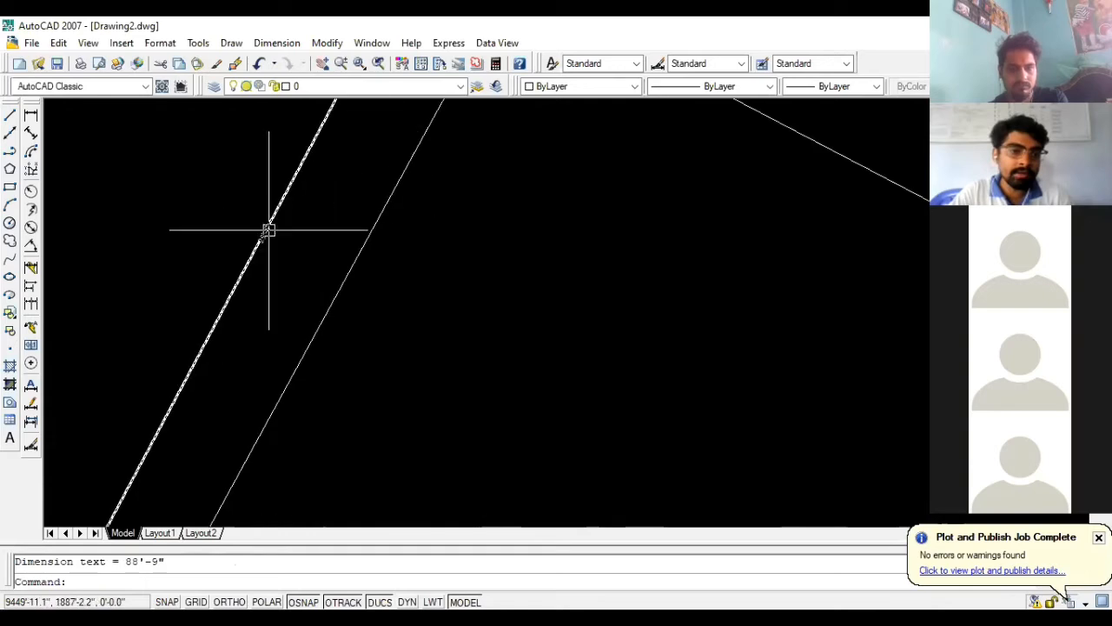
{"action": "double_click", "coordinate": [263, 229]}
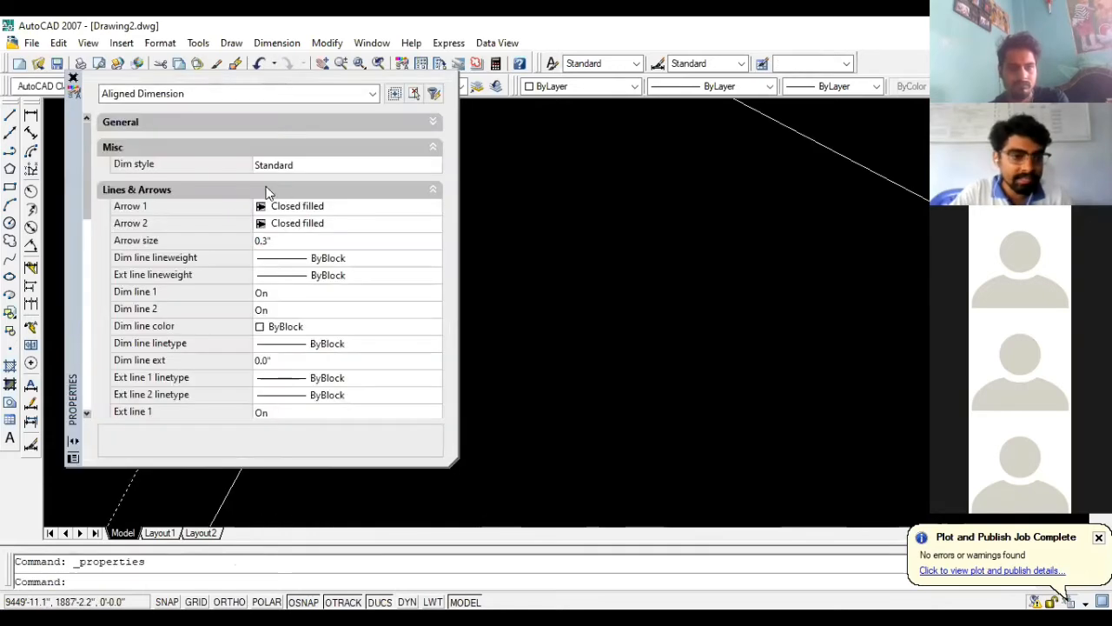
{"action": "scroll", "coordinate": [272, 248], "scroll_direction": "down", "scroll_amount": 5}
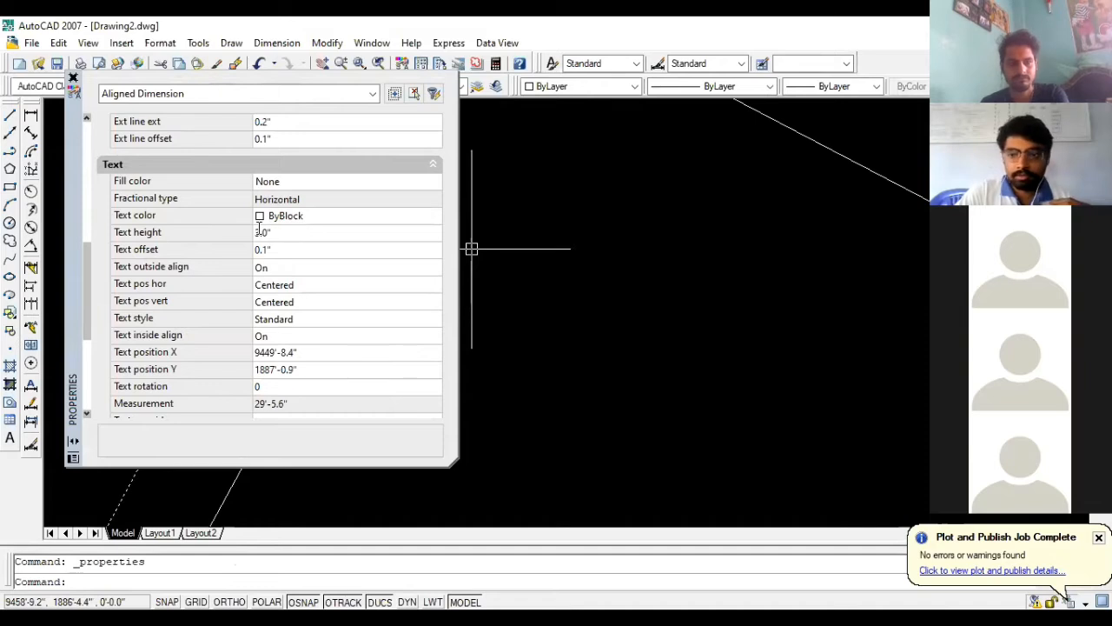
{"action": "left_click", "coordinate": [303, 235]}
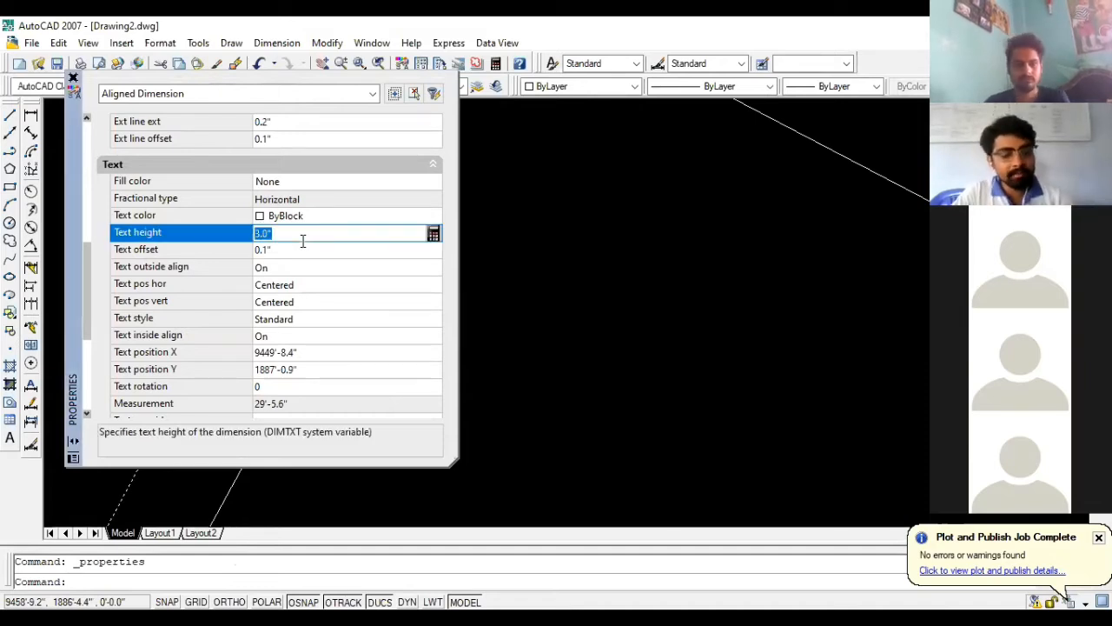
{"action": "type", "text": "12"}
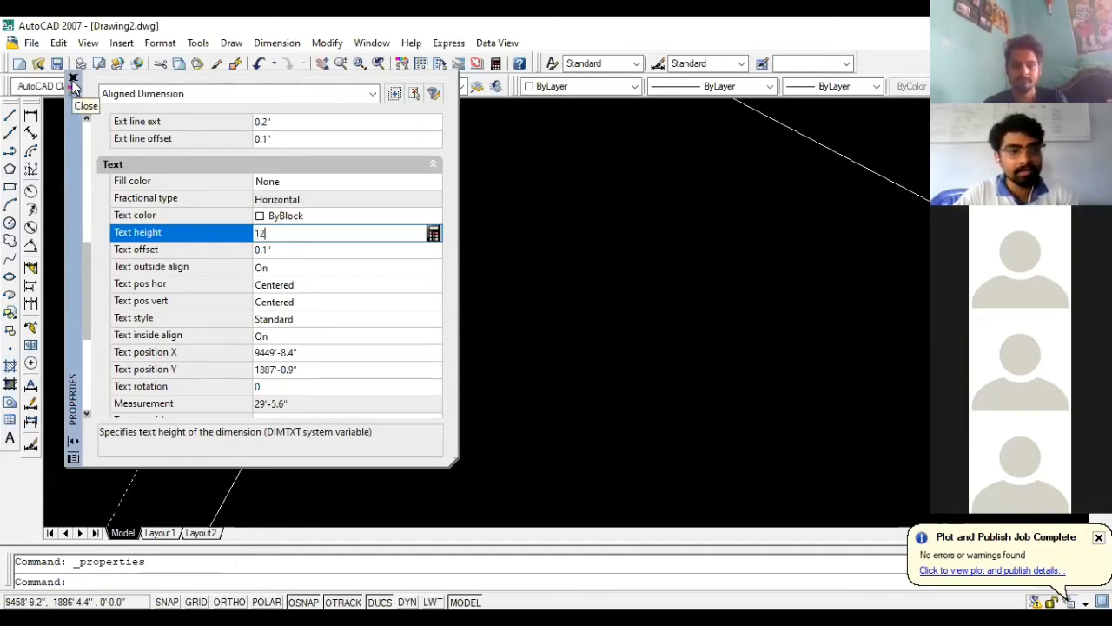
{"action": "left_click", "coordinate": [74, 81]}
- Match the properties of the short-side dimension onto the two long-side dimensions
{"action": "scroll", "coordinate": [301, 323], "scroll_direction": "down", "scroll_amount": 3}
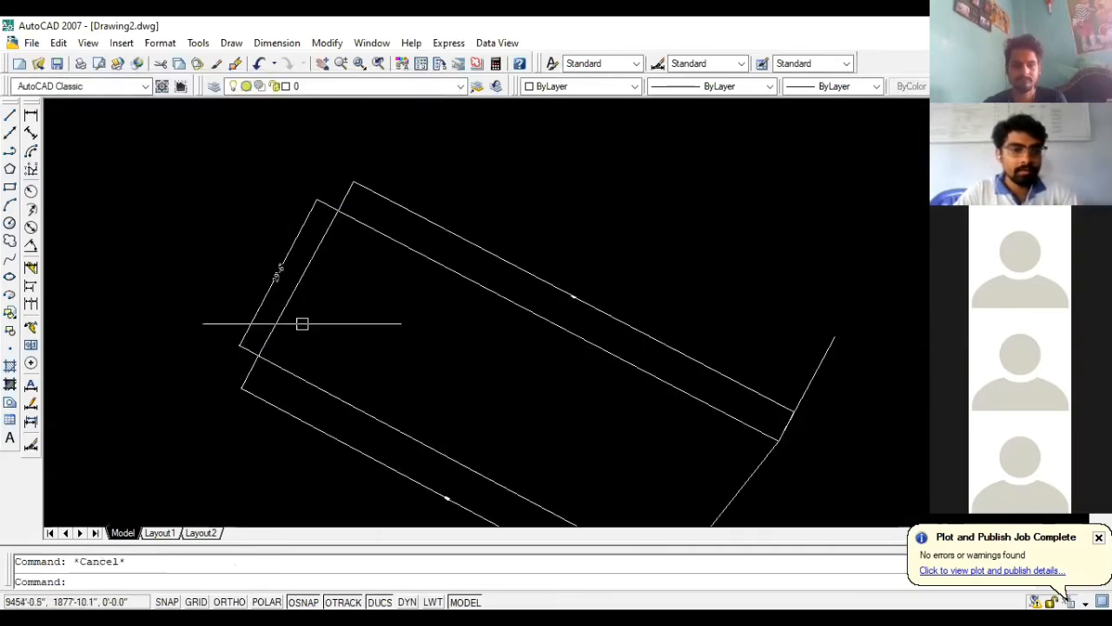
{"action": "scroll", "coordinate": [265, 278], "scroll_direction": "up", "scroll_amount": 2}
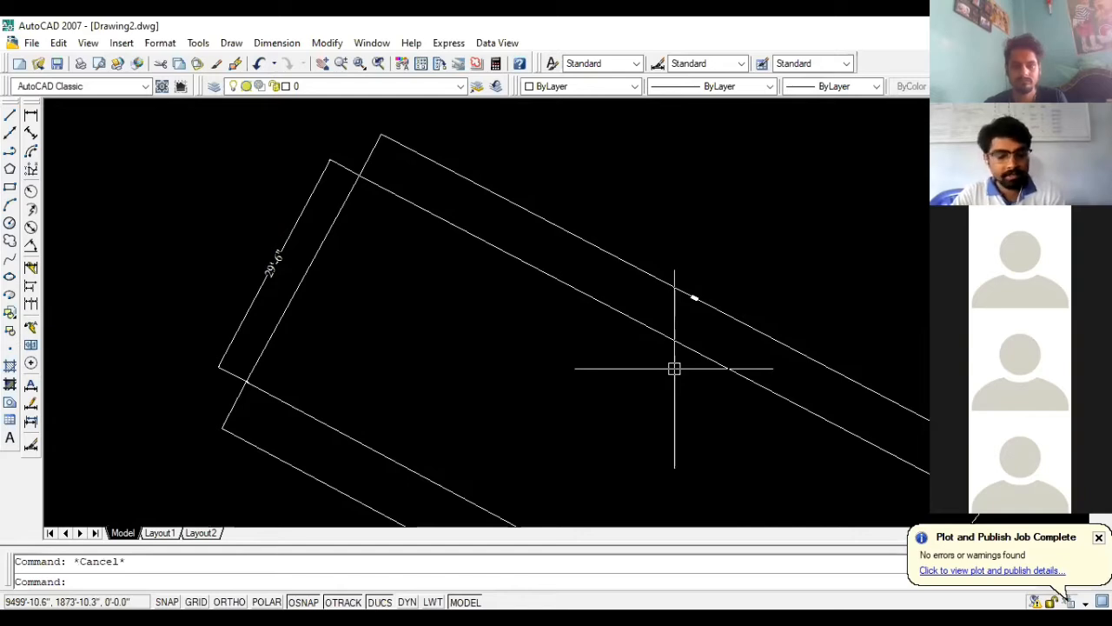
{"action": "type", "text": "ma"}
{"action": "key", "text": "Return"}
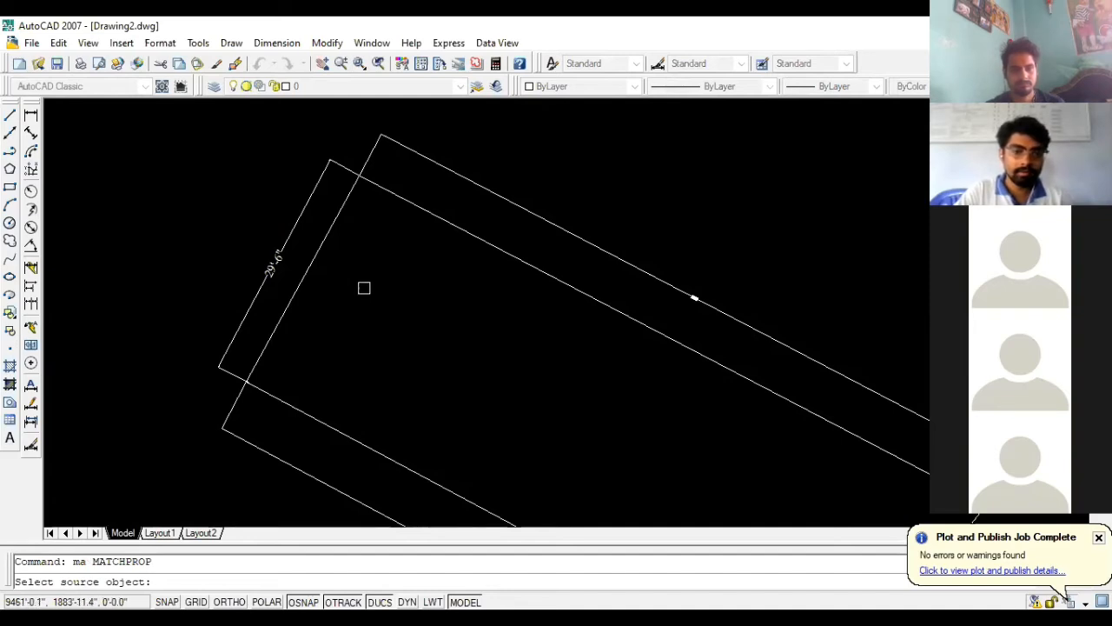
{"action": "left_click", "coordinate": [275, 250]}
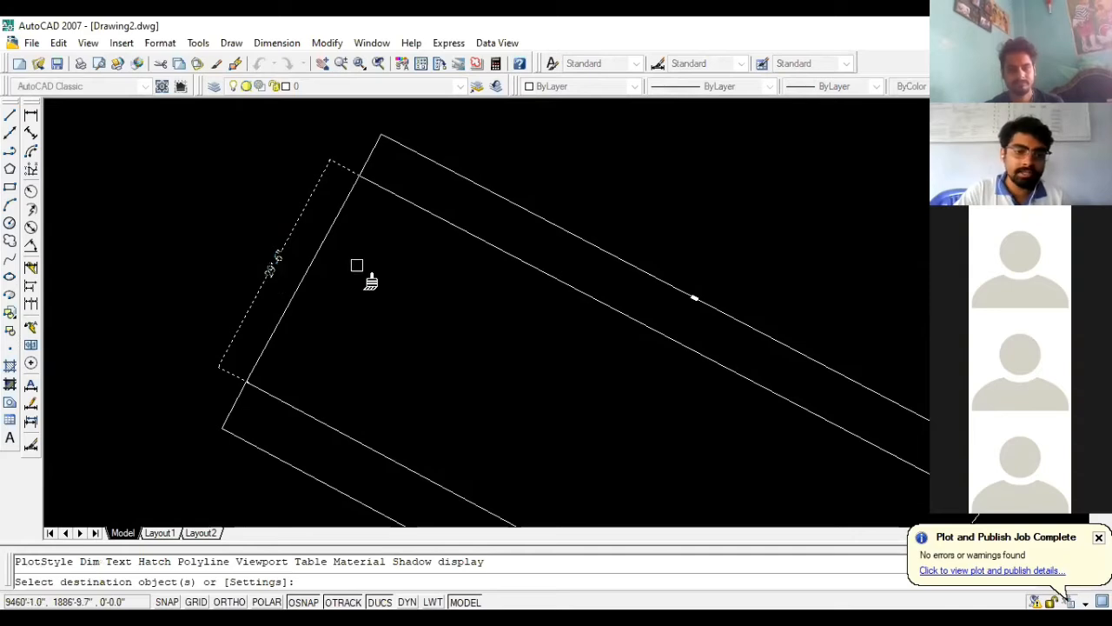
{"action": "left_click", "coordinate": [681, 288]}
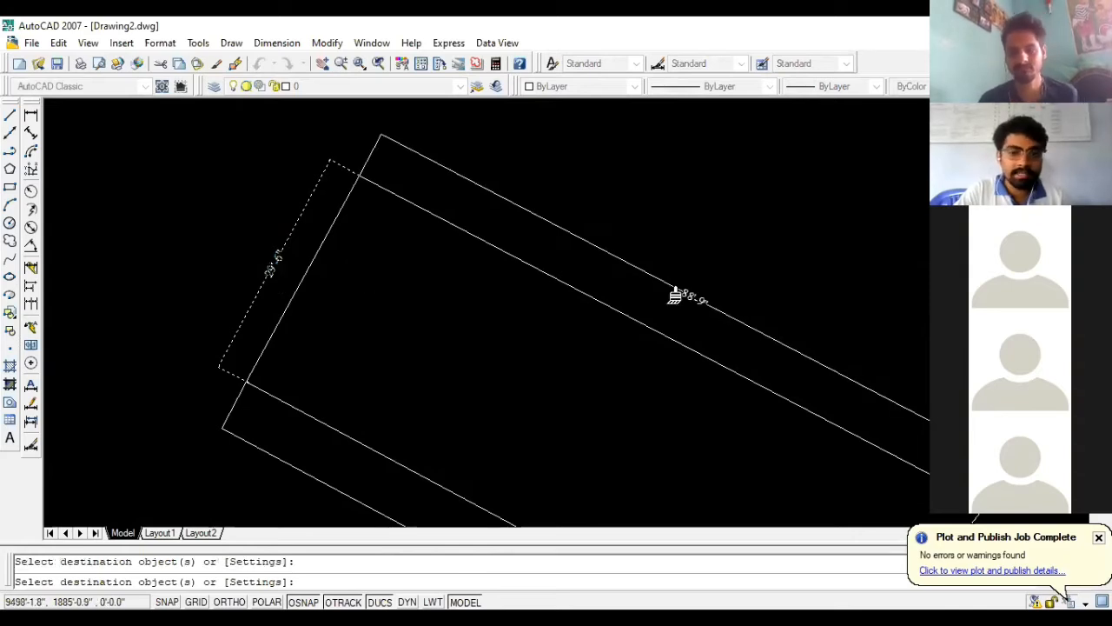
{"action": "scroll", "coordinate": [582, 347], "scroll_direction": "down", "scroll_amount": 4}
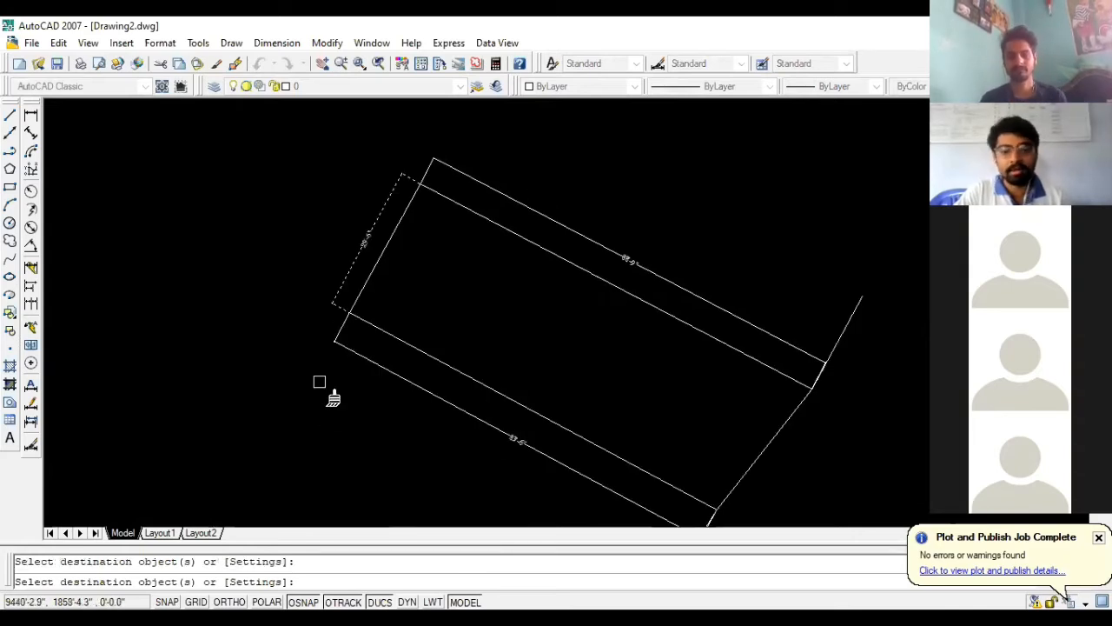
{"action": "key", "text": "Escape"}
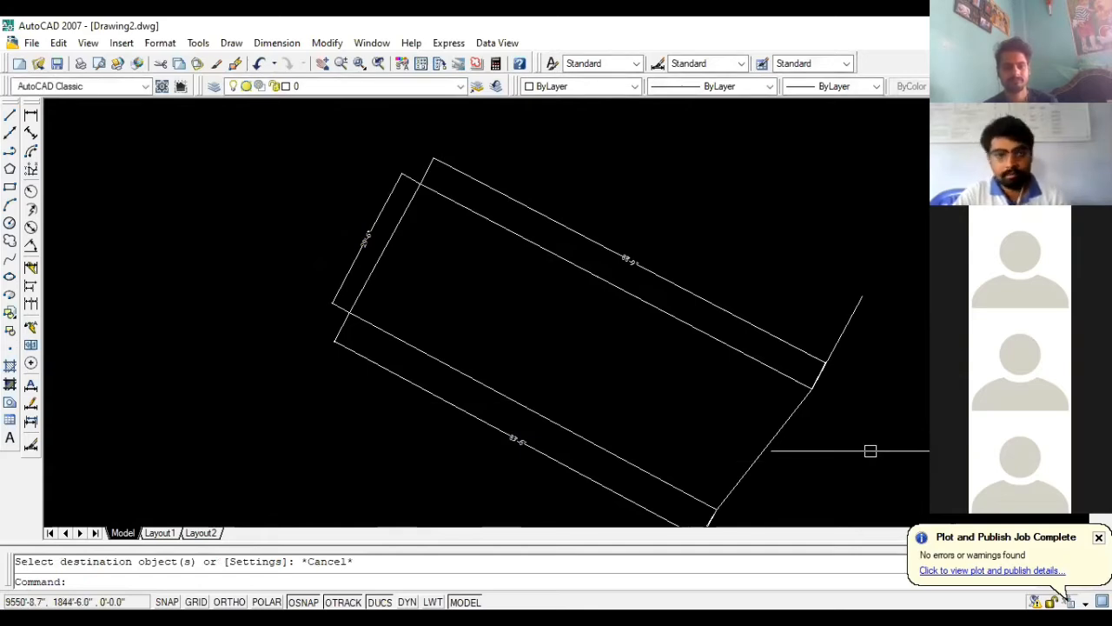
- Add an aligned dimension along the parcel's slanted right-hand side, placed just outside the outline
{"action": "left_click", "coordinate": [31, 133]}
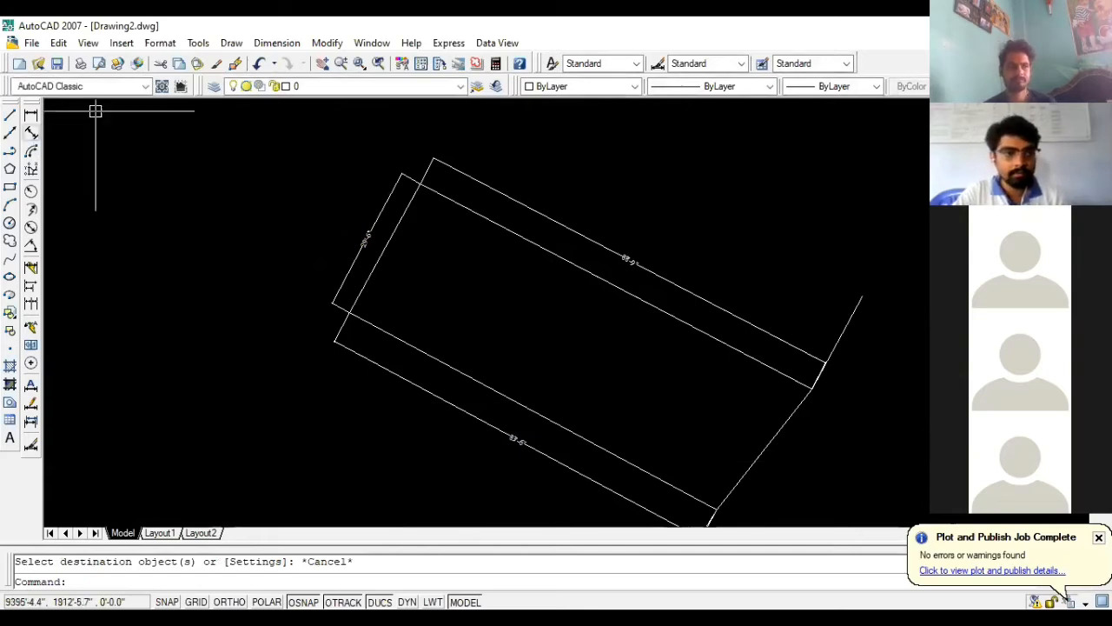
{"action": "left_click", "coordinate": [714, 514]}
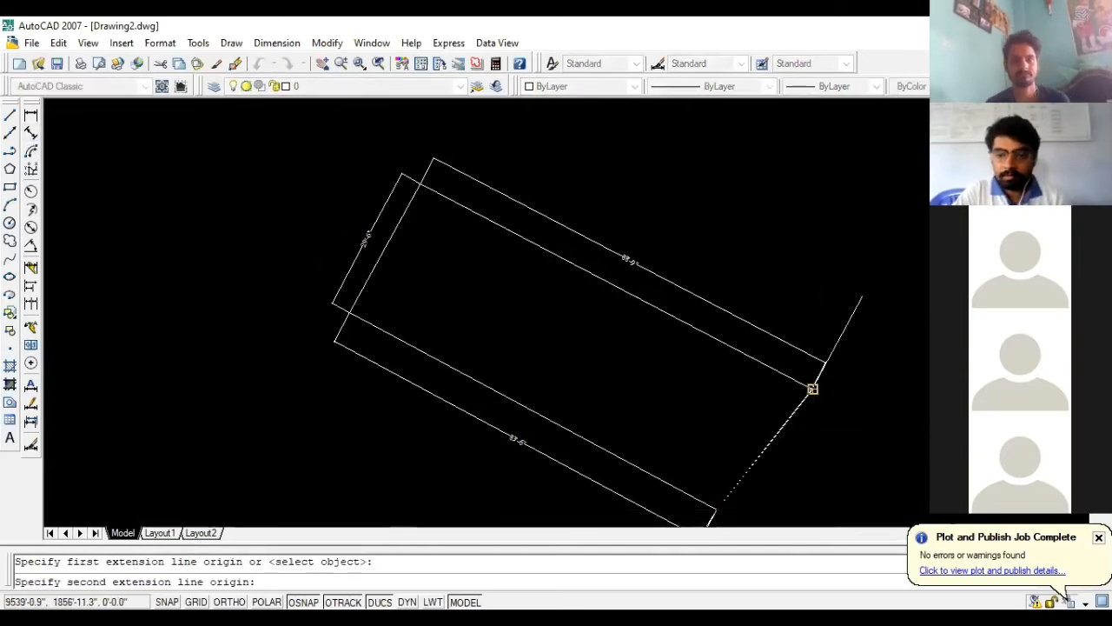
{"action": "scroll", "coordinate": [810, 387], "scroll_direction": "up", "scroll_amount": 3}
{"action": "left_click", "coordinate": [806, 377]}
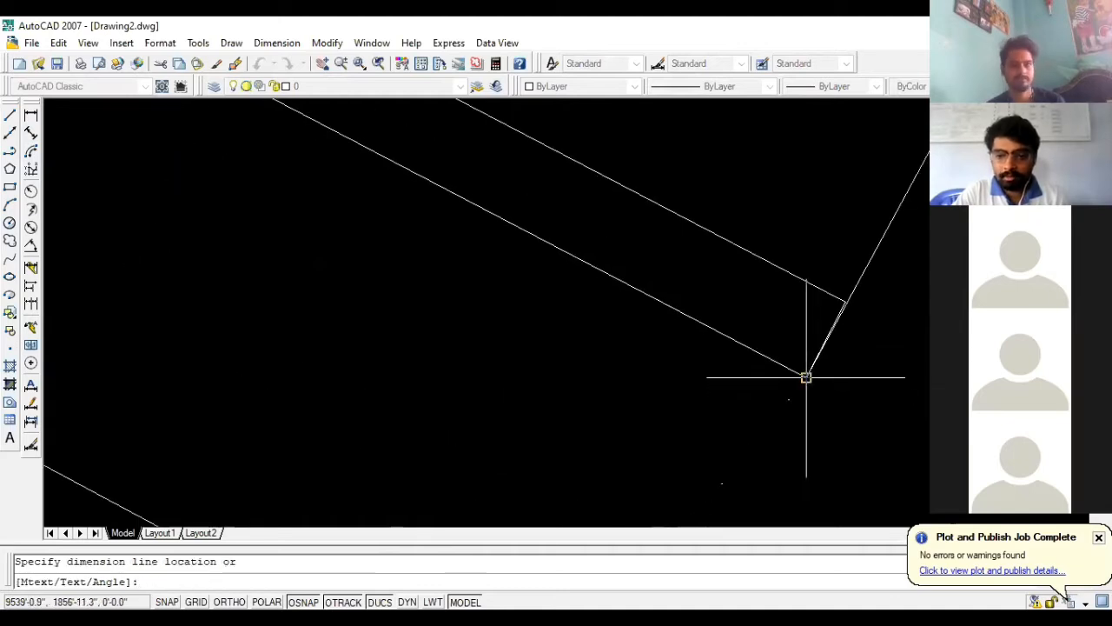
{"action": "left_click", "coordinate": [821, 381]}
{"action": "scroll", "coordinate": [817, 379], "scroll_direction": "down", "scroll_amount": 3}
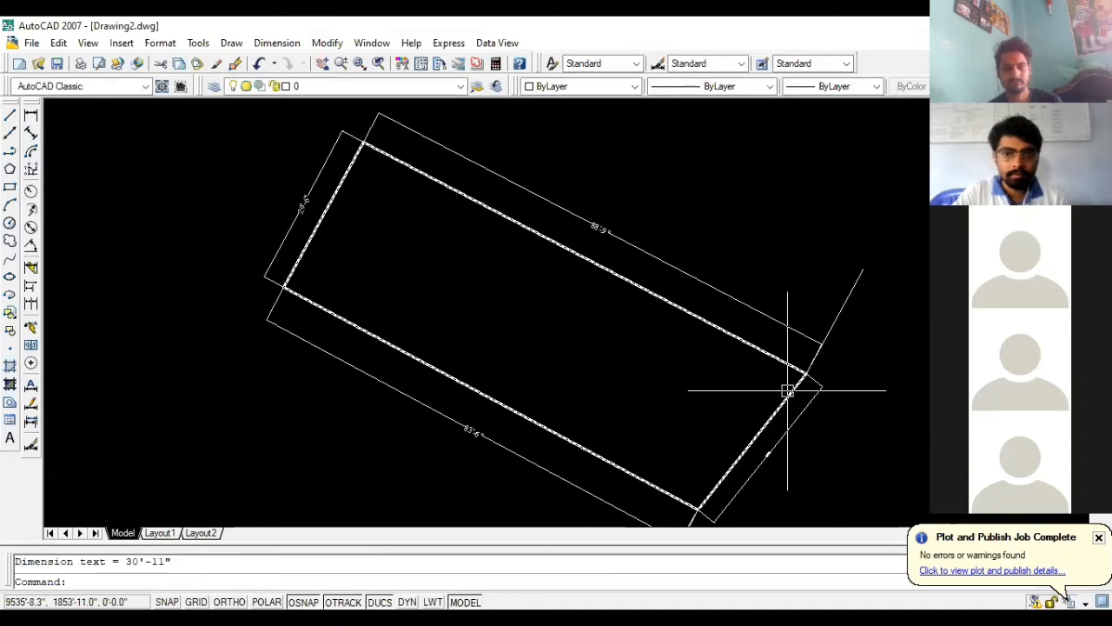
- Match the properties of the lower long-side dimension onto the slanted right-hand side's dimension
{"action": "type", "text": "m"}
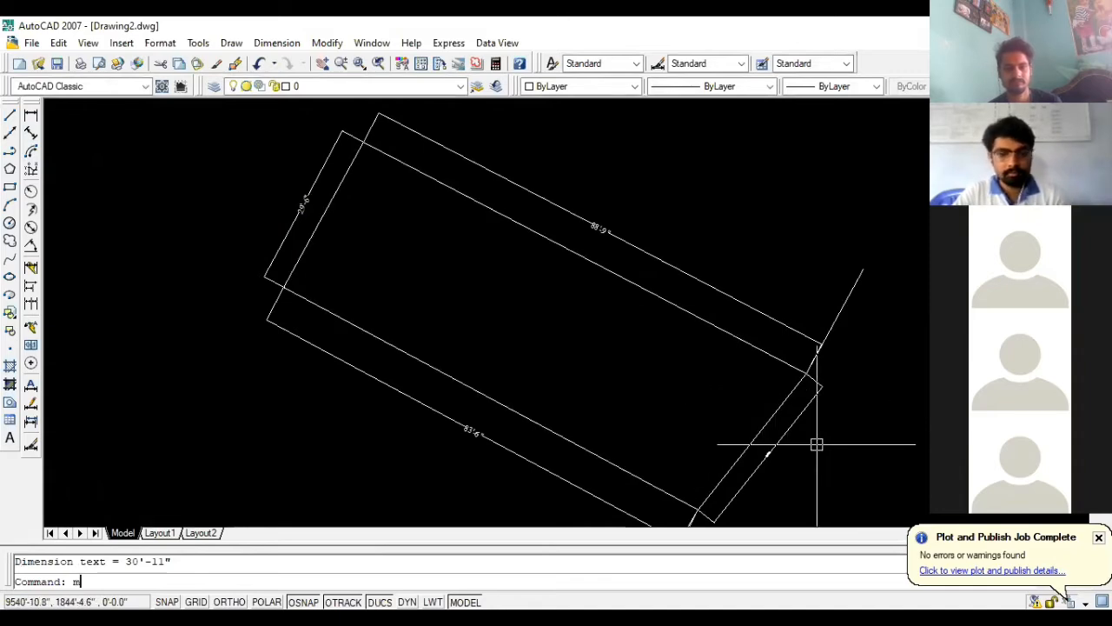
{"action": "type", "text": "a"}
{"action": "key", "text": "Return"}
{"action": "left_click", "coordinate": [485, 437]}
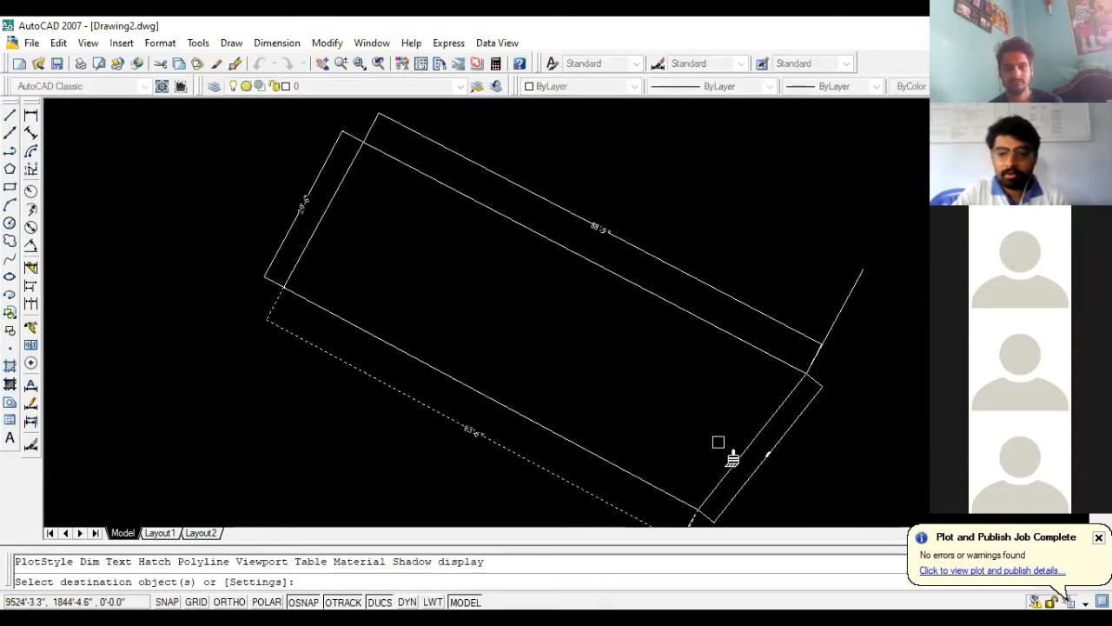
{"action": "left_click", "coordinate": [775, 462]}
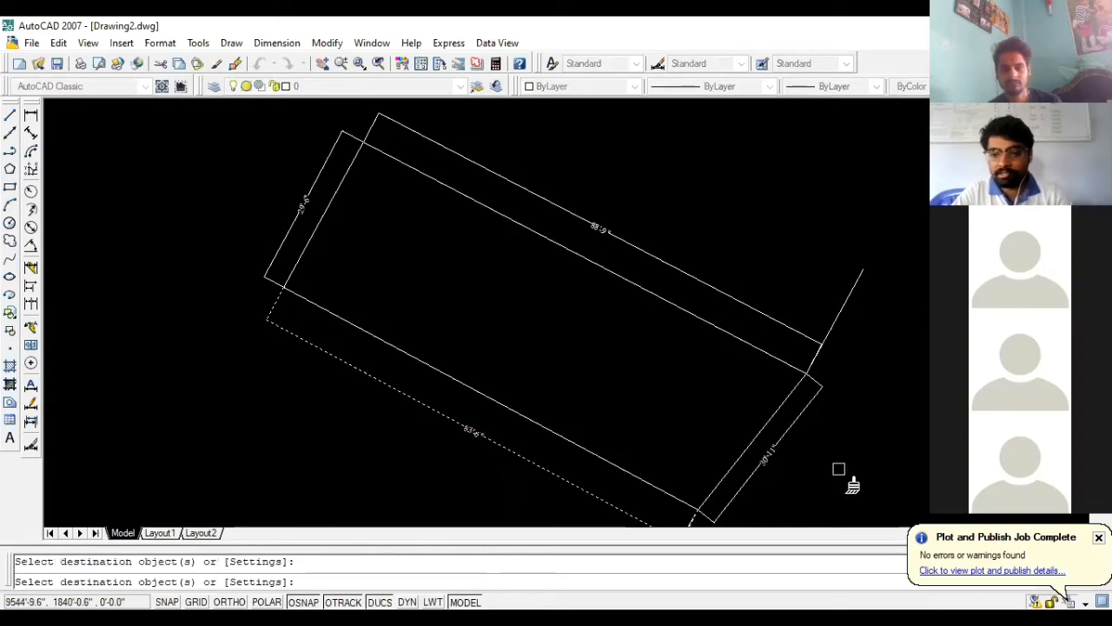
{"action": "key", "text": "Escape"}
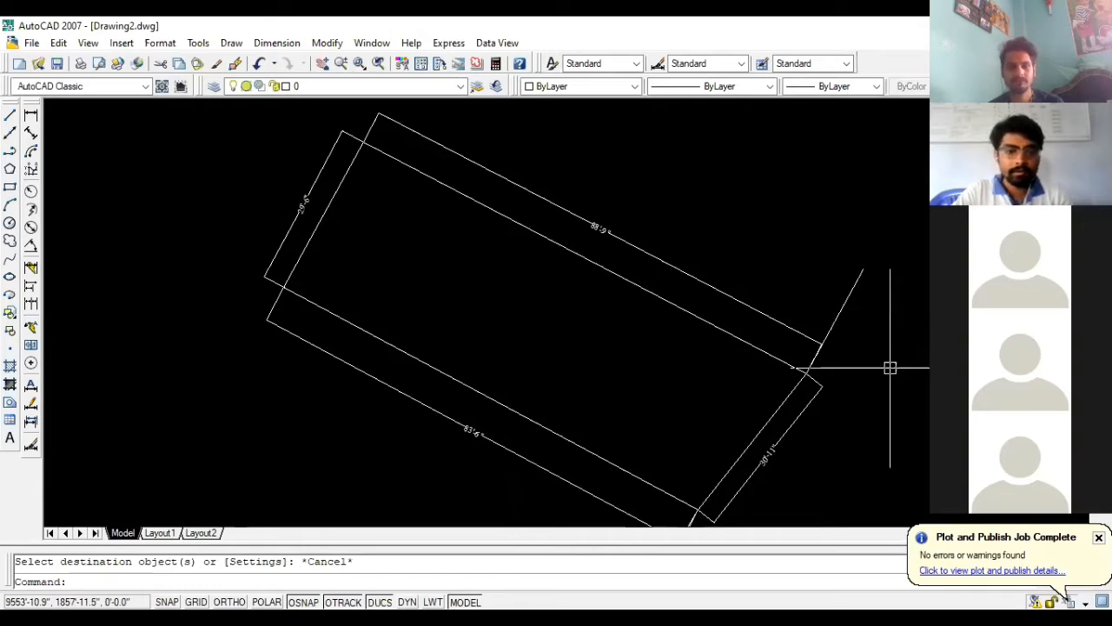
{"action": "scroll", "coordinate": [556, 283], "scroll_direction": "down", "scroll_amount": 2}
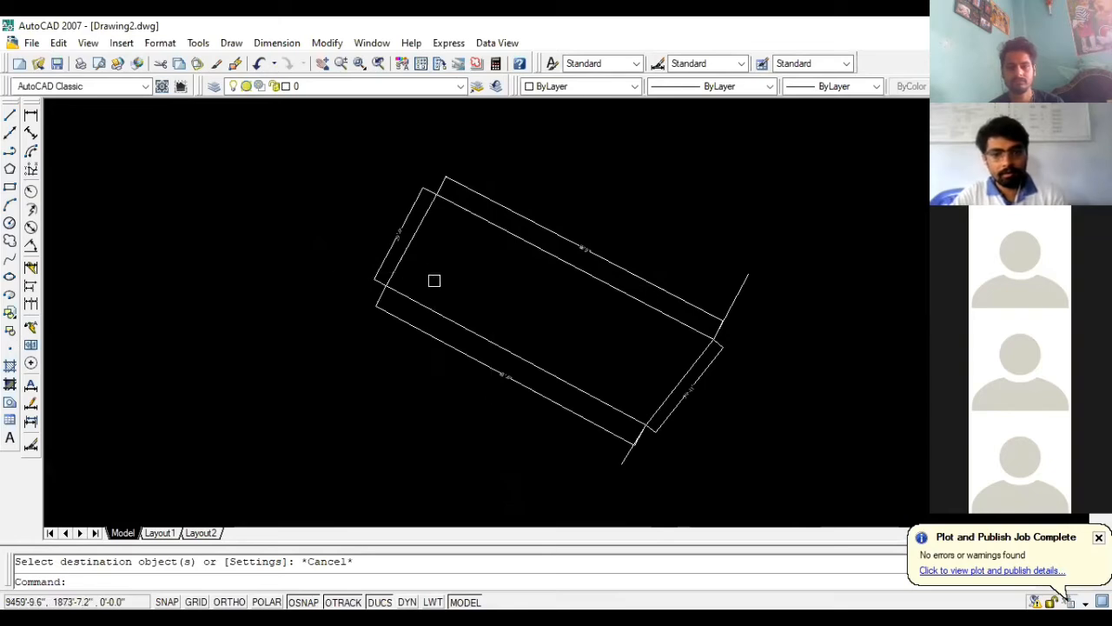
- Undo the slanted side's dimension, the property matching and the text height change on the short-side dimension
{"action": "key", "text": "ctrl+z"}
{"action": "key", "text": "ctrl+z"}
{"action": "key", "text": "ctrl+z"}
{"action": "key", "text": "ctrl+z"}
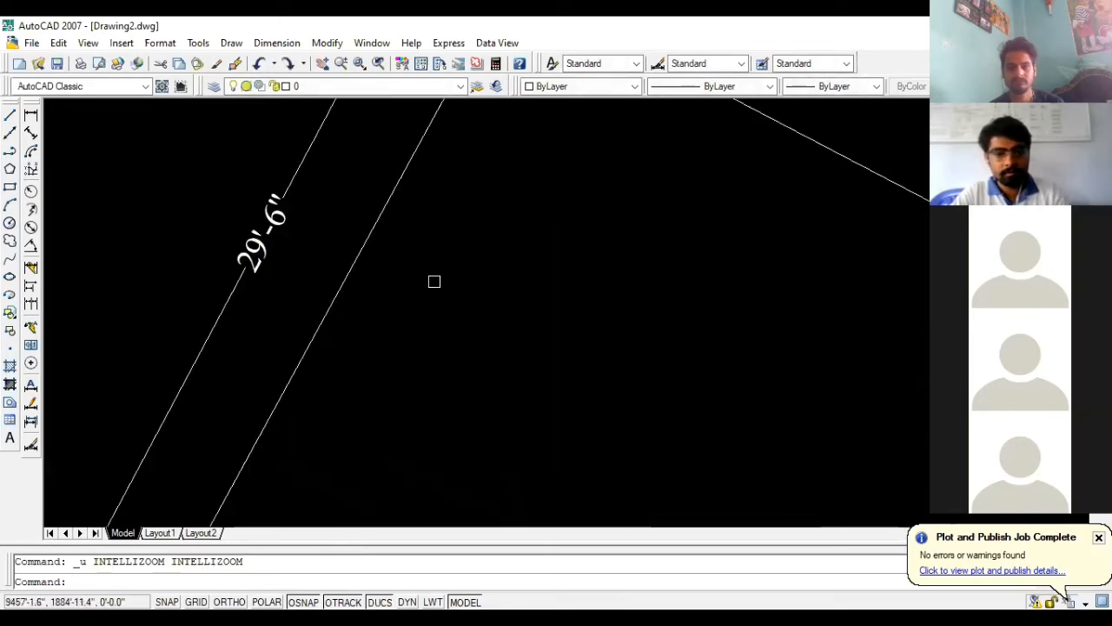
{"action": "key", "text": "ctrl+z"}
- Examine how readable the short-side dimension's text is, both close up and with the whole parcel in view
{"action": "scroll", "coordinate": [413, 268], "scroll_direction": "down", "scroll_amount": 6}
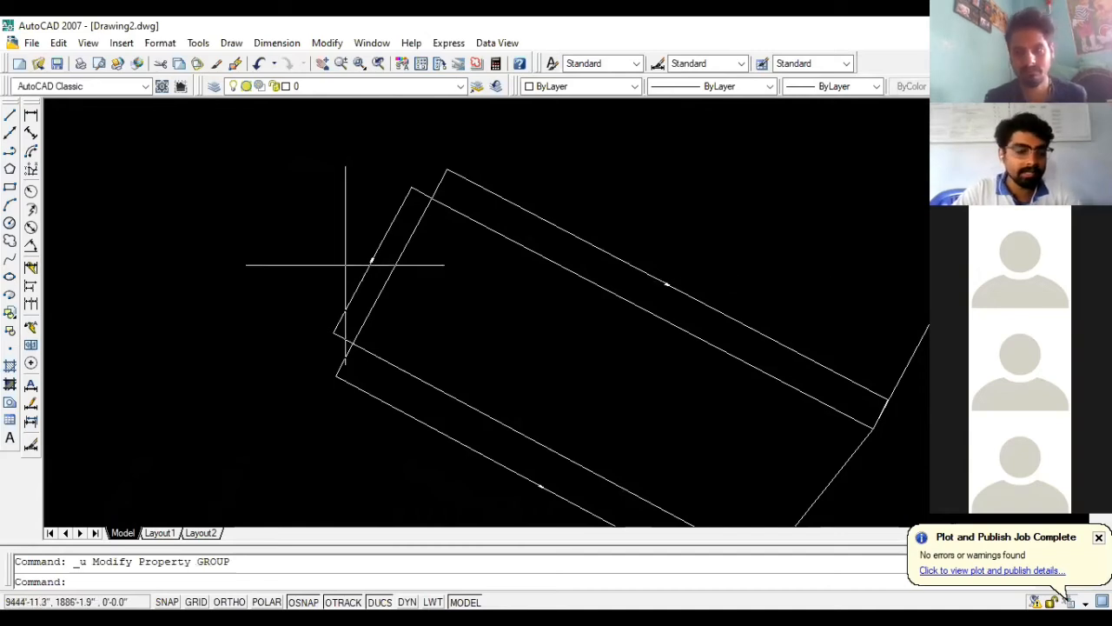
{"action": "scroll", "coordinate": [374, 254], "scroll_direction": "up", "scroll_amount": 3}
{"action": "scroll", "coordinate": [388, 261], "scroll_direction": "up", "scroll_amount": 4}
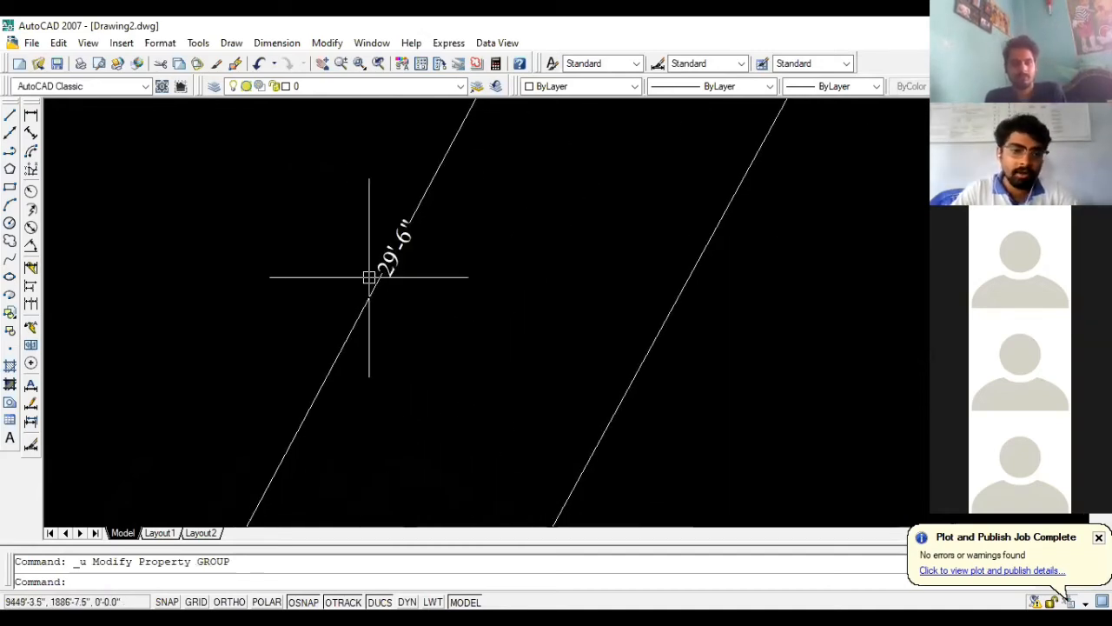
{"action": "scroll", "coordinate": [378, 274], "scroll_direction": "down", "scroll_amount": 5}
{"action": "scroll", "coordinate": [425, 266], "scroll_direction": "up", "scroll_amount": 4}
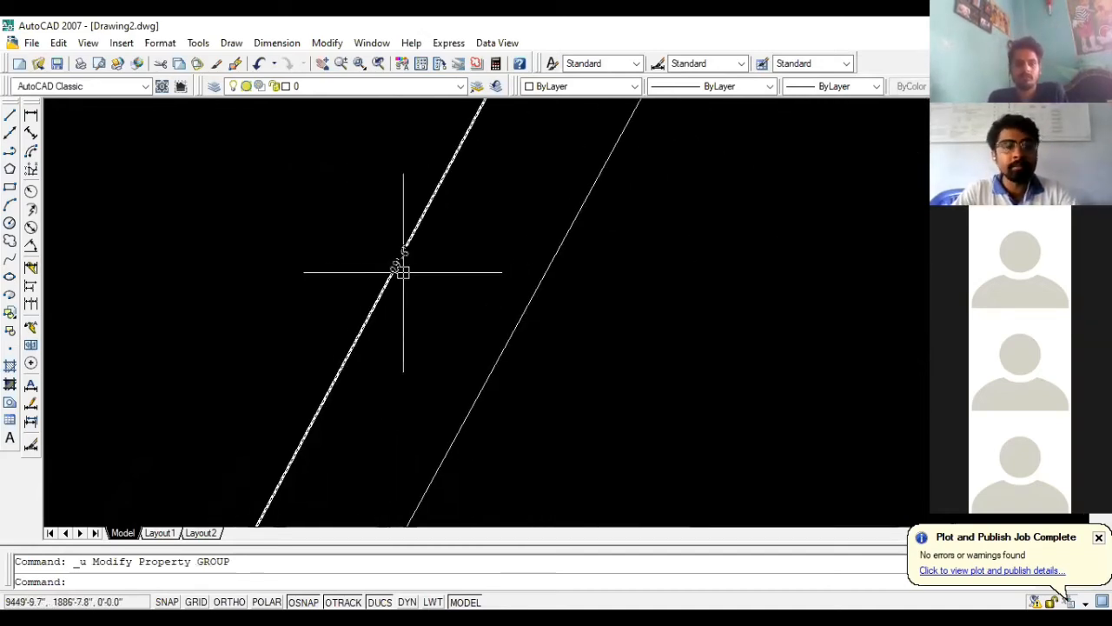
{"action": "scroll", "coordinate": [395, 271], "scroll_direction": "up", "scroll_amount": 3}
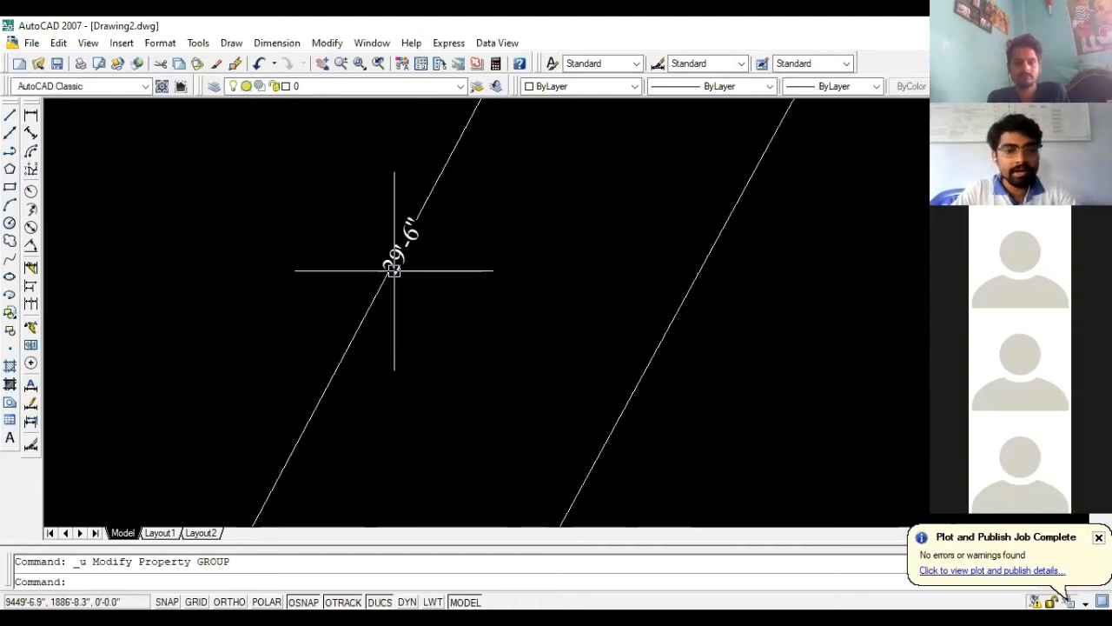
{"action": "scroll", "coordinate": [387, 252], "scroll_direction": "down", "scroll_amount": 2}
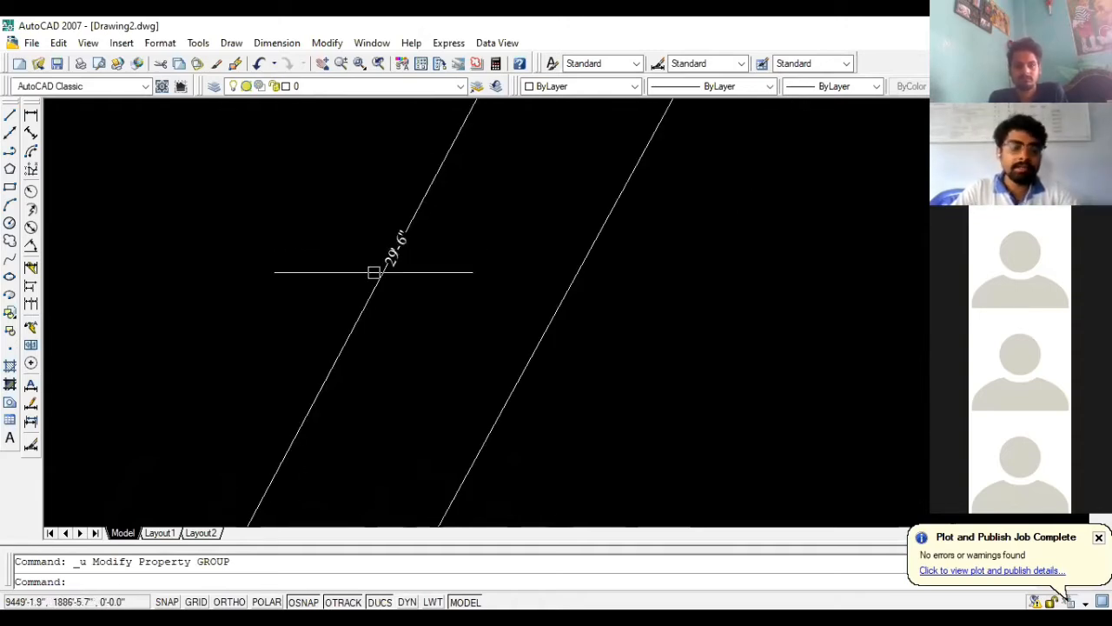
{"action": "scroll", "coordinate": [370, 278], "scroll_direction": "down", "scroll_amount": 5}
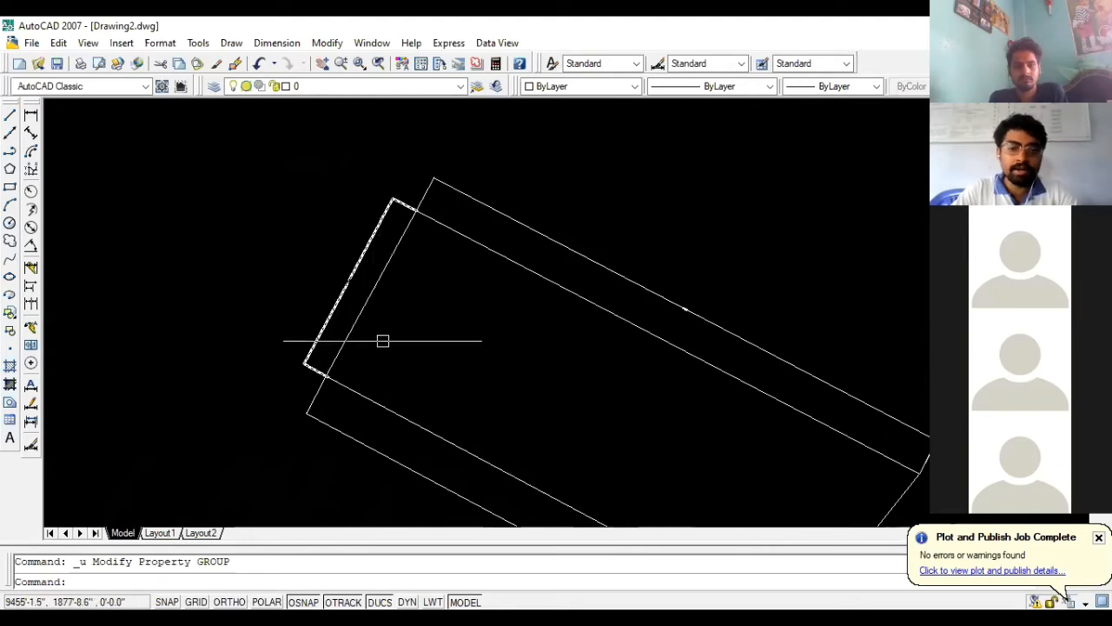
- Set the text height of the parcel's left short-side dimension to 15 in its properties
{"action": "scroll", "coordinate": [365, 293], "scroll_direction": "up", "scroll_amount": 3}
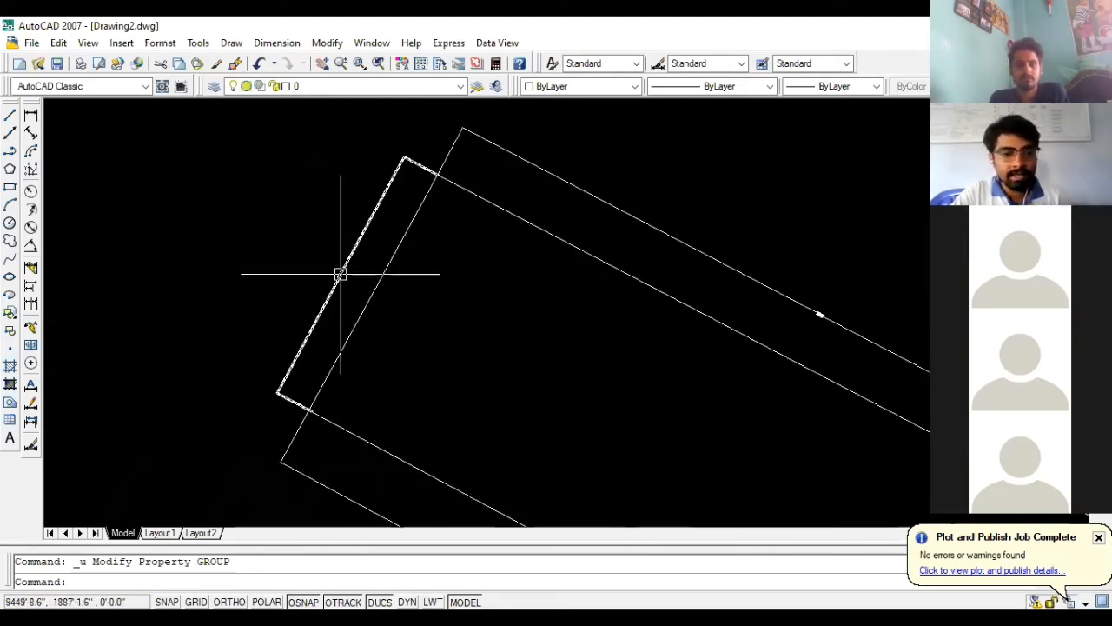
{"action": "scroll", "coordinate": [333, 273], "scroll_direction": "up", "scroll_amount": 2}
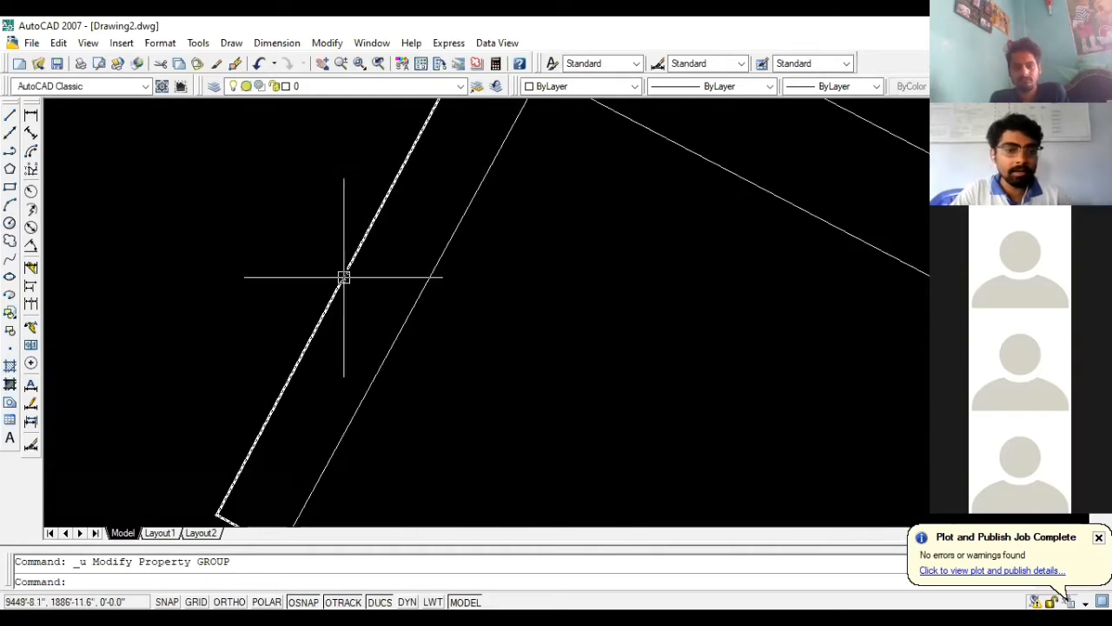
{"action": "double_click", "coordinate": [342, 280]}
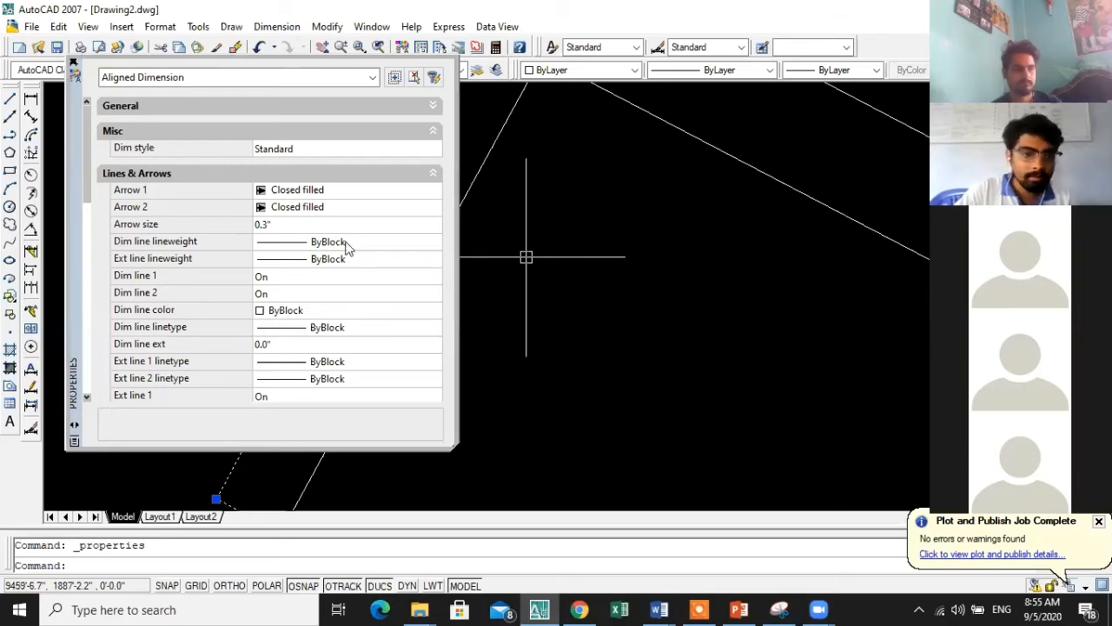
{"action": "scroll", "coordinate": [279, 231], "scroll_direction": "down", "scroll_amount": 4}
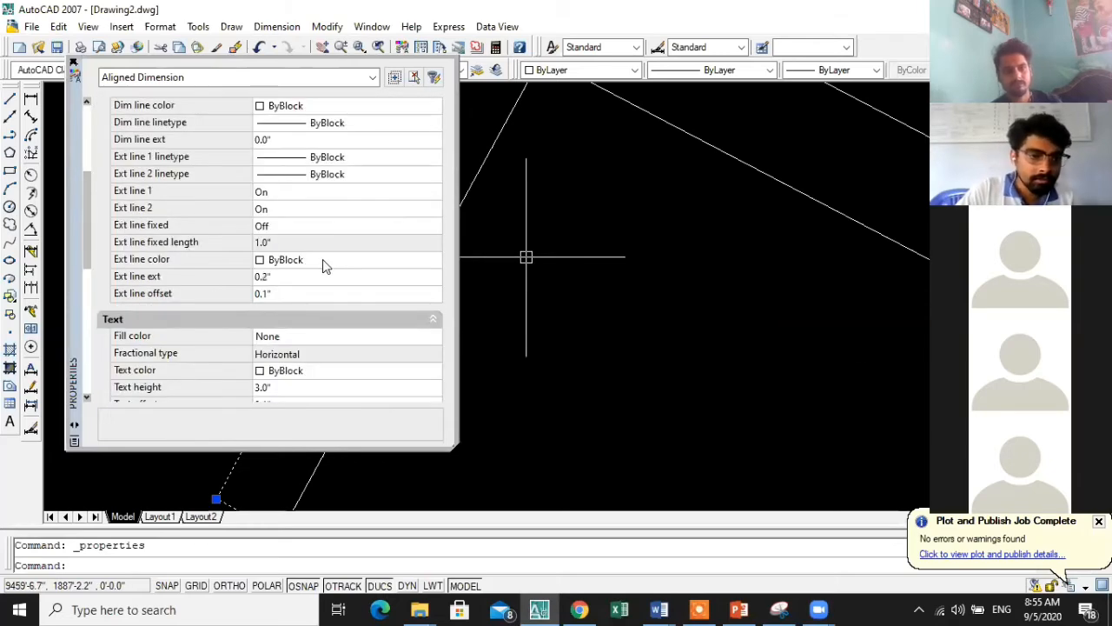
{"action": "scroll", "coordinate": [330, 267], "scroll_direction": "down", "scroll_amount": 2}
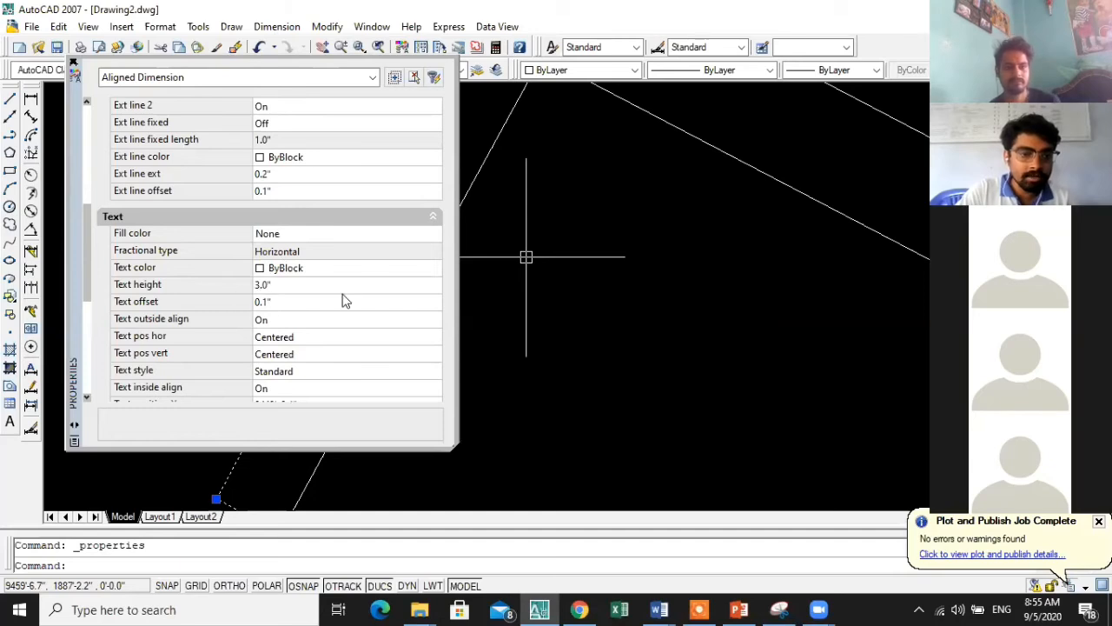
{"action": "left_click", "coordinate": [274, 285]}
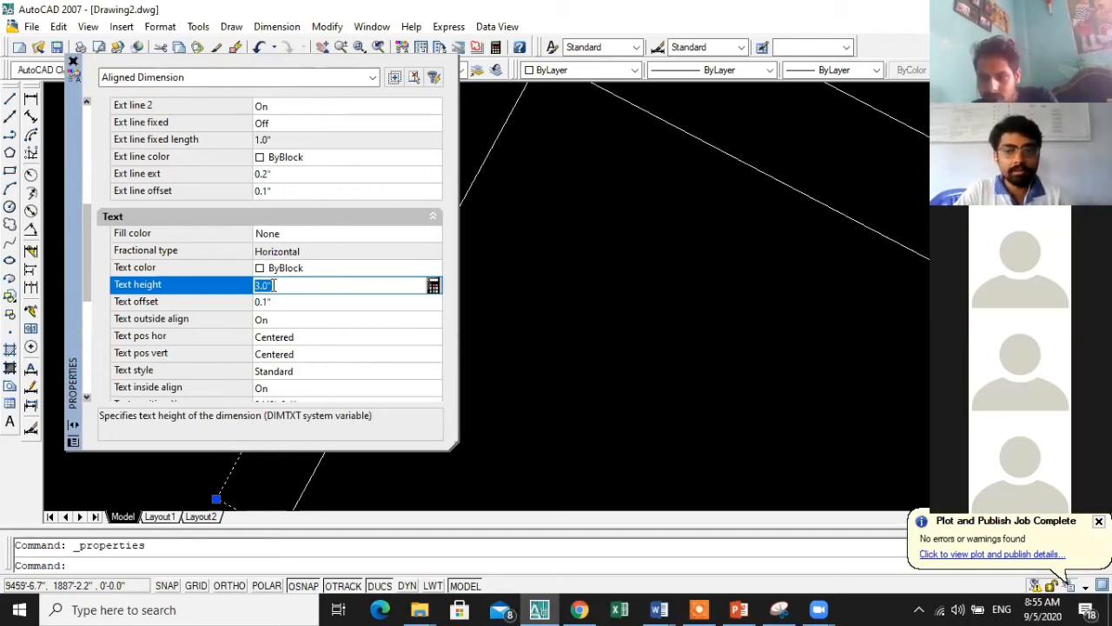
{"action": "left_click", "coordinate": [273, 286]}
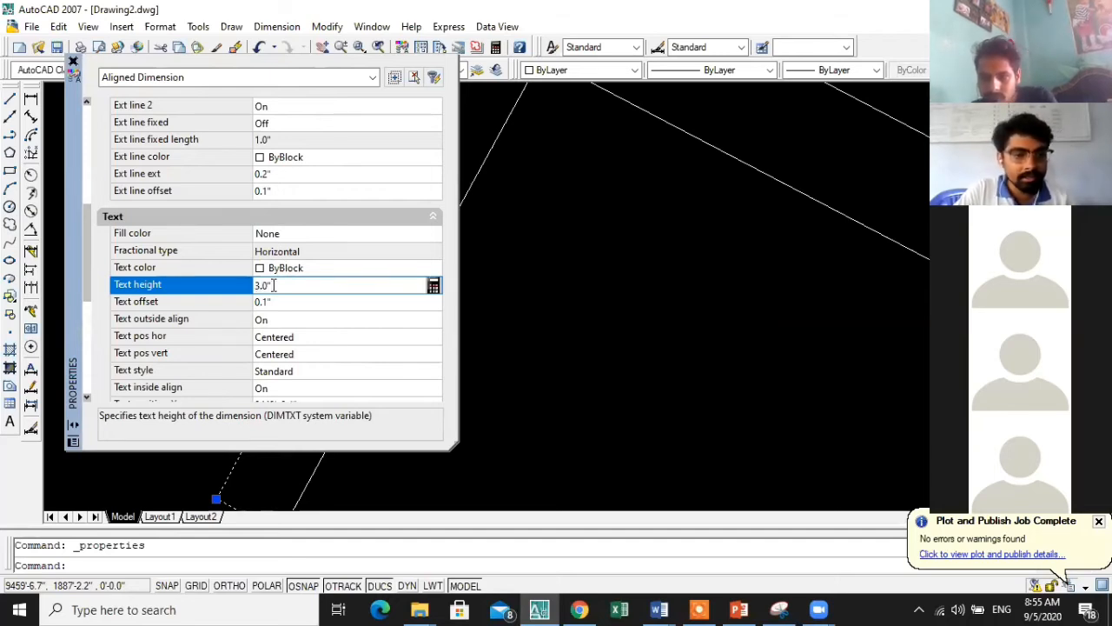
{"action": "key", "text": "BackSpace"}
{"action": "key", "text": "BackSpace"}
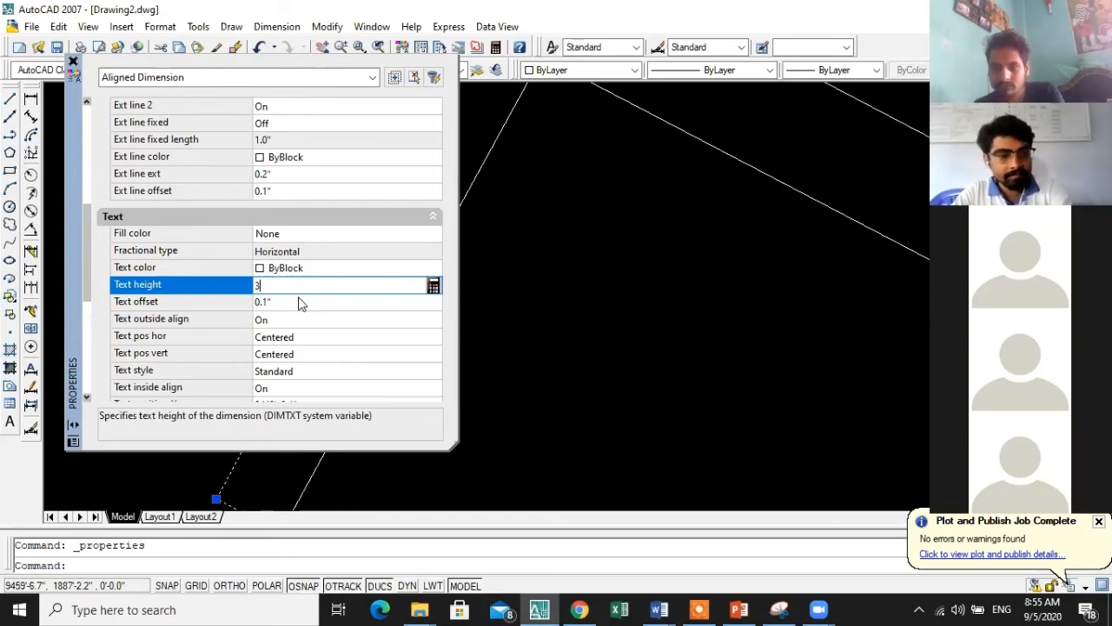
{"action": "key", "text": "BackSpace"}
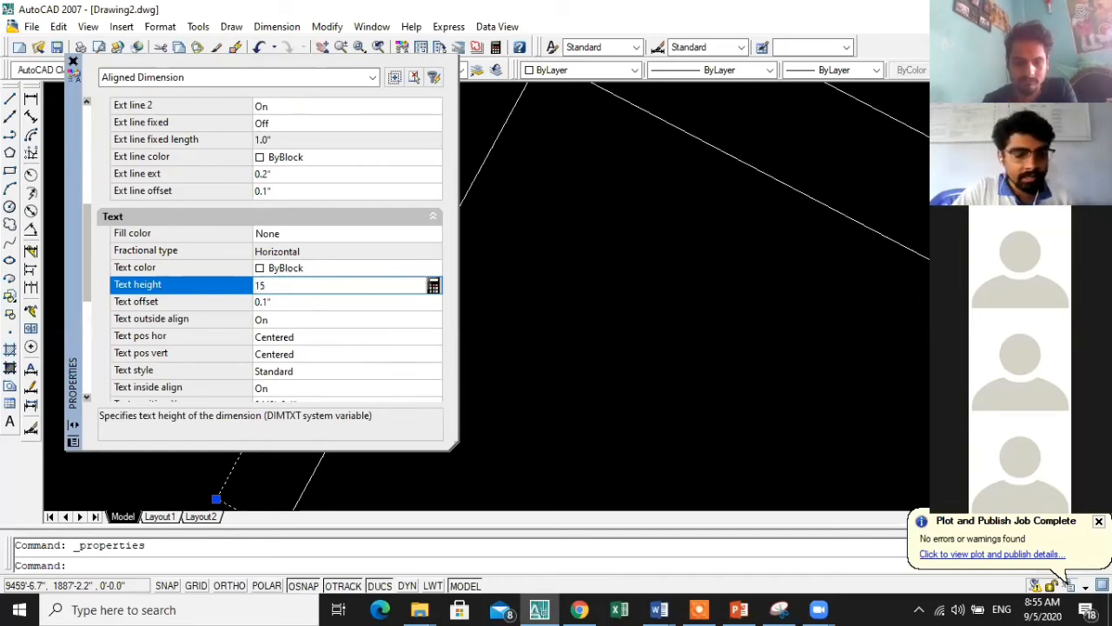
{"action": "left_click", "coordinate": [73, 63]}
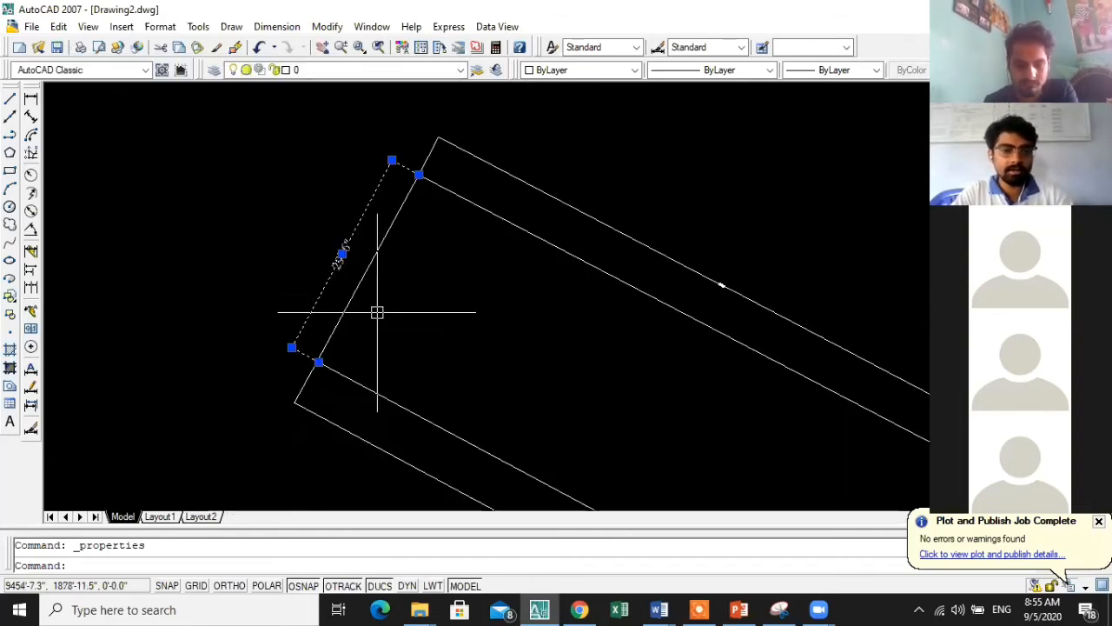
{"action": "key", "text": "Escape"}
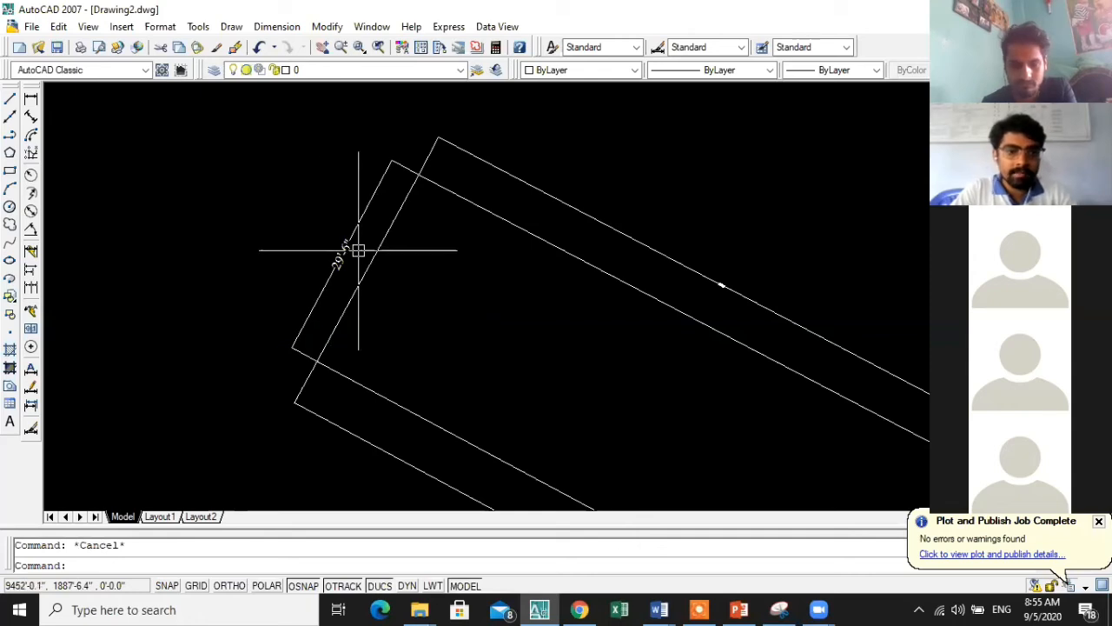
- Match the properties of the left short-side dimension onto the upper and lower long-side dimensions
{"action": "scroll", "coordinate": [250, 200], "scroll_direction": "down", "scroll_amount": 2}
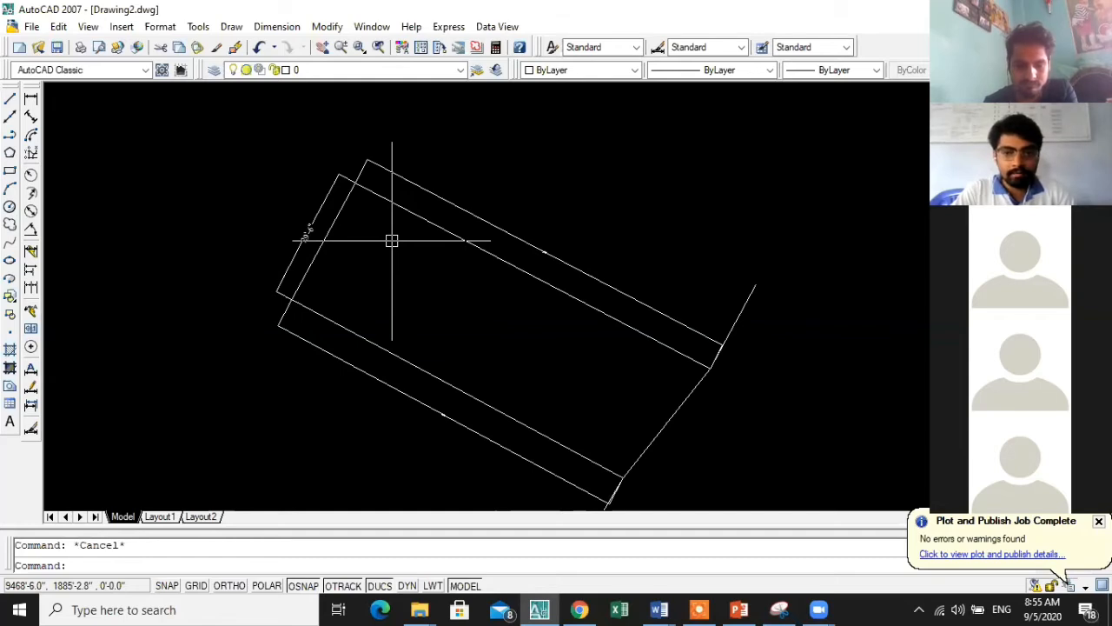
{"action": "key", "text": "Return"}
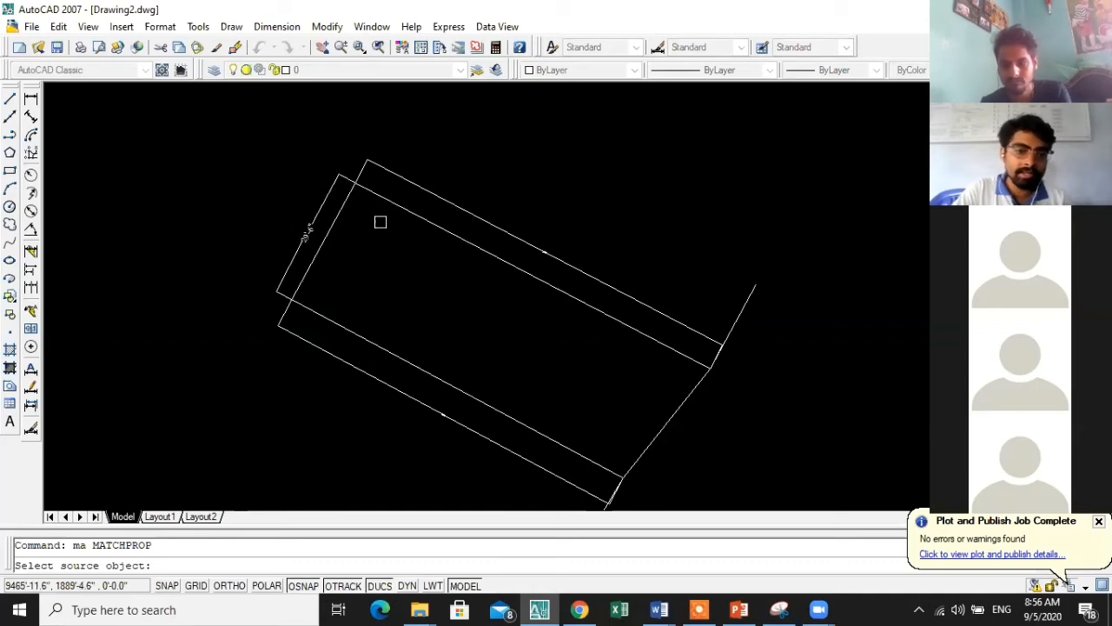
{"action": "left_click", "coordinate": [306, 233]}
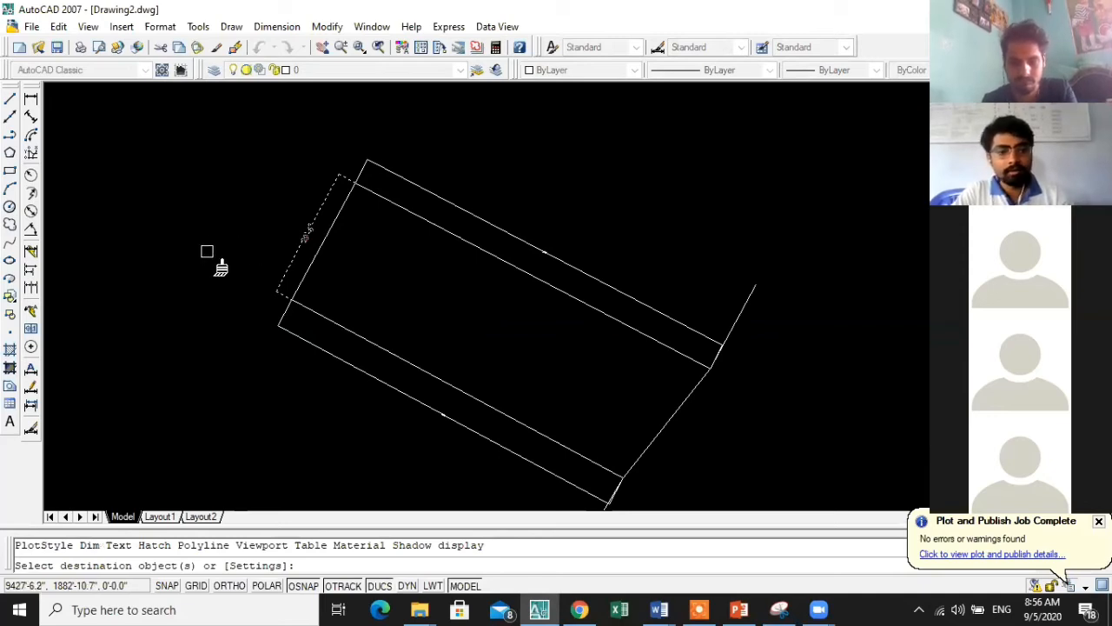
{"action": "left_click", "coordinate": [533, 242]}
{"action": "left_click", "coordinate": [420, 403]}
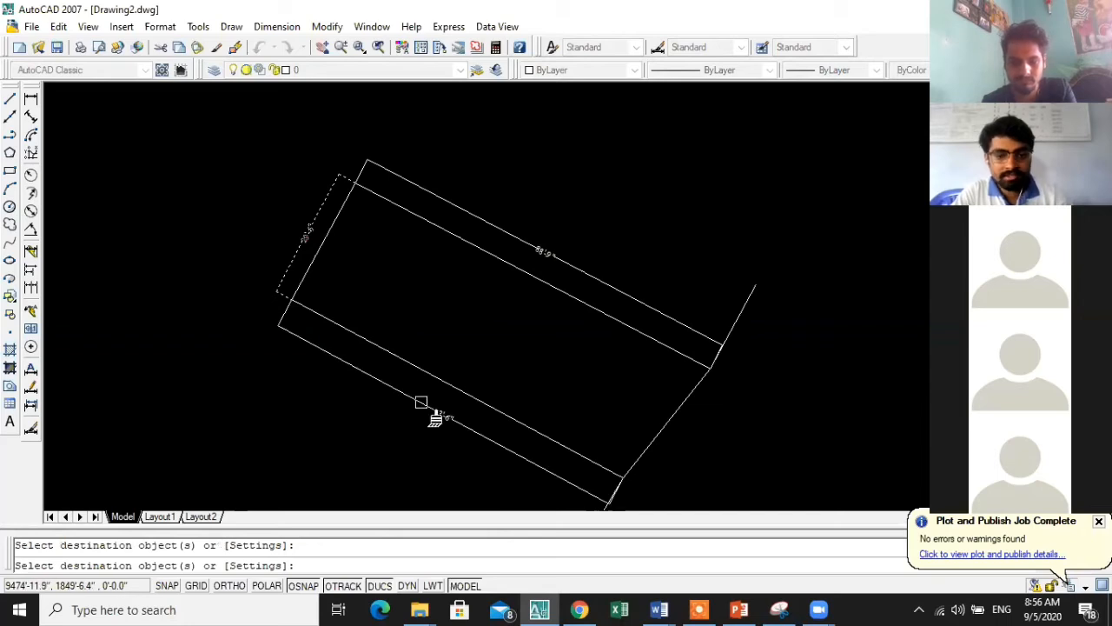
{"action": "key", "text": "Escape"}
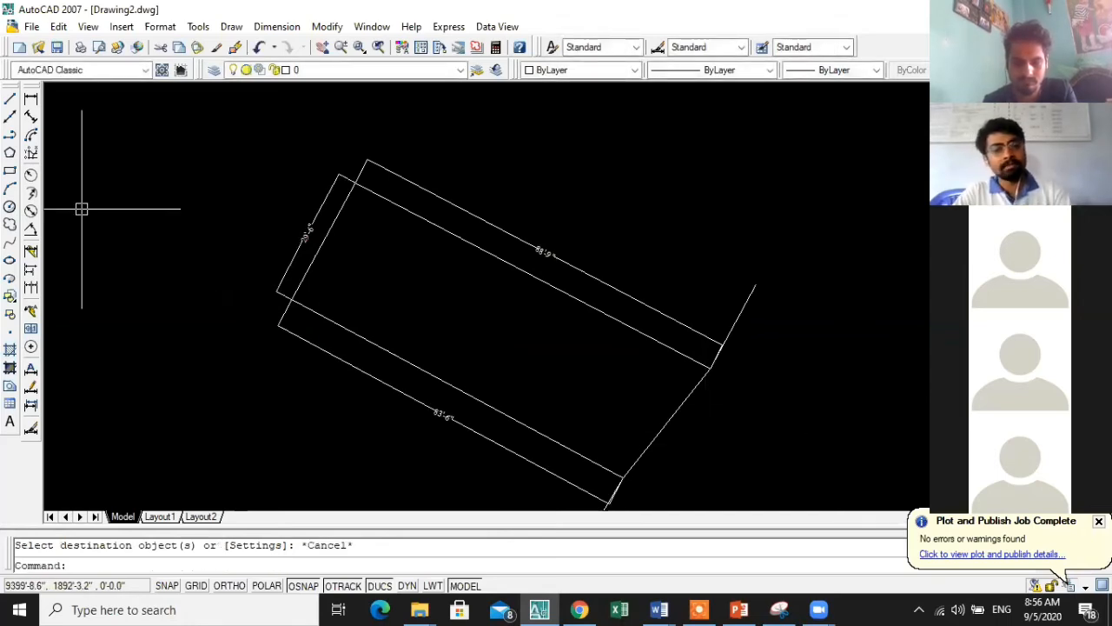
- Add an aligned dimension between the corners of the parcel's slanted right-hand side, just outside the outline
{"action": "left_click", "coordinate": [30, 115]}
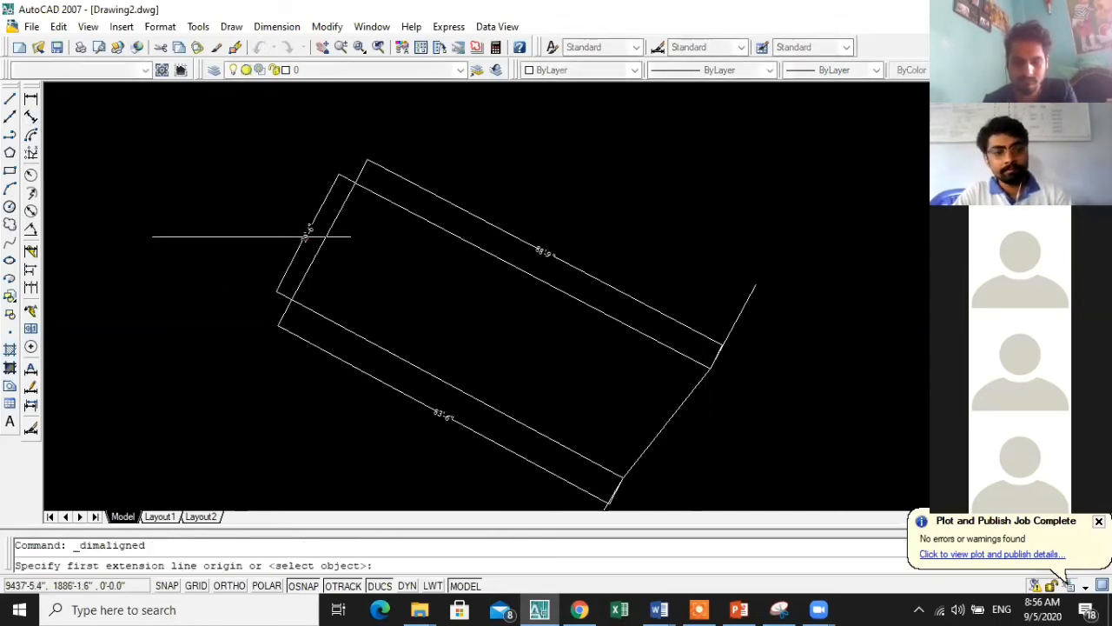
{"action": "left_click", "coordinate": [623, 477]}
{"action": "left_click", "coordinate": [710, 369]}
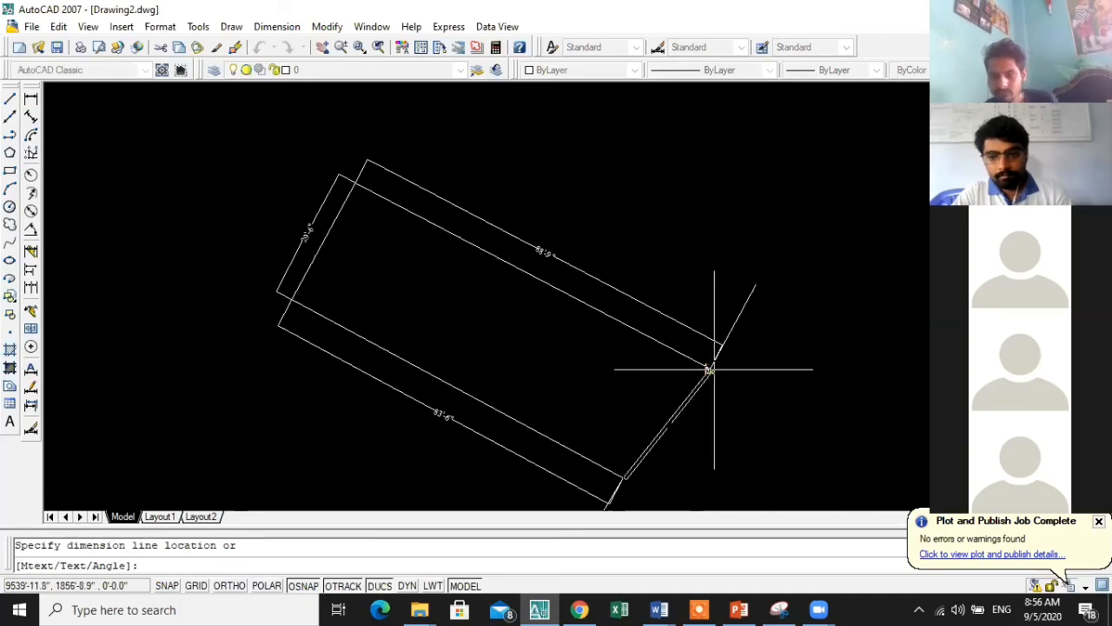
{"action": "left_click", "coordinate": [738, 370]}
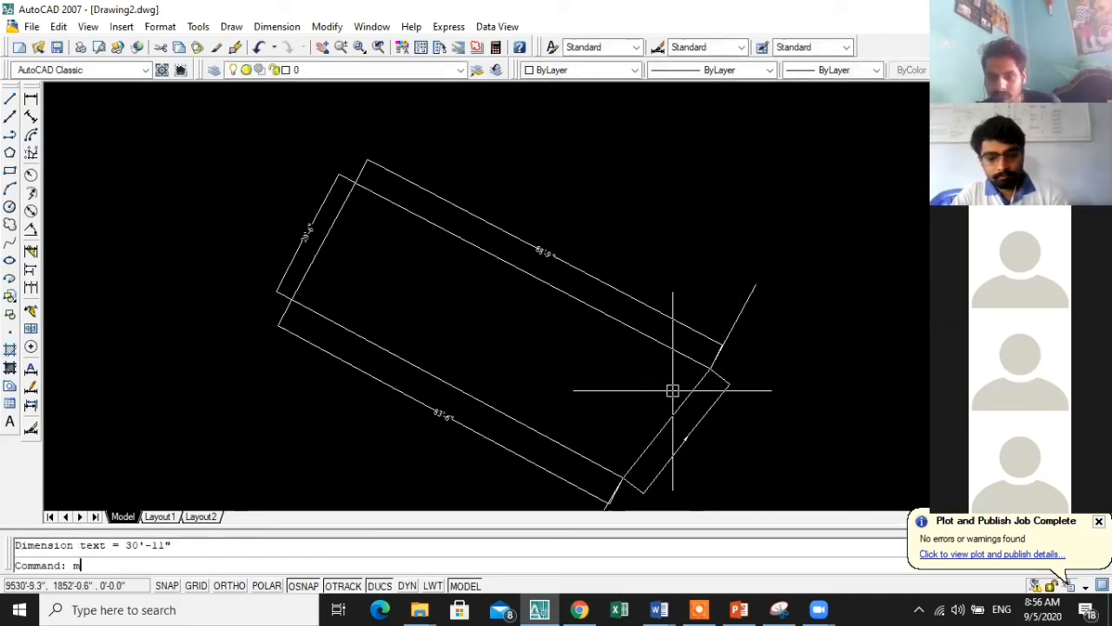
- Match the properties of the upper long-side dimension onto the dimension of the parcel's slanted right-hand side
{"action": "type", "text": "ma"}
{"action": "key", "text": "Return"}
{"action": "left_click", "coordinate": [571, 260]}
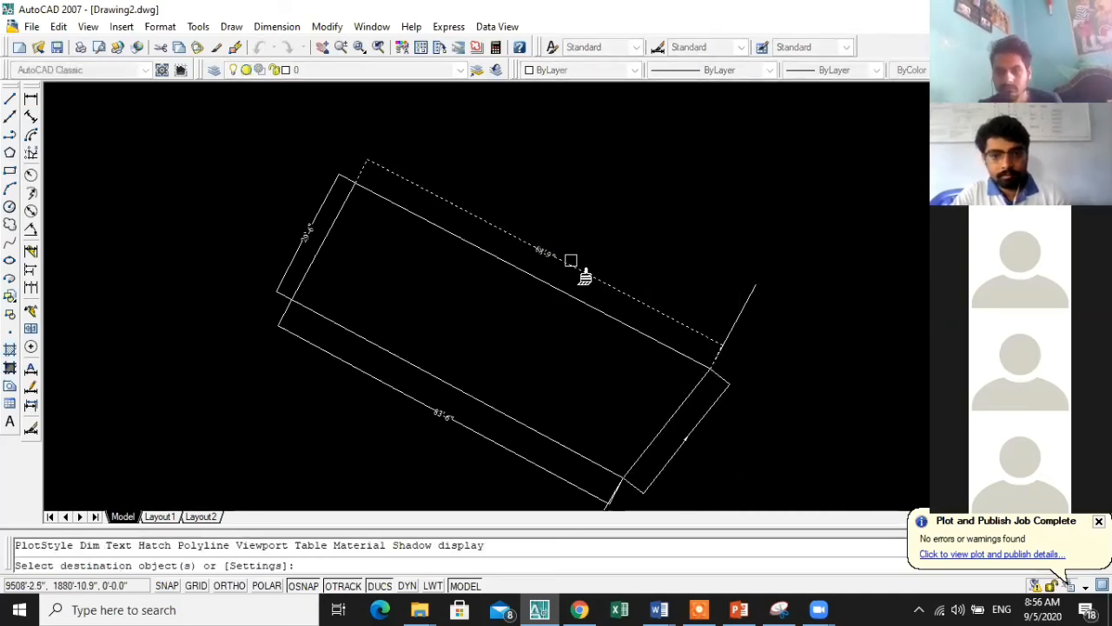
{"action": "left_click", "coordinate": [688, 440]}
{"action": "key", "text": "Escape"}
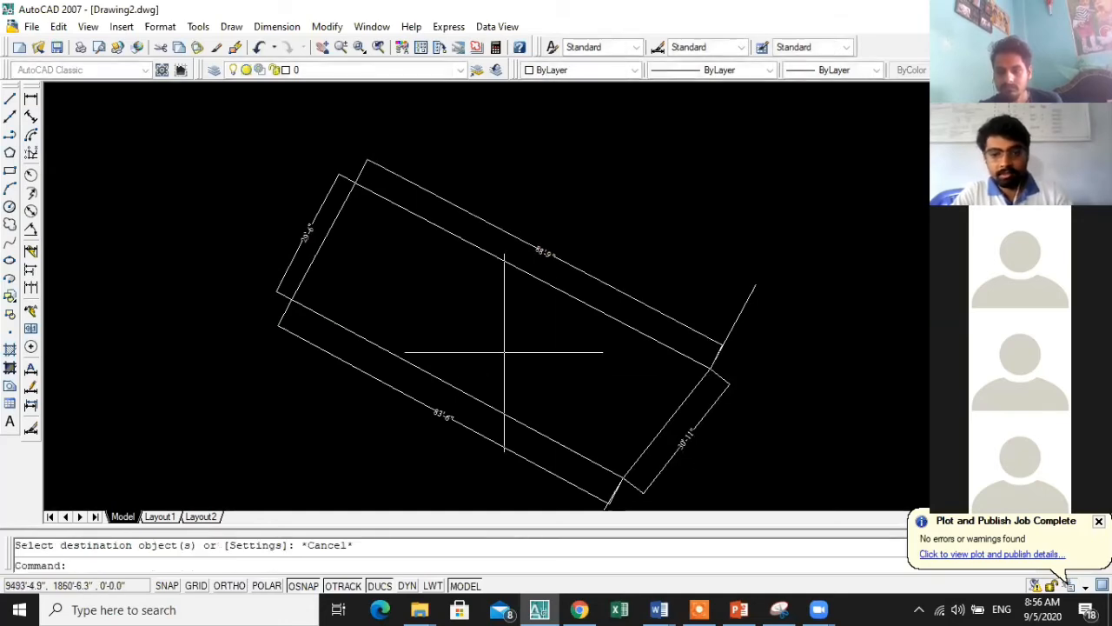
- Examine the parcel's four side dimensions for readable text, both close up and with the whole outline in view
{"action": "scroll", "coordinate": [424, 325], "scroll_direction": "down", "scroll_amount": 2}
{"action": "scroll", "coordinate": [576, 390], "scroll_direction": "up", "scroll_amount": 3}
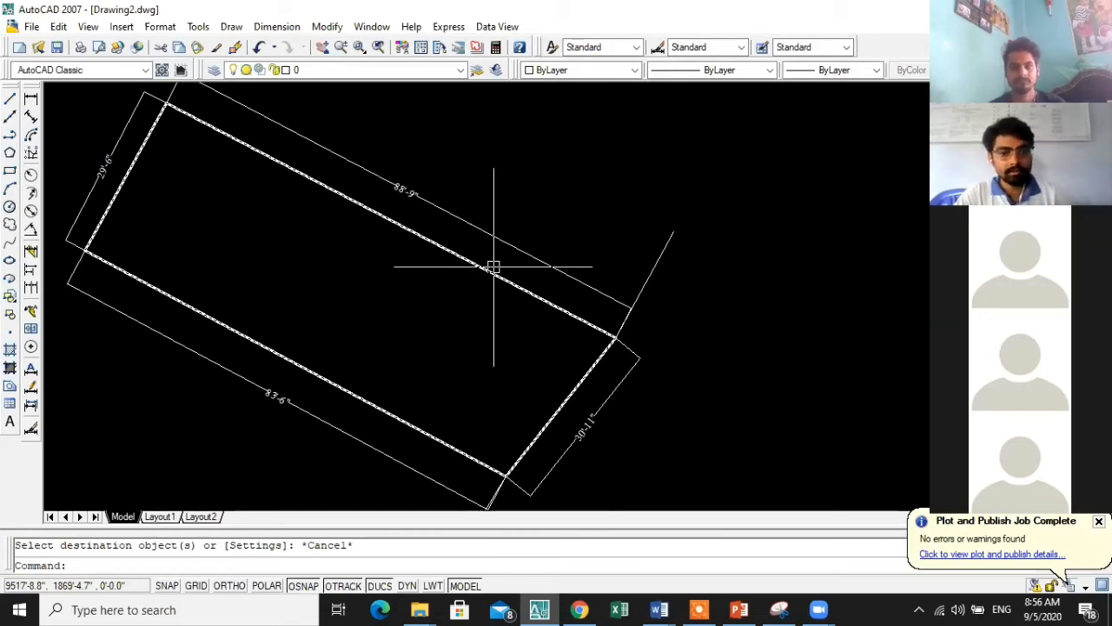
{"action": "scroll", "coordinate": [493, 267], "scroll_direction": "down", "scroll_amount": 3}
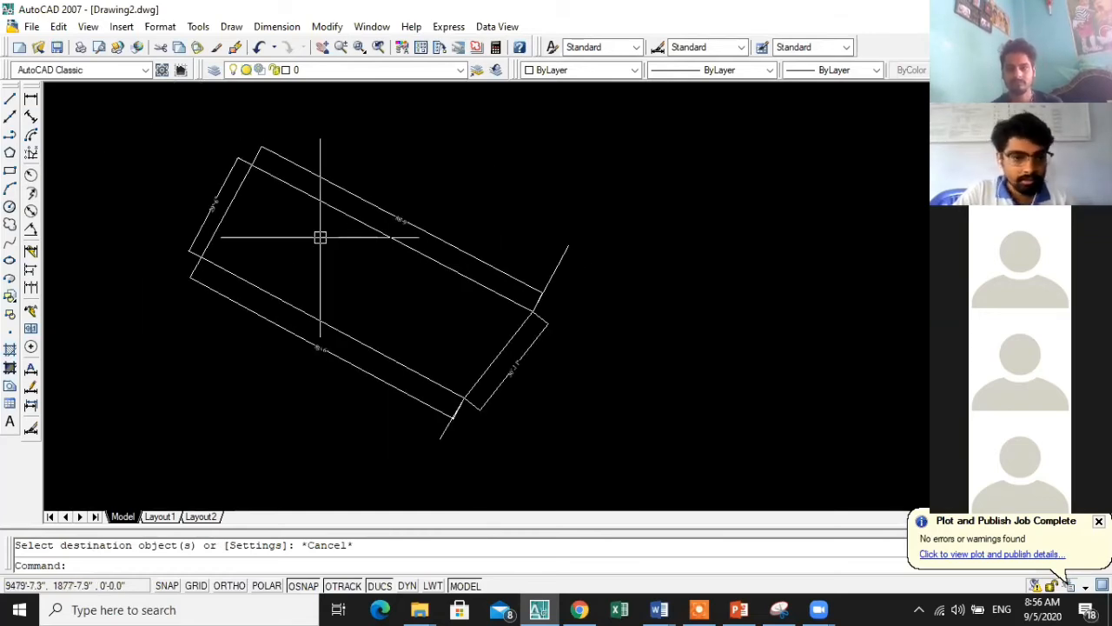
{"action": "scroll", "coordinate": [322, 247], "scroll_direction": "down", "scroll_amount": 1}
{"action": "scroll", "coordinate": [348, 276], "scroll_direction": "up", "scroll_amount": 3}
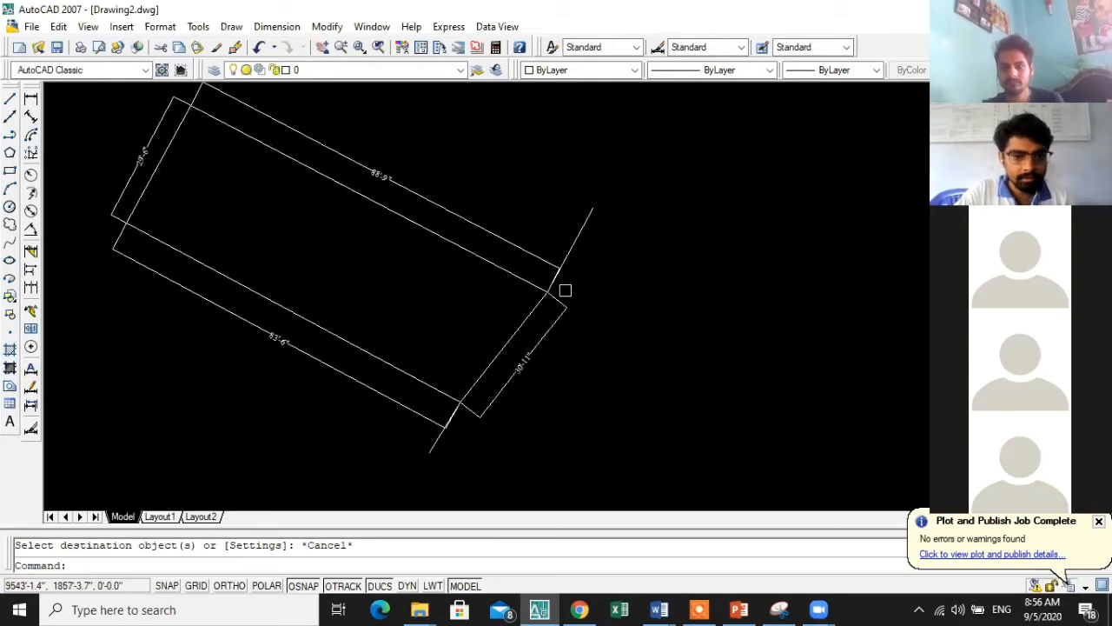
{"action": "scroll", "coordinate": [686, 304], "scroll_direction": "down", "scroll_amount": 2}
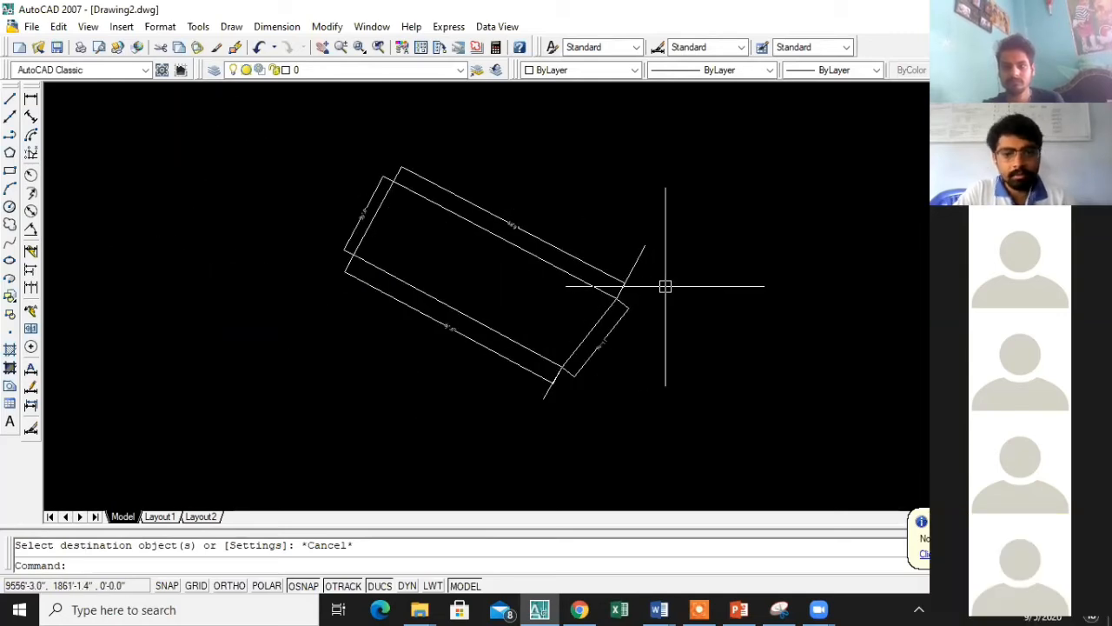
{"action": "scroll", "coordinate": [574, 305], "scroll_direction": "down", "scroll_amount": 1}
{"action": "scroll", "coordinate": [529, 281], "scroll_direction": "up", "scroll_amount": 3}
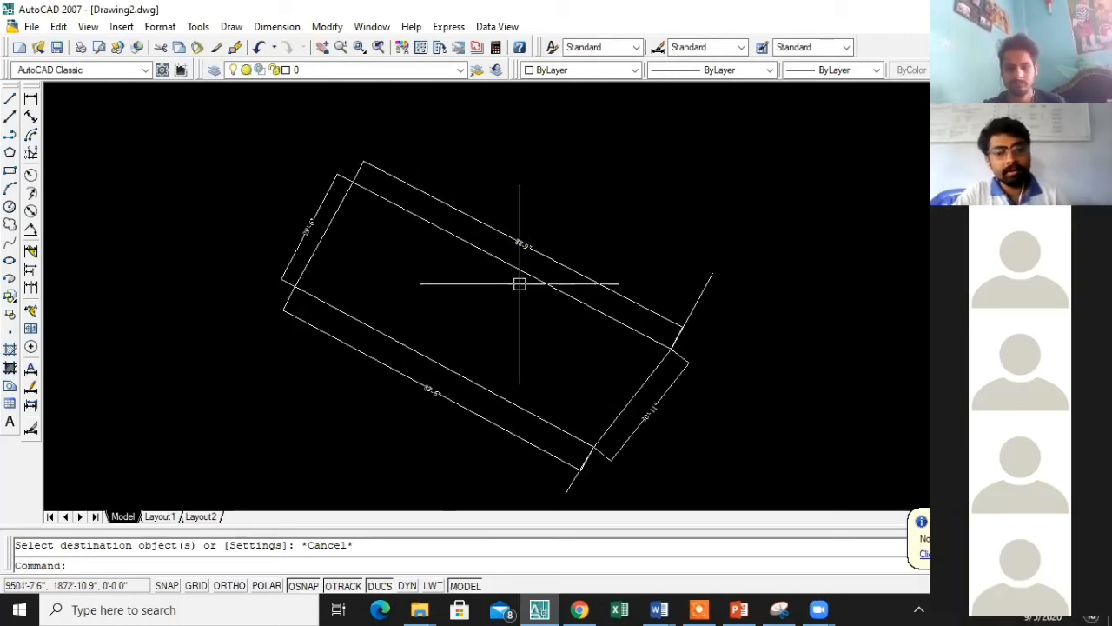
- Add an aligned dimension along the parcel's diagonal, from its upper-left corner to its lower-right corner
{"action": "left_click", "coordinate": [31, 118]}
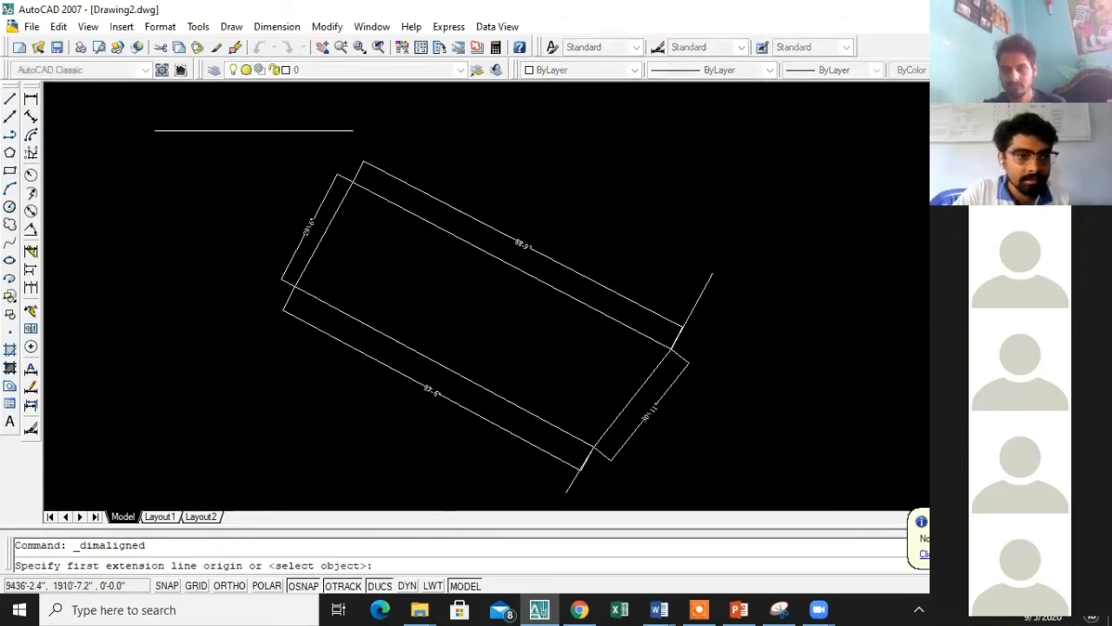
{"action": "left_click", "coordinate": [352, 181]}
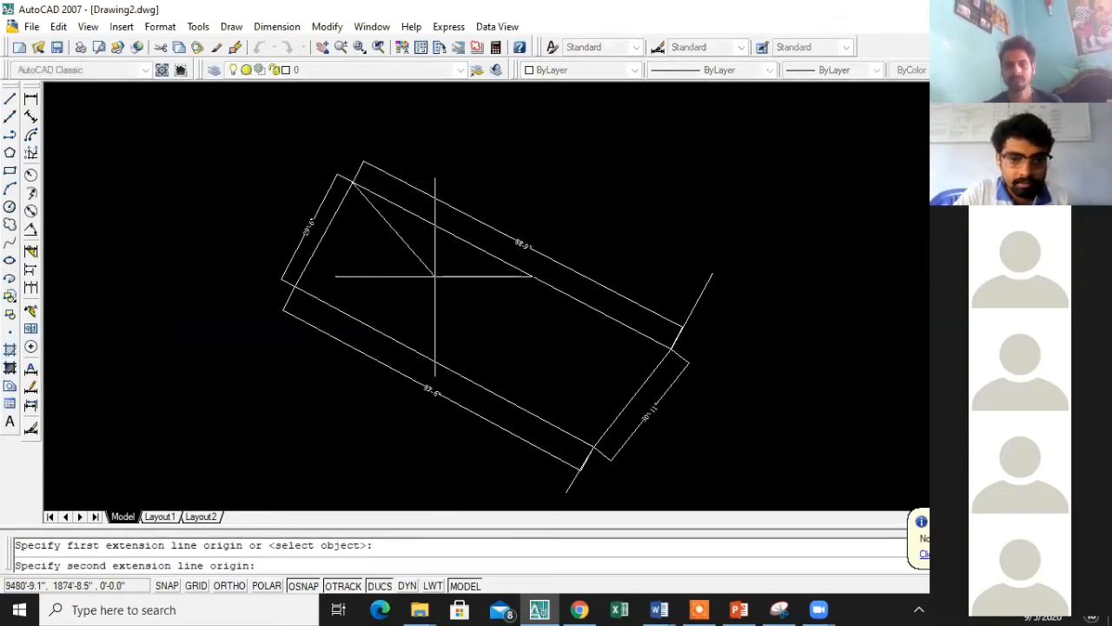
{"action": "left_click", "coordinate": [594, 447]}
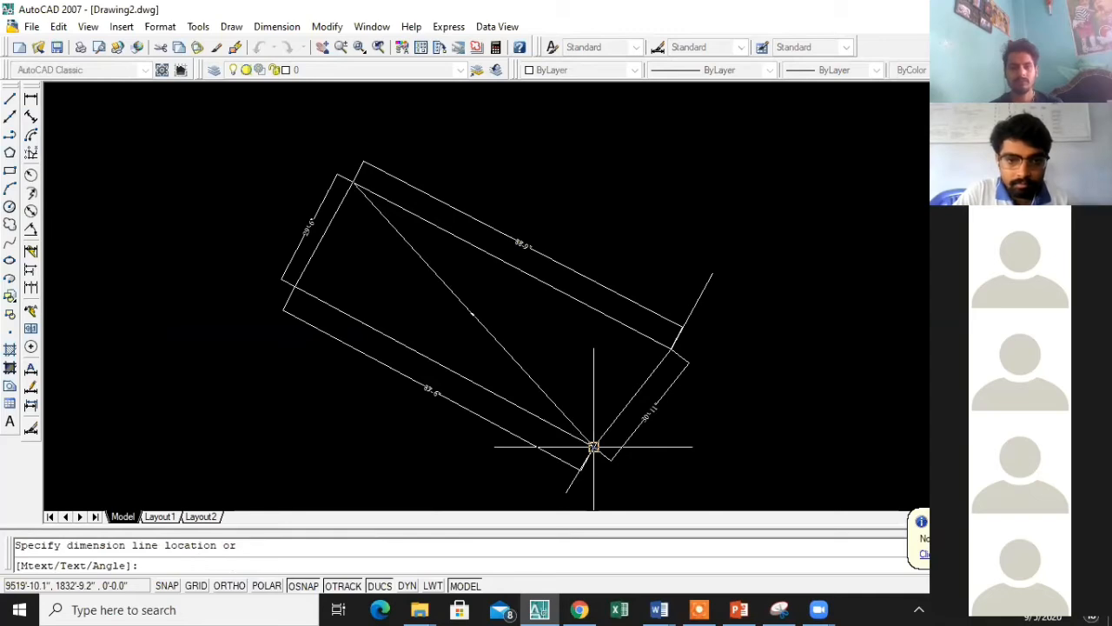
{"action": "left_click", "coordinate": [514, 409]}
- Match the properties of the slanted right-hand side's dimension onto the diagonal dimension
{"action": "type", "text": "ma"}
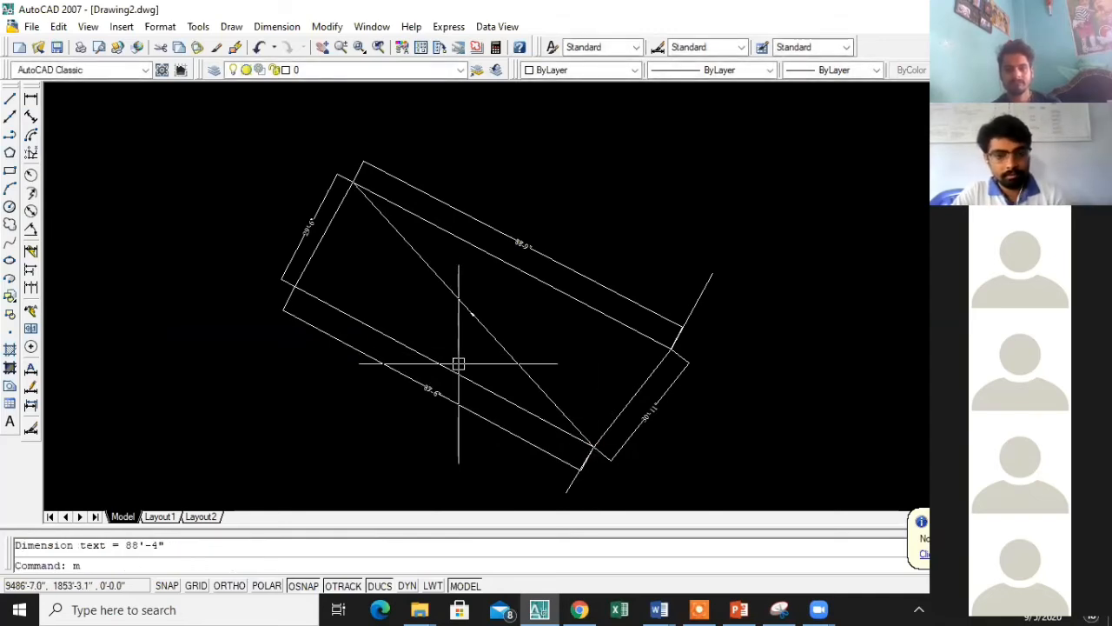
{"action": "key", "text": "Return"}
{"action": "left_click", "coordinate": [651, 419]}
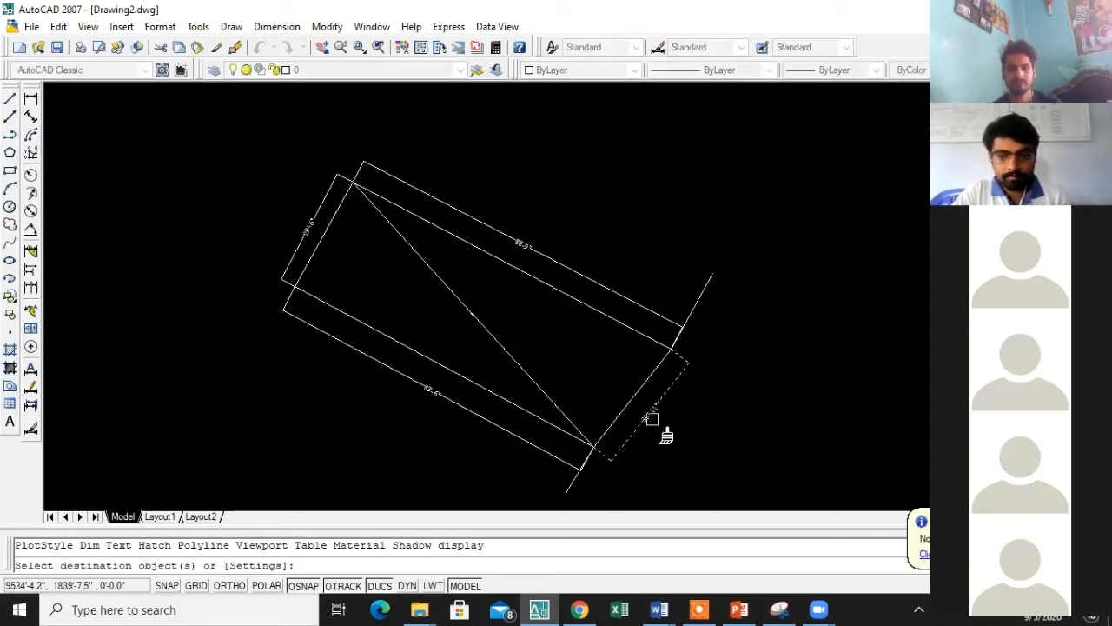
{"action": "left_click", "coordinate": [489, 331]}
{"action": "scroll", "coordinate": [490, 331], "scroll_direction": "up", "scroll_amount": 2}
{"action": "scroll", "coordinate": [313, 263], "scroll_direction": "down", "scroll_amount": 3}
{"action": "key", "text": "Escape"}
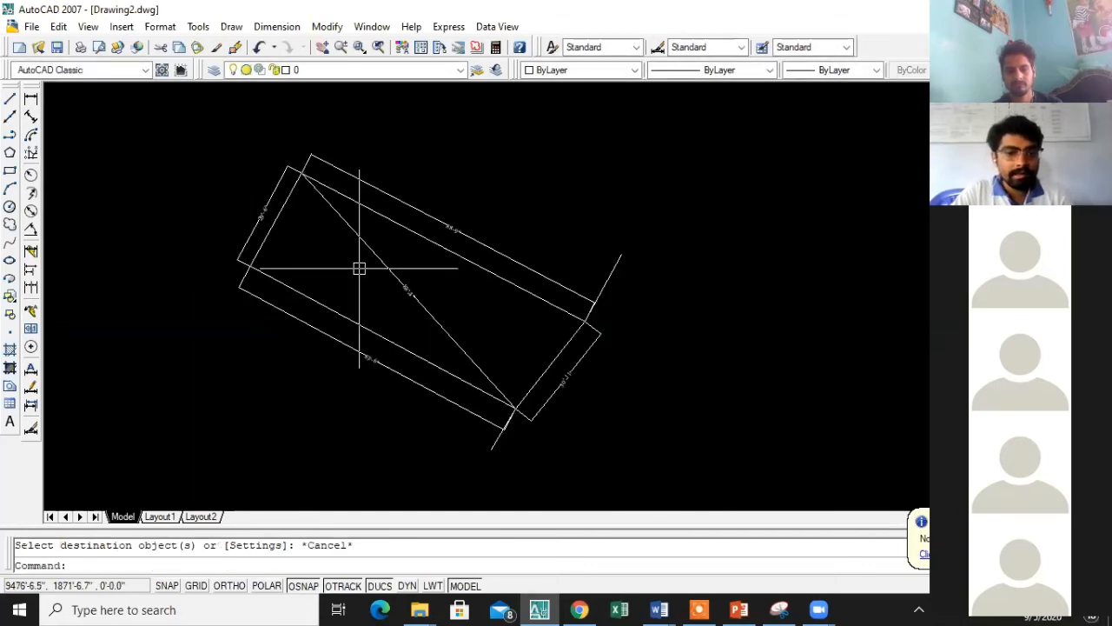
- Review the parcel with its side and diagonal dimensions, from the full view to the slanted end
{"action": "scroll", "coordinate": [244, 245], "scroll_direction": "down", "scroll_amount": 2}
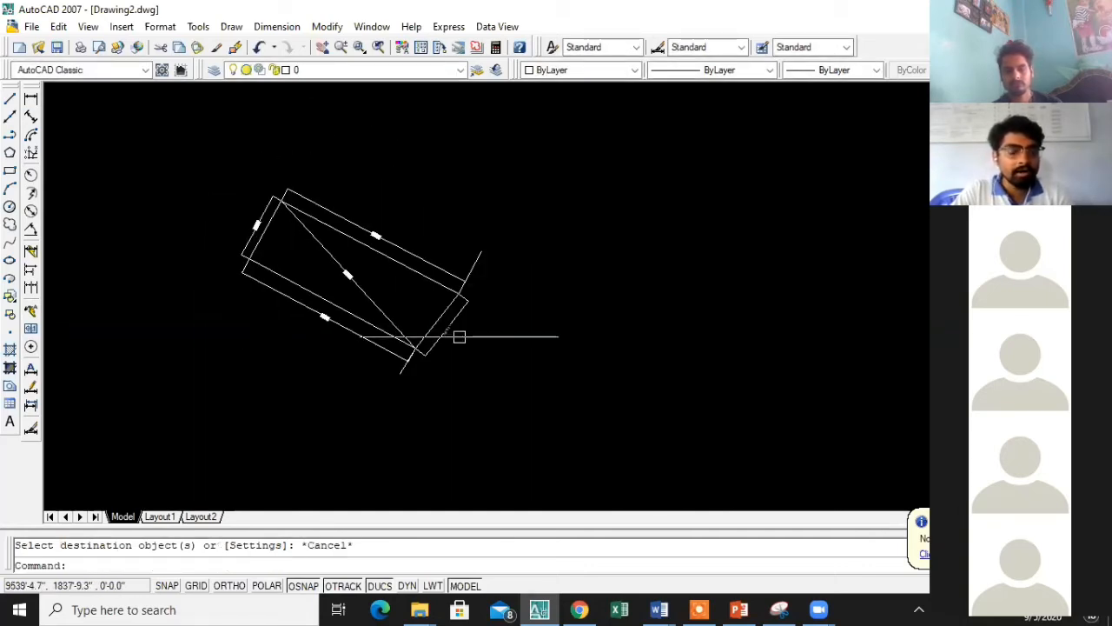
{"action": "scroll", "coordinate": [383, 309], "scroll_direction": "down", "scroll_amount": 2}
{"action": "scroll", "coordinate": [322, 320], "scroll_direction": "up", "scroll_amount": 3}
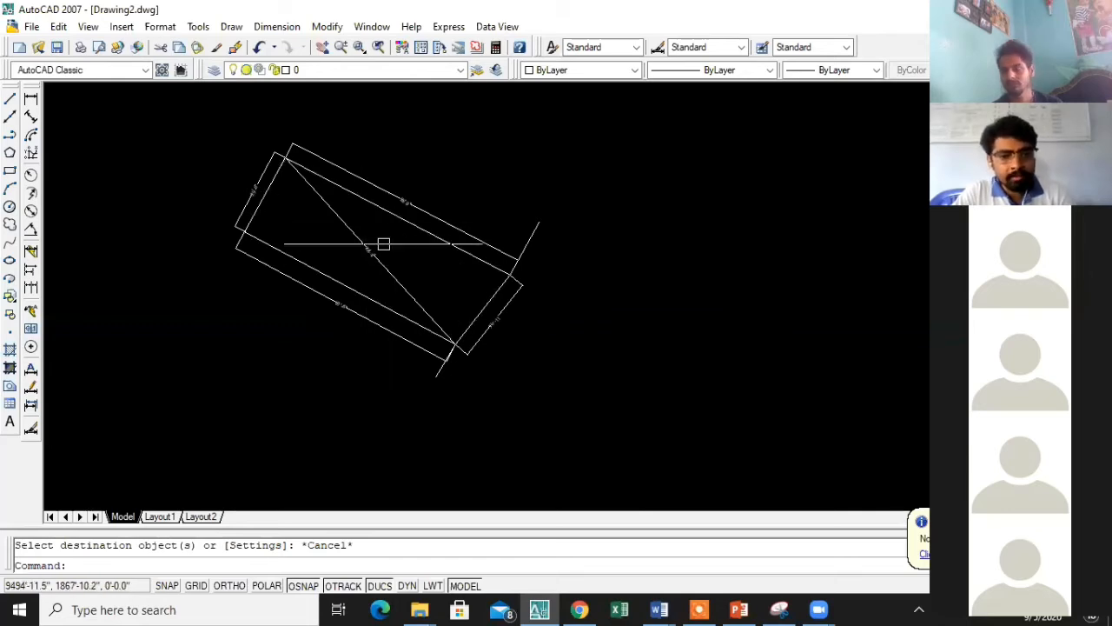
{"action": "scroll", "coordinate": [166, 273], "scroll_direction": "down", "scroll_amount": 2}
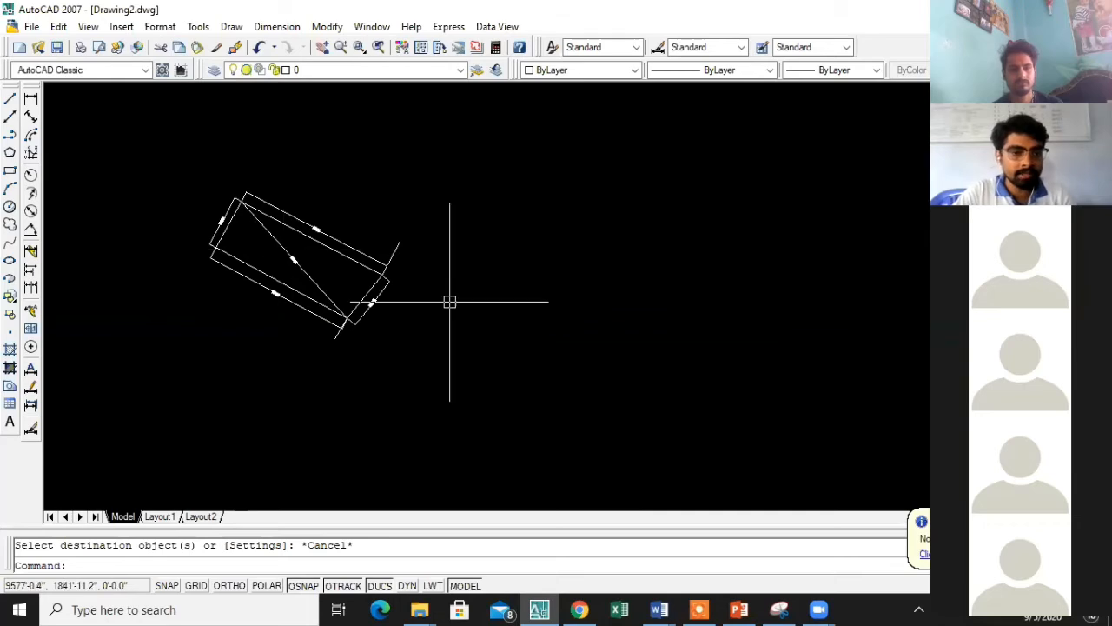
{"action": "scroll", "coordinate": [414, 278], "scroll_direction": "up", "scroll_amount": 4}
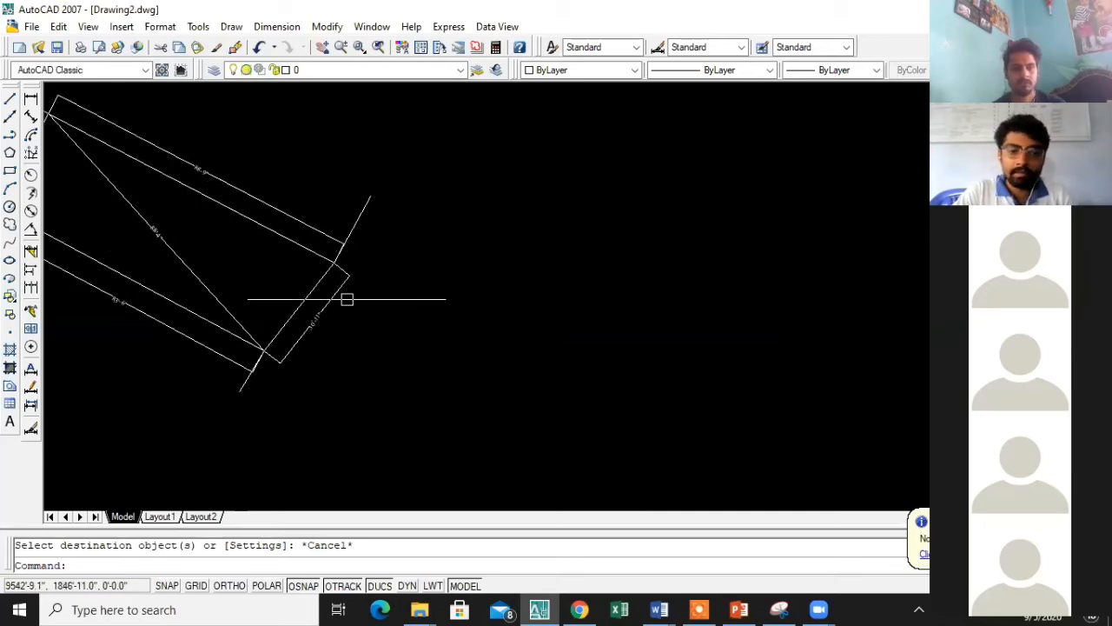
{"action": "scroll", "coordinate": [330, 318], "scroll_direction": "down", "scroll_amount": 3}
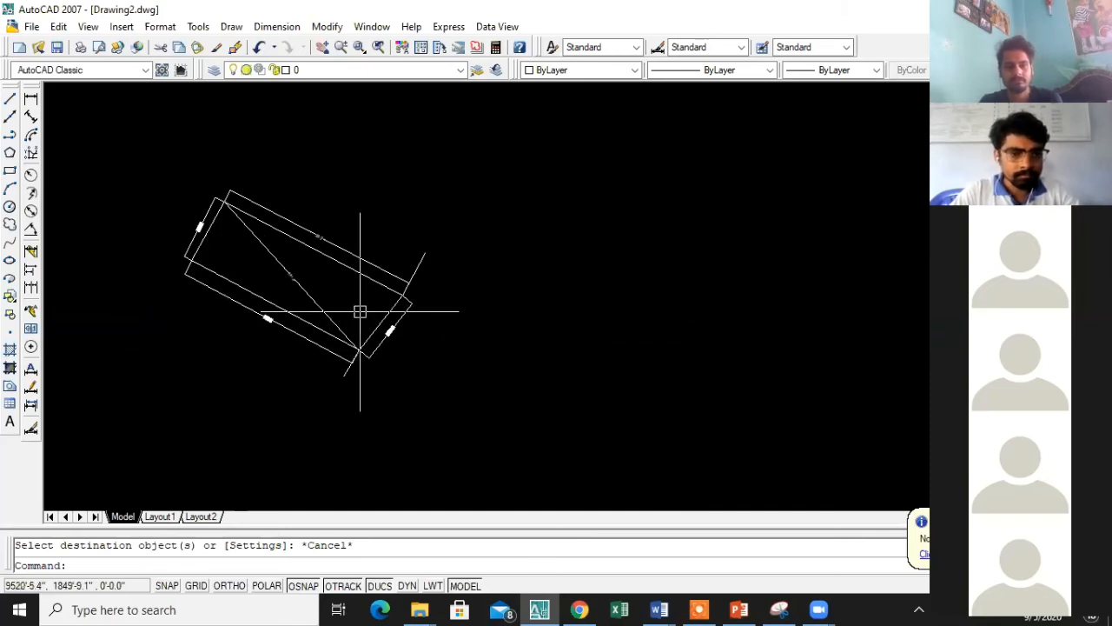
{"action": "scroll", "coordinate": [482, 368], "scroll_direction": "up", "scroll_amount": 2}
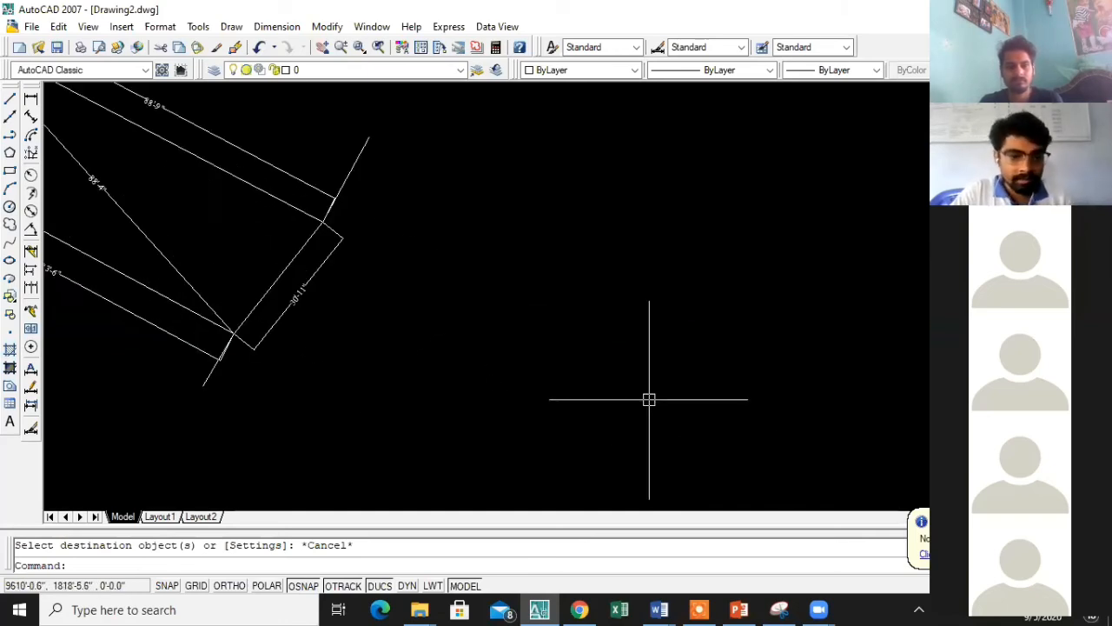
{"action": "scroll", "coordinate": [753, 375], "scroll_direction": "down", "scroll_amount": 2}
{"action": "scroll", "coordinate": [492, 335], "scroll_direction": "up", "scroll_amount": 3}
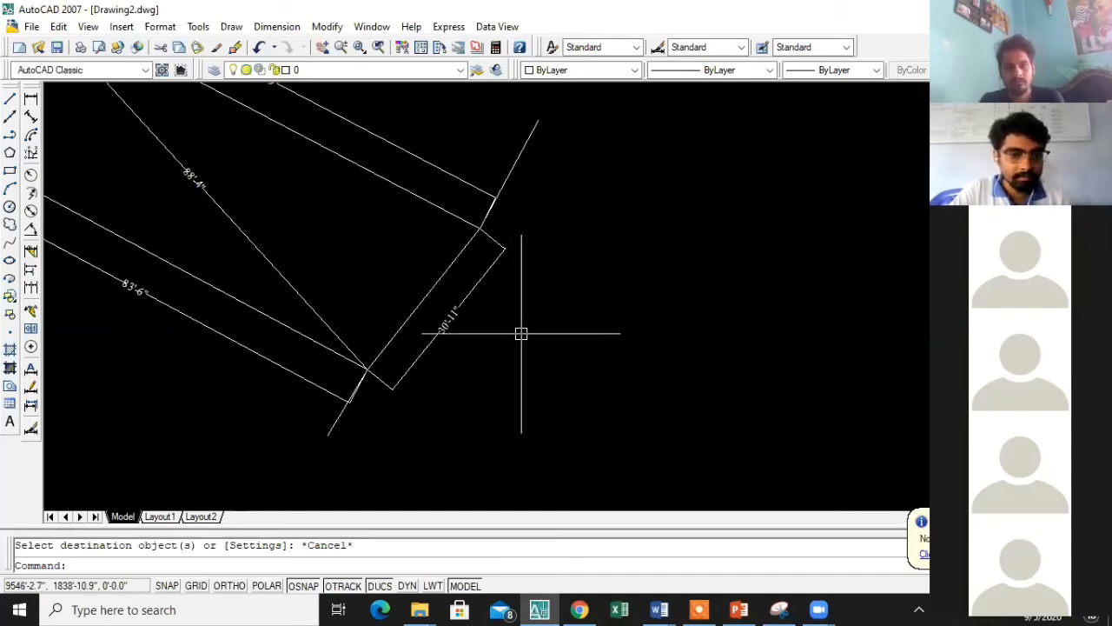
{"action": "scroll", "coordinate": [261, 318], "scroll_direction": "down", "scroll_amount": 2}
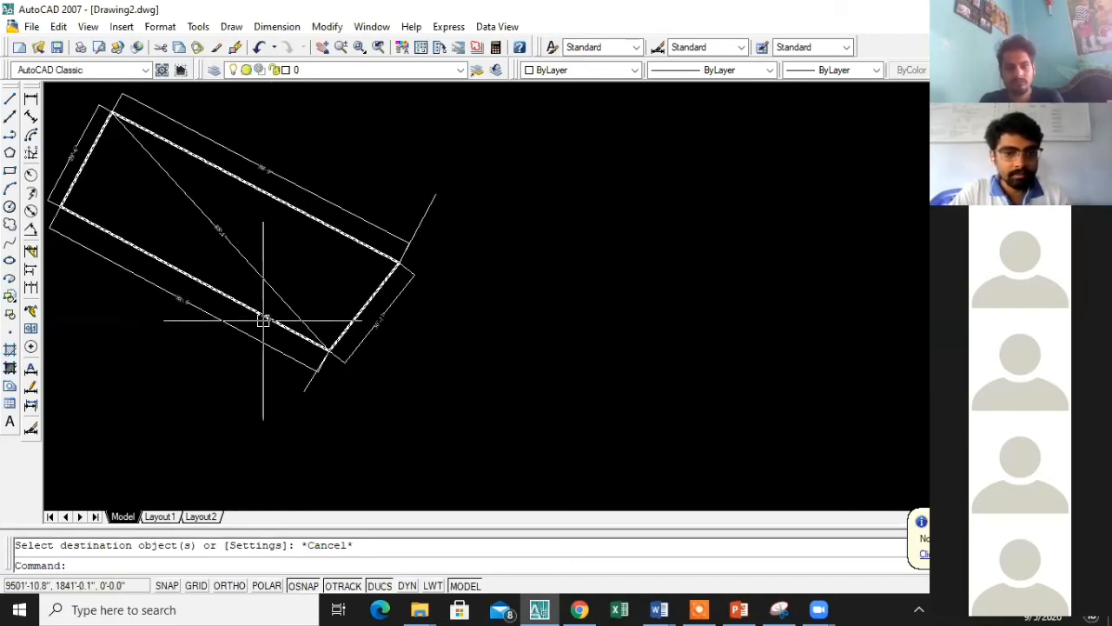
{"action": "scroll", "coordinate": [334, 323], "scroll_direction": "down", "scroll_amount": 1}
{"action": "scroll", "coordinate": [233, 327], "scroll_direction": "down", "scroll_amount": 1}
{"action": "scroll", "coordinate": [375, 328], "scroll_direction": "up", "scroll_amount": 1}
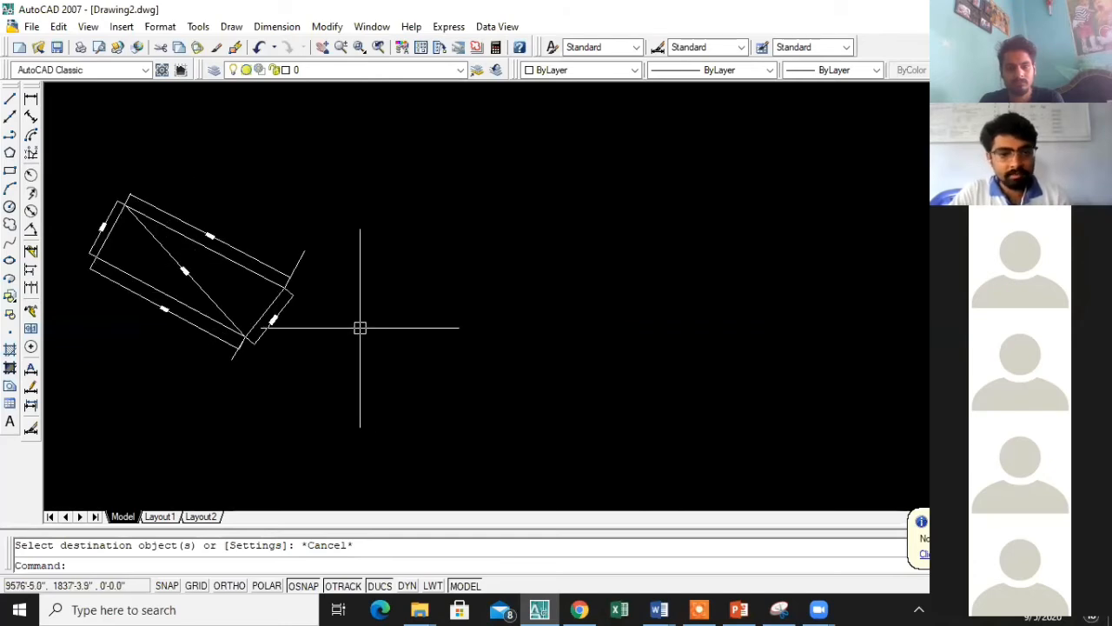
{"action": "type", "text": "c"}
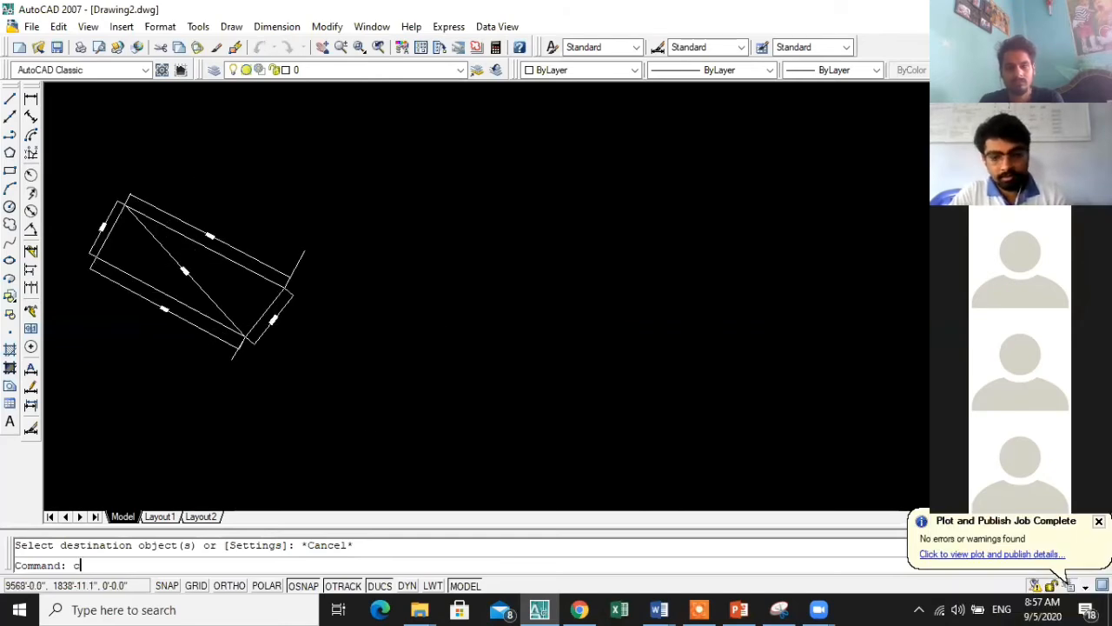
{"action": "key", "text": "Return"}
{"action": "scroll", "coordinate": [348, 330], "scroll_direction": "down", "scroll_amount": 1}
{"action": "scroll", "coordinate": [314, 335], "scroll_direction": "up", "scroll_amount": 2}
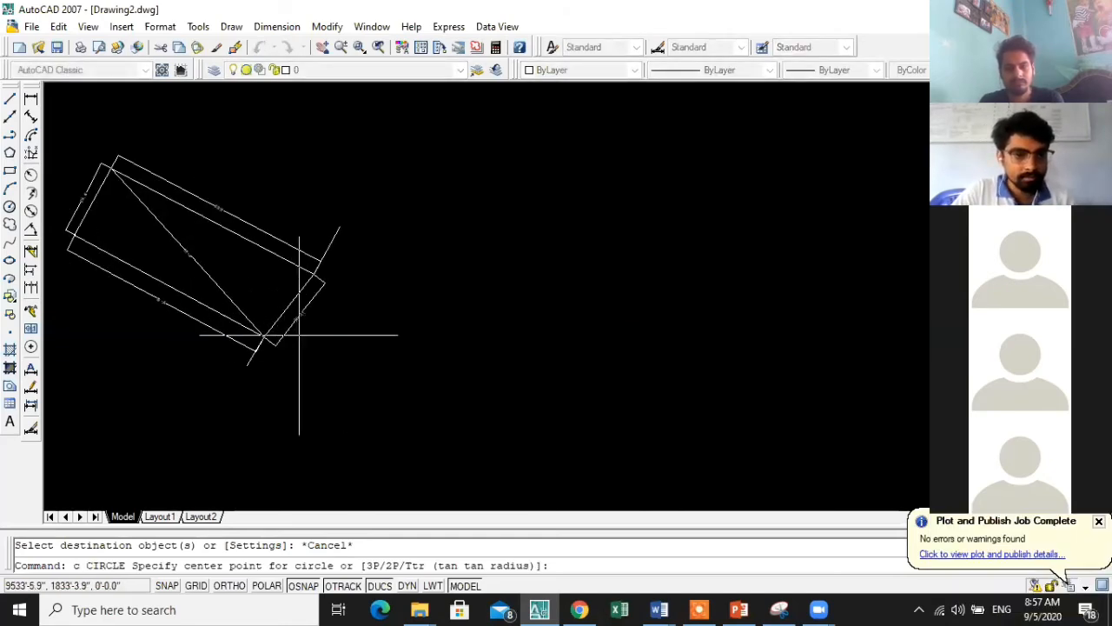
{"action": "scroll", "coordinate": [255, 334], "scroll_direction": "down", "scroll_amount": 1}
{"action": "scroll", "coordinate": [255, 335], "scroll_direction": "up", "scroll_amount": 1}
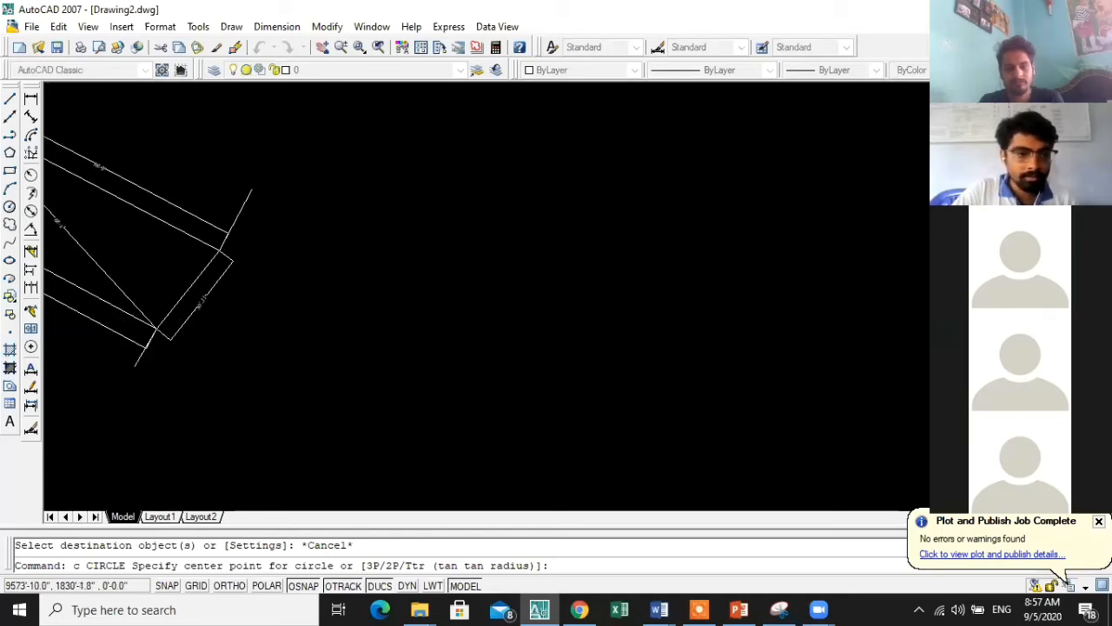
{"action": "scroll", "coordinate": [255, 335], "scroll_direction": "down", "scroll_amount": 2}
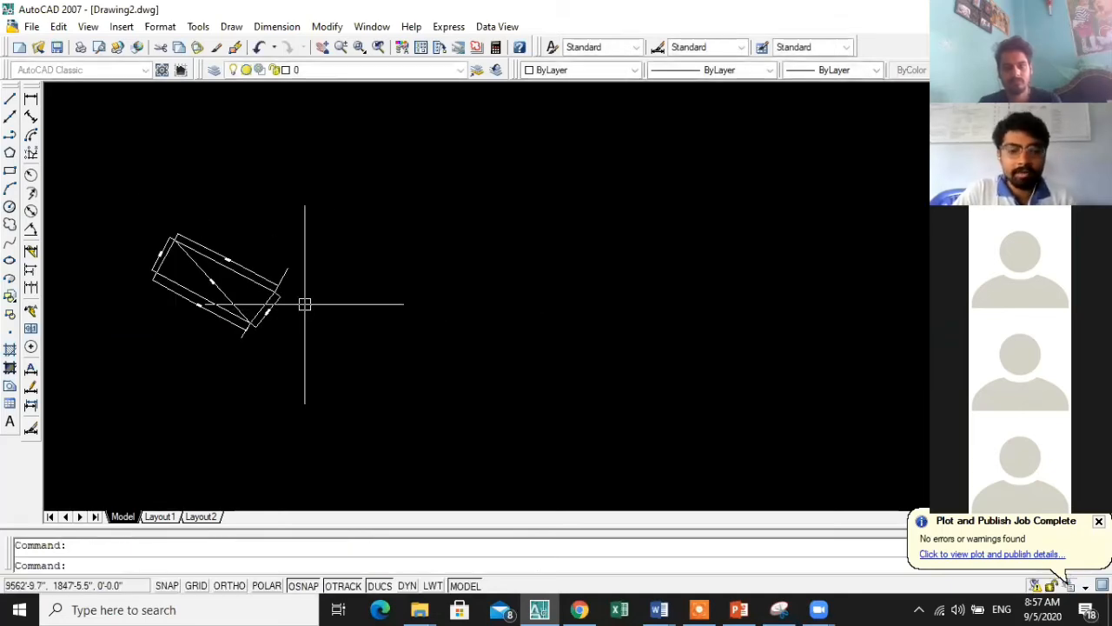
- Read the lengths of the parcel's sides and diagonal from their dimensions at close range
{"action": "scroll", "coordinate": [161, 315], "scroll_direction": "up", "scroll_amount": 3}
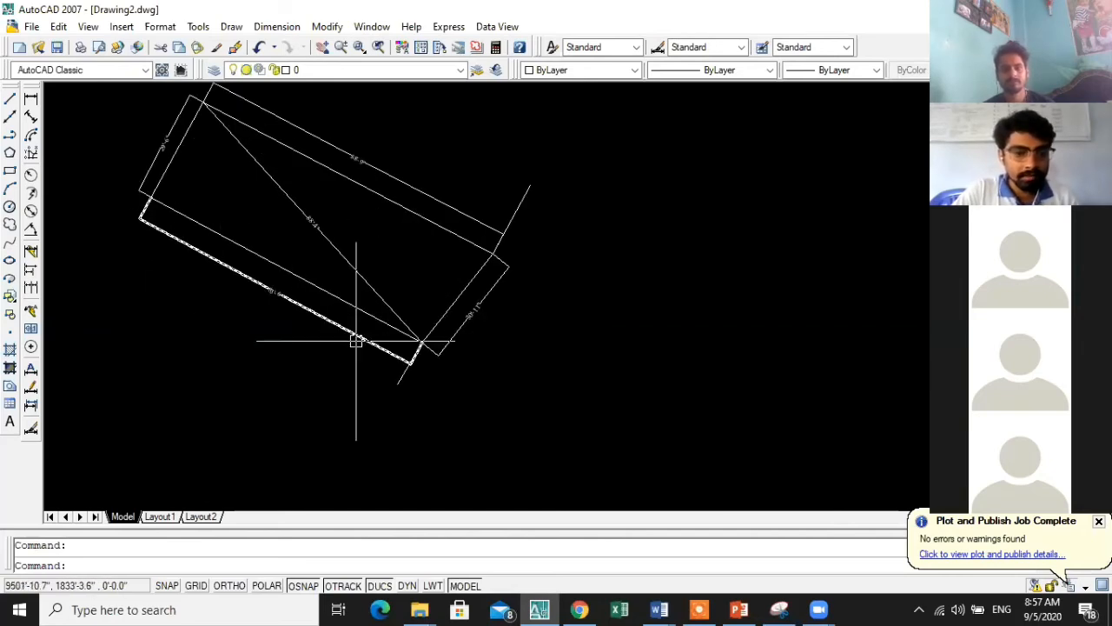
{"action": "scroll", "coordinate": [222, 305], "scroll_direction": "up", "scroll_amount": 3}
{"action": "scroll", "coordinate": [417, 376], "scroll_direction": "down", "scroll_amount": 2}
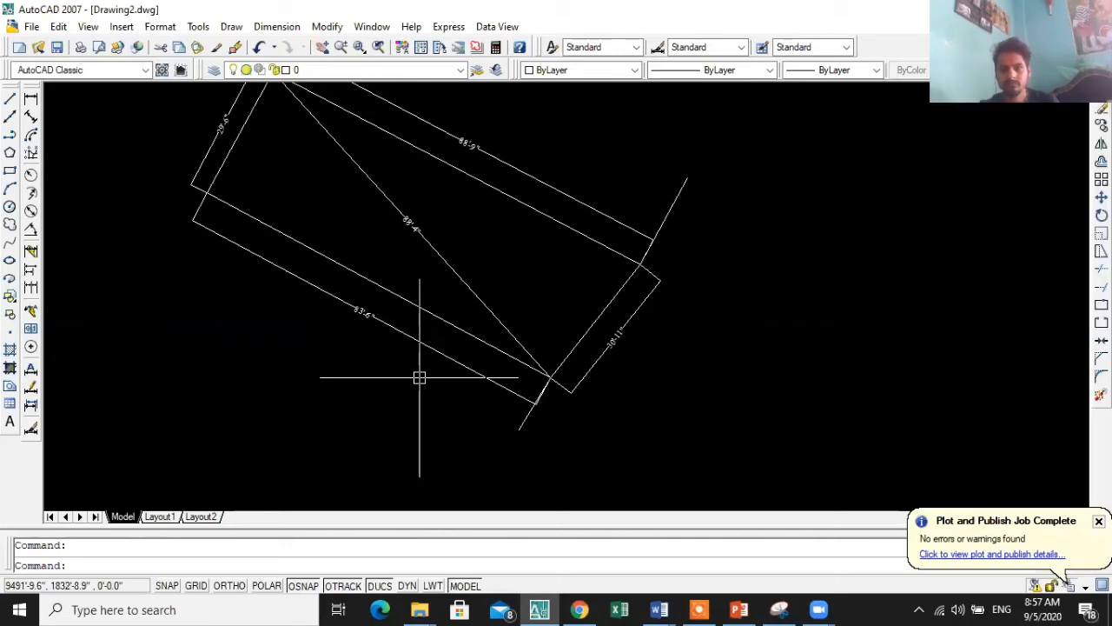
{"action": "scroll", "coordinate": [203, 374], "scroll_direction": "down", "scroll_amount": 2}
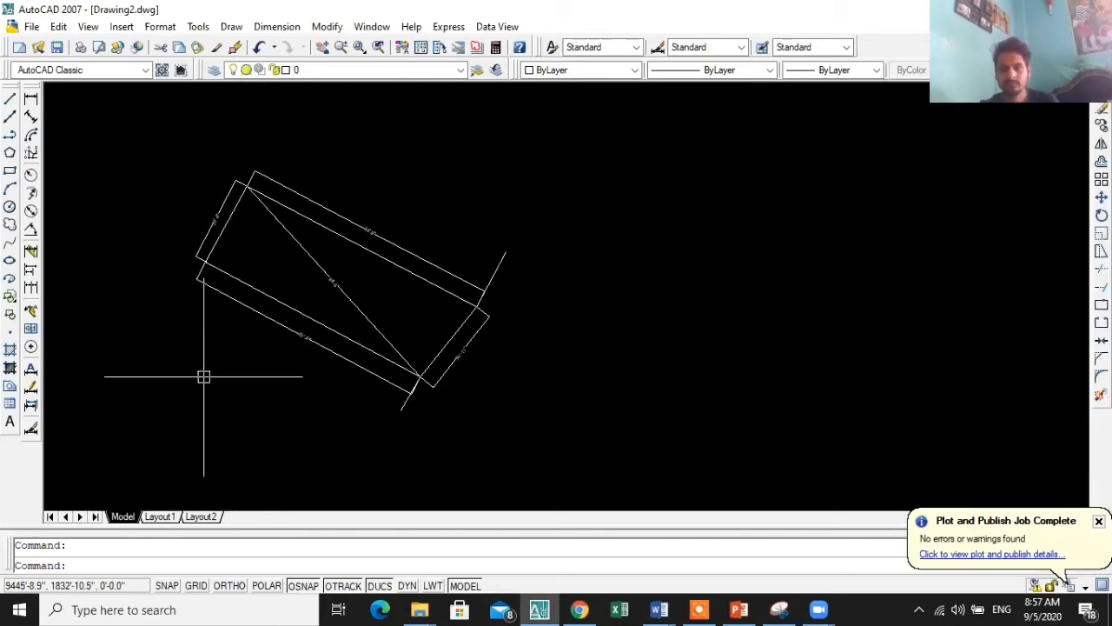
{"action": "scroll", "coordinate": [445, 373], "scroll_direction": "up", "scroll_amount": 2}
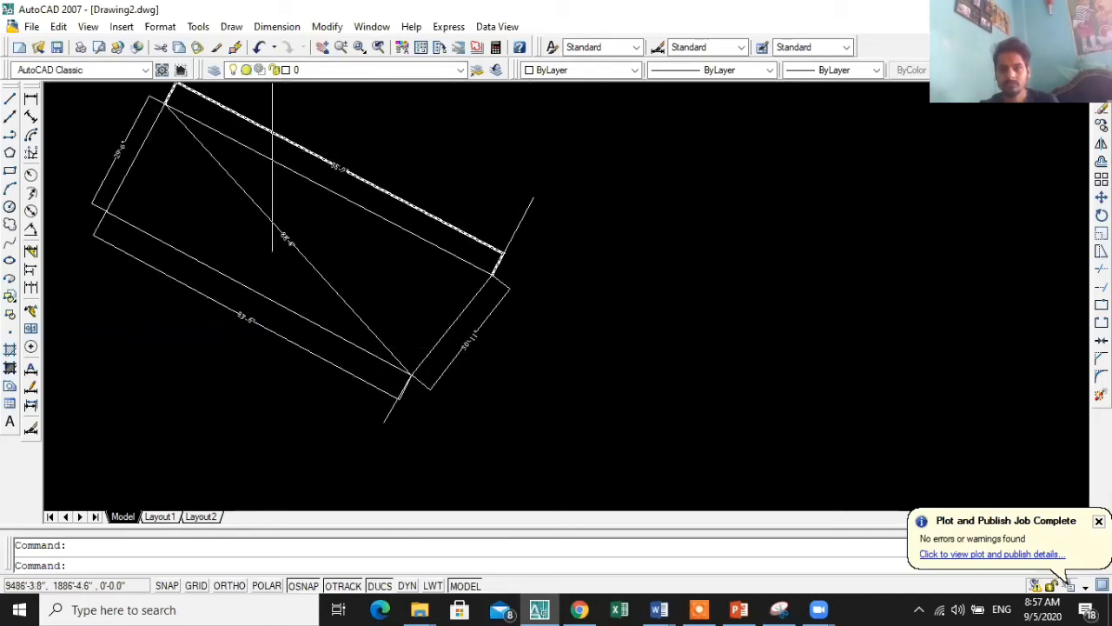
{"action": "scroll", "coordinate": [469, 353], "scroll_direction": "up", "scroll_amount": 2}
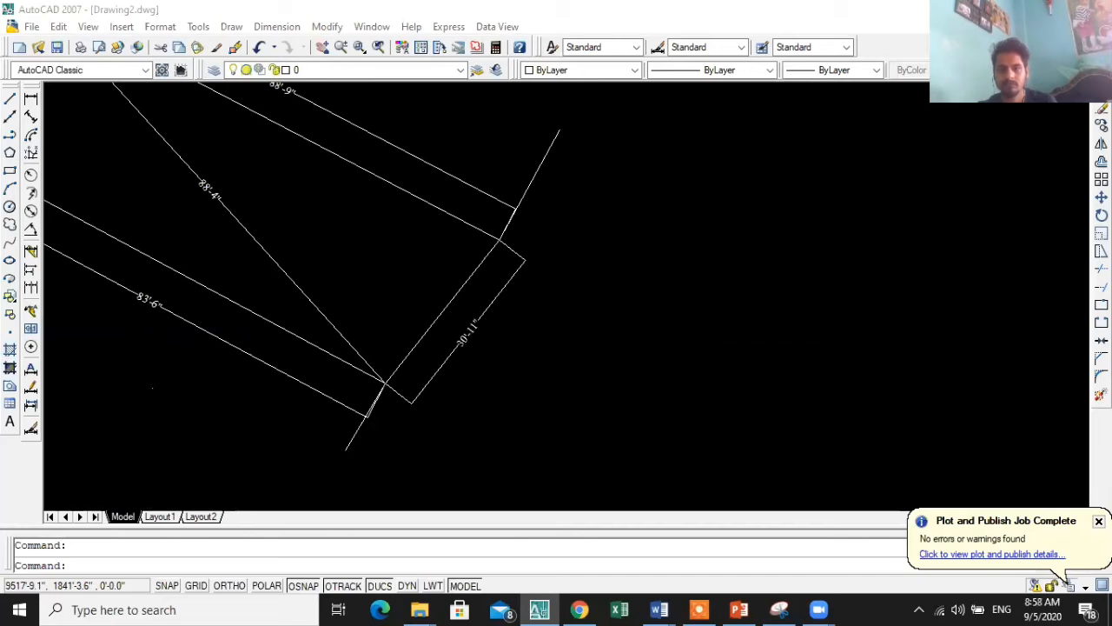
{"action": "scroll", "coordinate": [513, 348], "scroll_direction": "down", "scroll_amount": 2}
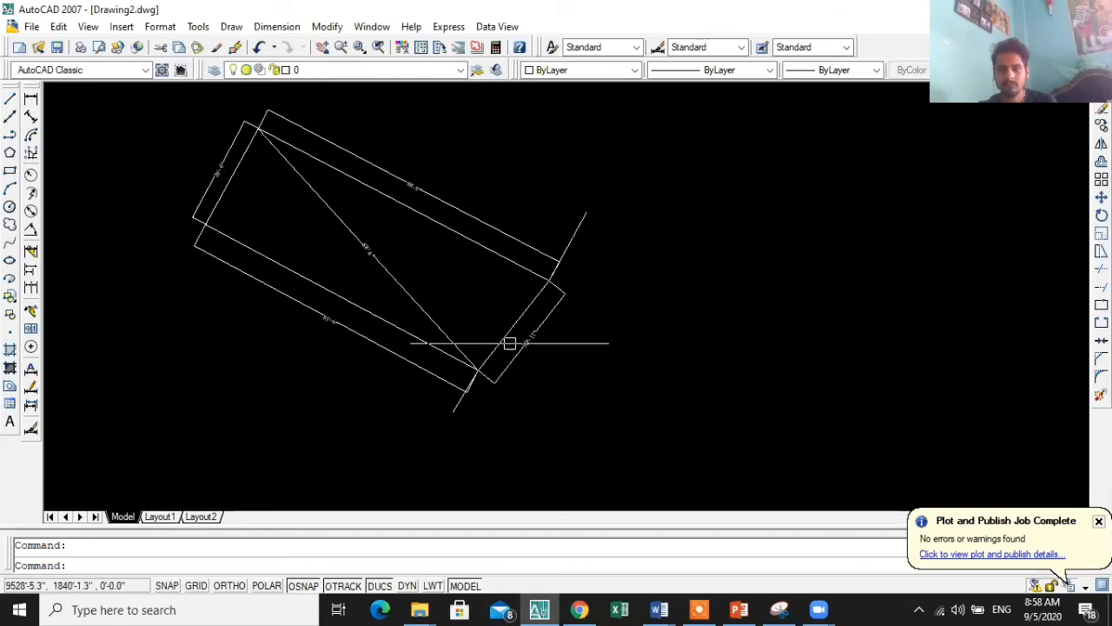
{"action": "scroll", "coordinate": [355, 336], "scroll_direction": "up", "scroll_amount": 3}
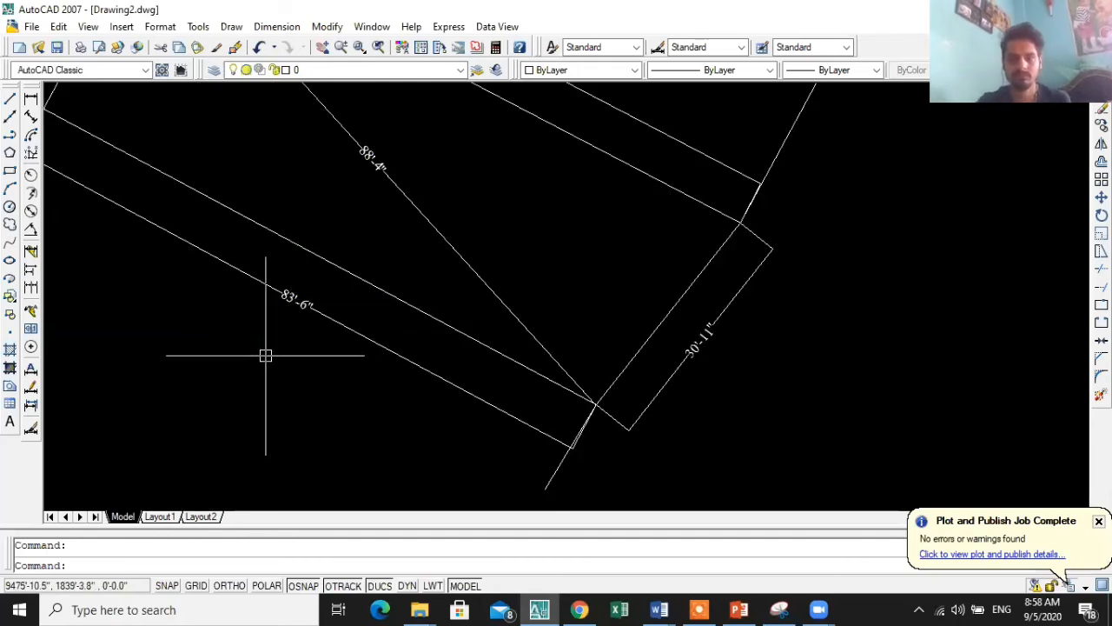
- Start drawing a circle in the empty space beside the dimensioned parcel
{"action": "scroll", "coordinate": [429, 301], "scroll_direction": "down", "scroll_amount": 3}
{"action": "type", "text": "c"}
{"action": "key", "text": "Return"}
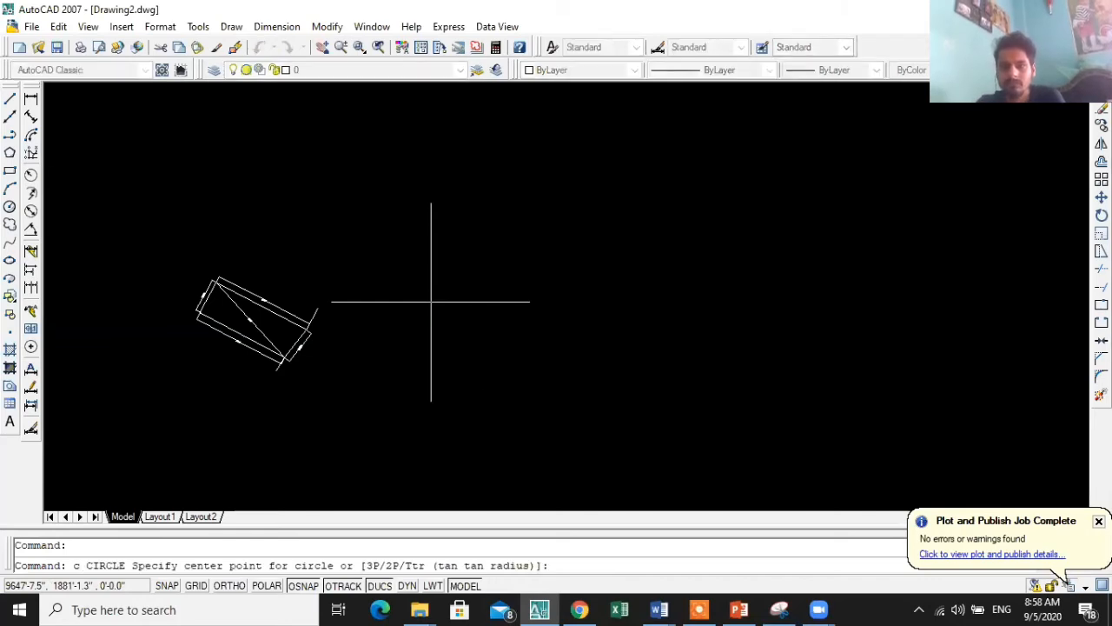
{"action": "left_click", "coordinate": [489, 278]}
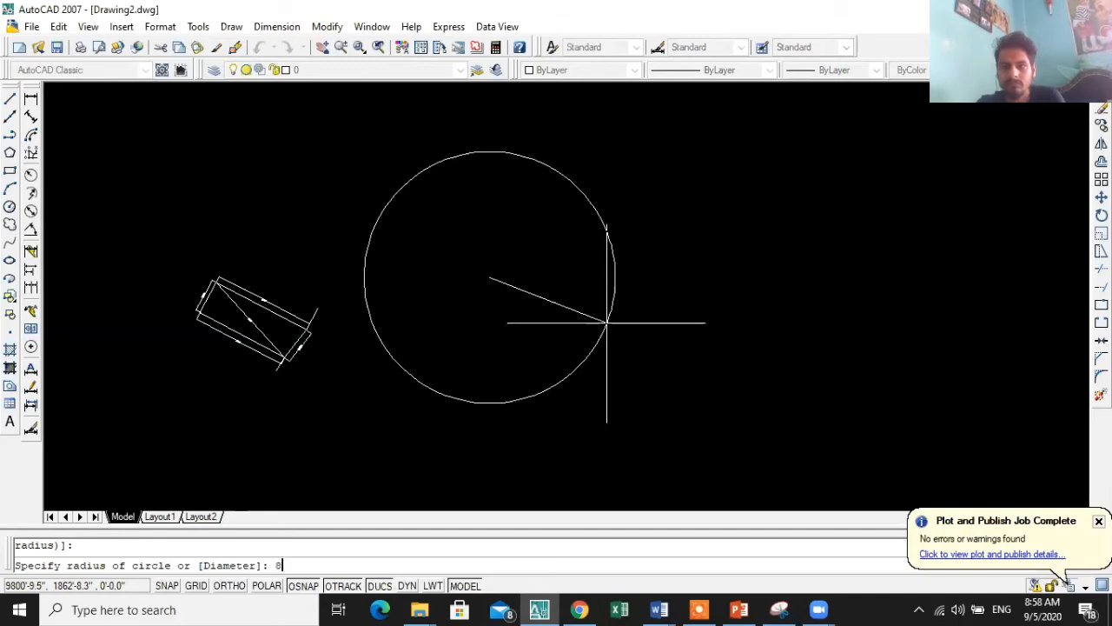
{"action": "type", "text": "83'"}
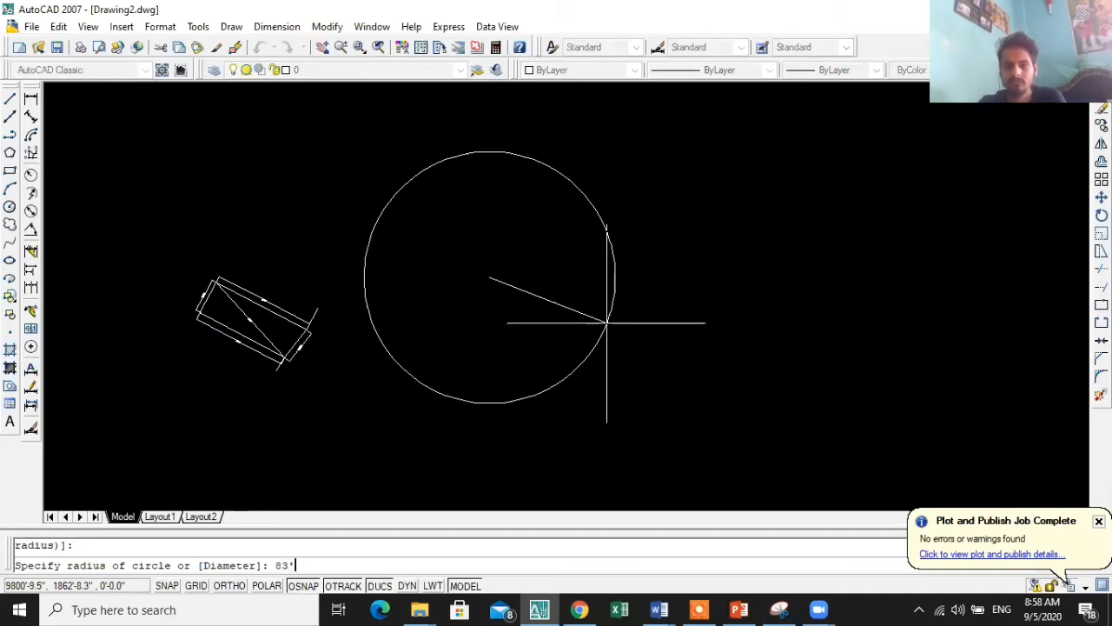
{"action": "type", "text": "6"}
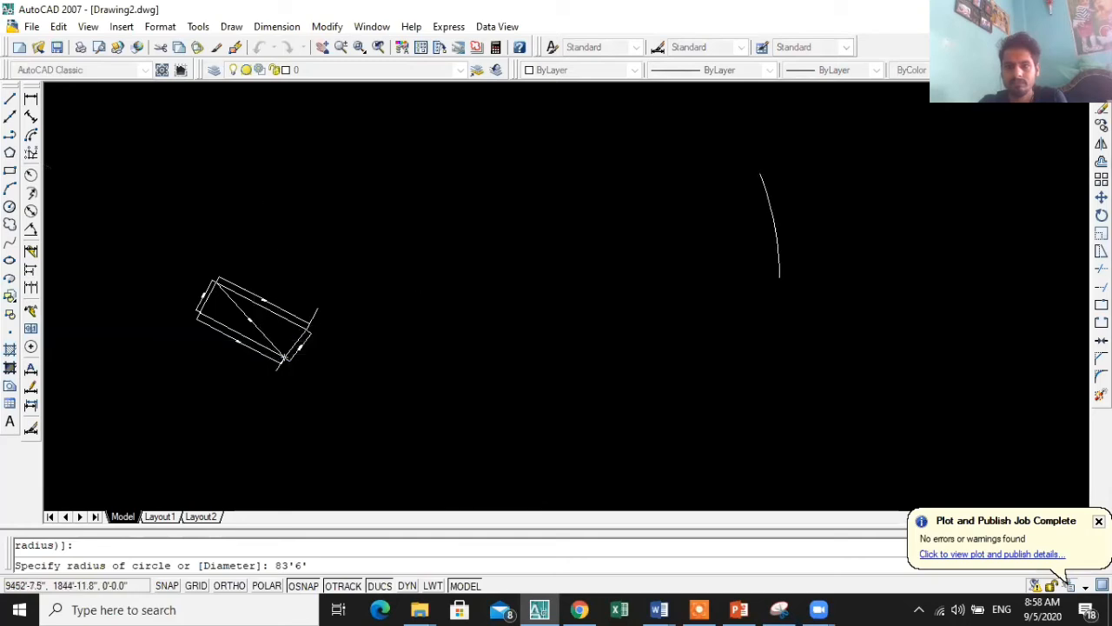
- Examine the dimensioned quadrilateral plot, reading the dimension labels along its lower long side, short end and diagonal
{"action": "scroll", "coordinate": [219, 356], "scroll_direction": "up", "scroll_amount": 5}
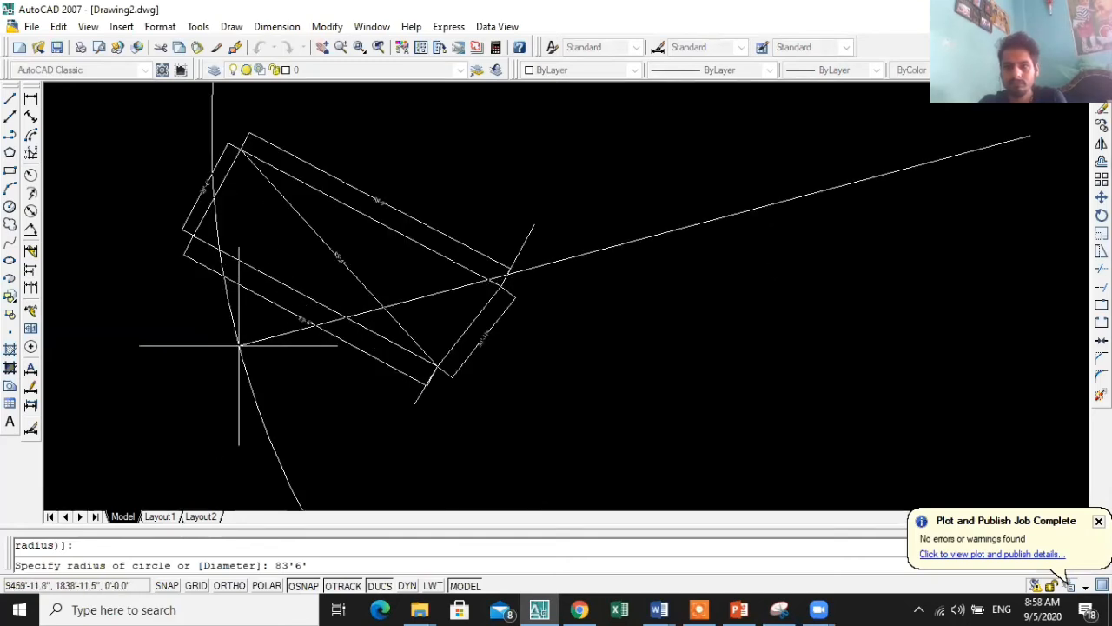
{"action": "scroll", "coordinate": [241, 347], "scroll_direction": "down", "scroll_amount": 3}
{"action": "scroll", "coordinate": [239, 345], "scroll_direction": "up", "scroll_amount": 2}
{"action": "scroll", "coordinate": [241, 346], "scroll_direction": "down", "scroll_amount": 1}
{"action": "scroll", "coordinate": [241, 346], "scroll_direction": "up", "scroll_amount": 3}
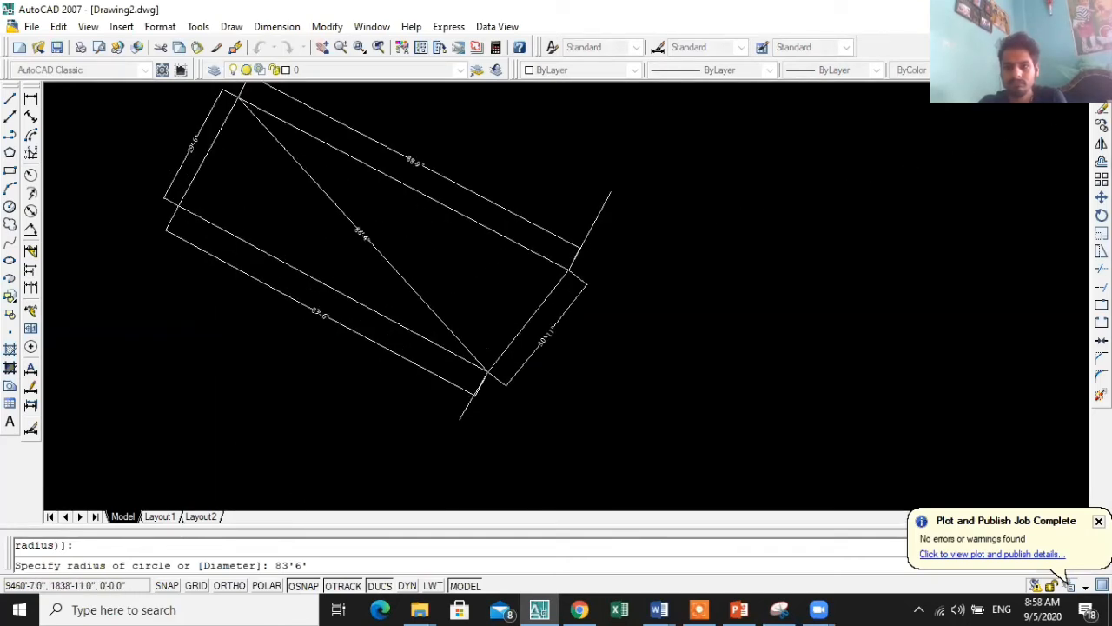
{"action": "scroll", "coordinate": [247, 348], "scroll_direction": "down", "scroll_amount": 3}
{"action": "scroll", "coordinate": [247, 347], "scroll_direction": "up", "scroll_amount": 3}
{"action": "scroll", "coordinate": [371, 323], "scroll_direction": "down", "scroll_amount": 4}
{"action": "scroll", "coordinate": [373, 330], "scroll_direction": "up", "scroll_amount": 2}
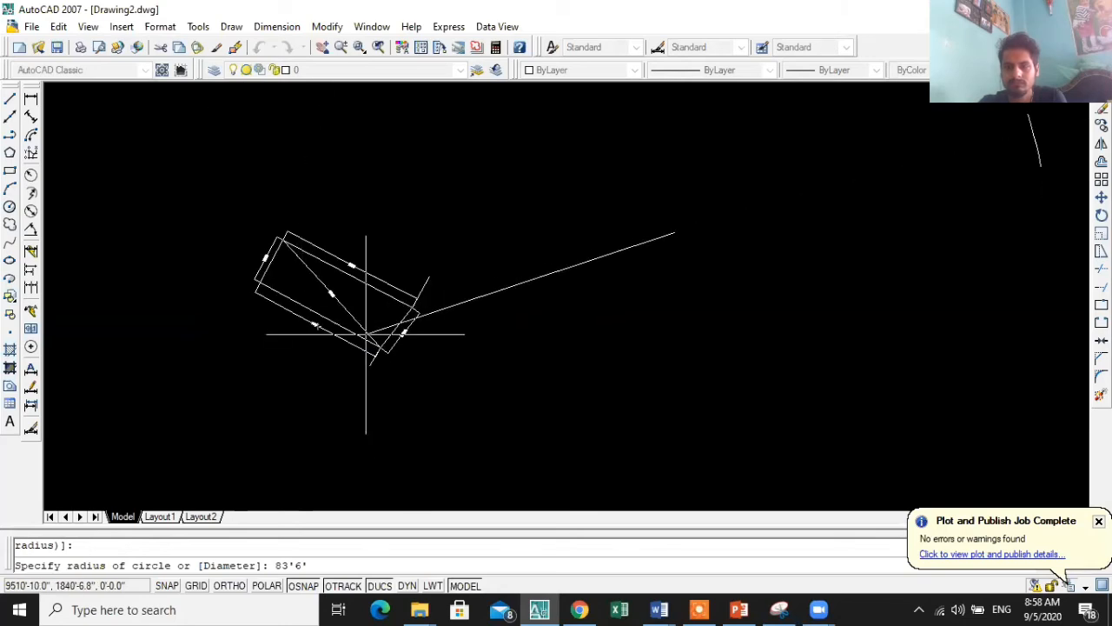
{"action": "scroll", "coordinate": [375, 334], "scroll_direction": "up", "scroll_amount": 3}
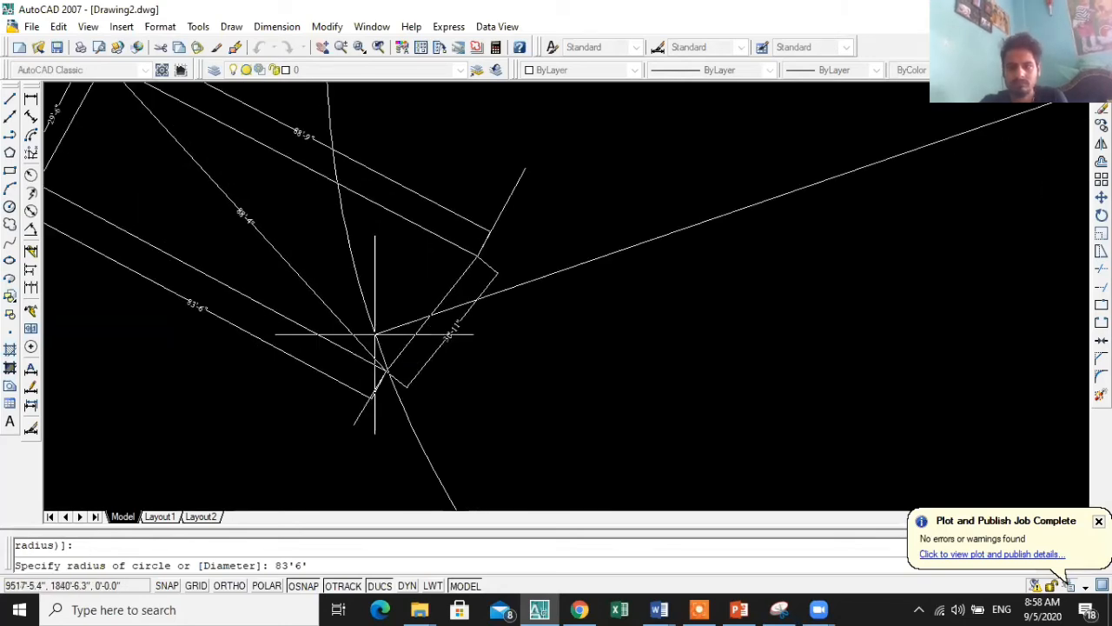
{"action": "scroll", "coordinate": [172, 306], "scroll_direction": "up", "scroll_amount": 3}
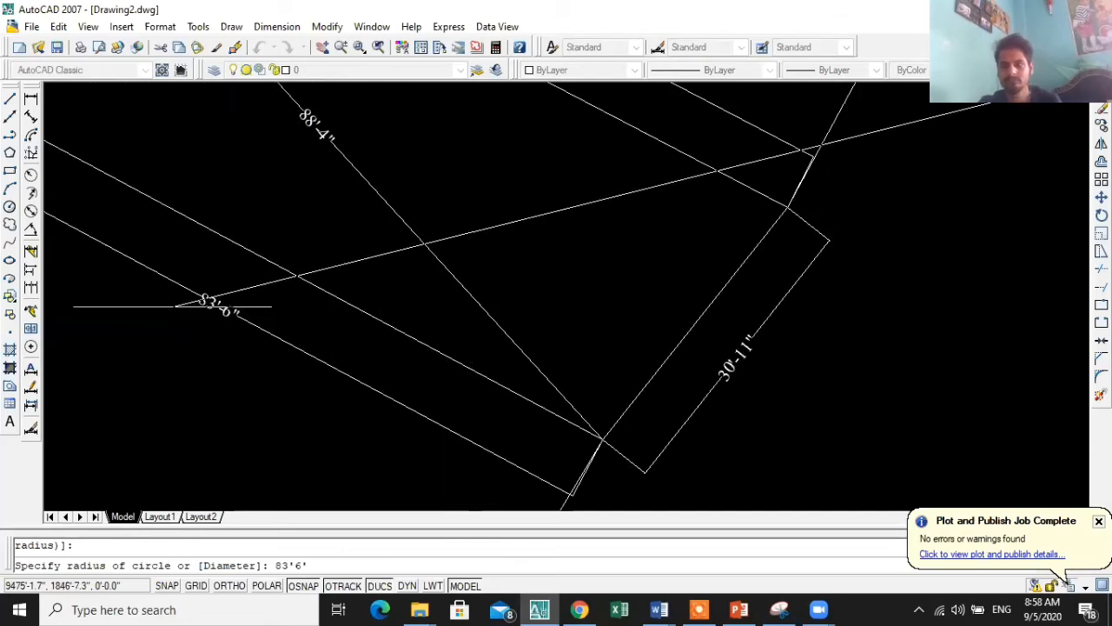
{"action": "scroll", "coordinate": [178, 306], "scroll_direction": "up", "scroll_amount": 3}
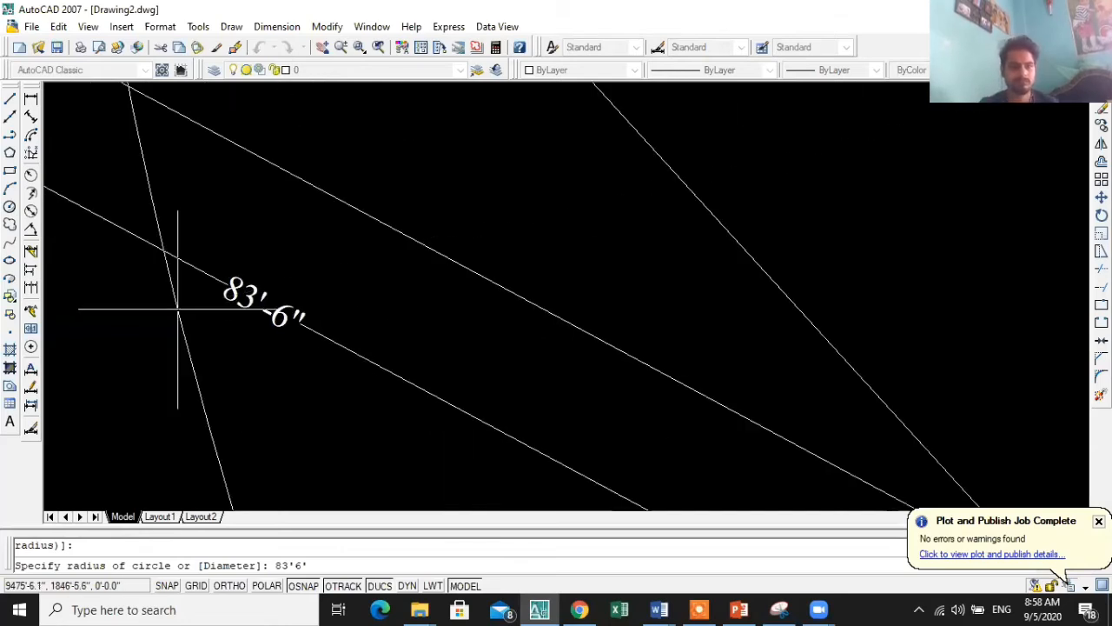
{"action": "scroll", "coordinate": [178, 308], "scroll_direction": "down", "scroll_amount": 10}
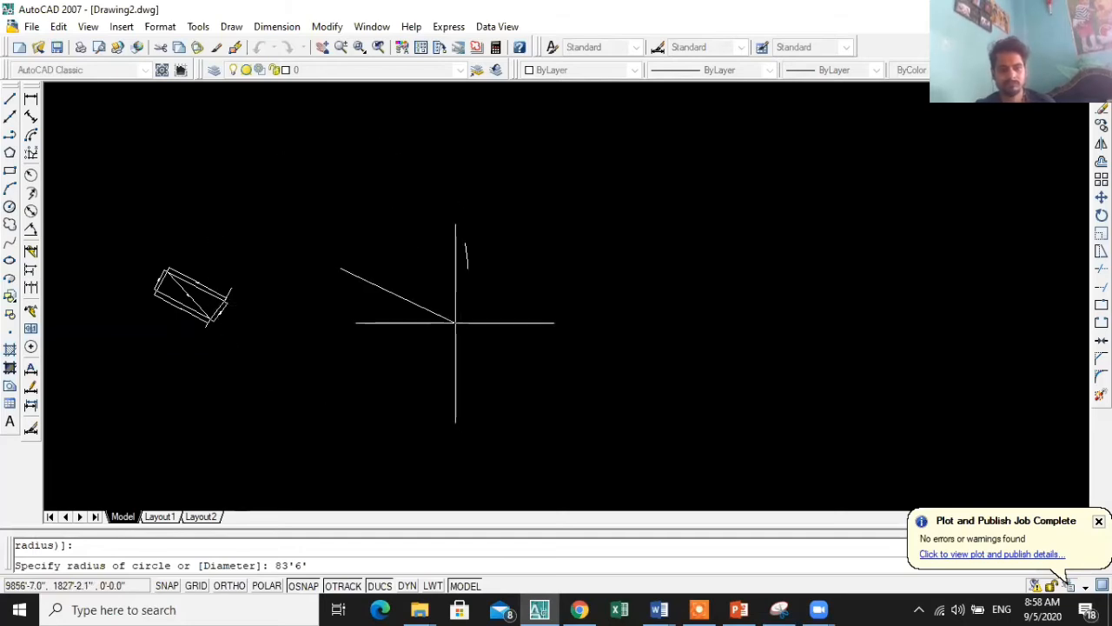
{"action": "scroll", "coordinate": [383, 318], "scroll_direction": "up", "scroll_amount": 2}
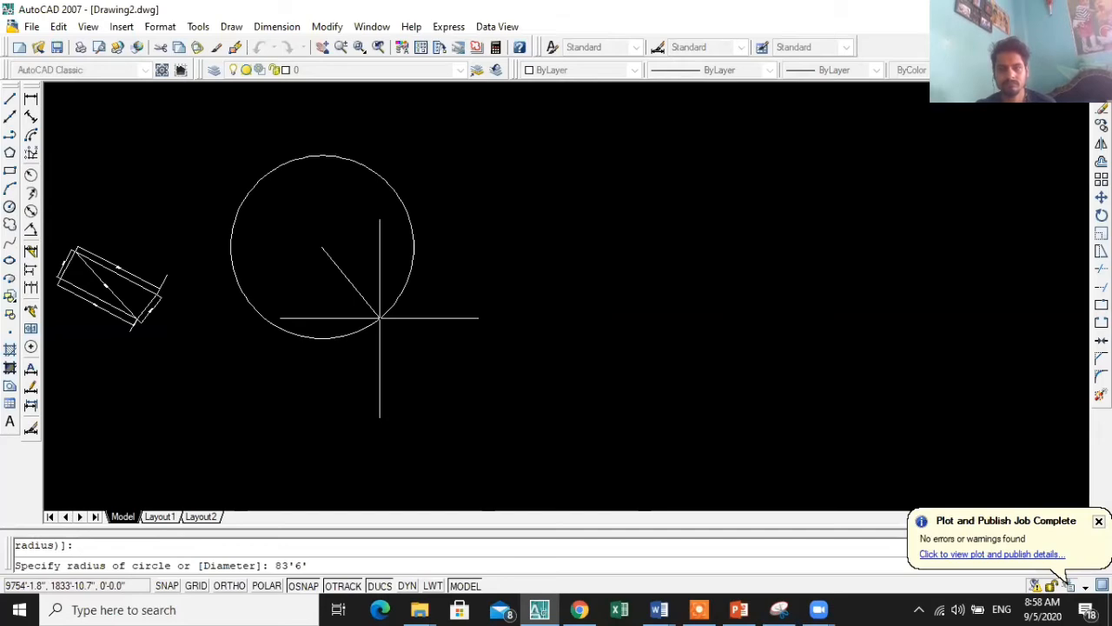
- Cancel the pending circle and draw a new one with a radius of 83'6" in the empty area beside the quadrilateral plot
{"action": "key", "text": "Return"}
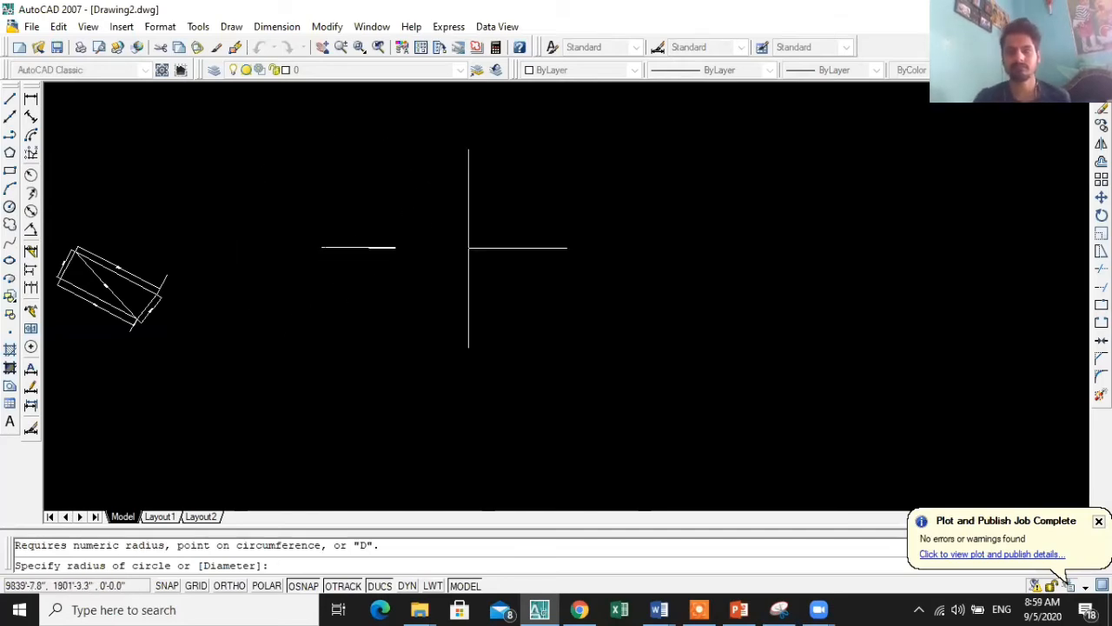
{"action": "key", "text": "Escape"}
{"action": "key", "text": "Return"}
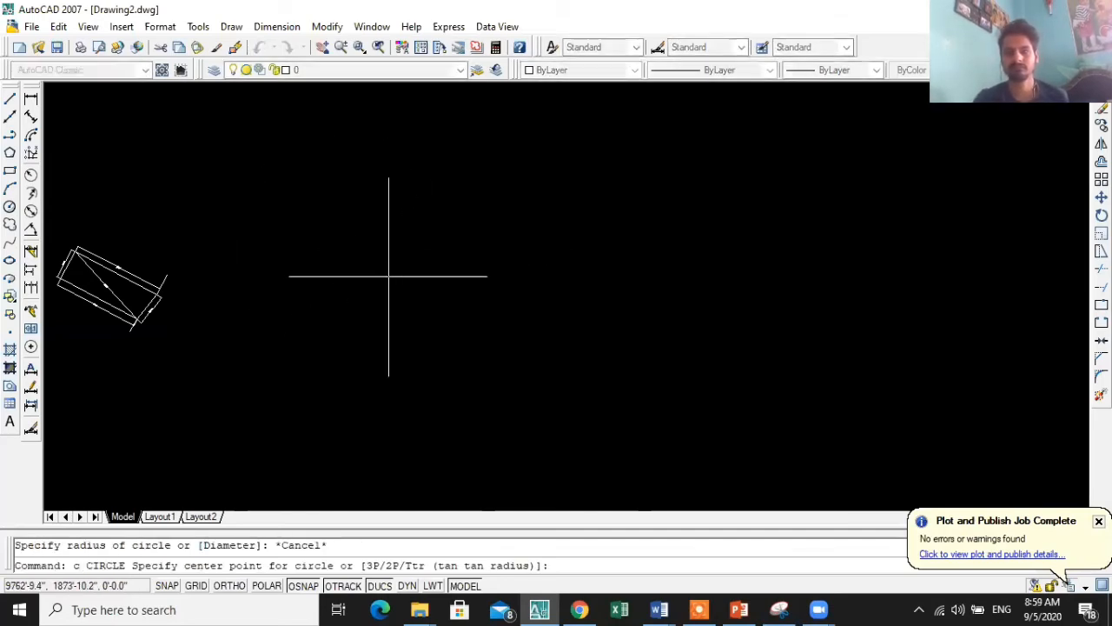
{"action": "left_click", "coordinate": [376, 257]}
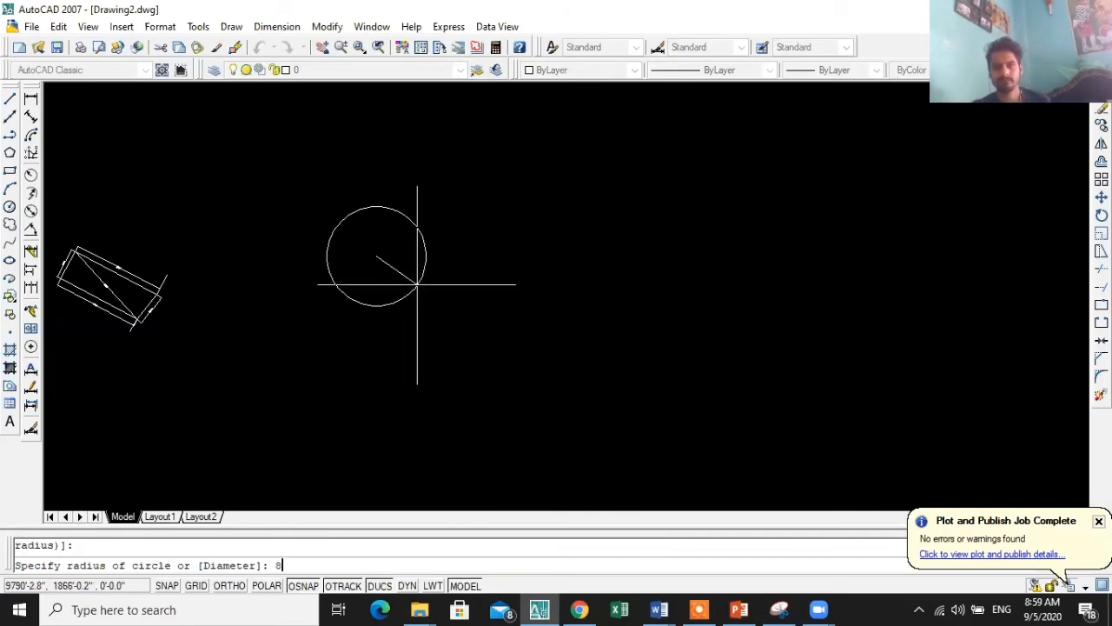
{"action": "type", "text": "83'5"}
{"action": "key", "text": "BackSpace"}
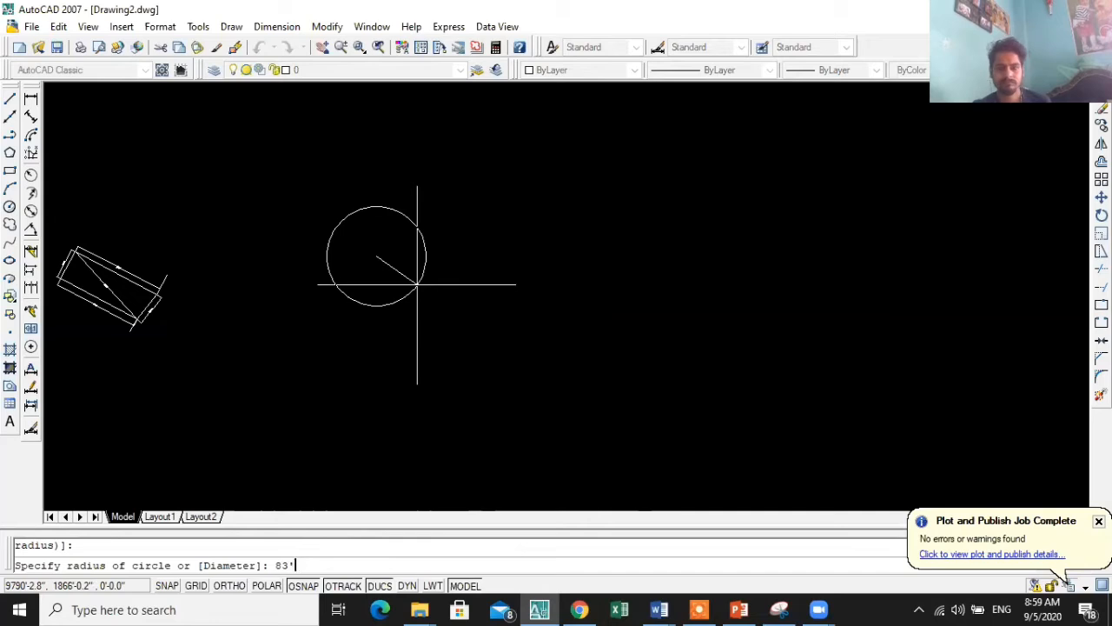
{"action": "type", "text": "6\""}
{"action": "key", "text": "Return"}
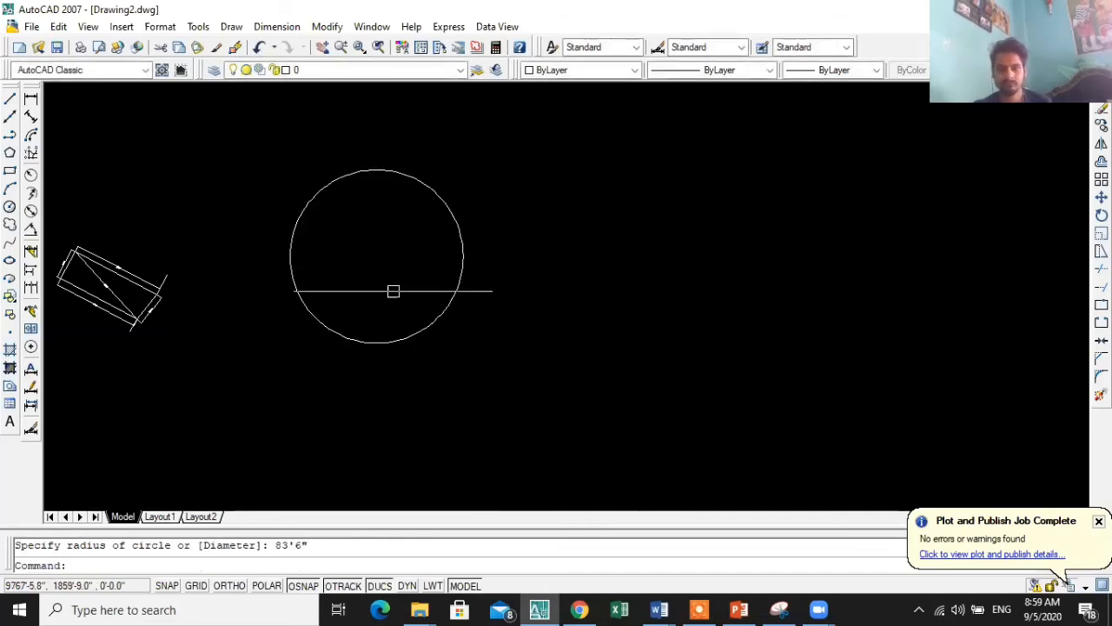
- Examine the plot's lower corner and the dimension of the short side that meets the lower long side there
{"action": "scroll", "coordinate": [54, 301], "scroll_direction": "up", "scroll_amount": 3}
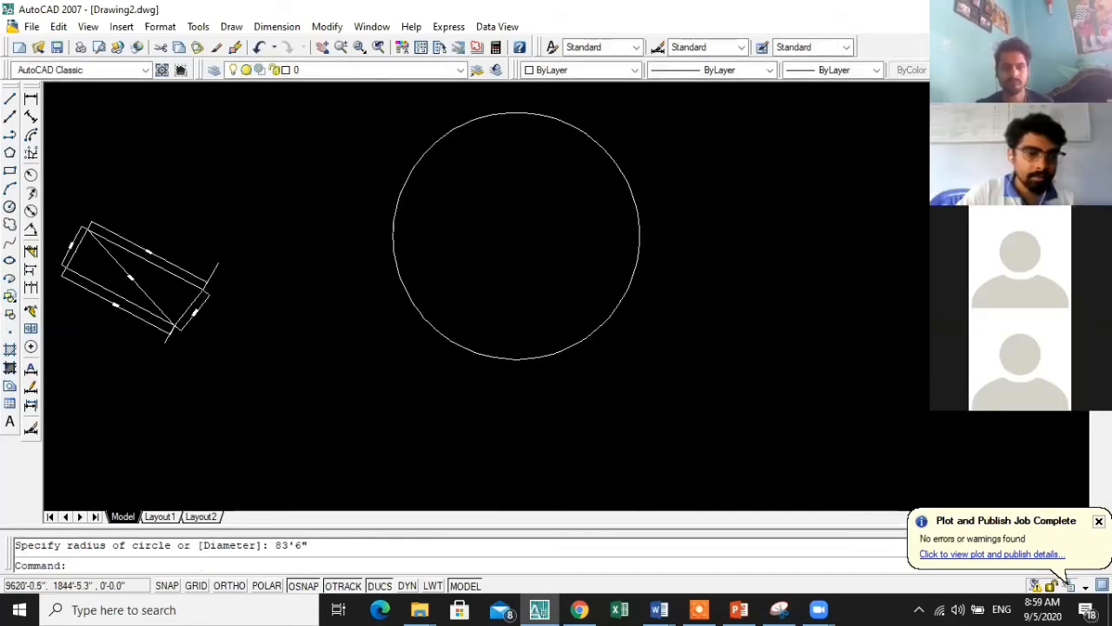
{"action": "scroll", "coordinate": [407, 326], "scroll_direction": "down", "scroll_amount": 4}
{"action": "scroll", "coordinate": [224, 337], "scroll_direction": "up", "scroll_amount": 2}
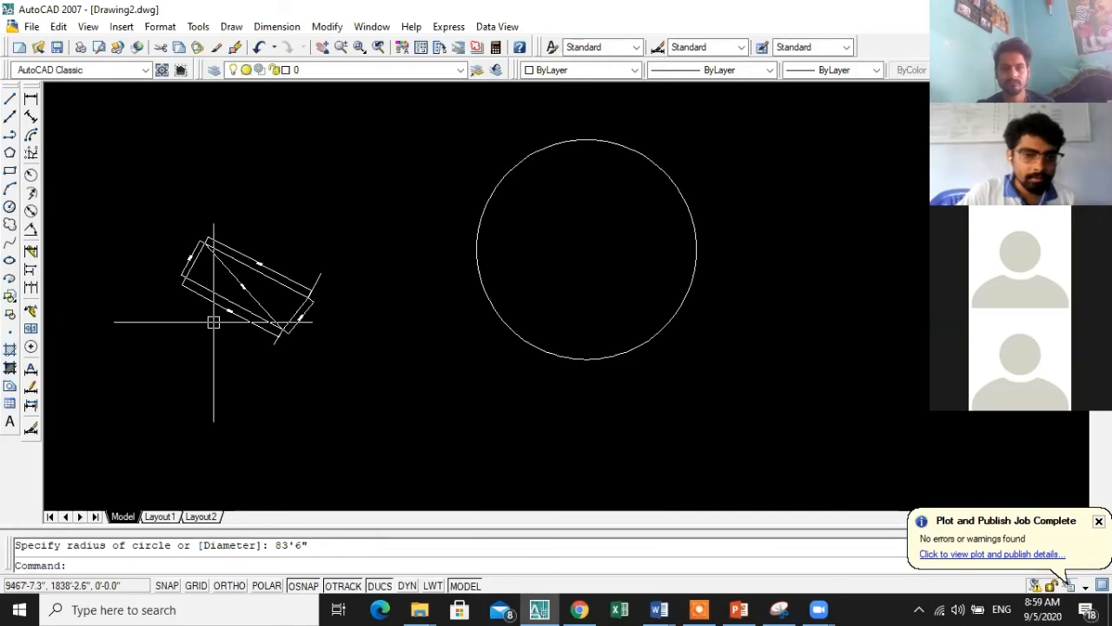
{"action": "scroll", "coordinate": [213, 322], "scroll_direction": "up", "scroll_amount": 4}
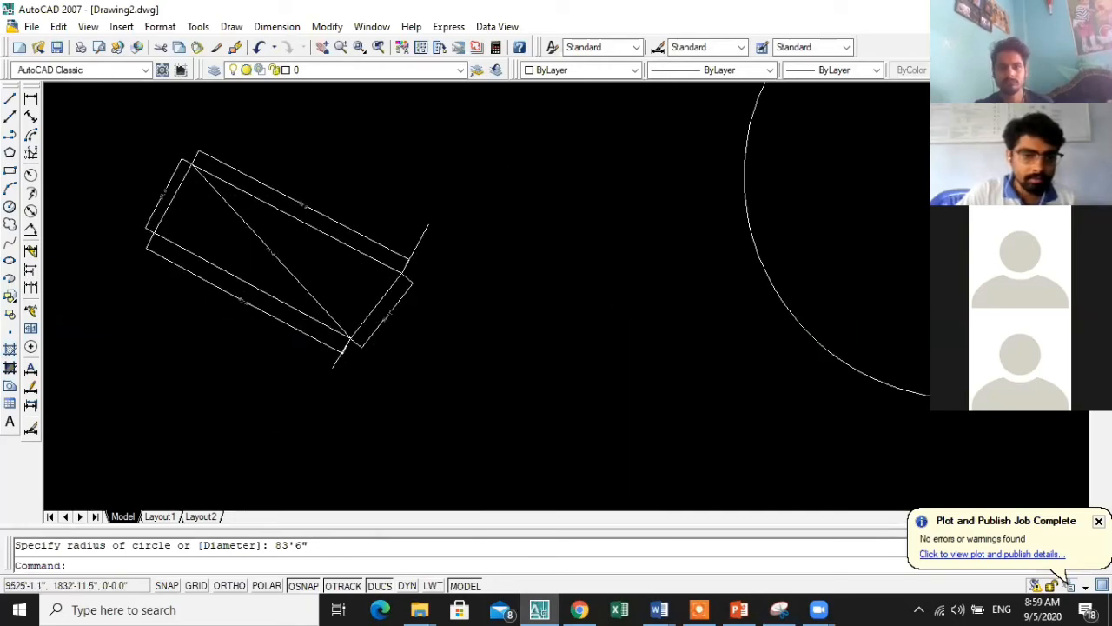
{"action": "scroll", "coordinate": [340, 330], "scroll_direction": "up", "scroll_amount": 5}
{"action": "scroll", "coordinate": [425, 347], "scroll_direction": "down", "scroll_amount": 5}
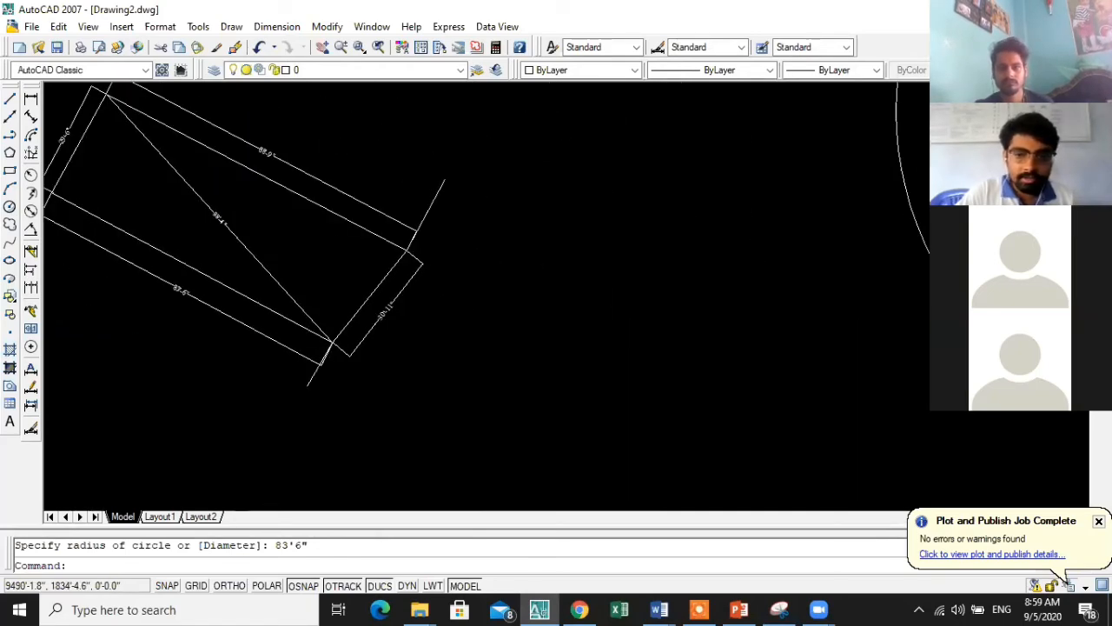
{"action": "scroll", "coordinate": [228, 339], "scroll_direction": "down", "scroll_amount": 3}
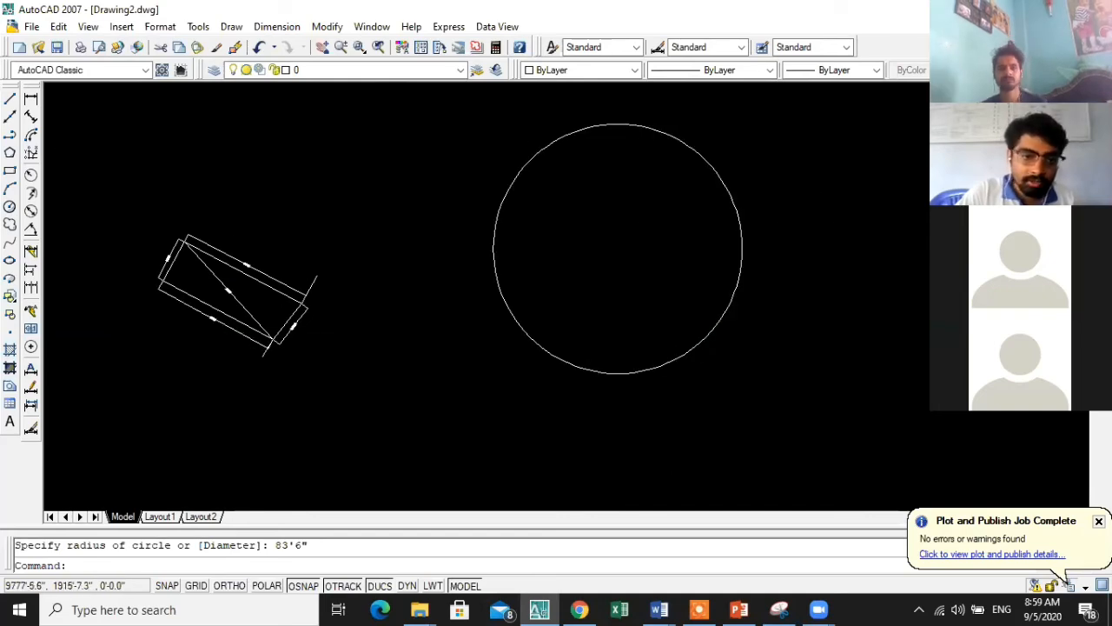
{"action": "scroll", "coordinate": [248, 344], "scroll_direction": "up", "scroll_amount": 2}
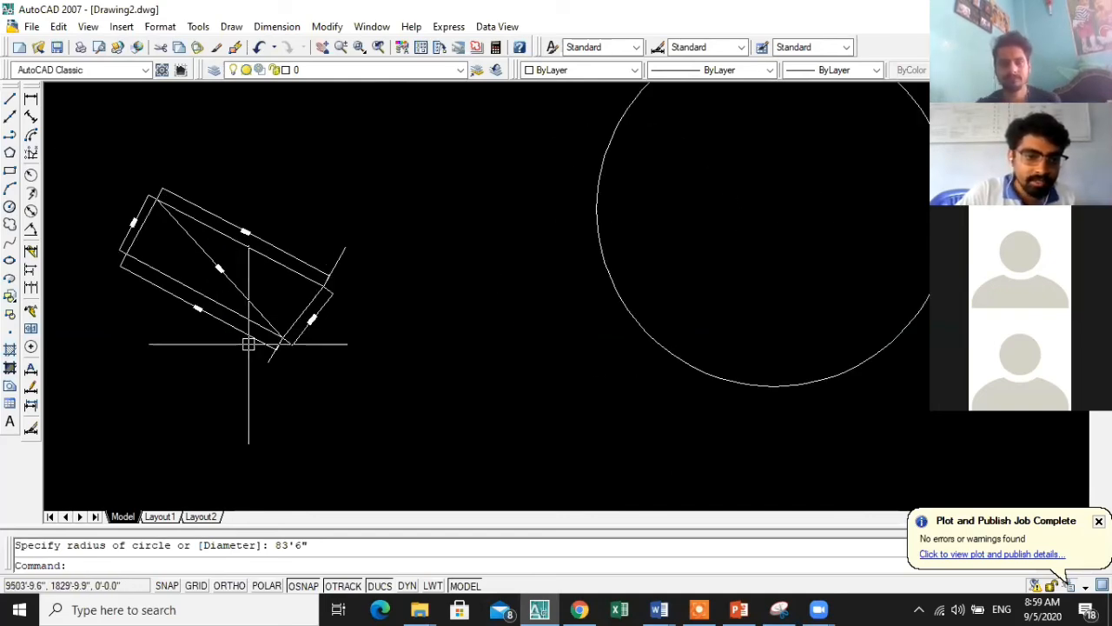
{"action": "scroll", "coordinate": [249, 344], "scroll_direction": "up", "scroll_amount": 3}
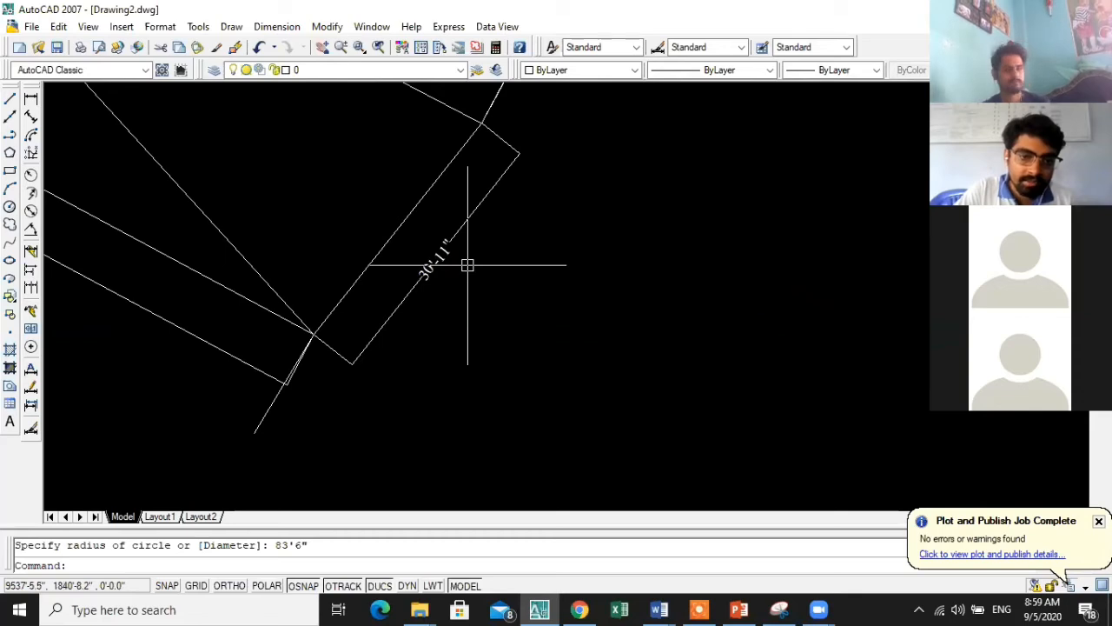
{"action": "scroll", "coordinate": [470, 286], "scroll_direction": "down", "scroll_amount": 2}
{"action": "scroll", "coordinate": [404, 356], "scroll_direction": "down", "scroll_amount": 2}
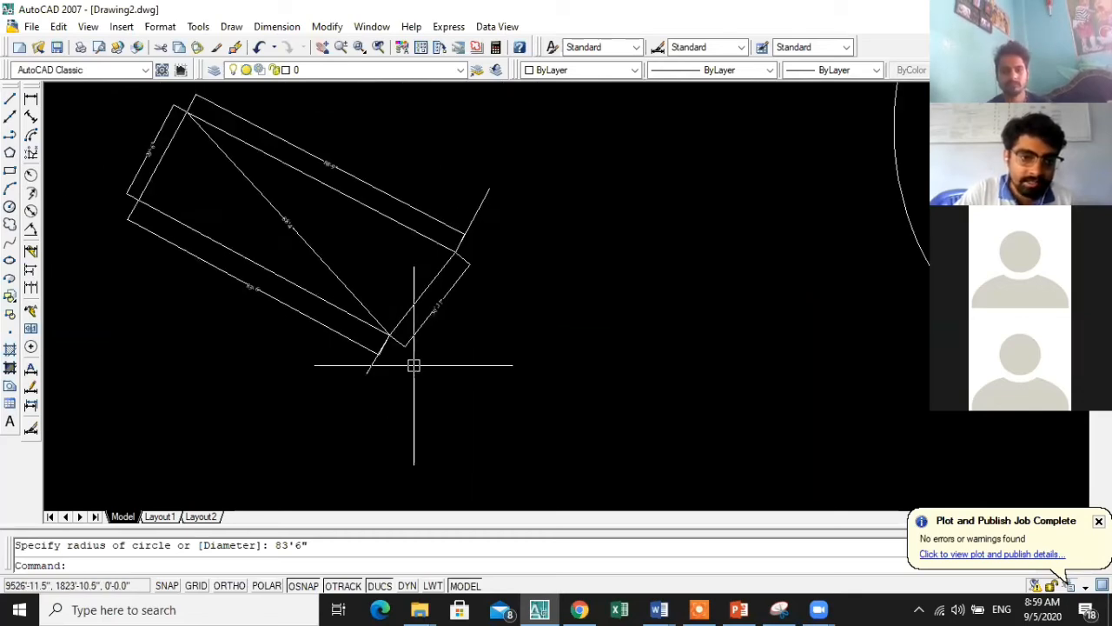
{"action": "scroll", "coordinate": [377, 336], "scroll_direction": "up", "scroll_amount": 3}
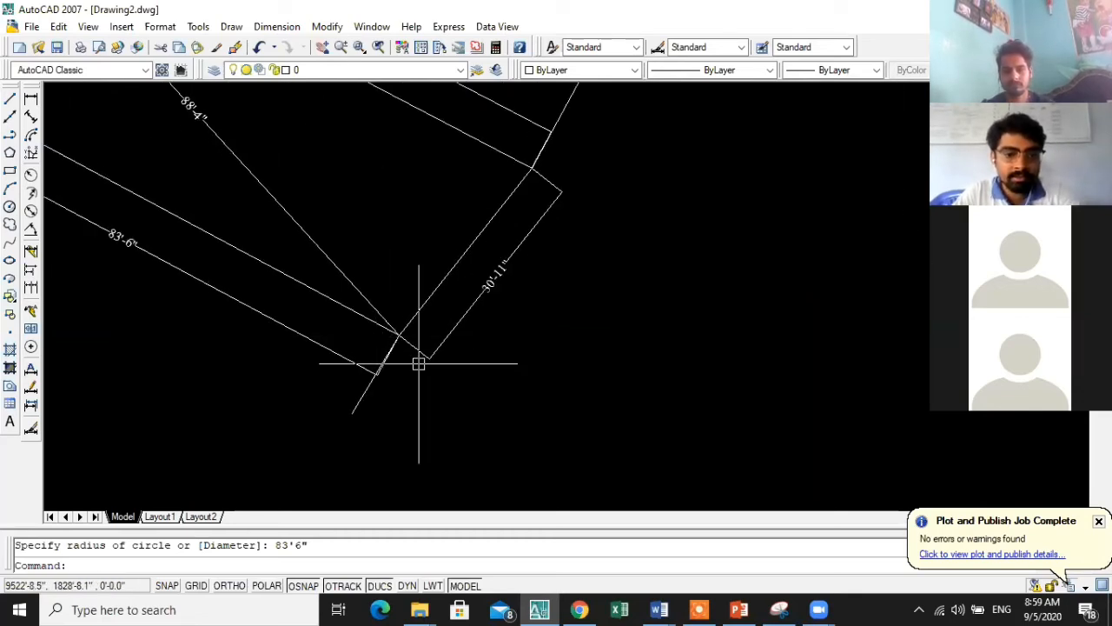
{"action": "scroll", "coordinate": [354, 337], "scroll_direction": "up", "scroll_amount": 2}
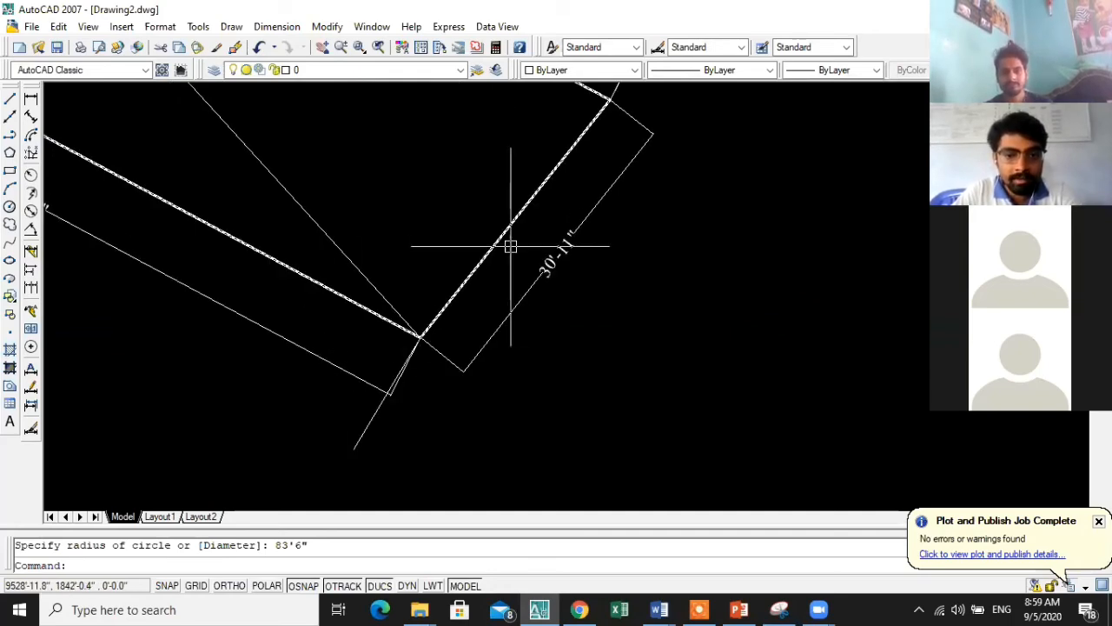
- Examine the long side and diagonal dimensions of the plot, and compare the plot with the drawn circle
{"action": "scroll", "coordinate": [565, 344], "scroll_direction": "down", "scroll_amount": 2}
{"action": "scroll", "coordinate": [585, 378], "scroll_direction": "down", "scroll_amount": 3}
{"action": "scroll", "coordinate": [444, 310], "scroll_direction": "up", "scroll_amount": 4}
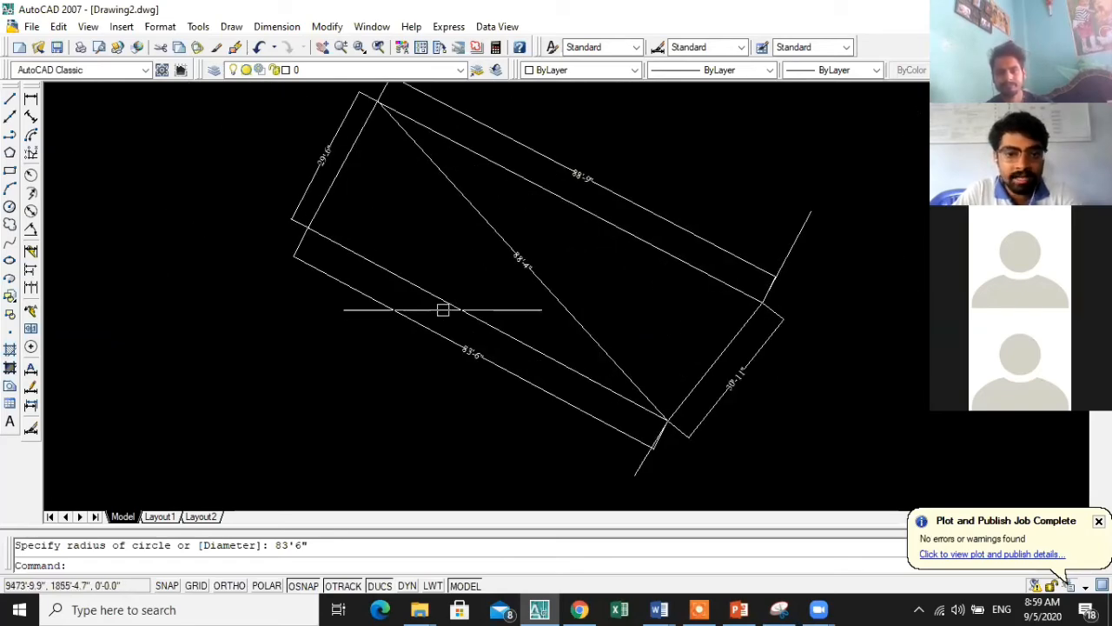
{"action": "scroll", "coordinate": [525, 261], "scroll_direction": "up", "scroll_amount": 5}
{"action": "scroll", "coordinate": [386, 266], "scroll_direction": "down", "scroll_amount": 2}
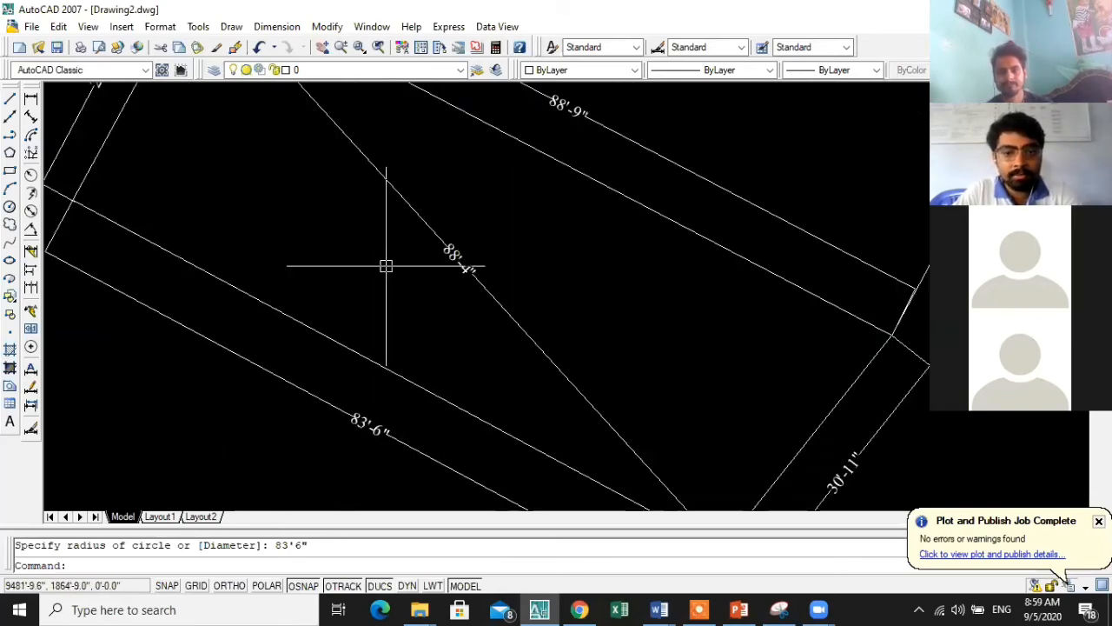
{"action": "scroll", "coordinate": [385, 266], "scroll_direction": "down", "scroll_amount": 3}
{"action": "scroll", "coordinate": [412, 365], "scroll_direction": "down", "scroll_amount": 4}
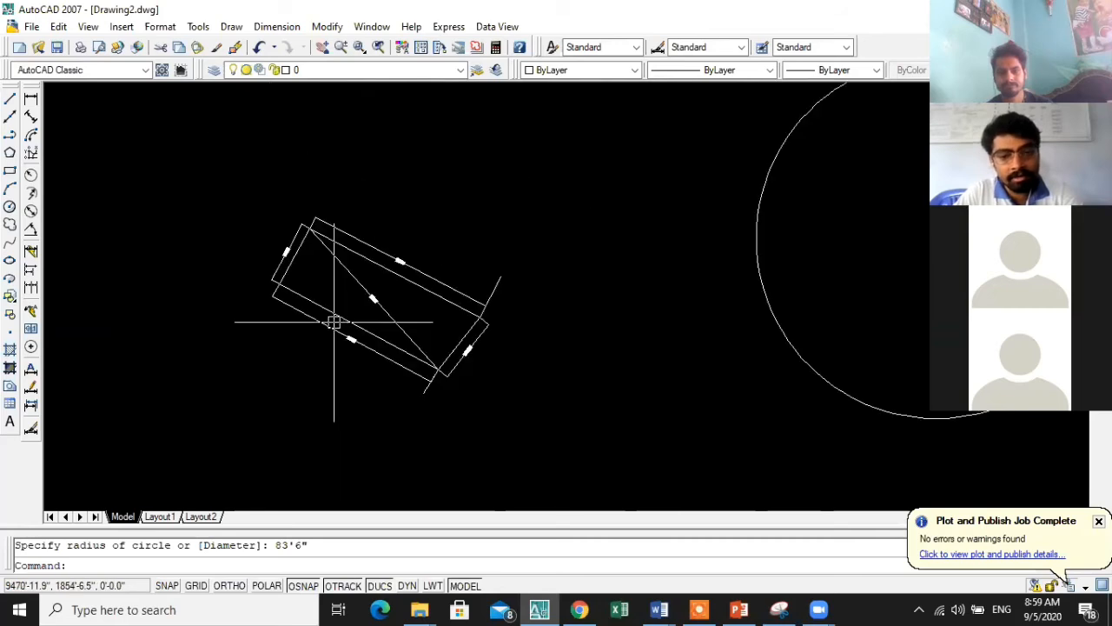
{"action": "scroll", "coordinate": [334, 321], "scroll_direction": "down", "scroll_amount": 2}
{"action": "scroll", "coordinate": [777, 343], "scroll_direction": "up", "scroll_amount": 1}
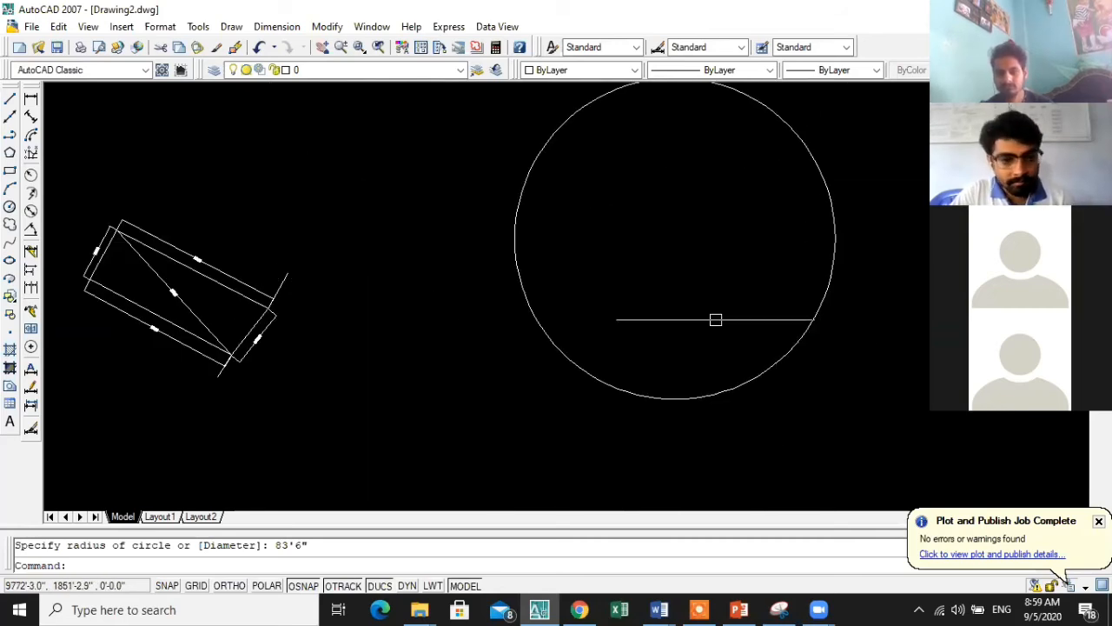
{"action": "scroll", "coordinate": [287, 391], "scroll_direction": "up", "scroll_amount": 2}
{"action": "scroll", "coordinate": [234, 322], "scroll_direction": "up", "scroll_amount": 3}
{"action": "left_click", "coordinate": [201, 278]}
{"action": "scroll", "coordinate": [240, 337], "scroll_direction": "down", "scroll_amount": 4}
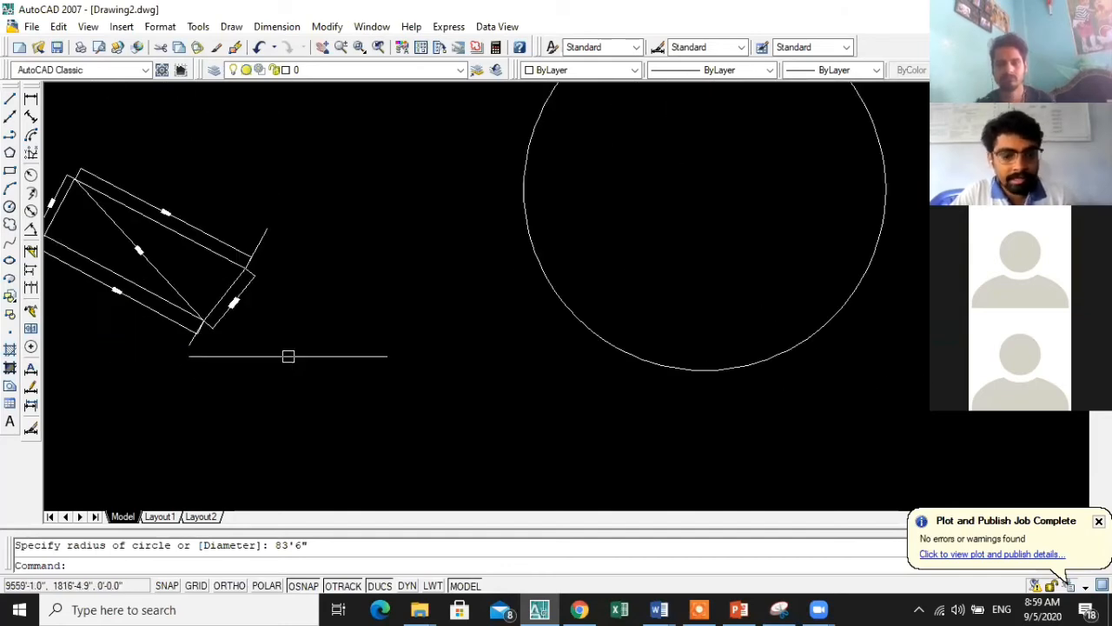
- Draw a second circle with a radius of 30'11", centred on the lower-right part of the large circle's circumference
{"action": "key", "text": "Return"}
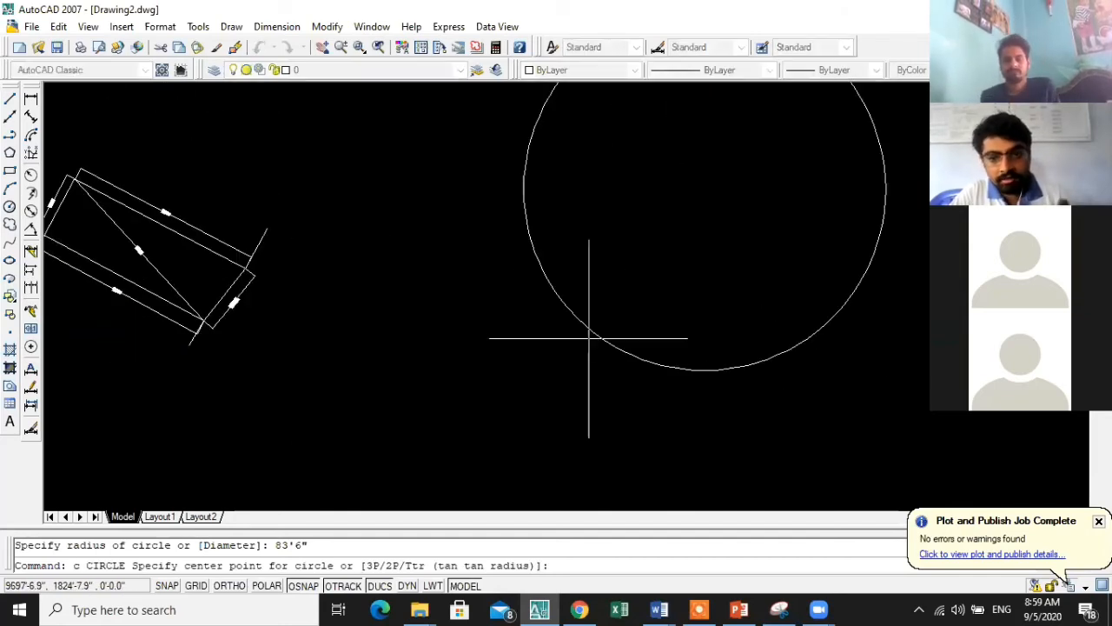
{"action": "scroll", "coordinate": [487, 348], "scroll_direction": "down", "scroll_amount": 4}
{"action": "scroll", "coordinate": [589, 339], "scroll_direction": "up", "scroll_amount": 3}
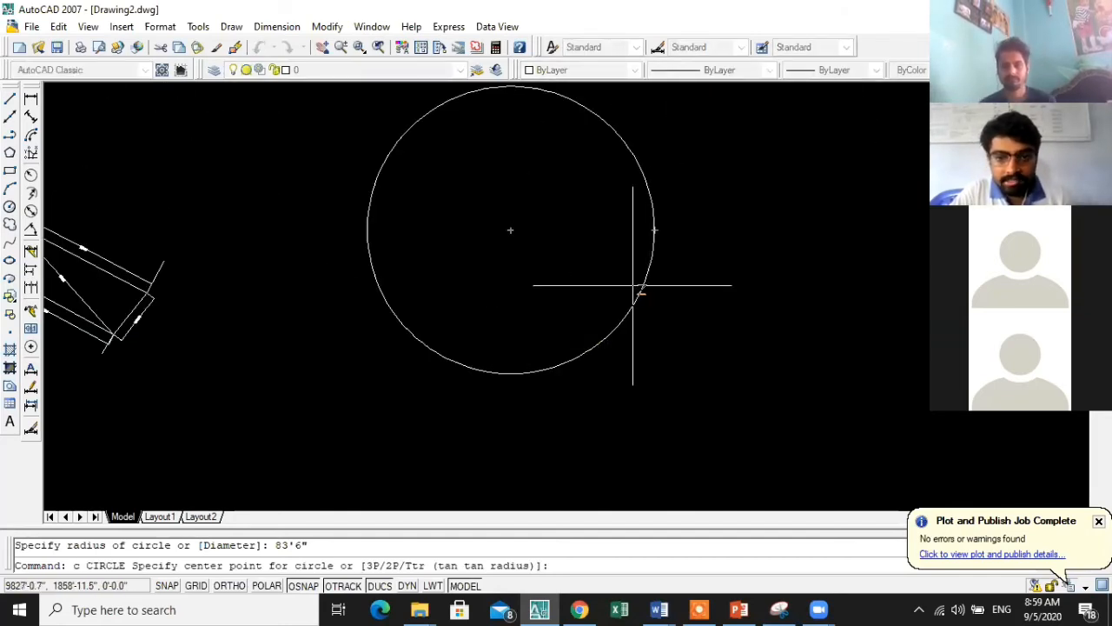
{"action": "left_click", "coordinate": [607, 335]}
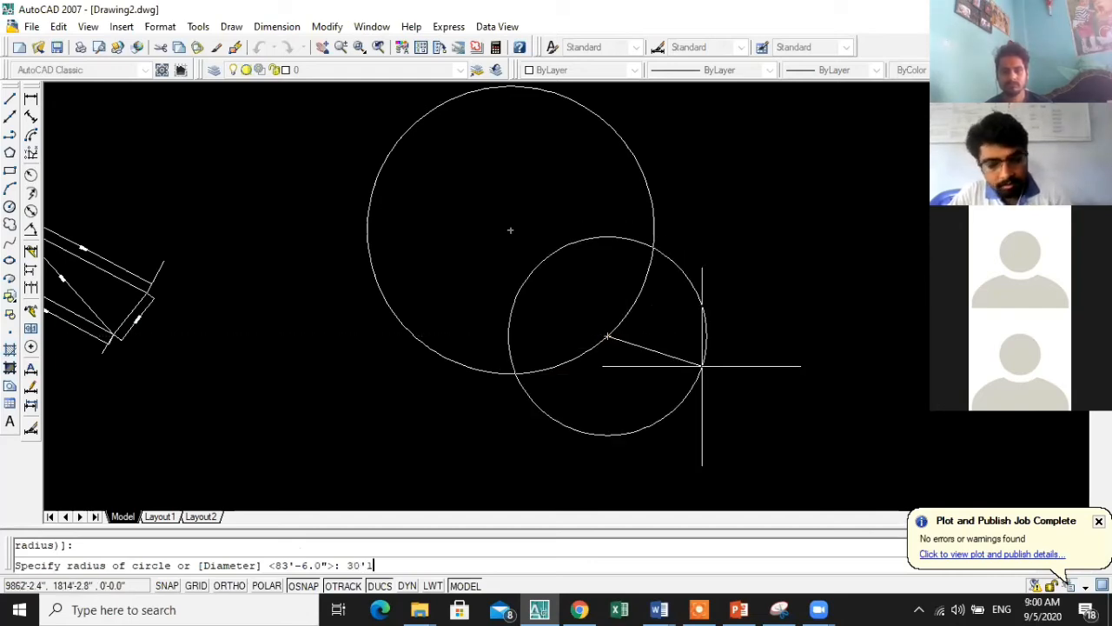
{"action": "key", "text": "Return"}
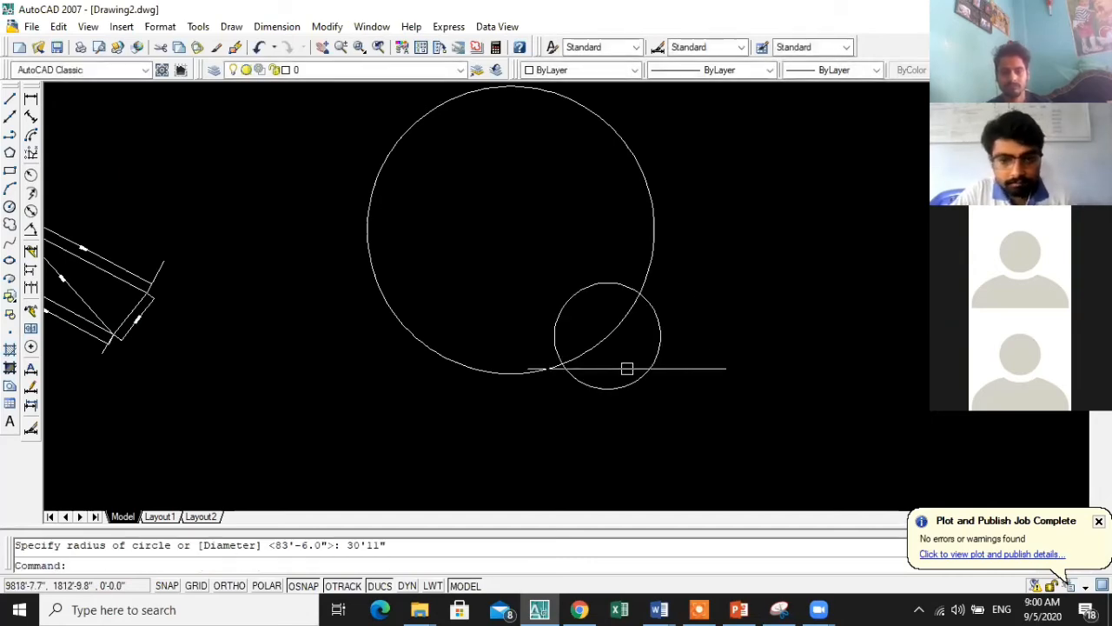
- Examine where the small circle crosses the large circle and compare these crossings with the corners and sides of the quadrilateral plot
{"action": "scroll", "coordinate": [566, 345], "scroll_direction": "up", "scroll_amount": 2}
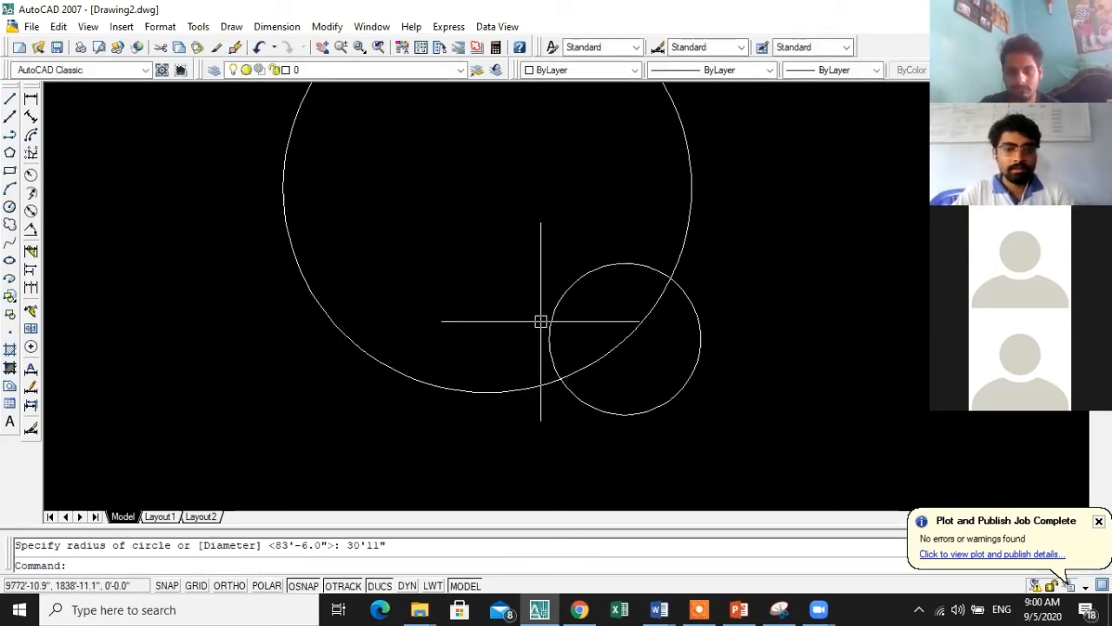
{"action": "scroll", "coordinate": [556, 378], "scroll_direction": "up", "scroll_amount": 3}
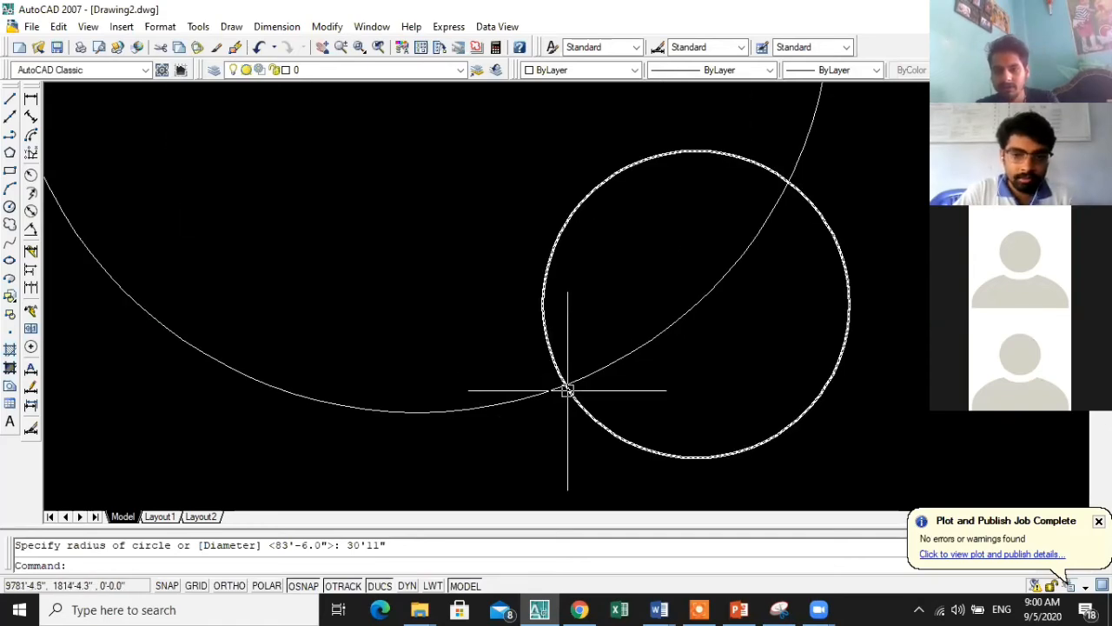
{"action": "scroll", "coordinate": [665, 332], "scroll_direction": "down", "scroll_amount": 3}
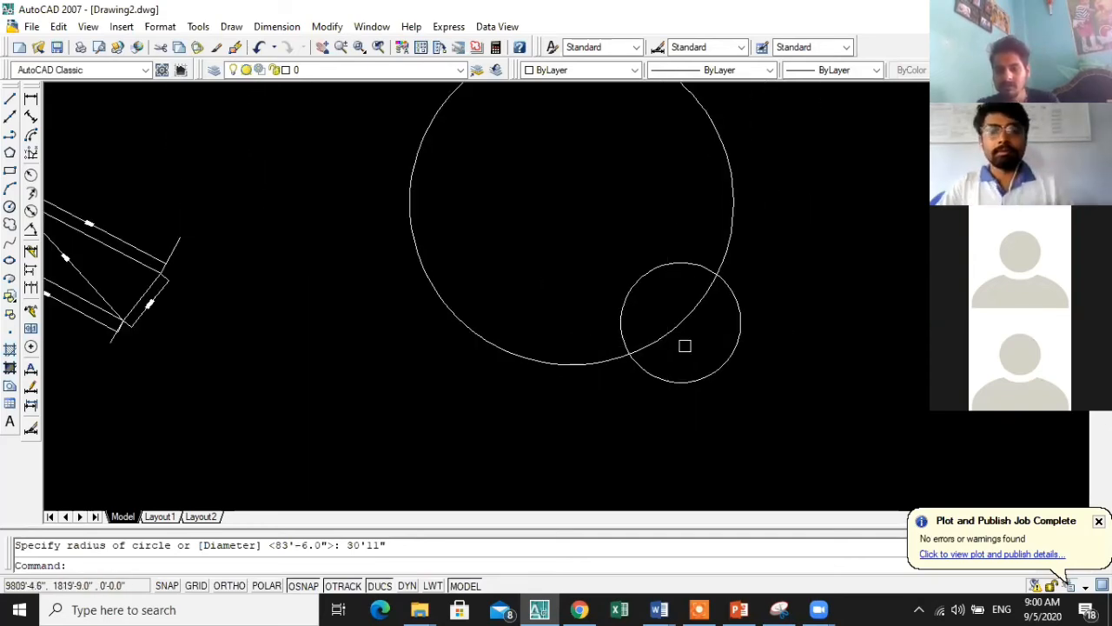
{"action": "scroll", "coordinate": [741, 344], "scroll_direction": "down", "scroll_amount": 2}
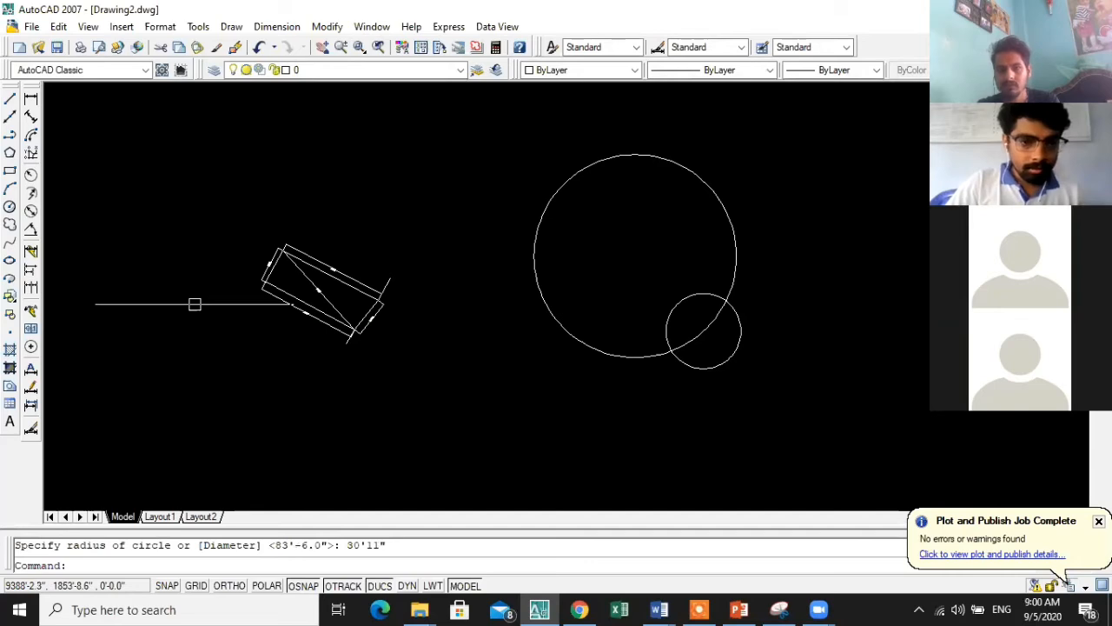
{"action": "scroll", "coordinate": [195, 305], "scroll_direction": "up", "scroll_amount": 3}
{"action": "scroll", "coordinate": [107, 298], "scroll_direction": "down", "scroll_amount": 2}
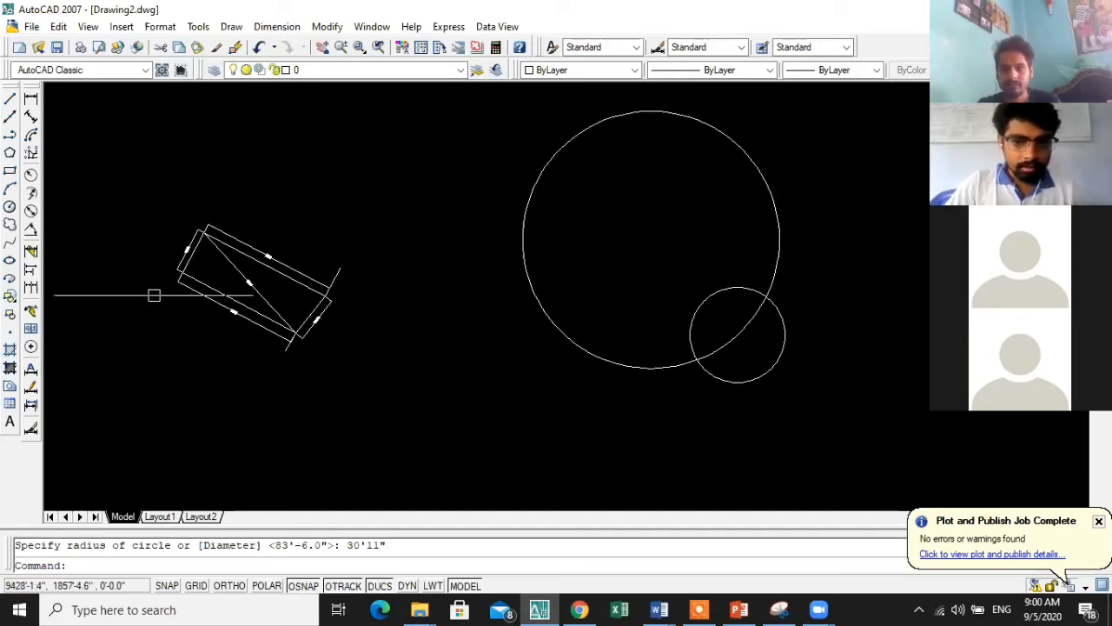
{"action": "scroll", "coordinate": [196, 314], "scroll_direction": "up", "scroll_amount": 5}
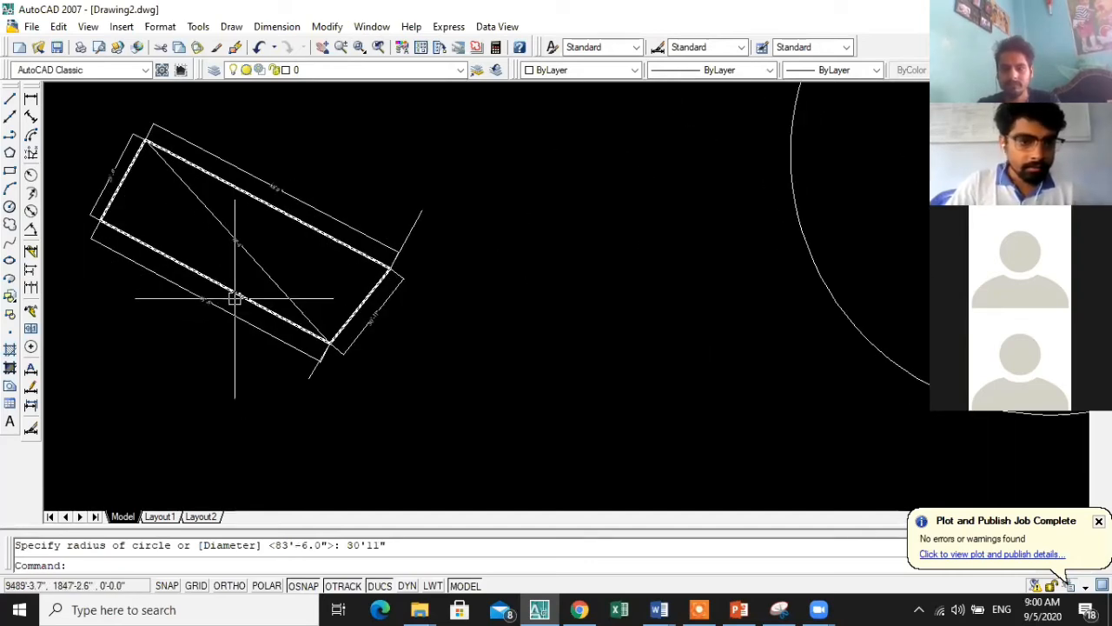
{"action": "scroll", "coordinate": [217, 183], "scroll_direction": "down", "scroll_amount": 4}
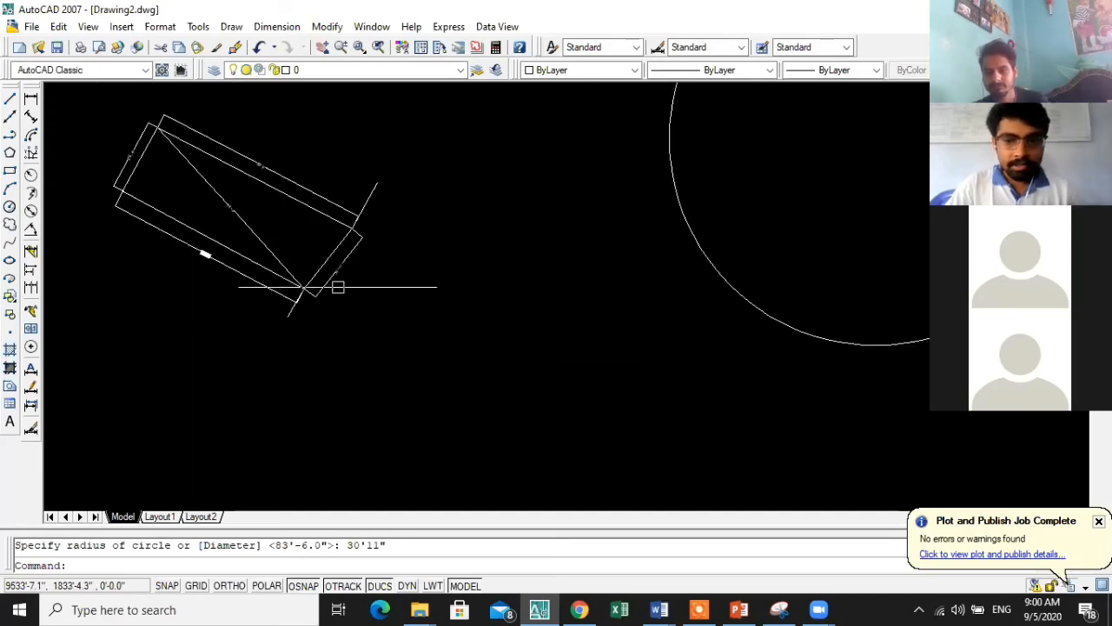
{"action": "scroll", "coordinate": [338, 287], "scroll_direction": "down", "scroll_amount": 3}
{"action": "scroll", "coordinate": [519, 310], "scroll_direction": "up", "scroll_amount": 5}
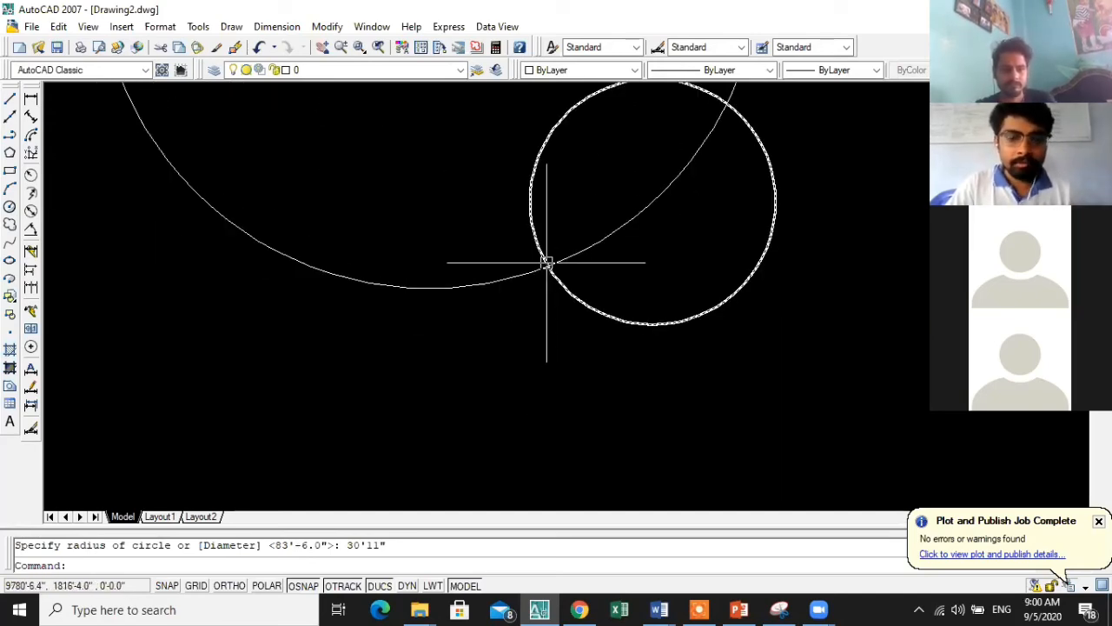
{"action": "scroll", "coordinate": [528, 296], "scroll_direction": "down", "scroll_amount": 2}
{"action": "scroll", "coordinate": [528, 295], "scroll_direction": "down", "scroll_amount": 2}
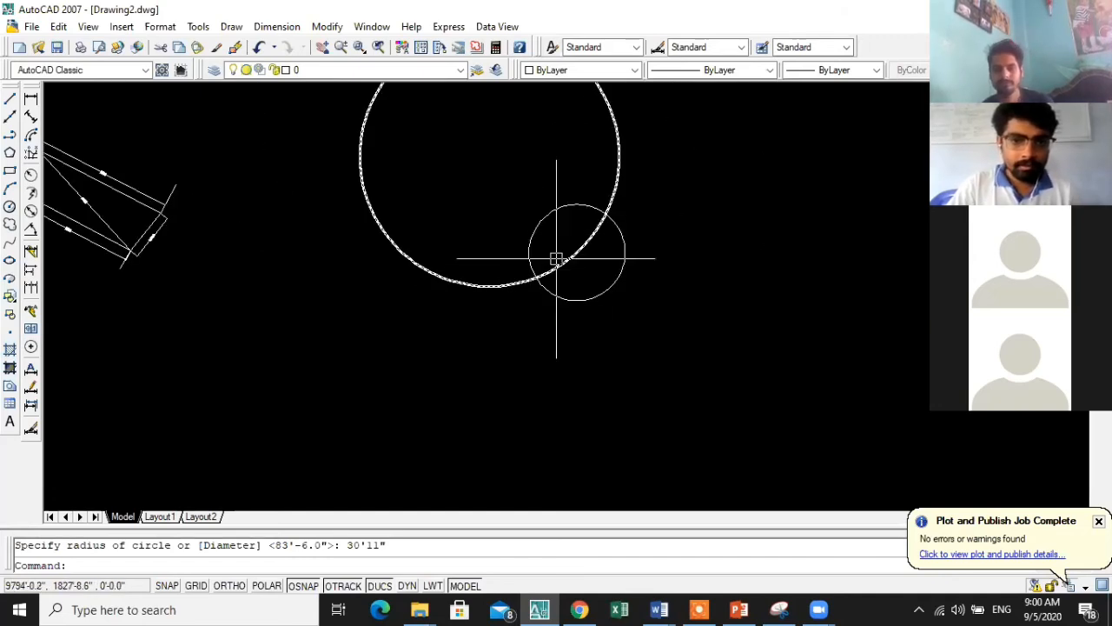
{"action": "scroll", "coordinate": [633, 250], "scroll_direction": "down", "scroll_amount": 2}
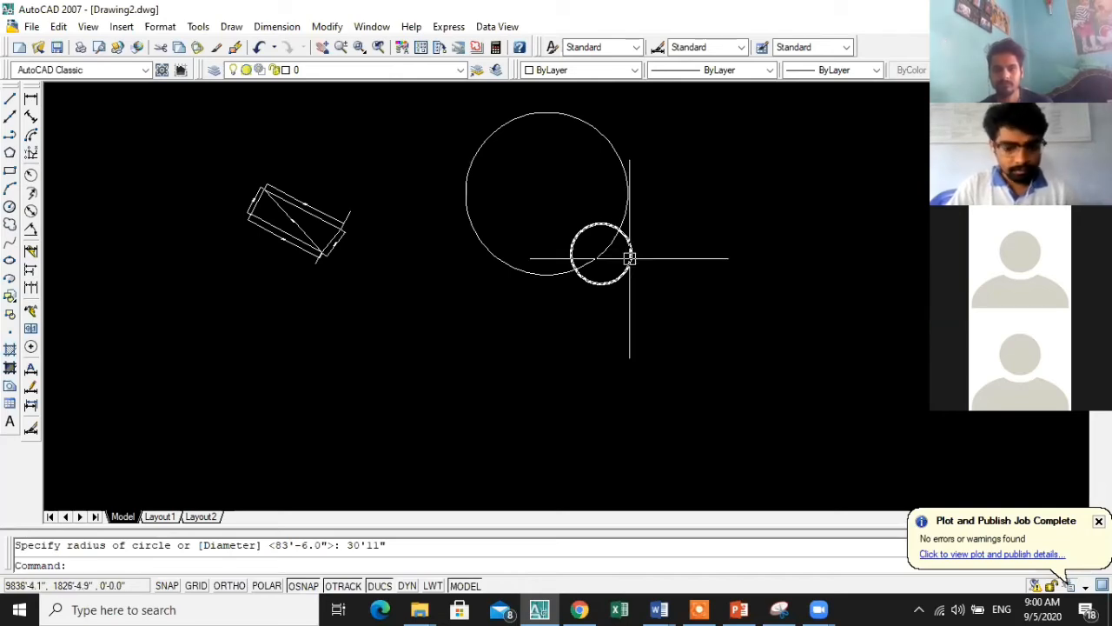
- With the Circle command started, examine the plot's diagonal and side dimensions against the two drawn circles to choose the next centre and radius
{"action": "key", "text": "Return"}
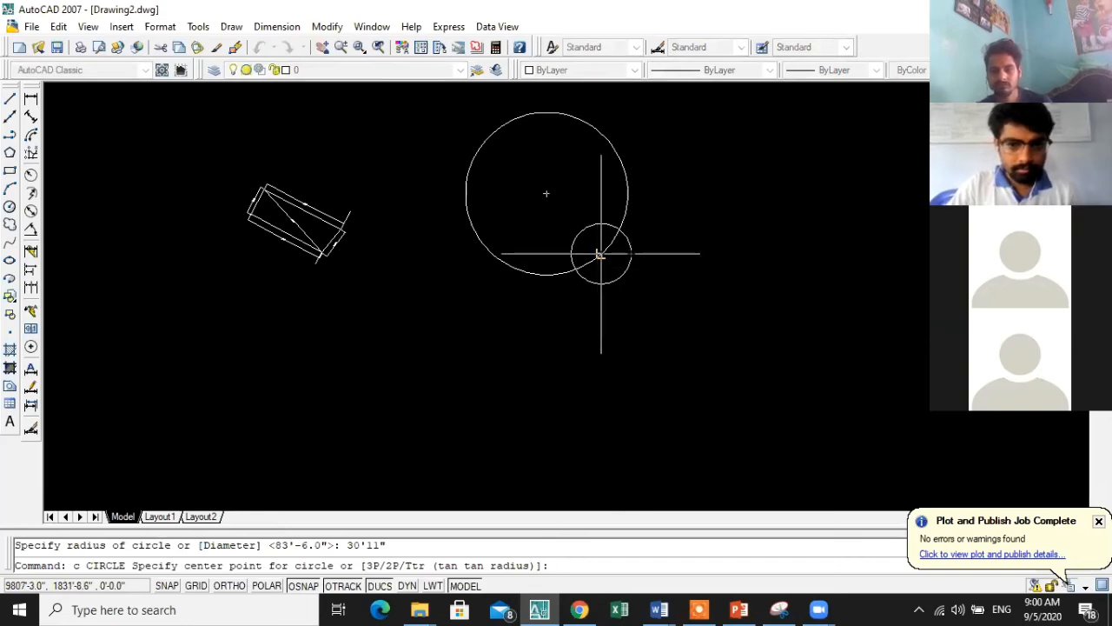
{"action": "scroll", "coordinate": [300, 213], "scroll_direction": "up", "scroll_amount": 5}
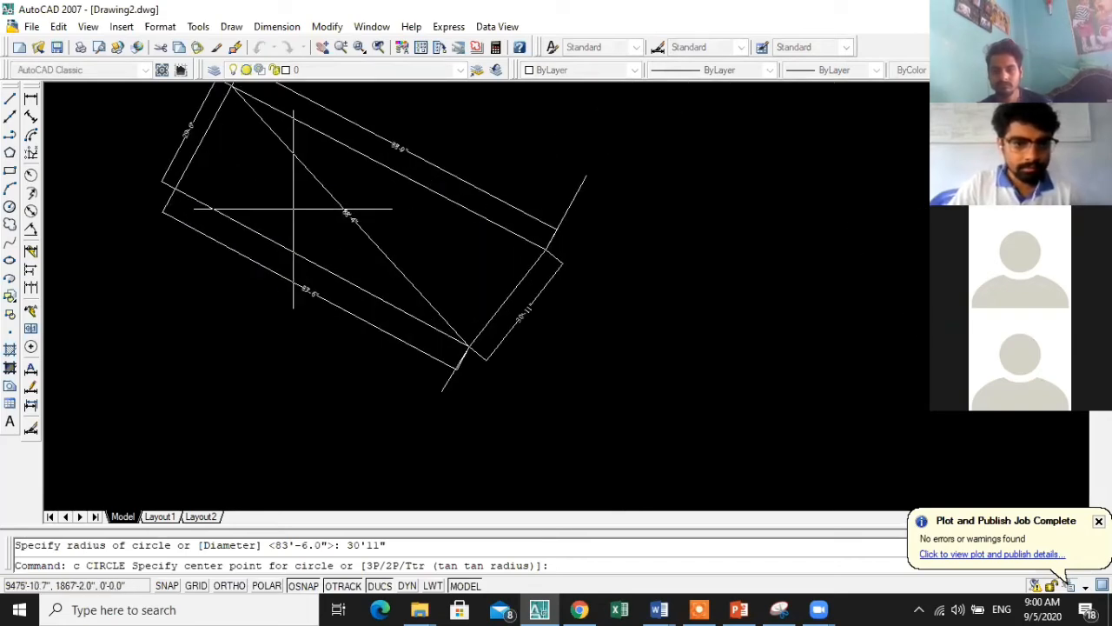
{"action": "scroll", "coordinate": [322, 277], "scroll_direction": "up", "scroll_amount": 6}
{"action": "scroll", "coordinate": [475, 356], "scroll_direction": "down", "scroll_amount": 4}
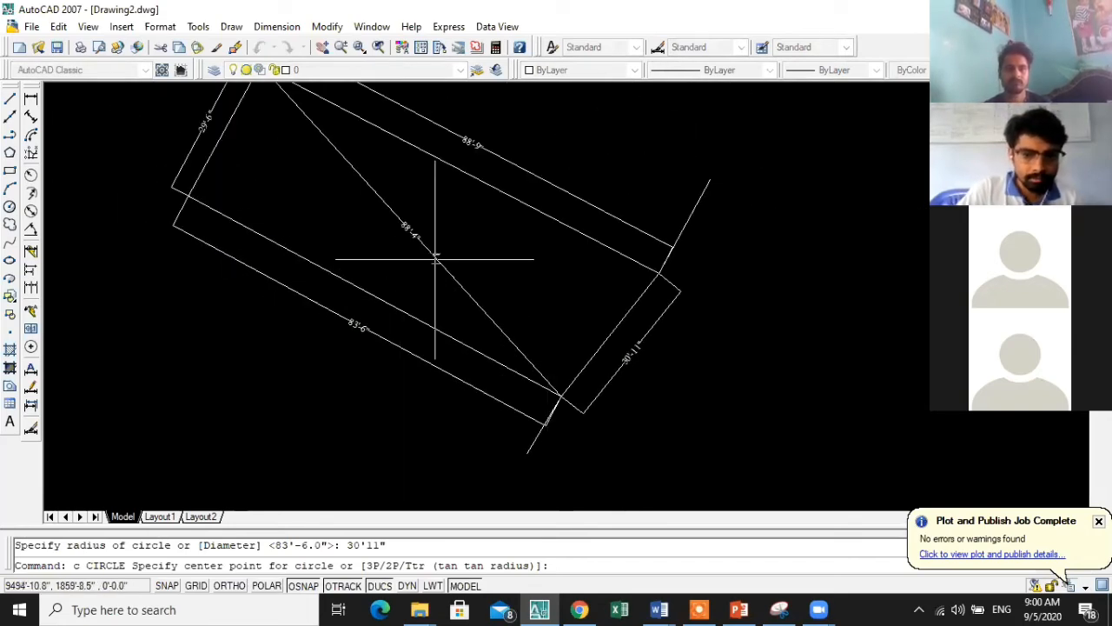
{"action": "scroll", "coordinate": [407, 213], "scroll_direction": "up", "scroll_amount": 3}
{"action": "scroll", "coordinate": [121, 198], "scroll_direction": "down", "scroll_amount": 6}
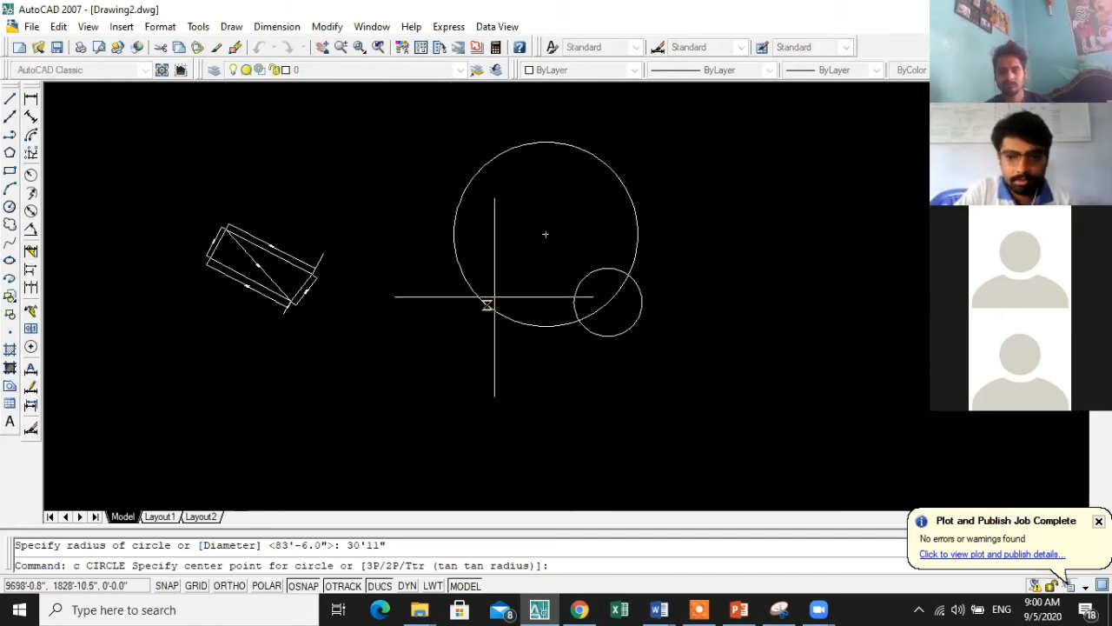
{"action": "scroll", "coordinate": [591, 309], "scroll_direction": "up", "scroll_amount": 2}
{"action": "scroll", "coordinate": [591, 311], "scroll_direction": "up", "scroll_amount": 2}
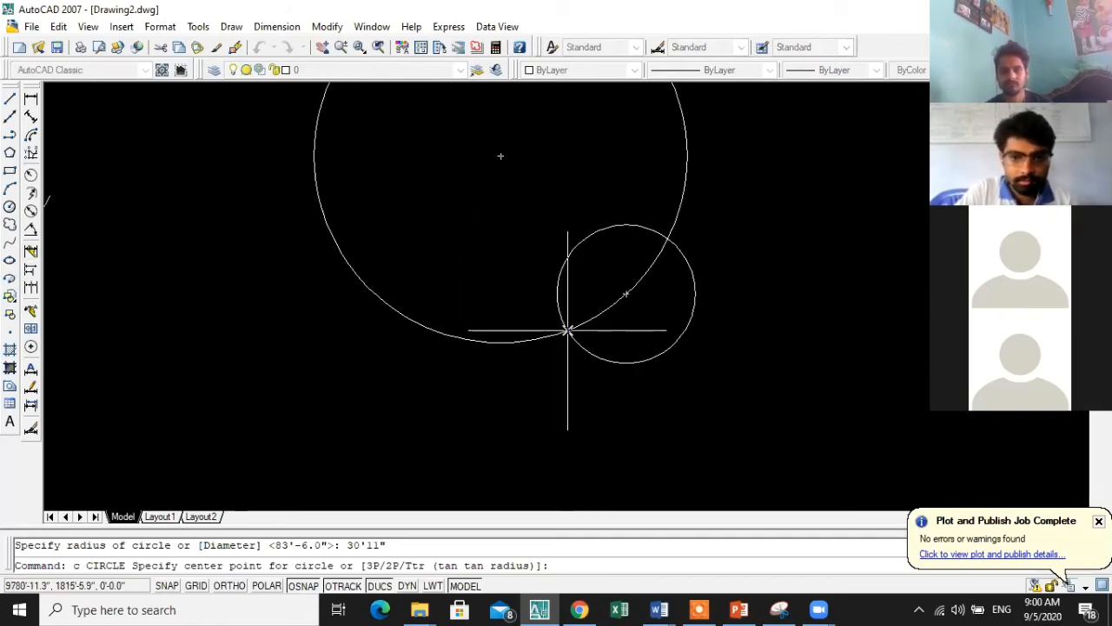
{"action": "scroll", "coordinate": [373, 311], "scroll_direction": "down", "scroll_amount": 2}
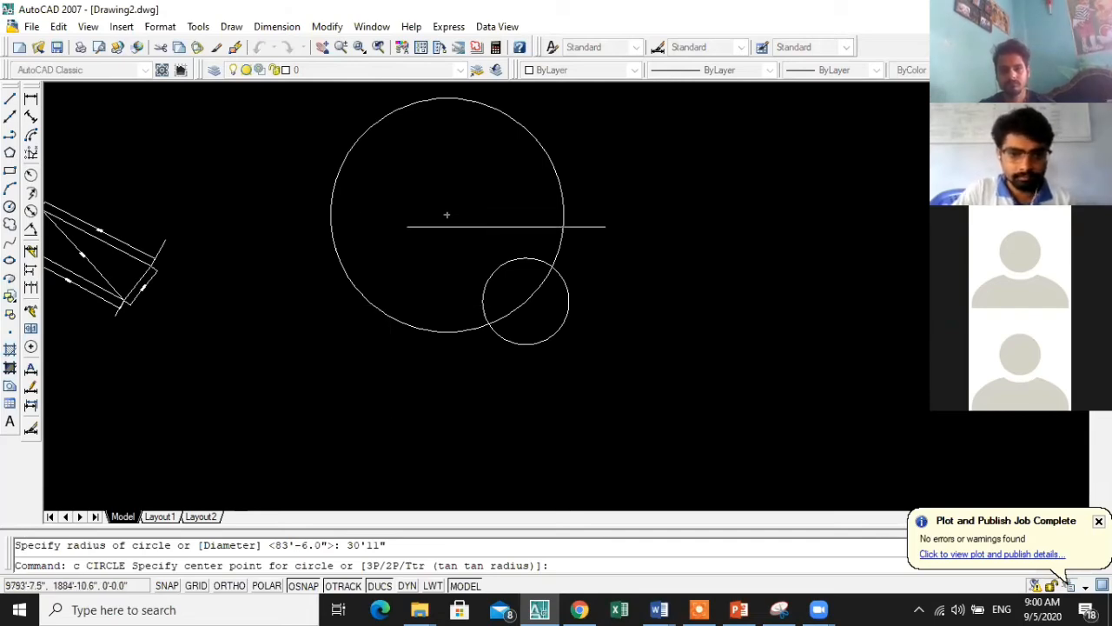
{"action": "scroll", "coordinate": [507, 227], "scroll_direction": "down", "scroll_amount": 5}
{"action": "scroll", "coordinate": [295, 251], "scroll_direction": "up", "scroll_amount": 7}
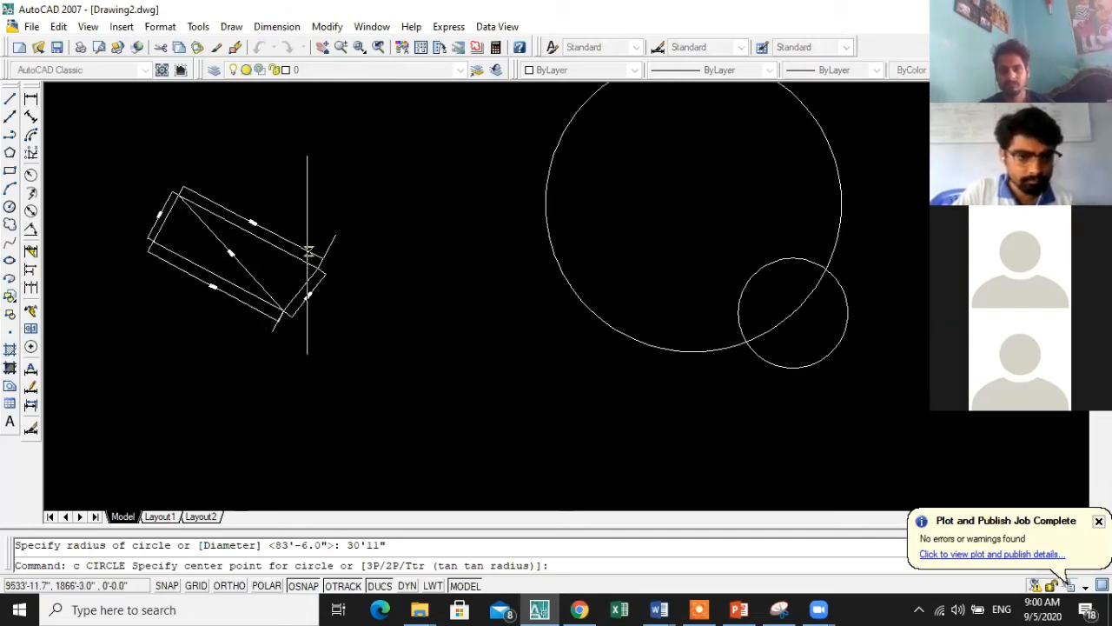
{"action": "scroll", "coordinate": [505, 219], "scroll_direction": "down", "scroll_amount": 4}
{"action": "scroll", "coordinate": [553, 233], "scroll_direction": "up", "scroll_amount": 3}
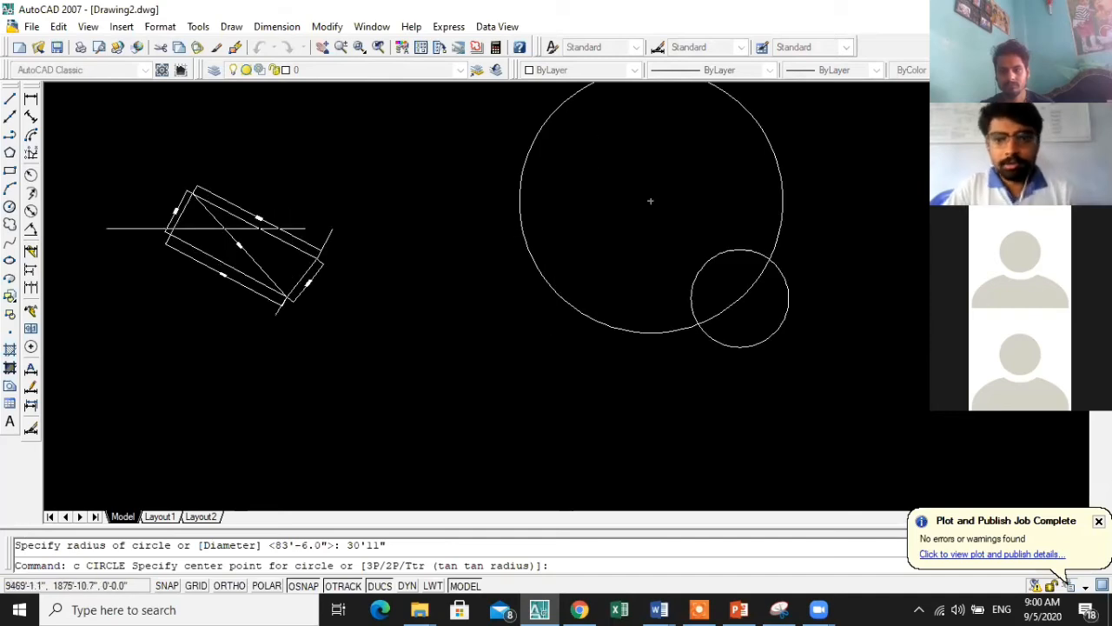
{"action": "scroll", "coordinate": [260, 318], "scroll_direction": "up", "scroll_amount": 5}
{"action": "scroll", "coordinate": [235, 332], "scroll_direction": "down", "scroll_amount": 2}
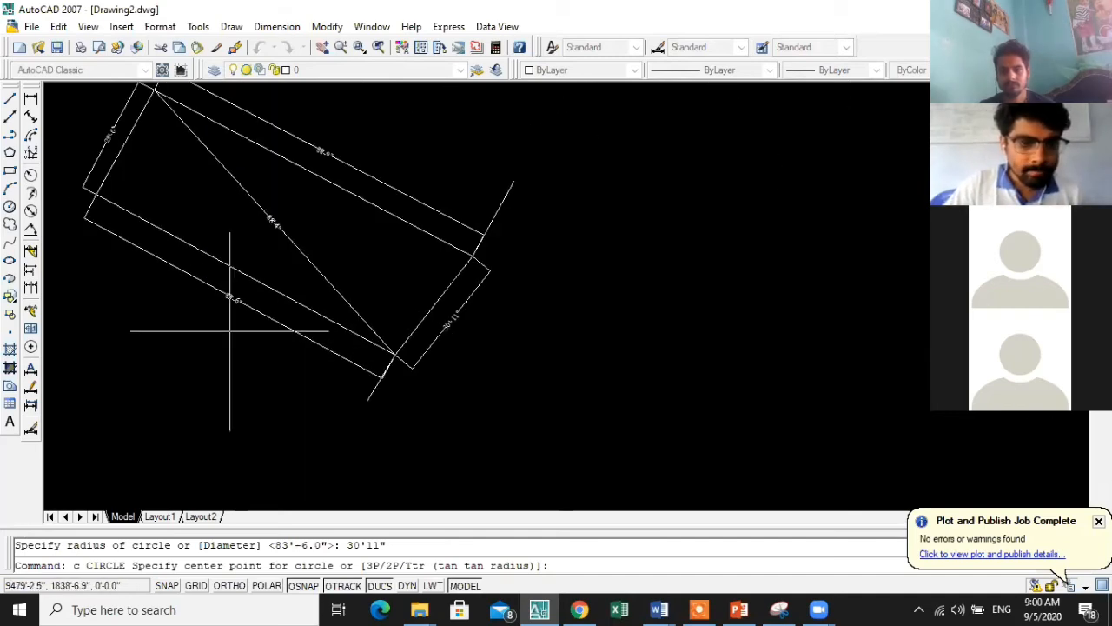
{"action": "scroll", "coordinate": [229, 330], "scroll_direction": "down", "scroll_amount": 4}
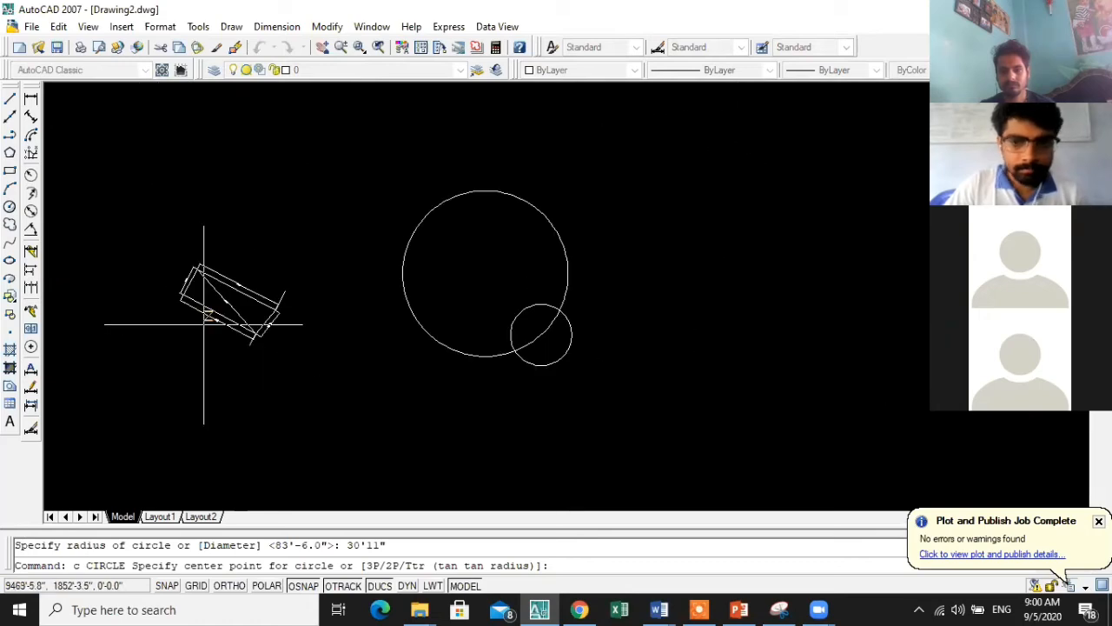
- Cancel the circle started at the large circle's centre and draw one with a radius of 88'4" centred on the small circle's centre
{"action": "left_click", "coordinate": [485, 273]}
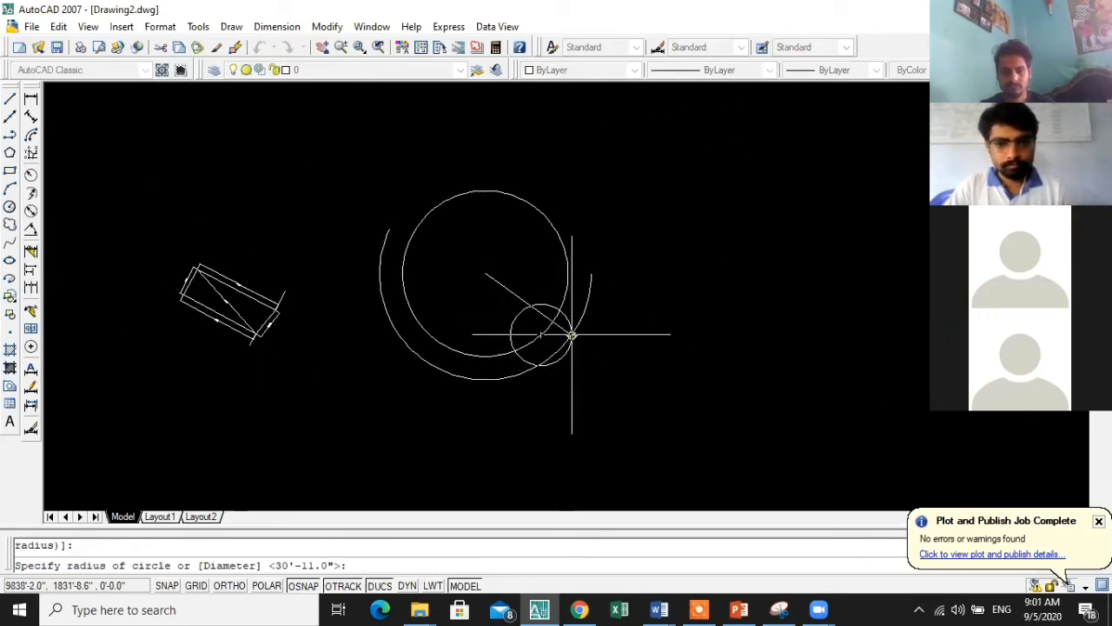
{"action": "key", "text": "Escape"}
{"action": "key", "text": "Return"}
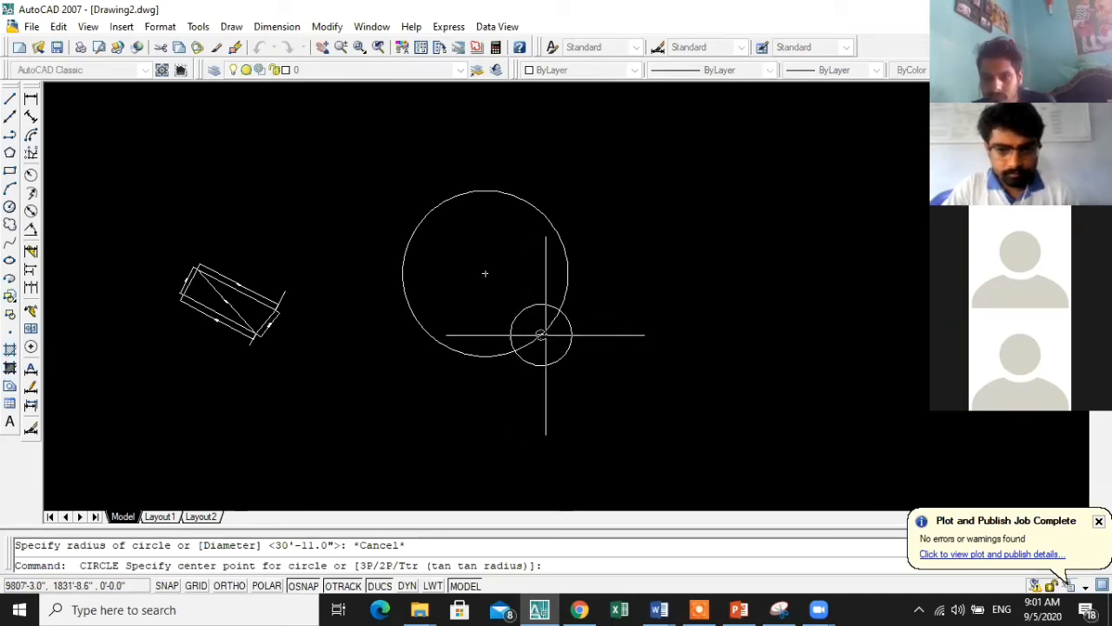
{"action": "left_click", "coordinate": [540, 335]}
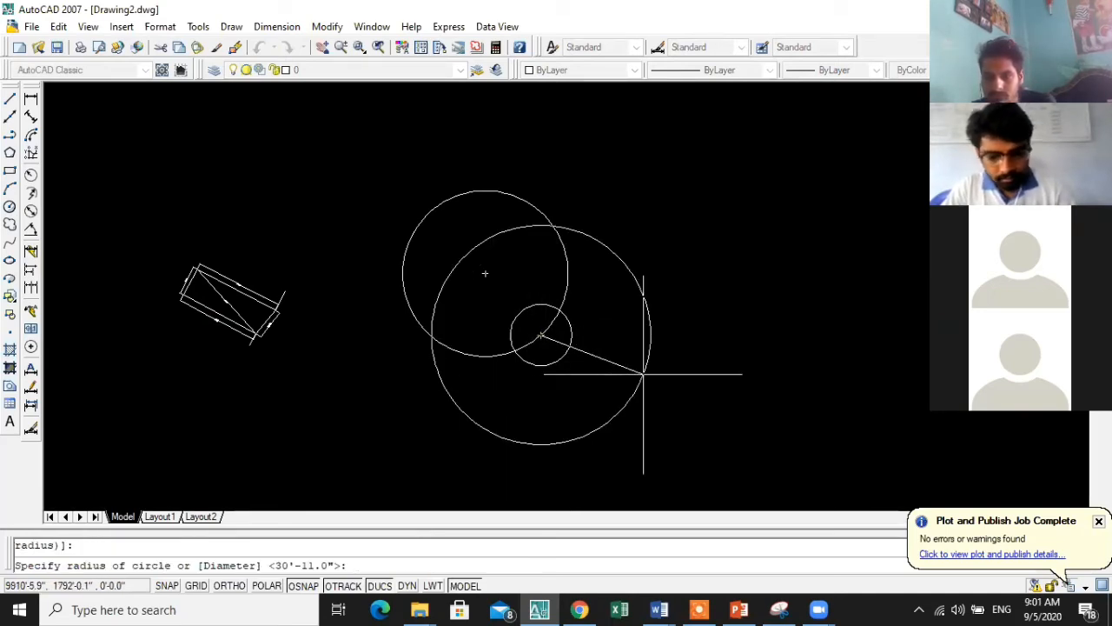
{"action": "type", "text": "88'34"}
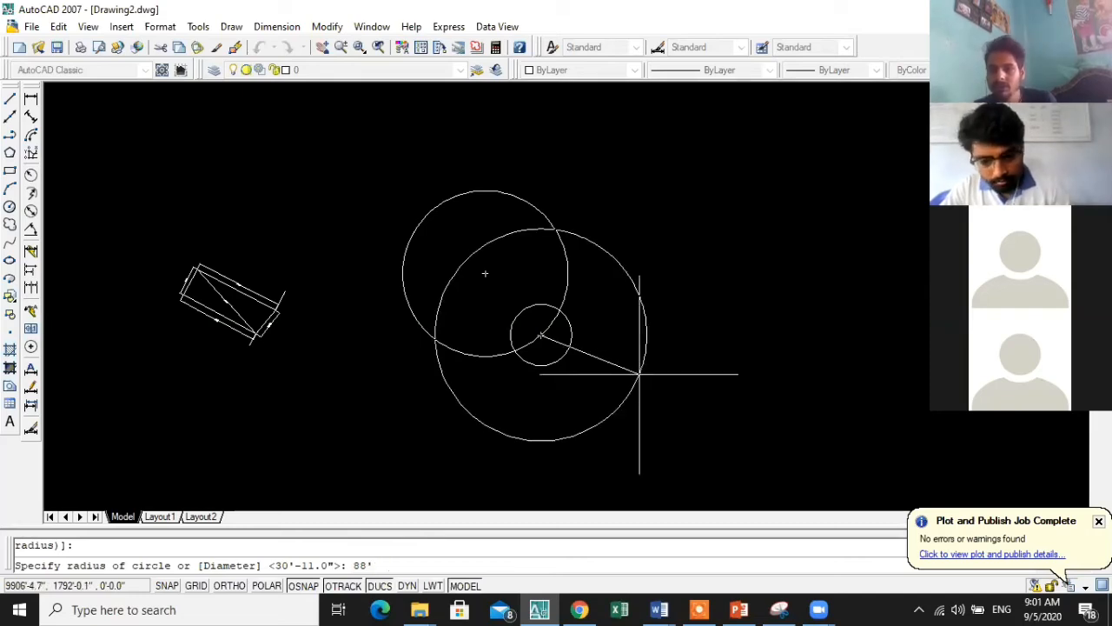
{"action": "key", "text": "Return"}
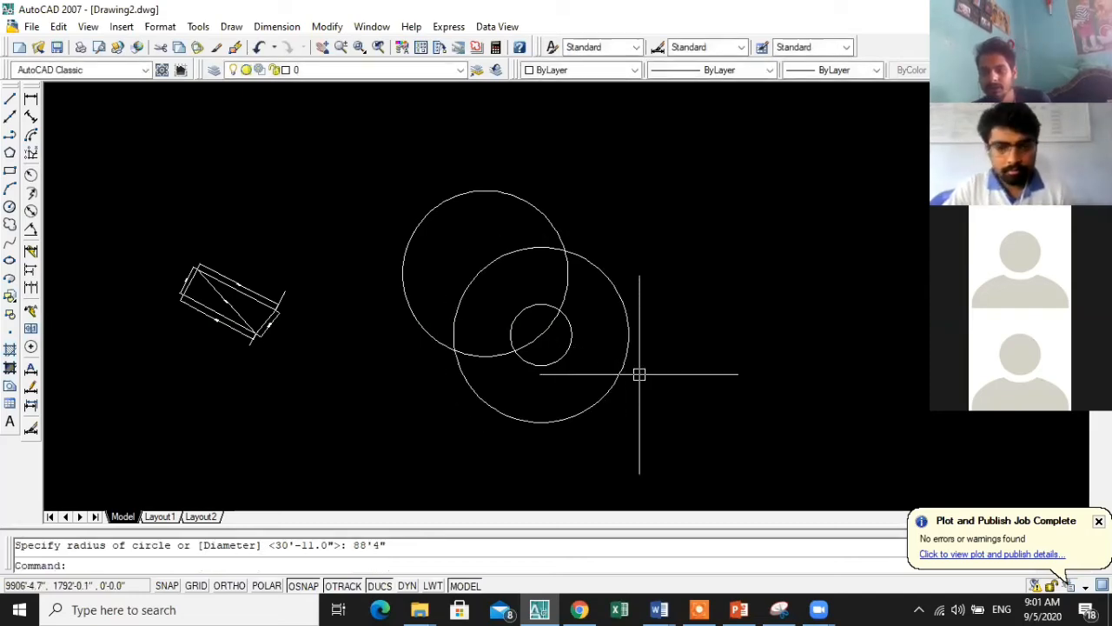
- Erase all three construction circles beside the quadrilateral plot
{"action": "scroll", "coordinate": [643, 377], "scroll_direction": "down", "scroll_amount": 2}
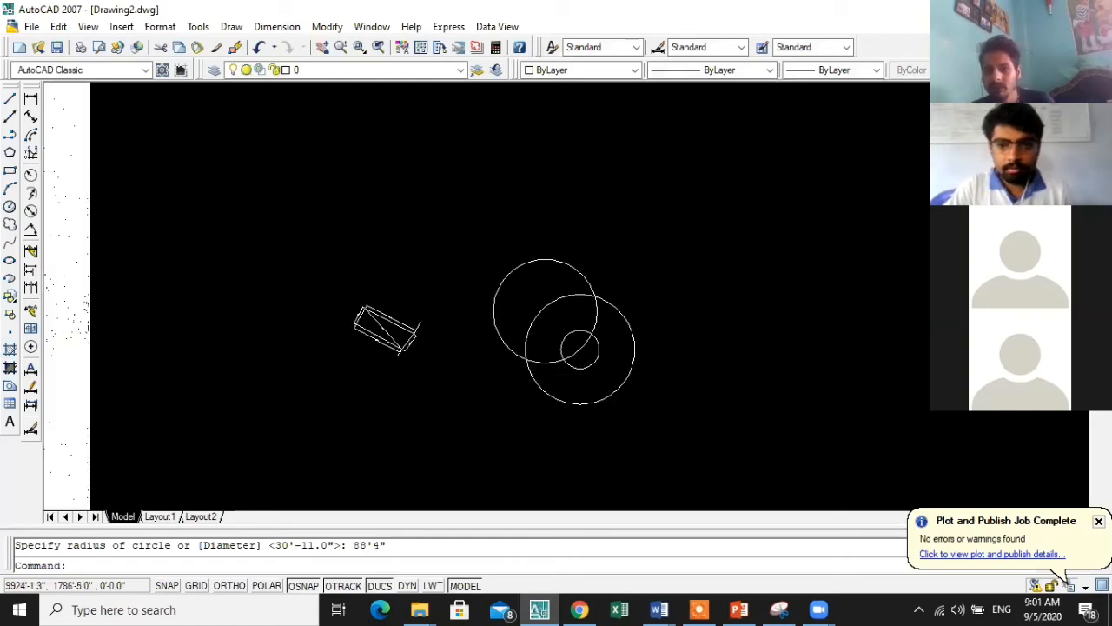
{"action": "left_click", "coordinate": [664, 391]}
{"action": "left_click", "coordinate": [524, 238]}
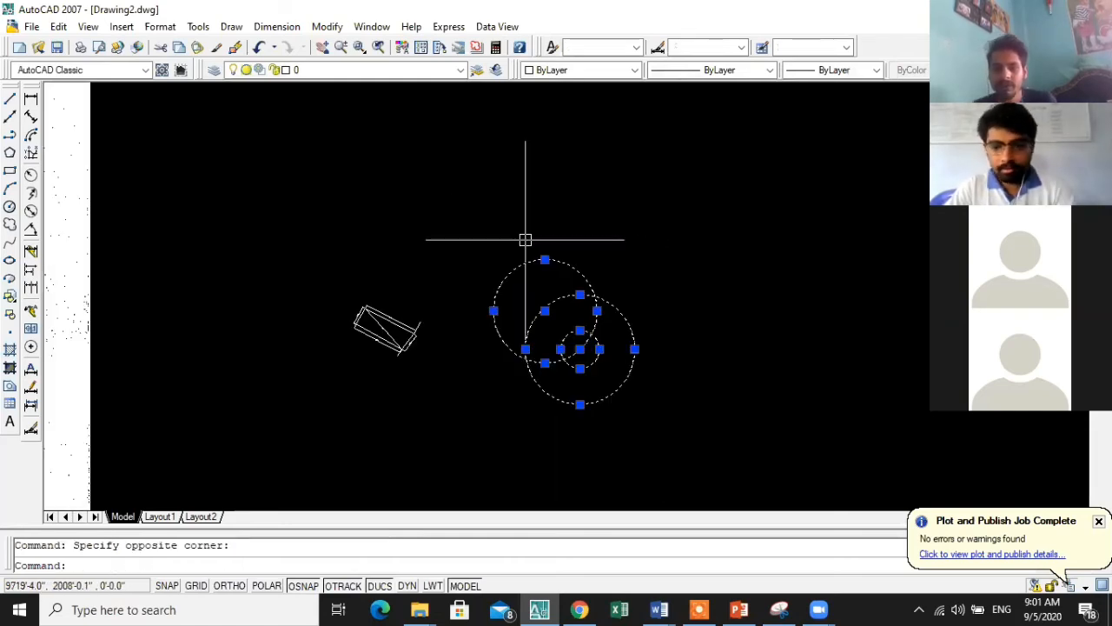
{"action": "key", "text": "Delete"}
- Examine the dimensioned quadrilateral plot again, reading the lengths of its four sides and its diagonal
{"action": "scroll", "coordinate": [427, 306], "scroll_direction": "down", "scroll_amount": 1}
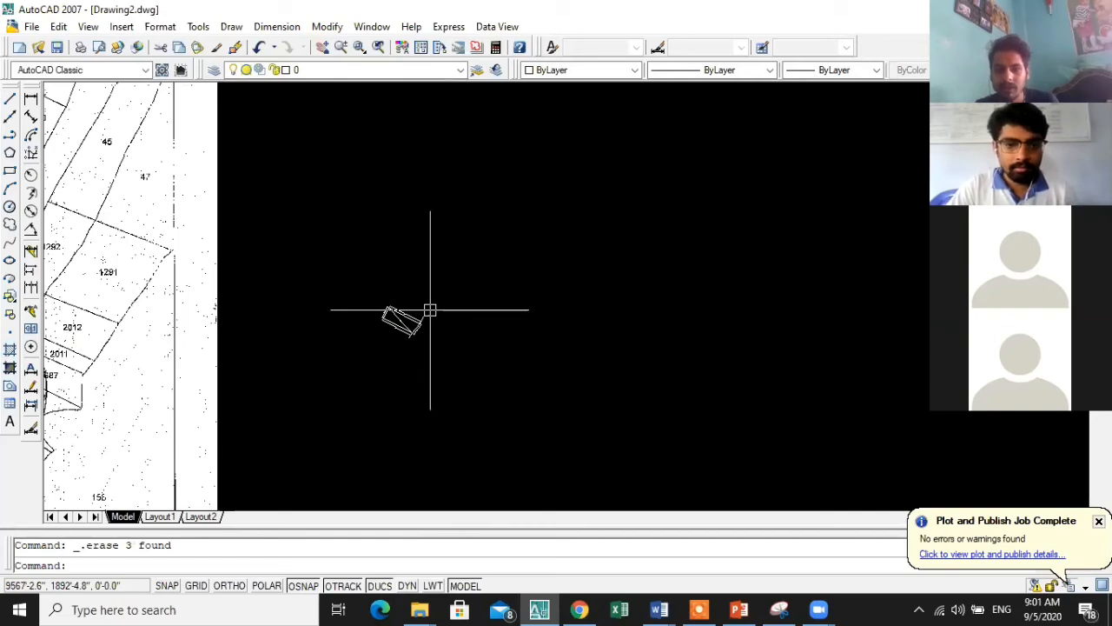
{"action": "scroll", "coordinate": [430, 311], "scroll_direction": "down", "scroll_amount": 1}
{"action": "scroll", "coordinate": [402, 326], "scroll_direction": "up", "scroll_amount": 5}
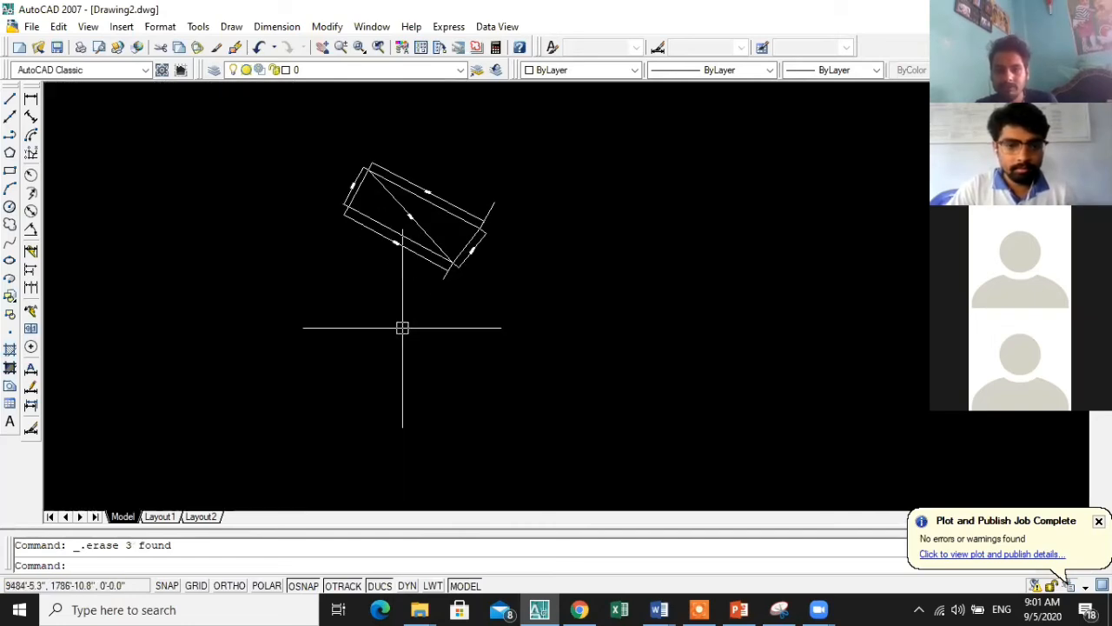
{"action": "scroll", "coordinate": [402, 328], "scroll_direction": "up", "scroll_amount": 1}
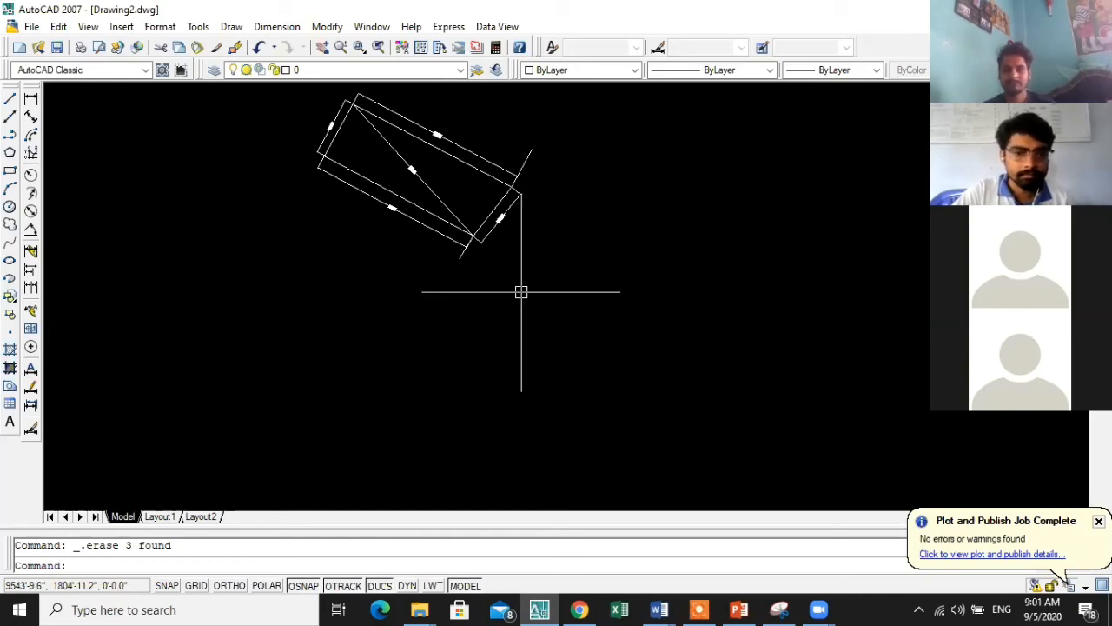
{"action": "scroll", "coordinate": [491, 272], "scroll_direction": "down", "scroll_amount": 3}
{"action": "scroll", "coordinate": [420, 262], "scroll_direction": "up", "scroll_amount": 4}
{"action": "scroll", "coordinate": [261, 309], "scroll_direction": "down", "scroll_amount": 3}
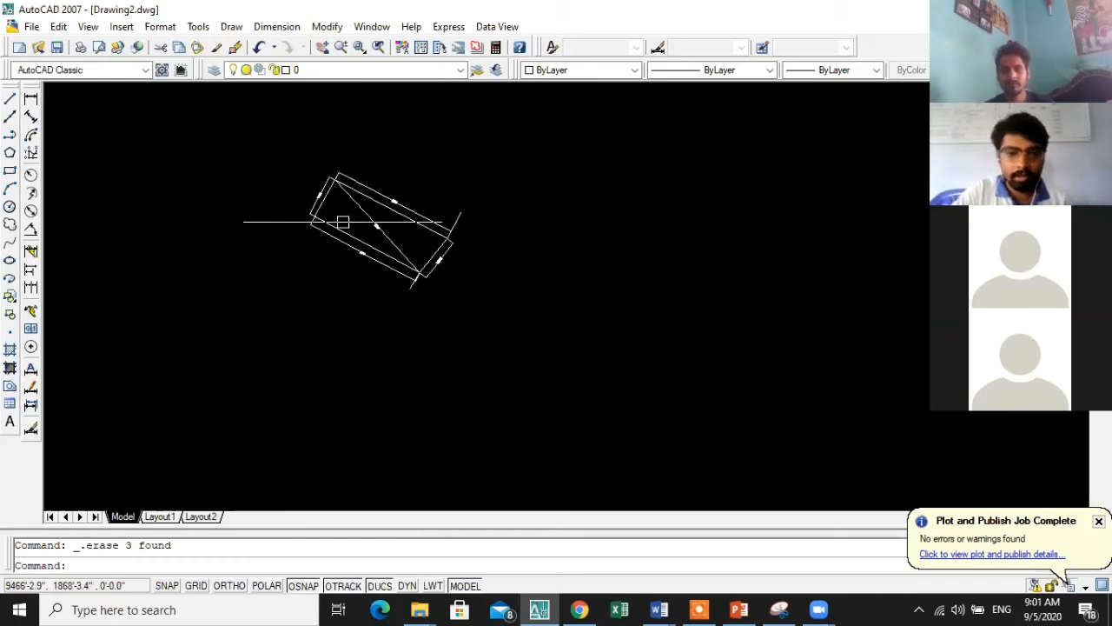
{"action": "scroll", "coordinate": [343, 222], "scroll_direction": "up", "scroll_amount": 3}
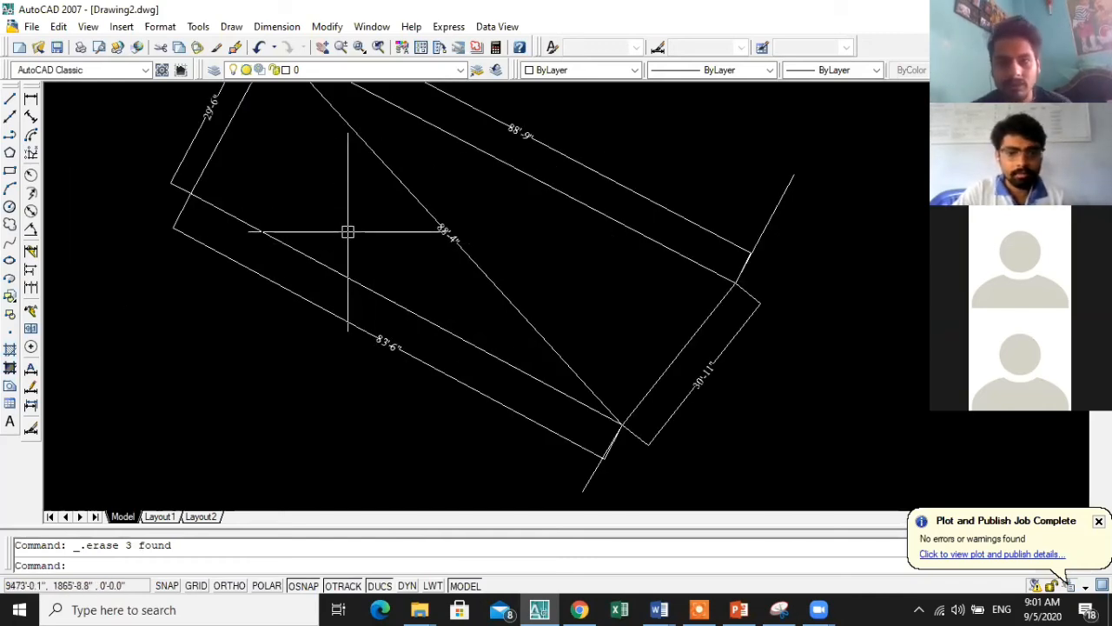
{"action": "scroll", "coordinate": [339, 235], "scroll_direction": "down", "scroll_amount": 3}
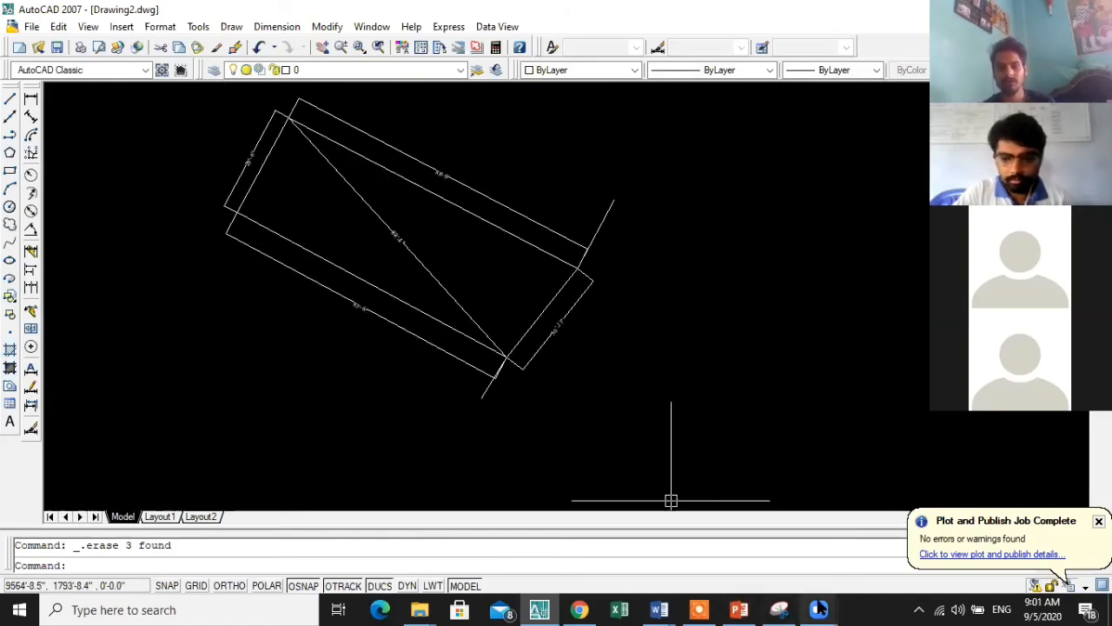
{"action": "mouse_move", "coordinate": [818, 605]}
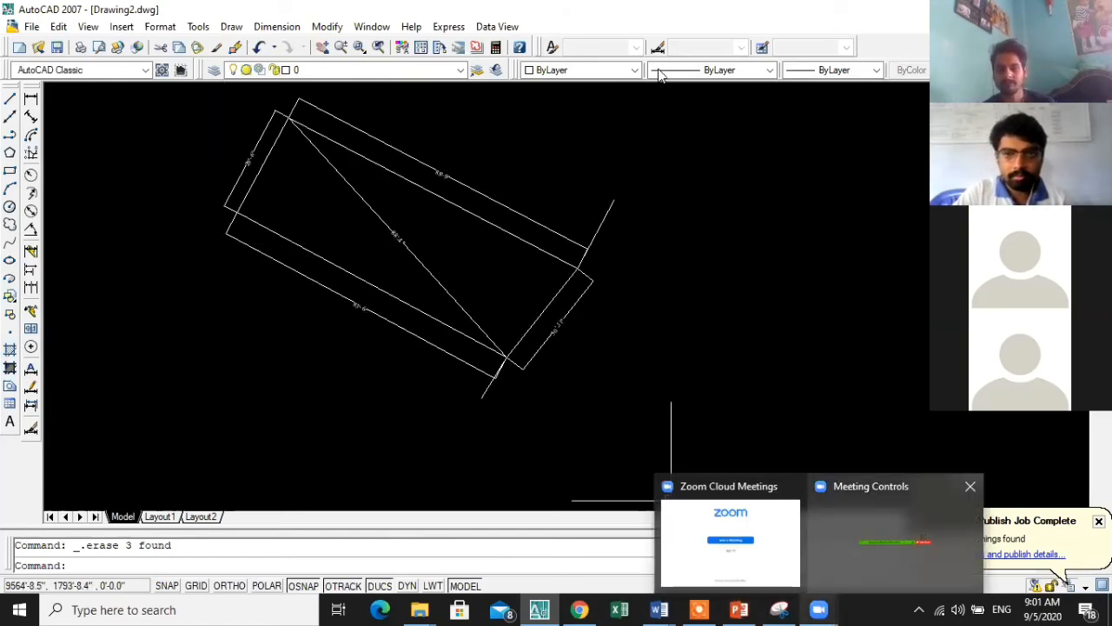
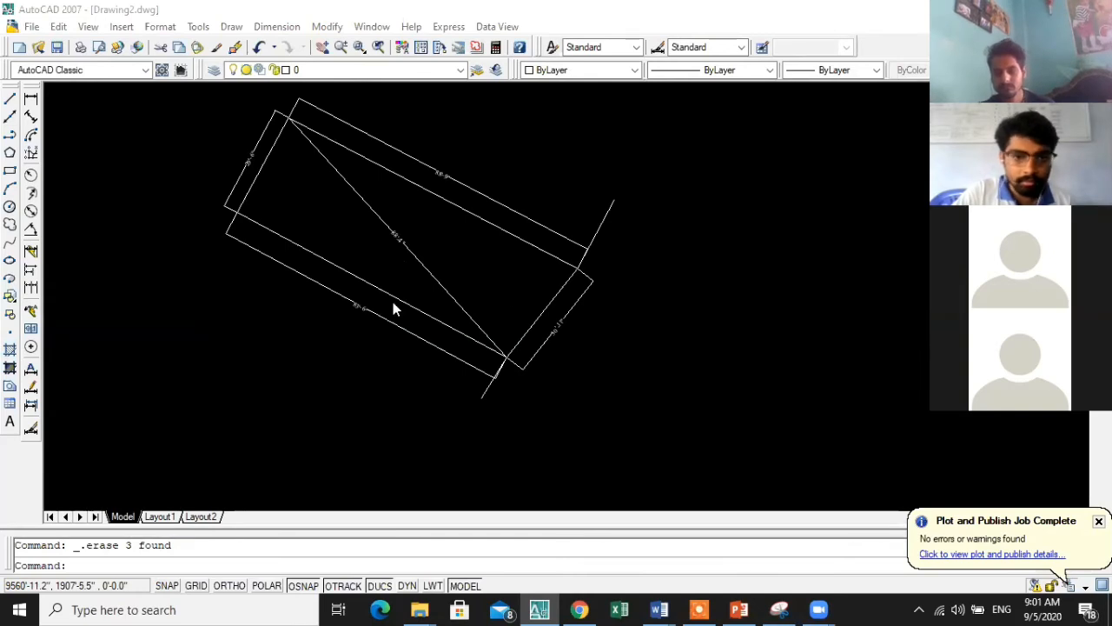
- Compare the plot's long lower side, its diagonal and its short end side to choose the first construction radius
{"action": "scroll", "coordinate": [218, 318], "scroll_direction": "down", "scroll_amount": 2}
{"action": "scroll", "coordinate": [288, 295], "scroll_direction": "up", "scroll_amount": 3}
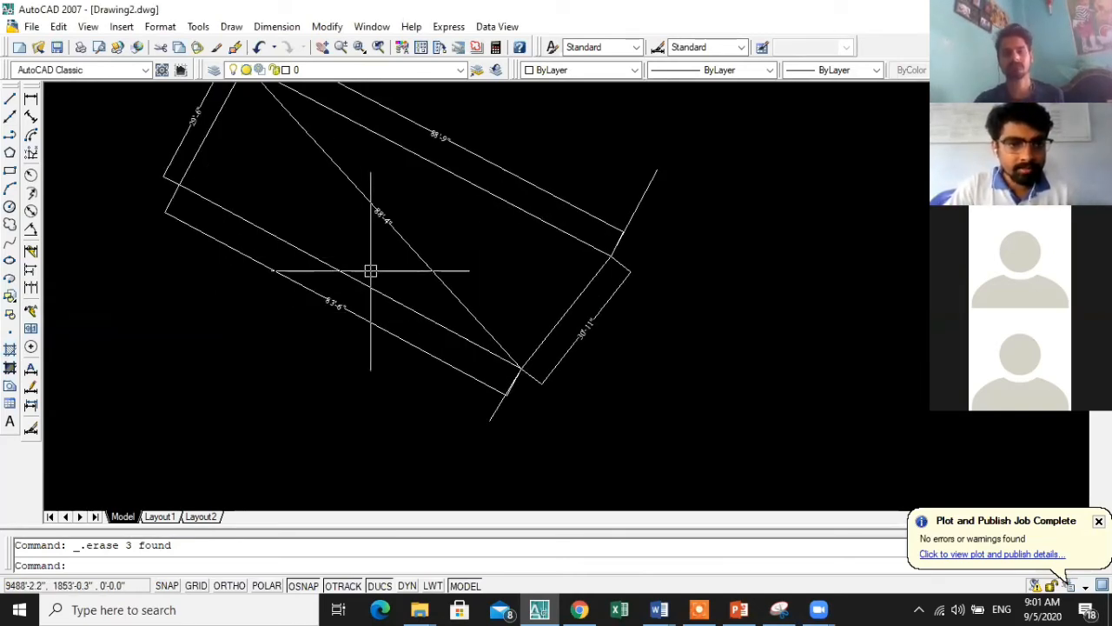
{"action": "scroll", "coordinate": [244, 282], "scroll_direction": "down", "scroll_amount": 2}
{"action": "scroll", "coordinate": [286, 270], "scroll_direction": "down", "scroll_amount": 2}
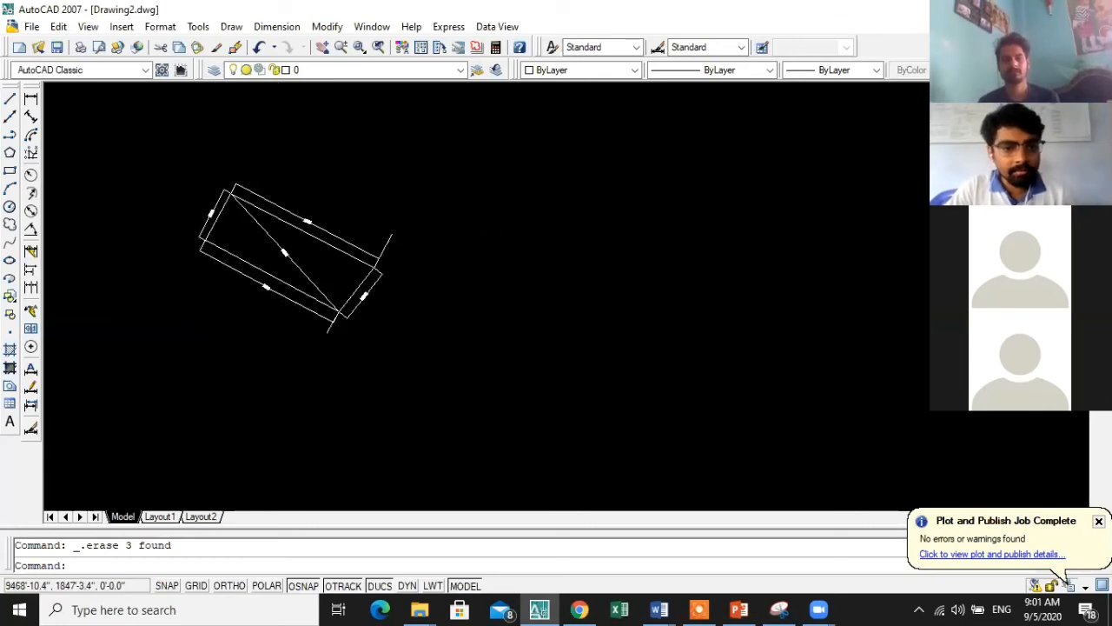
{"action": "scroll", "coordinate": [371, 307], "scroll_direction": "up", "scroll_amount": 3}
{"action": "scroll", "coordinate": [371, 307], "scroll_direction": "up", "scroll_amount": 2}
{"action": "scroll", "coordinate": [201, 286], "scroll_direction": "down", "scroll_amount": 2}
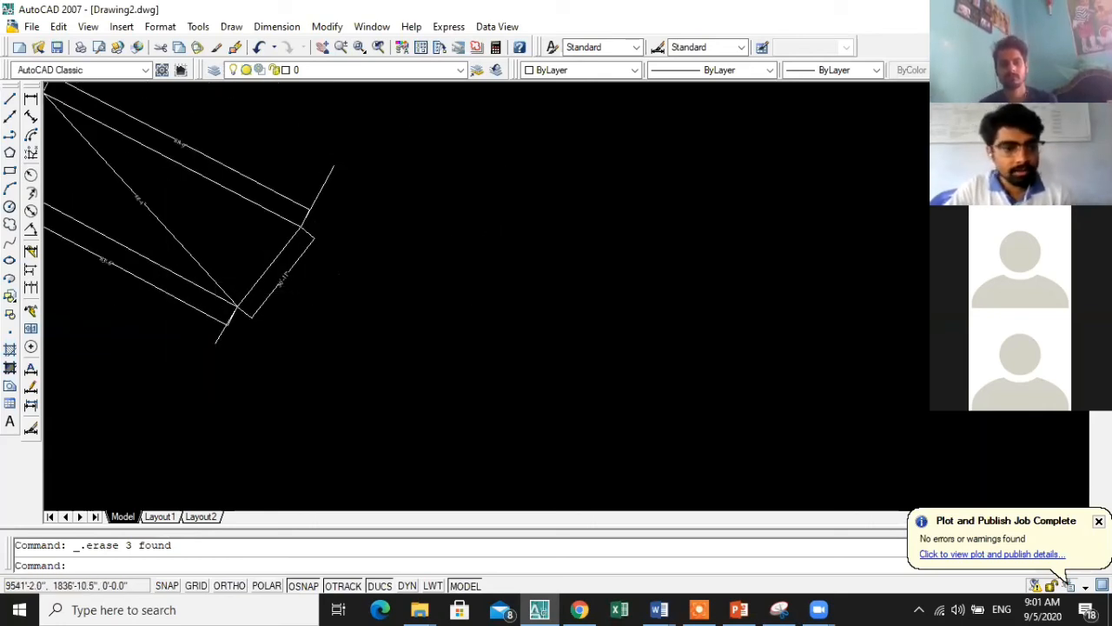
{"action": "scroll", "coordinate": [434, 323], "scroll_direction": "down", "scroll_amount": 2}
{"action": "scroll", "coordinate": [178, 275], "scroll_direction": "up", "scroll_amount": 3}
{"action": "scroll", "coordinate": [178, 275], "scroll_direction": "up", "scroll_amount": 1}
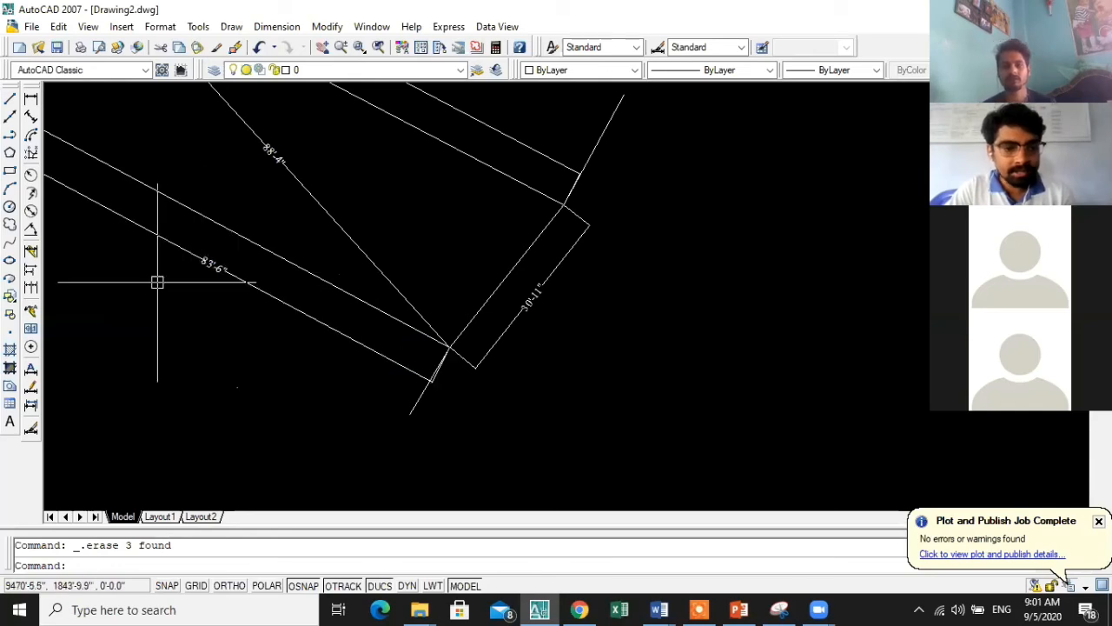
{"action": "scroll", "coordinate": [214, 304], "scroll_direction": "down", "scroll_amount": 2}
{"action": "scroll", "coordinate": [215, 305], "scroll_direction": "up", "scroll_amount": 4}
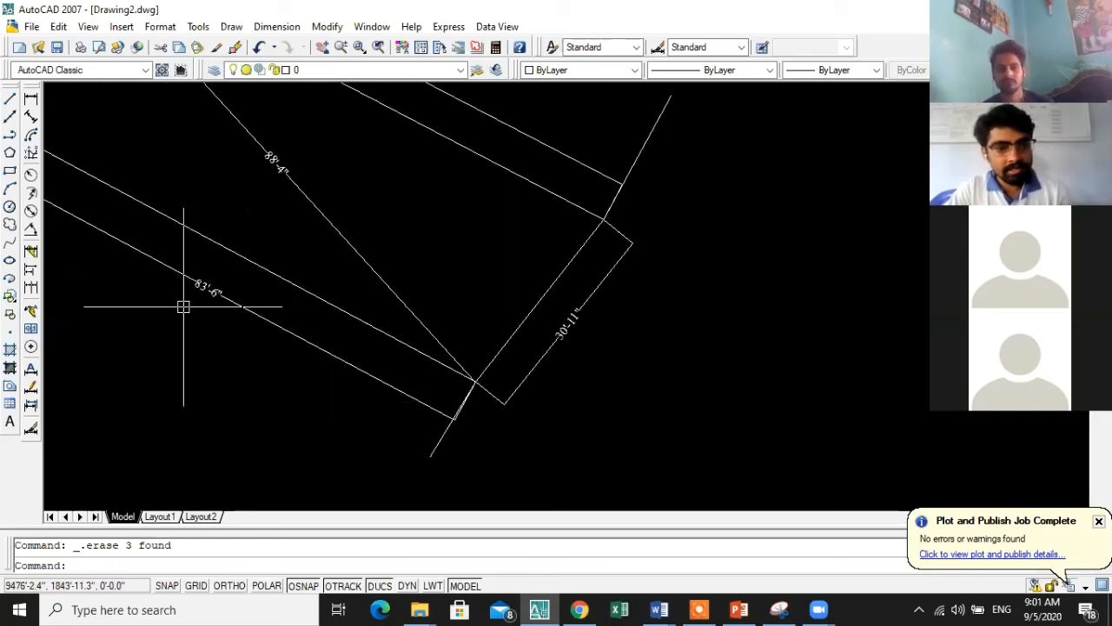
{"action": "scroll", "coordinate": [217, 306], "scroll_direction": "down", "scroll_amount": 4}
- Try a circle with a radius of 83'6" close beside the plot and erase it
{"action": "type", "text": "c"}
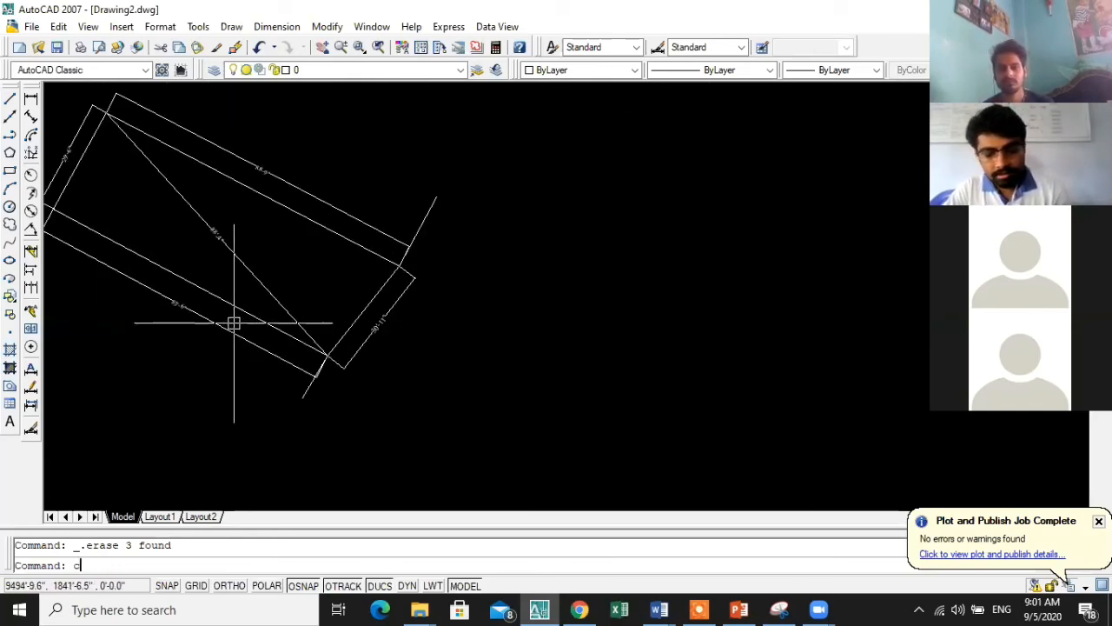
{"action": "key", "text": "Return"}
{"action": "left_click", "coordinate": [575, 268]}
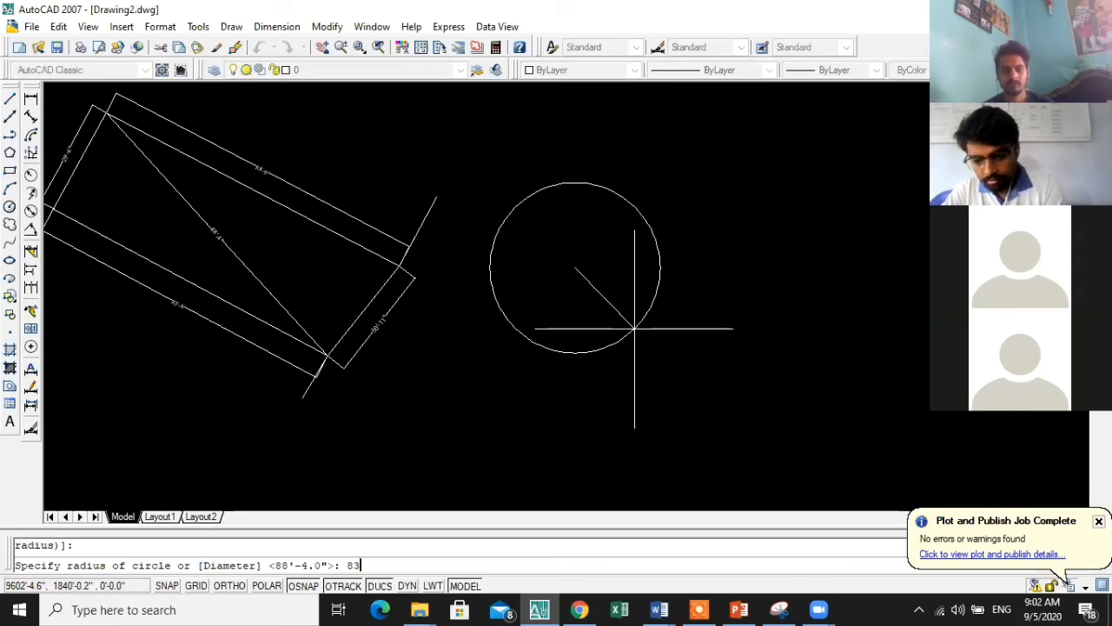
{"action": "type", "text": "83'6\""}
{"action": "key", "text": "Return"}
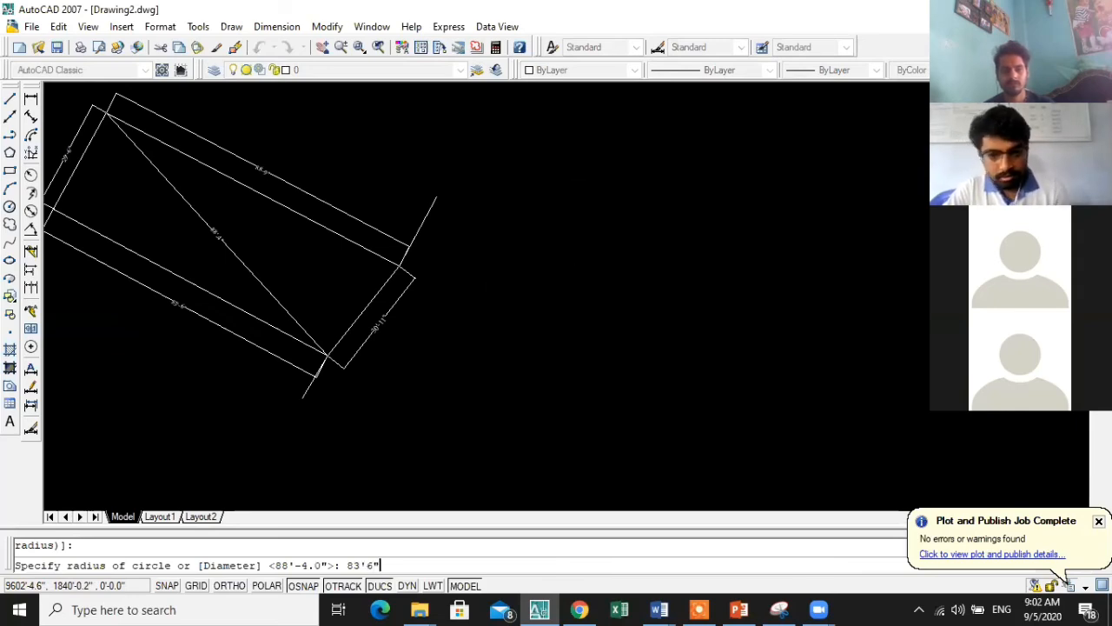
{"action": "scroll", "coordinate": [628, 328], "scroll_direction": "down", "scroll_amount": 2}
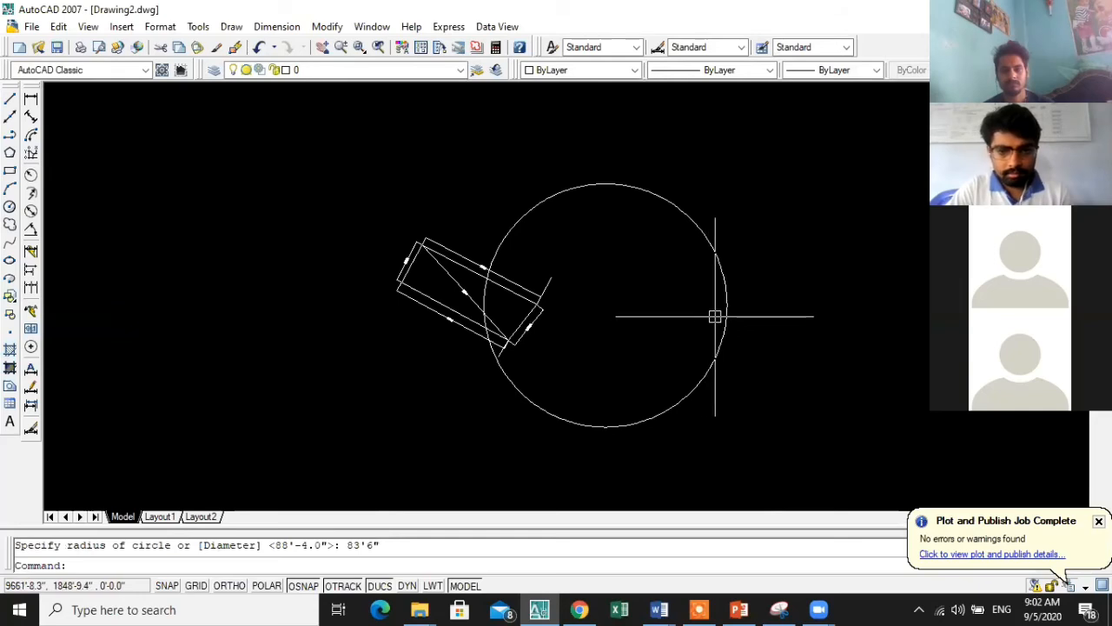
{"action": "left_click", "coordinate": [723, 306]}
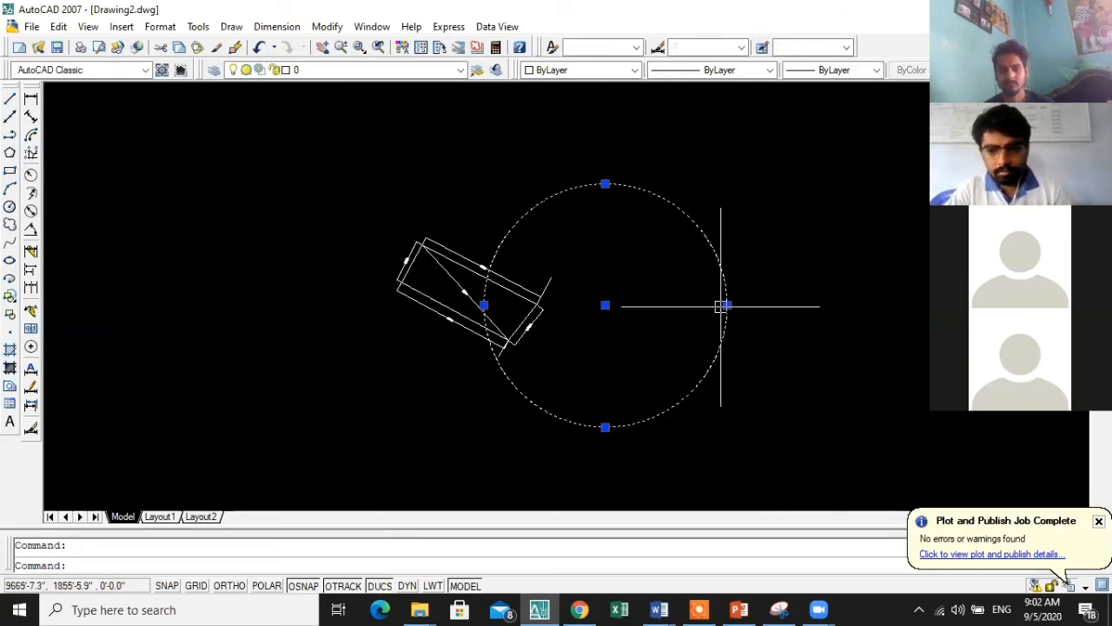
{"action": "key", "text": "Delete"}
- Draw a circle with a radius of 83'6" in the empty space well clear of the plot
{"action": "middle_click_drag", "start_coordinate": [723, 306], "coordinate": [478, 310]}
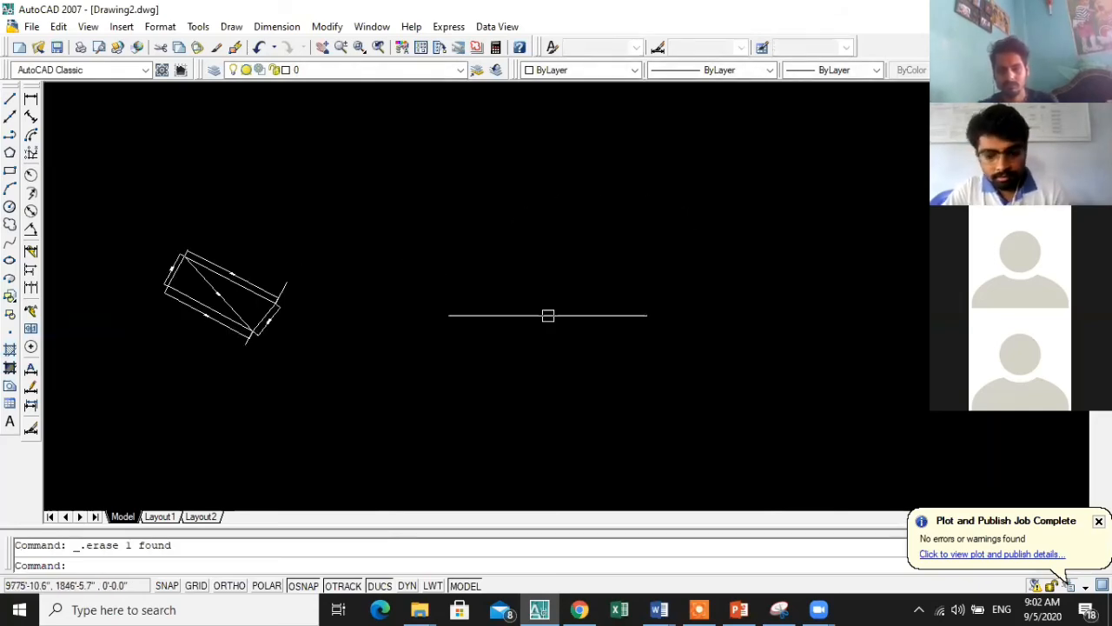
{"action": "type", "text": "c"}
{"action": "key", "text": "Return"}
{"action": "left_click", "coordinate": [551, 280]}
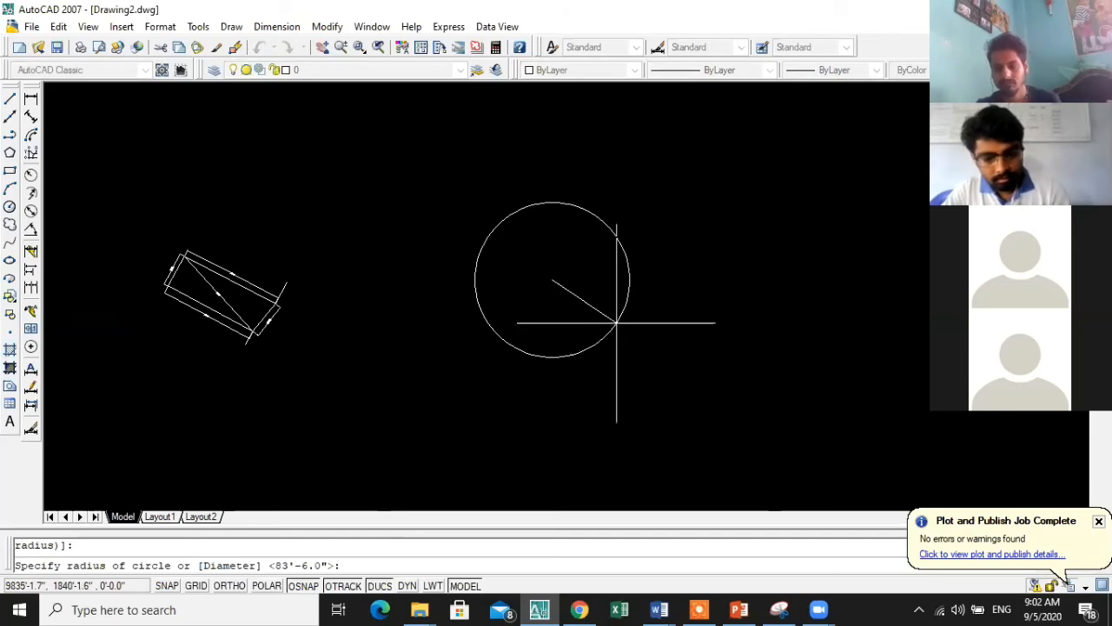
{"action": "type", "text": "83'6"}
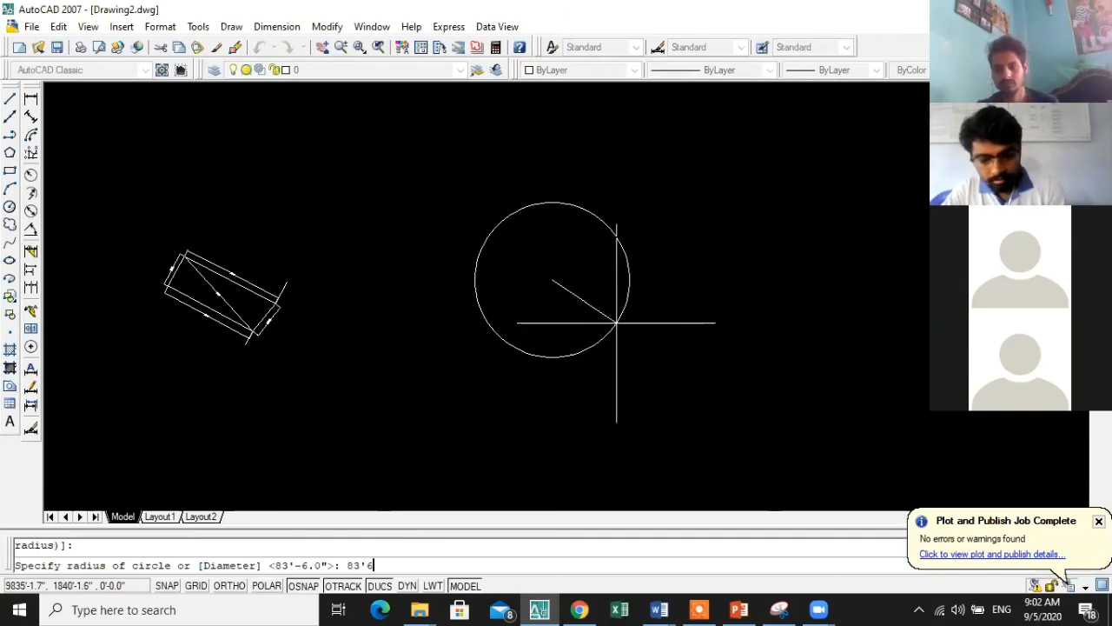
{"action": "type", "text": "\""}
{"action": "key", "text": "Return"}
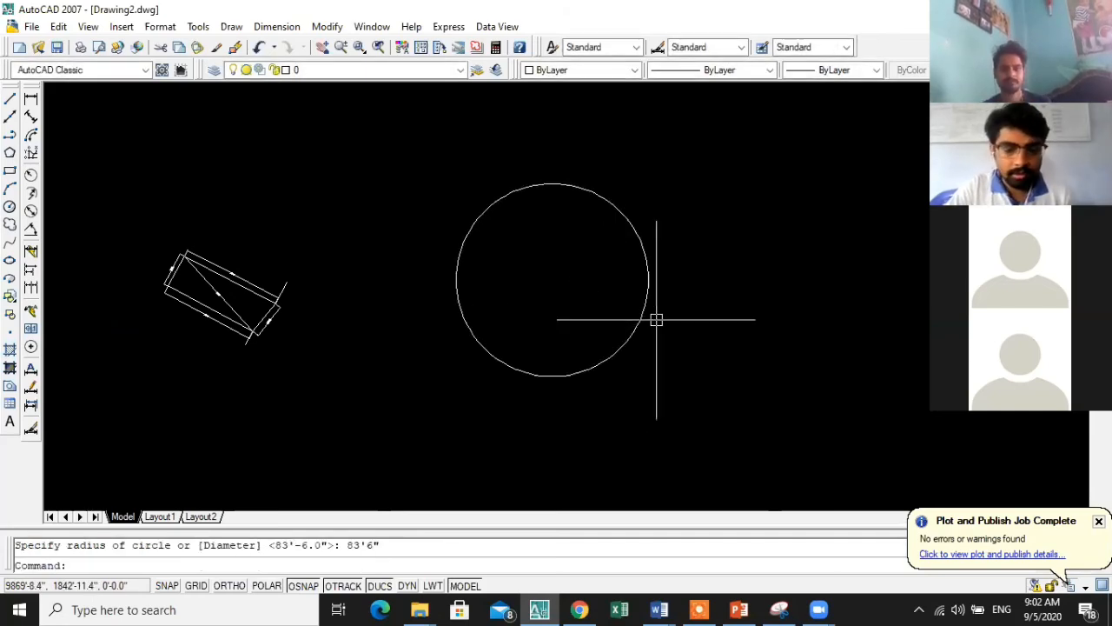
- Examine the plot's diagonal and short end side against the new circle to choose the next radius
{"action": "scroll", "coordinate": [291, 300], "scroll_direction": "up", "scroll_amount": 4}
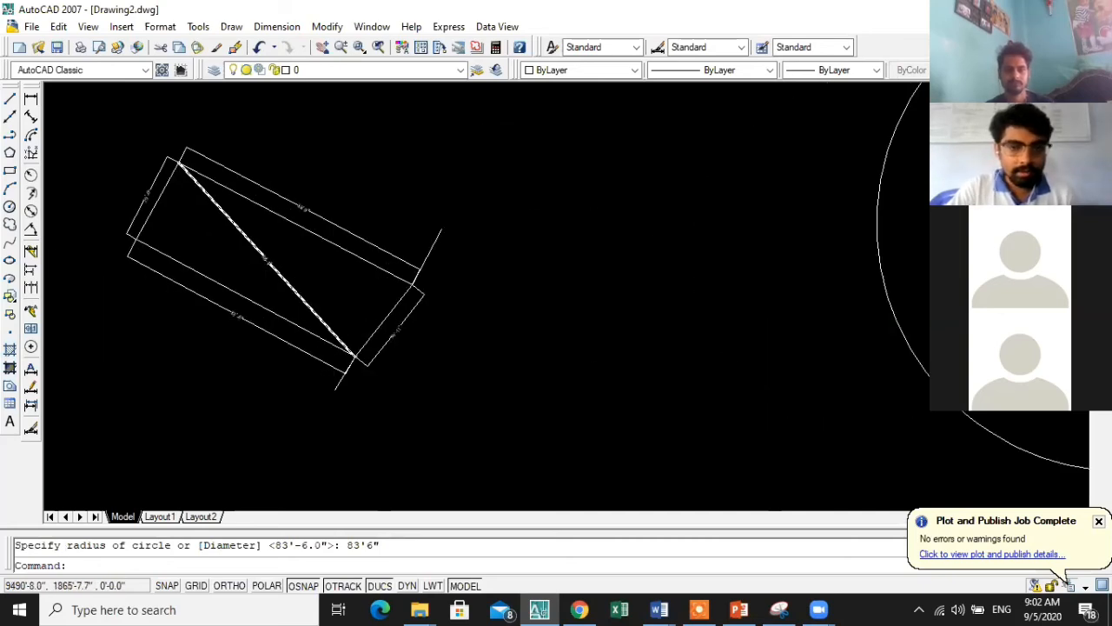
{"action": "scroll", "coordinate": [269, 252], "scroll_direction": "up", "scroll_amount": 3}
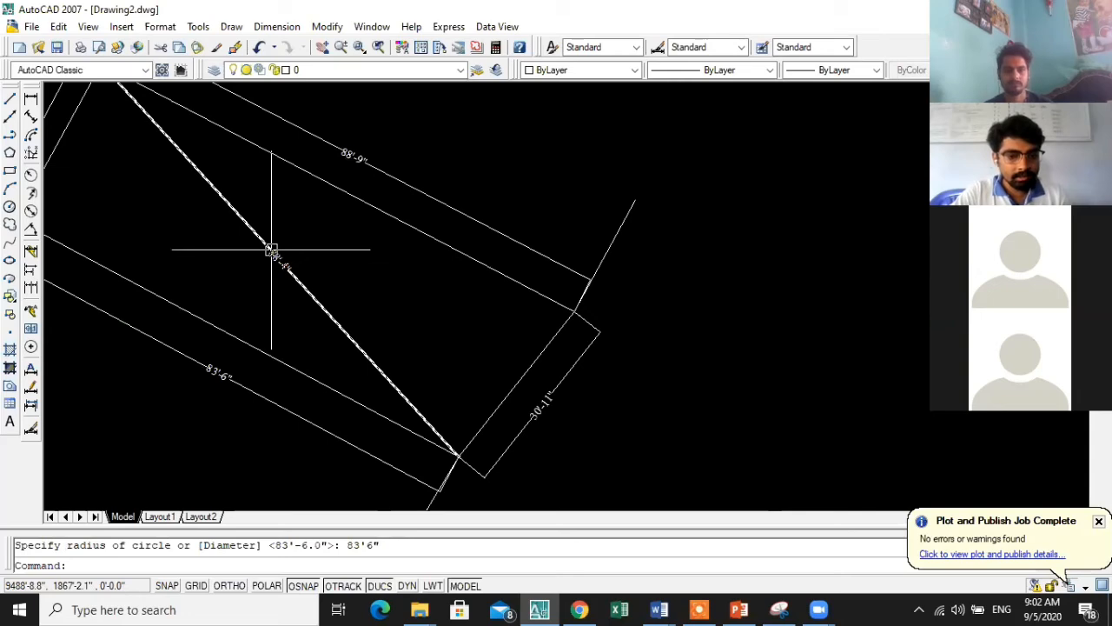
{"action": "scroll", "coordinate": [221, 241], "scroll_direction": "down", "scroll_amount": 4}
{"action": "scroll", "coordinate": [386, 399], "scroll_direction": "up", "scroll_amount": 6}
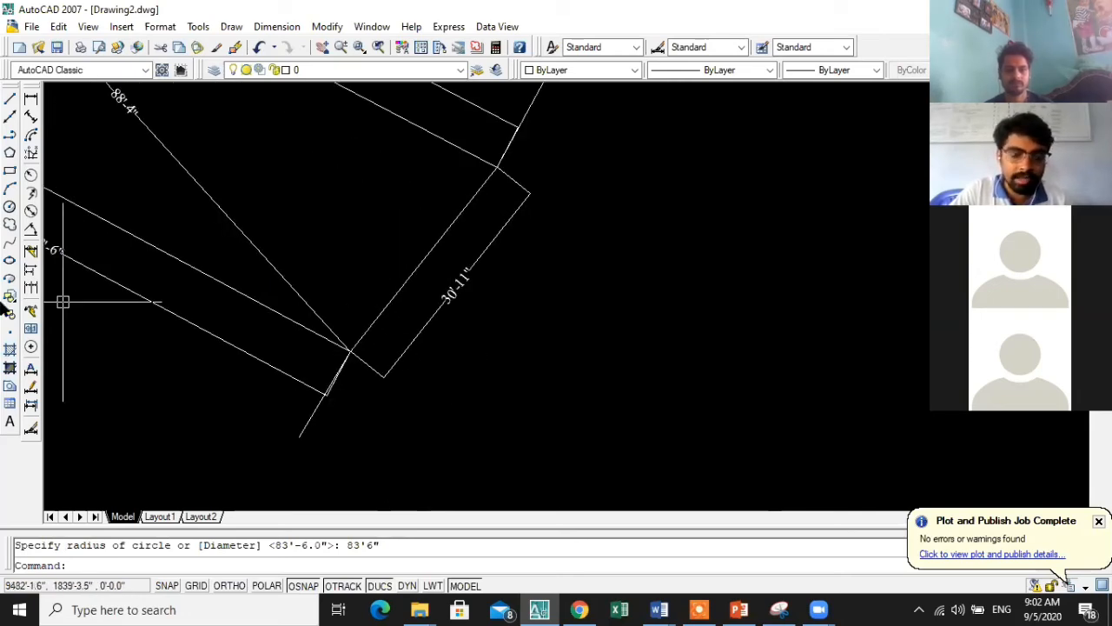
{"action": "scroll", "coordinate": [138, 318], "scroll_direction": "down", "scroll_amount": 2}
{"action": "scroll", "coordinate": [139, 347], "scroll_direction": "down", "scroll_amount": 3}
{"action": "scroll", "coordinate": [440, 325], "scroll_direction": "up", "scroll_amount": 4}
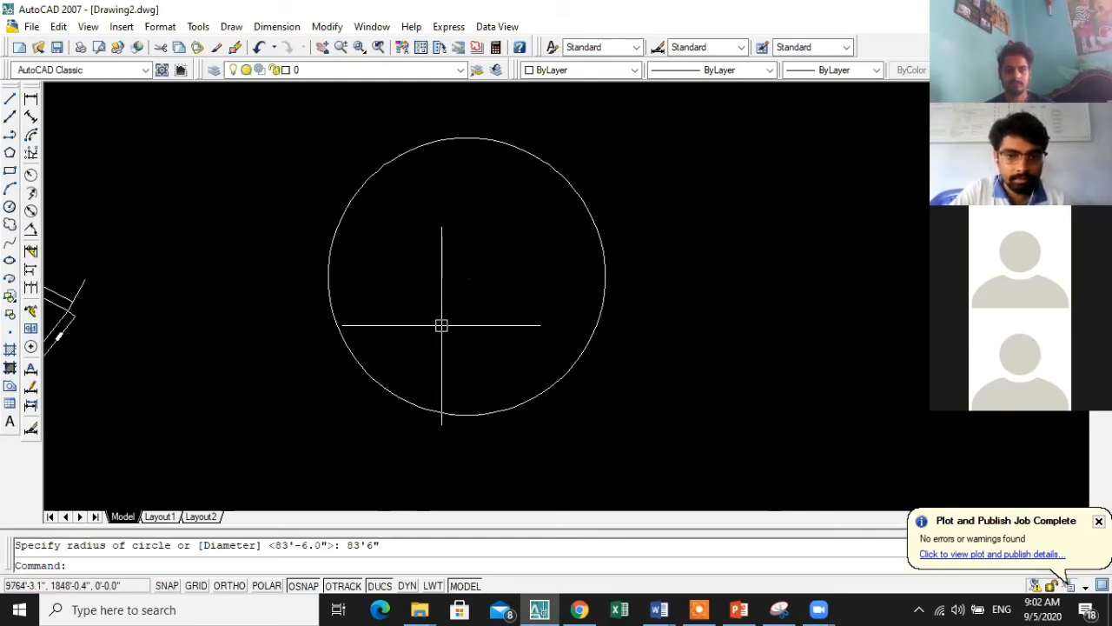
{"action": "type", "text": "c"}
{"action": "key", "text": "Return"}
{"action": "scroll", "coordinate": [589, 348], "scroll_direction": "down", "scroll_amount": 3}
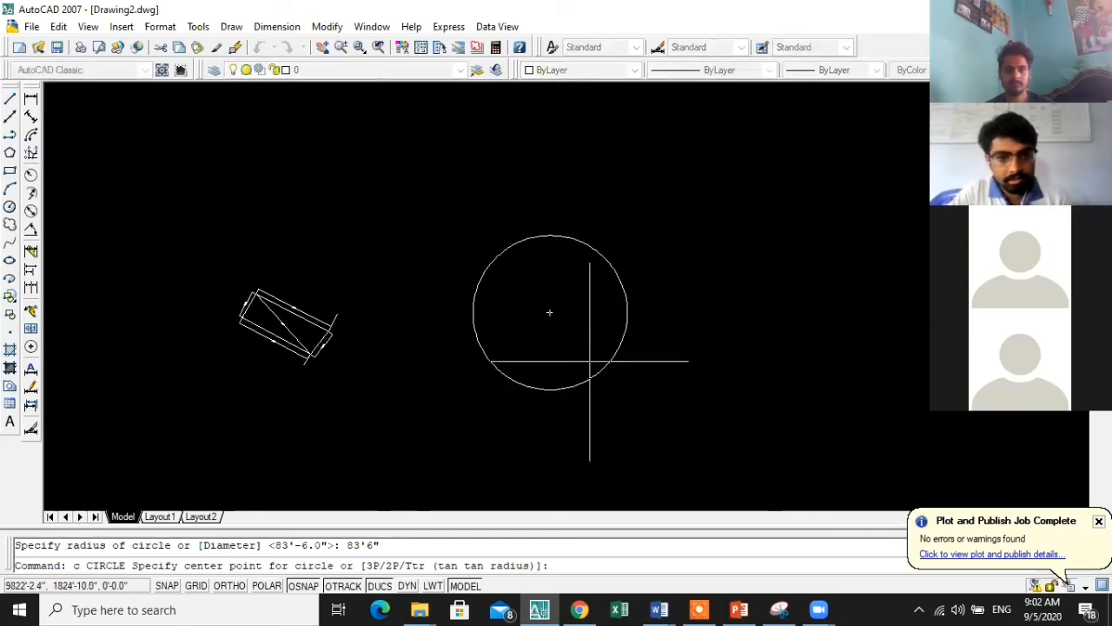
{"action": "scroll", "coordinate": [266, 298], "scroll_direction": "up", "scroll_amount": 4}
{"action": "scroll", "coordinate": [332, 303], "scroll_direction": "up", "scroll_amount": 2}
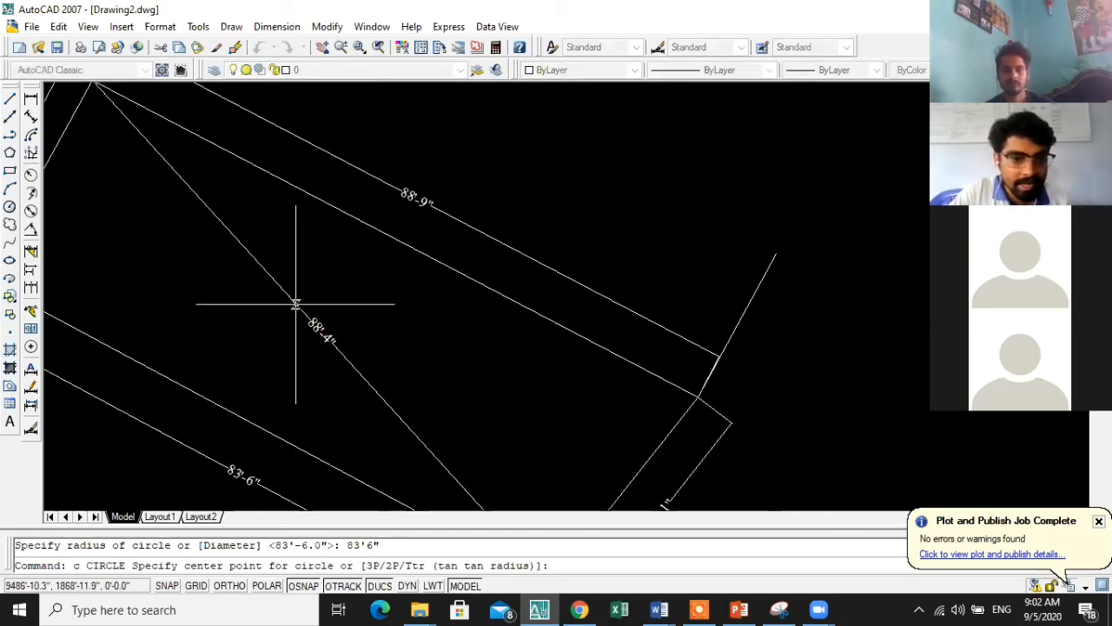
{"action": "scroll", "coordinate": [217, 311], "scroll_direction": "down", "scroll_amount": 3}
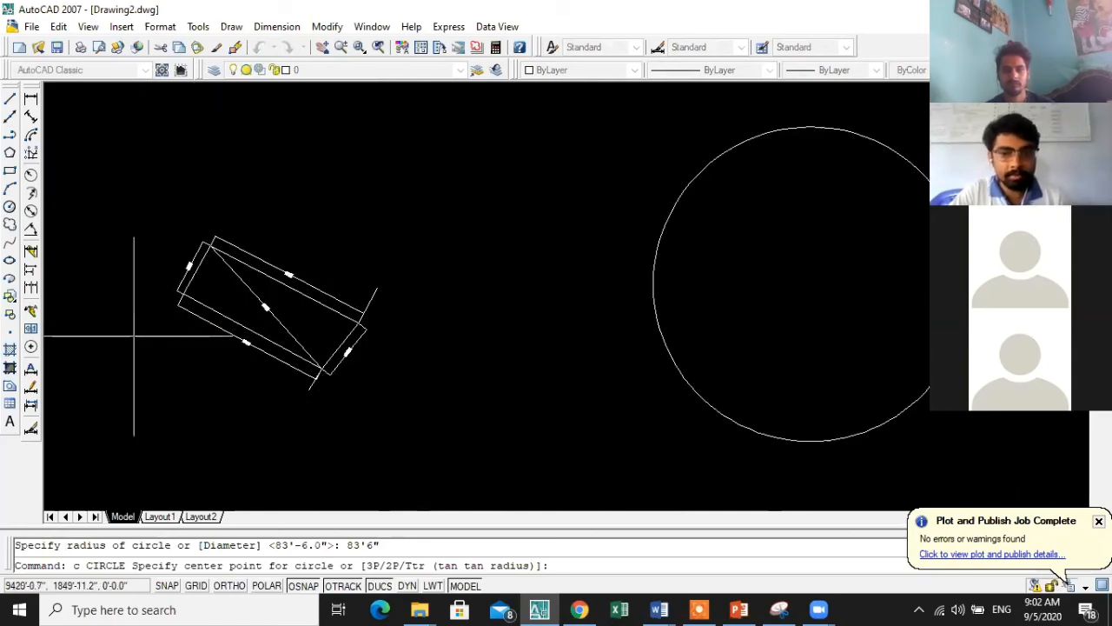
{"action": "scroll", "coordinate": [134, 336], "scroll_direction": "down", "scroll_amount": 4}
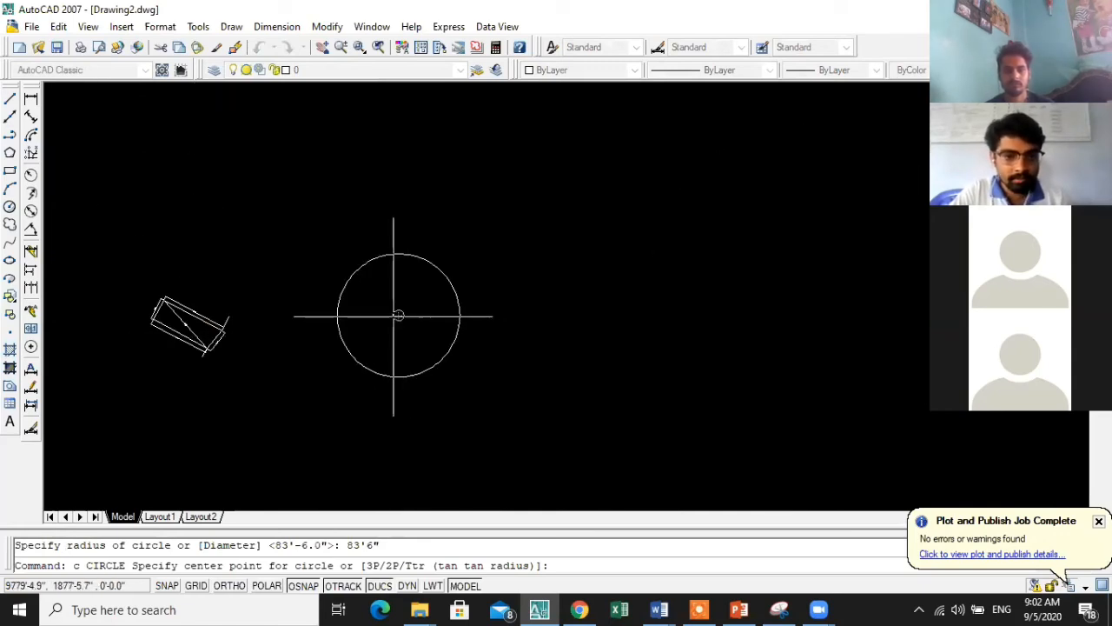
{"action": "left_click", "coordinate": [398, 315]}
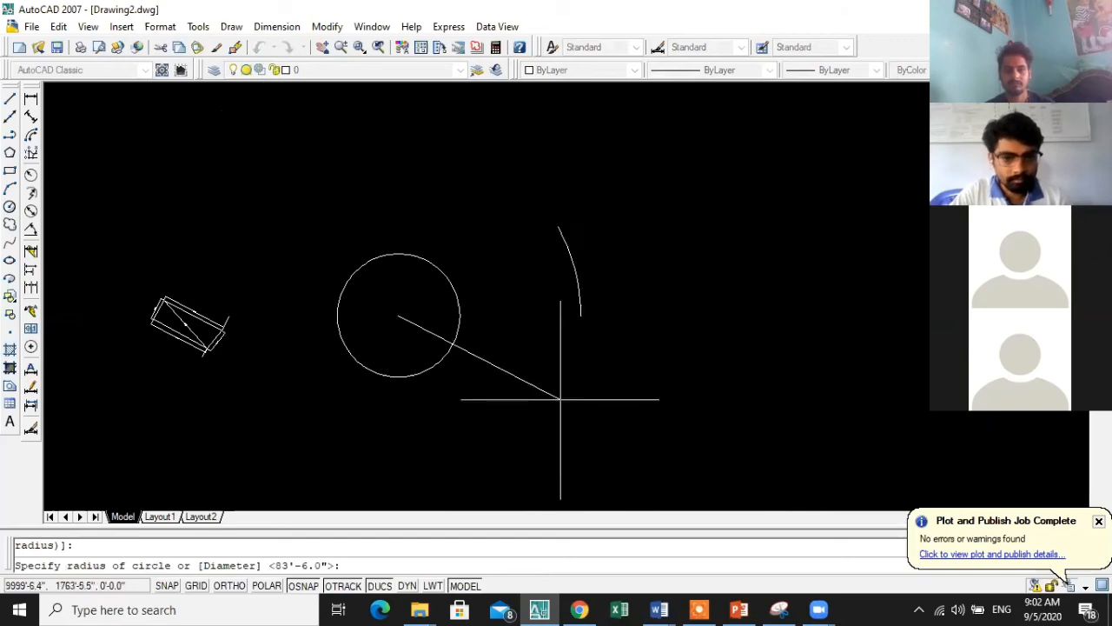
{"action": "key", "text": "Escape"}
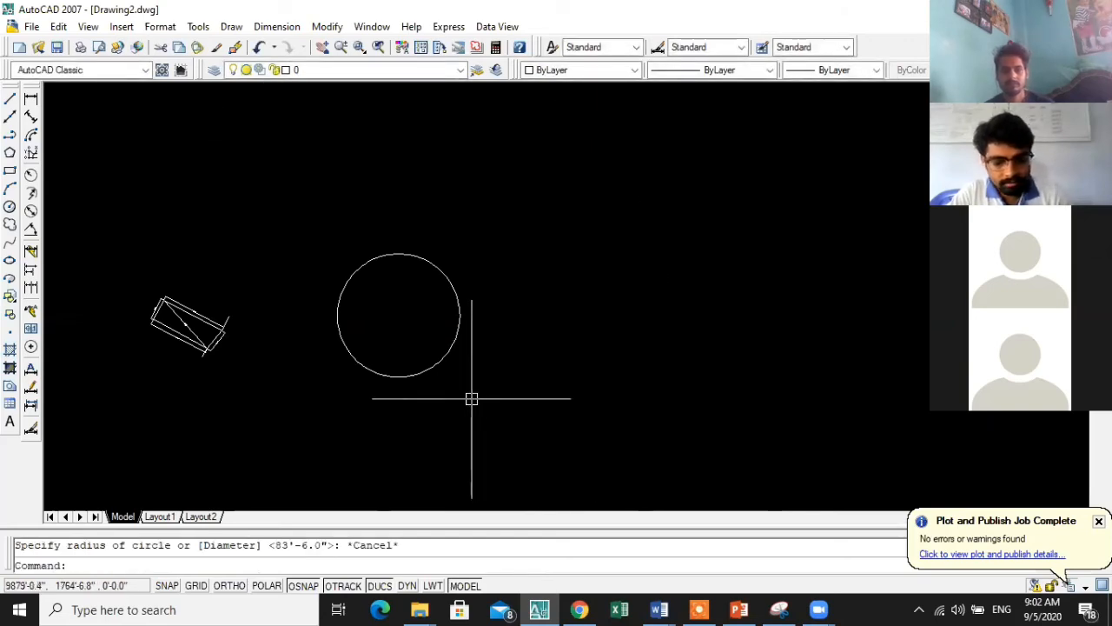
- Draw a circle with a radius of 88'4" centred on the lower-right part of the first circle's circumference
{"action": "type", "text": "c"}
{"action": "key", "text": "Return"}
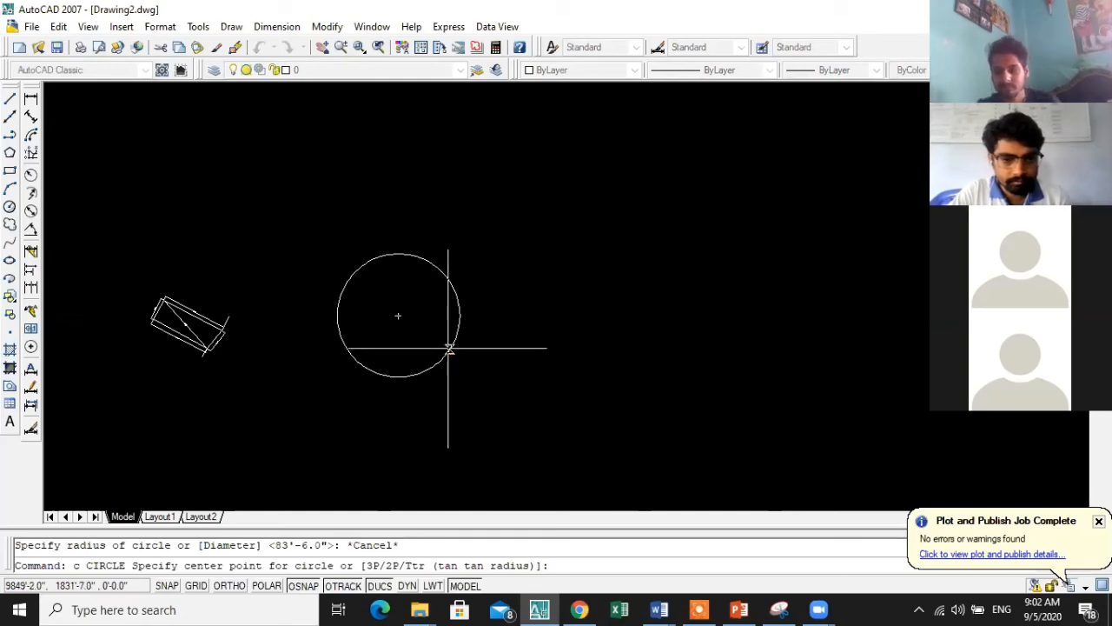
{"action": "left_click", "coordinate": [446, 354]}
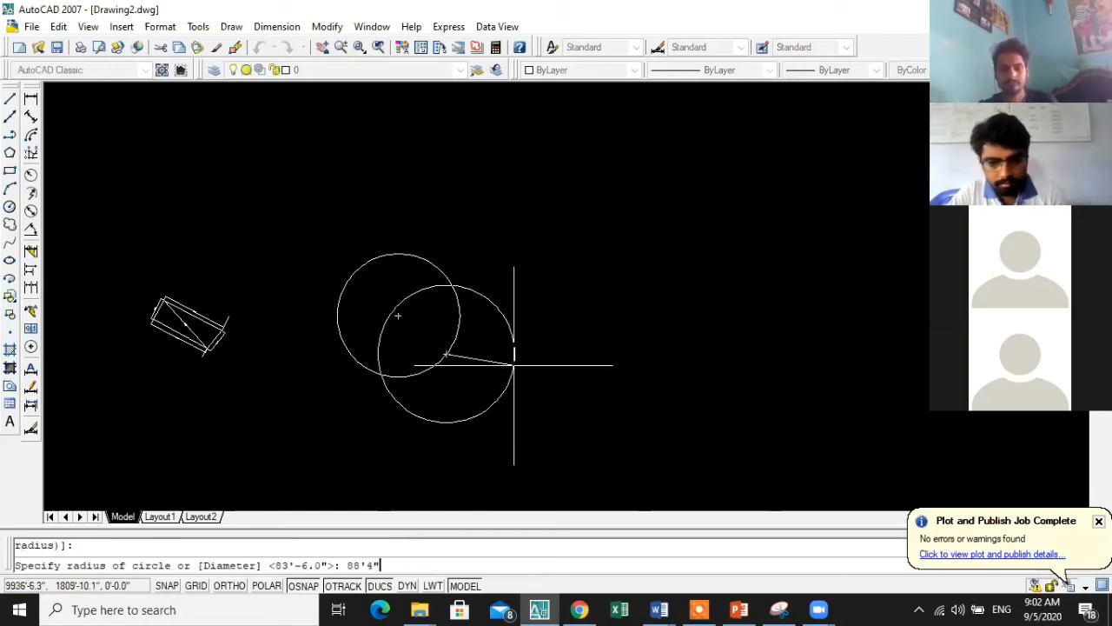
{"action": "key", "text": "Return"}
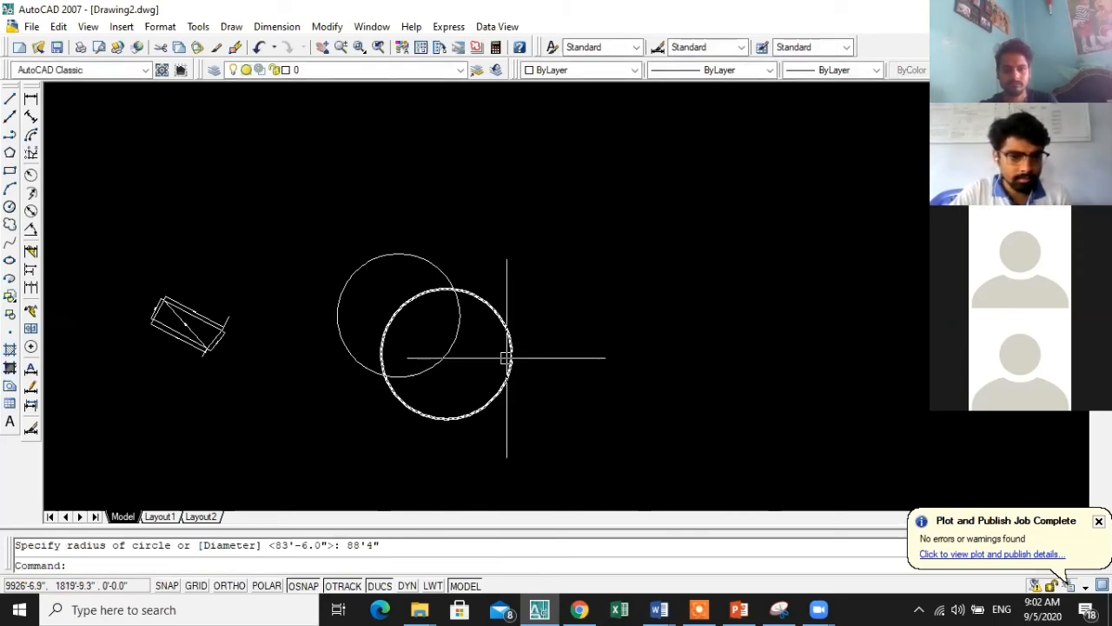
{"action": "scroll", "coordinate": [399, 367], "scroll_direction": "up", "scroll_amount": 1}
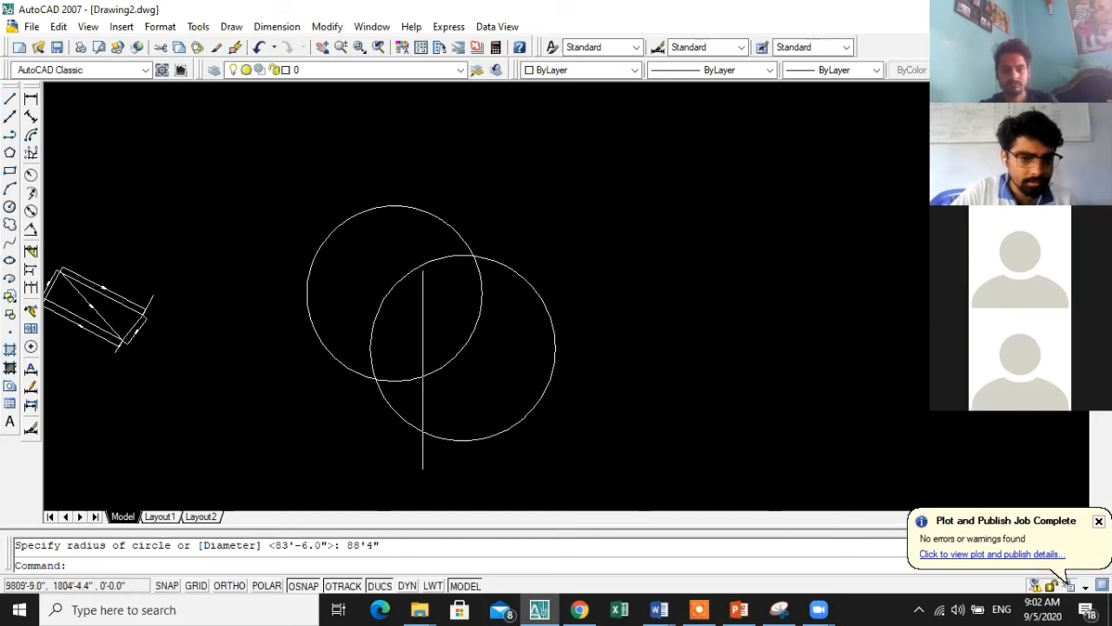
{"action": "scroll", "coordinate": [423, 414], "scroll_direction": "up", "scroll_amount": 4}
{"action": "scroll", "coordinate": [498, 393], "scroll_direction": "down", "scroll_amount": 2}
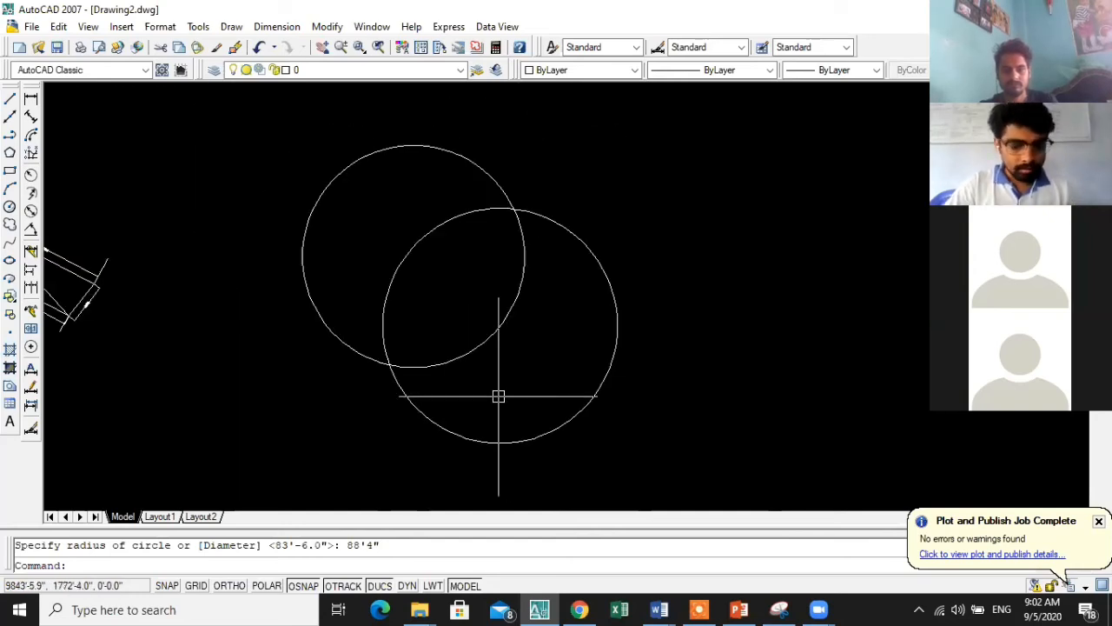
{"action": "key", "text": "Return"}
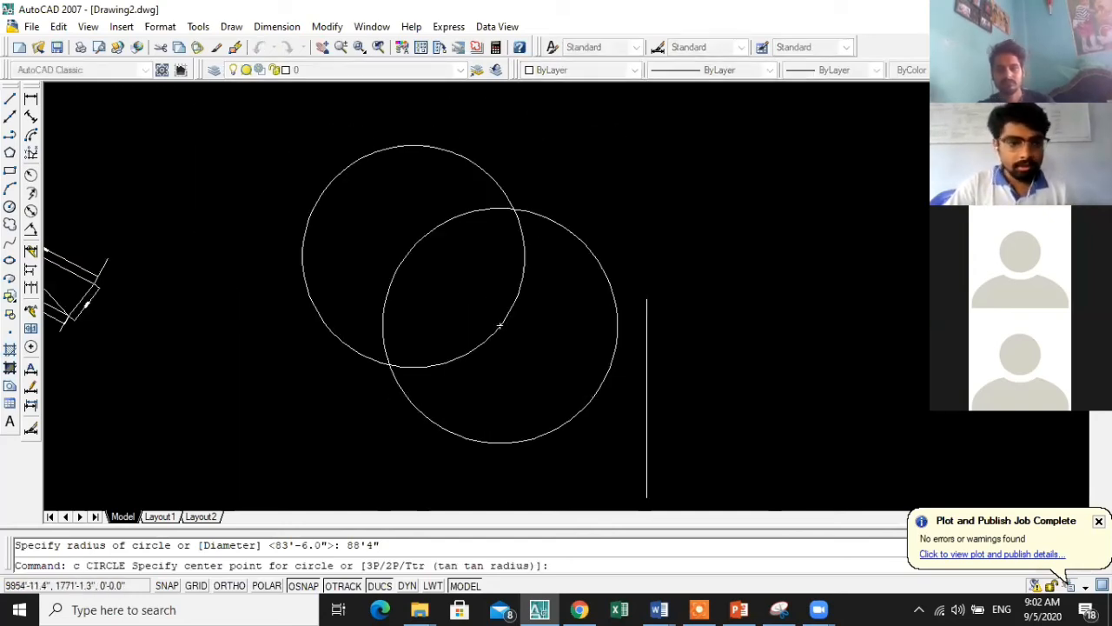
{"action": "scroll", "coordinate": [310, 340], "scroll_direction": "up", "scroll_amount": 1}
{"action": "scroll", "coordinate": [329, 312], "scroll_direction": "up", "scroll_amount": 3}
{"action": "scroll", "coordinate": [330, 311], "scroll_direction": "up", "scroll_amount": 4}
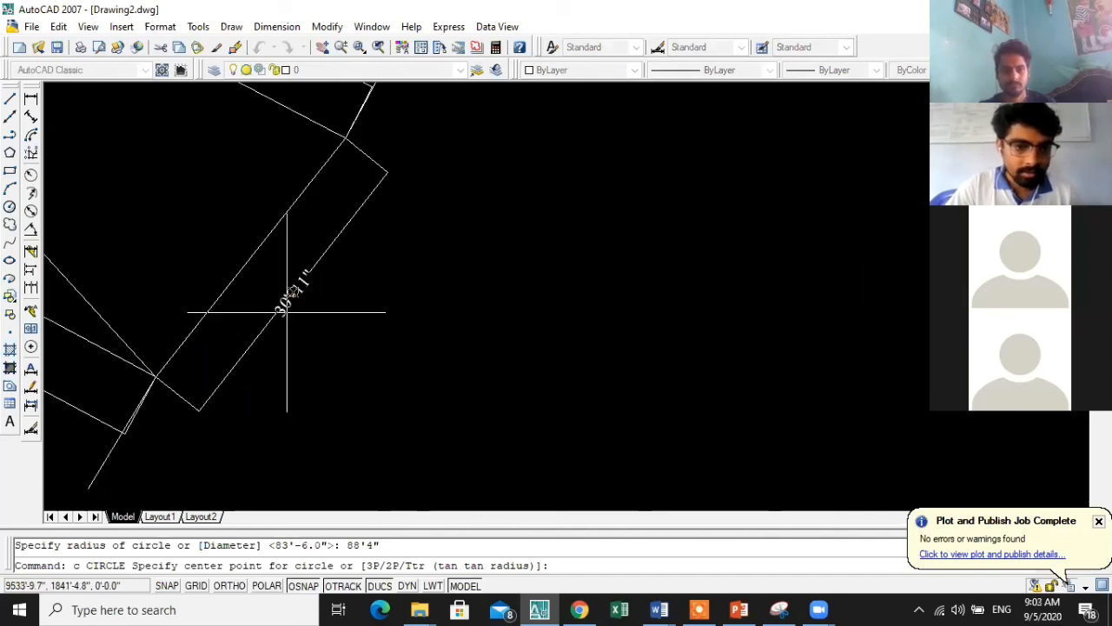
{"action": "scroll", "coordinate": [191, 314], "scroll_direction": "down", "scroll_amount": 6}
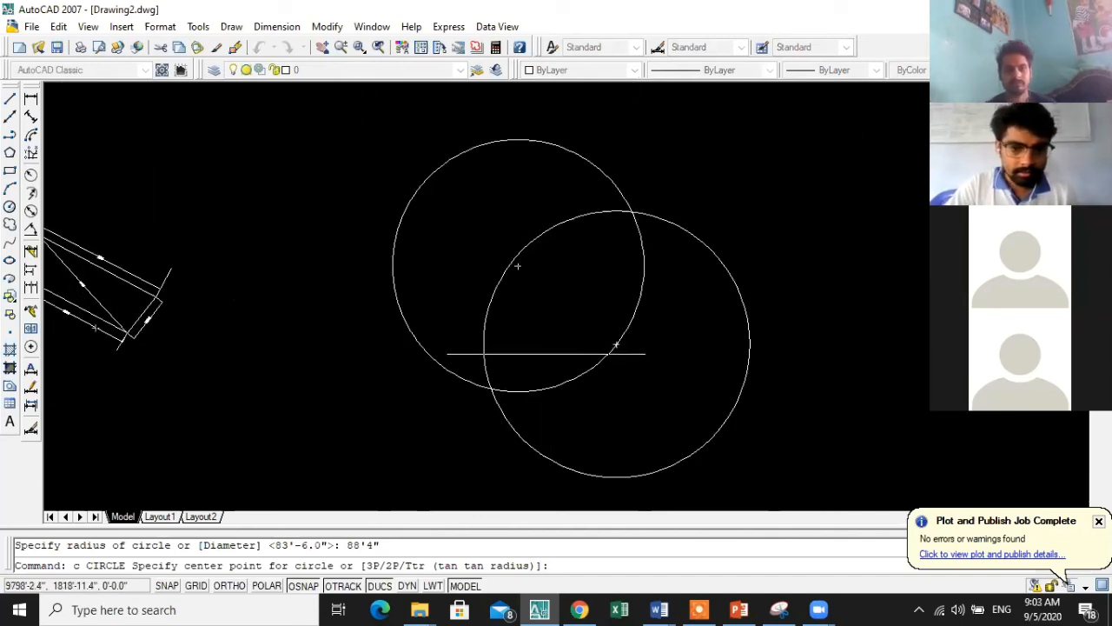
{"action": "left_click", "coordinate": [616, 344]}
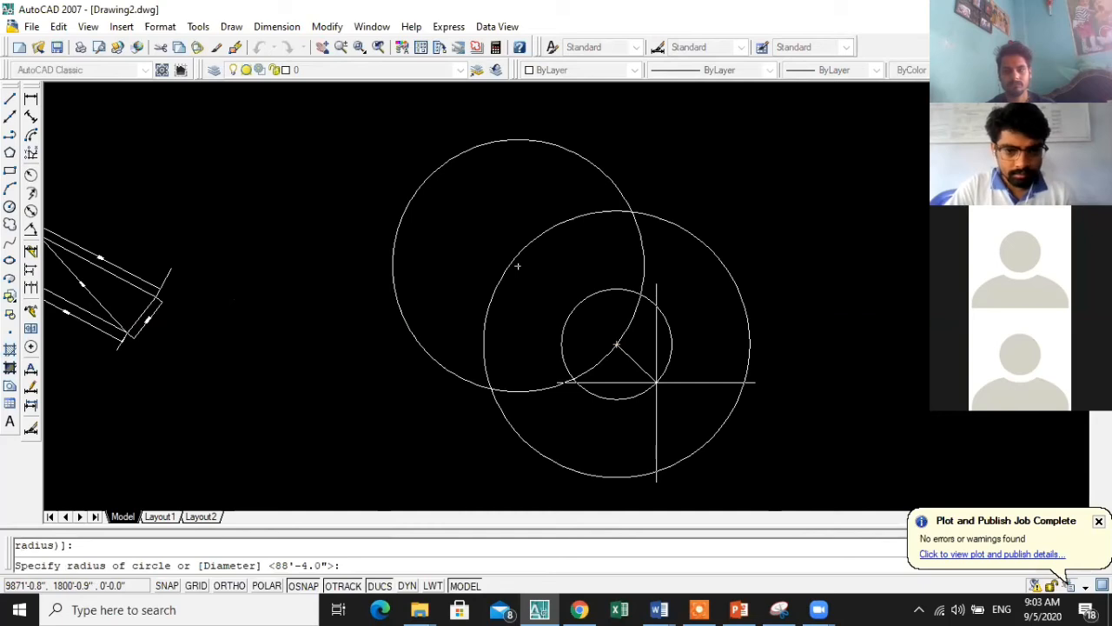
{"action": "key", "text": "Escape"}
{"action": "scroll", "coordinate": [478, 396], "scroll_direction": "up", "scroll_amount": 2}
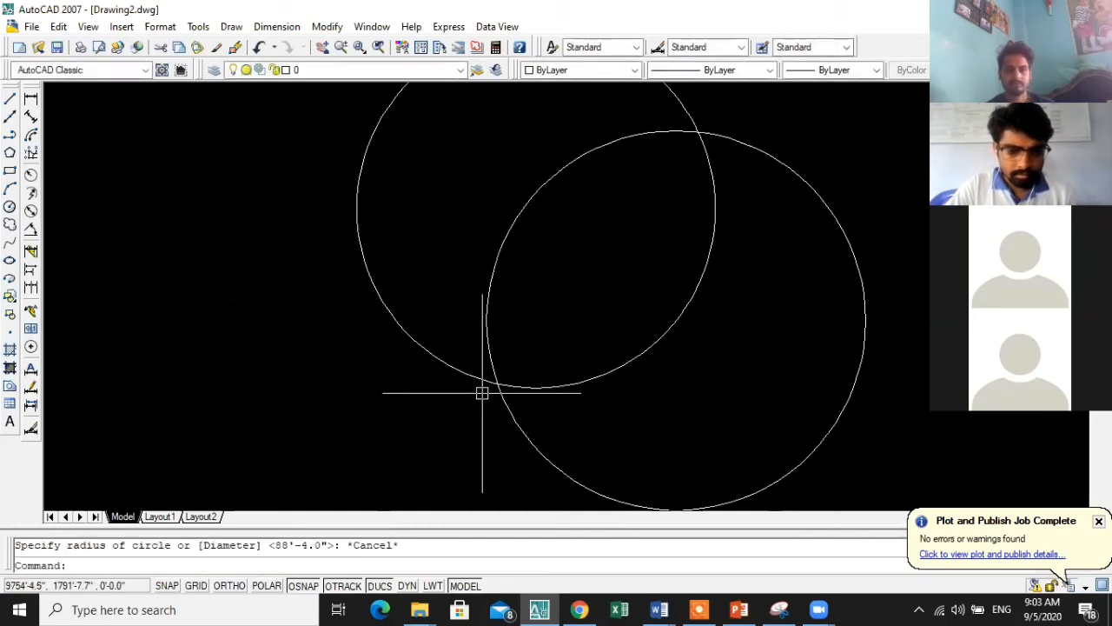
{"action": "type", "text": "c"}
{"action": "key", "text": "Return"}
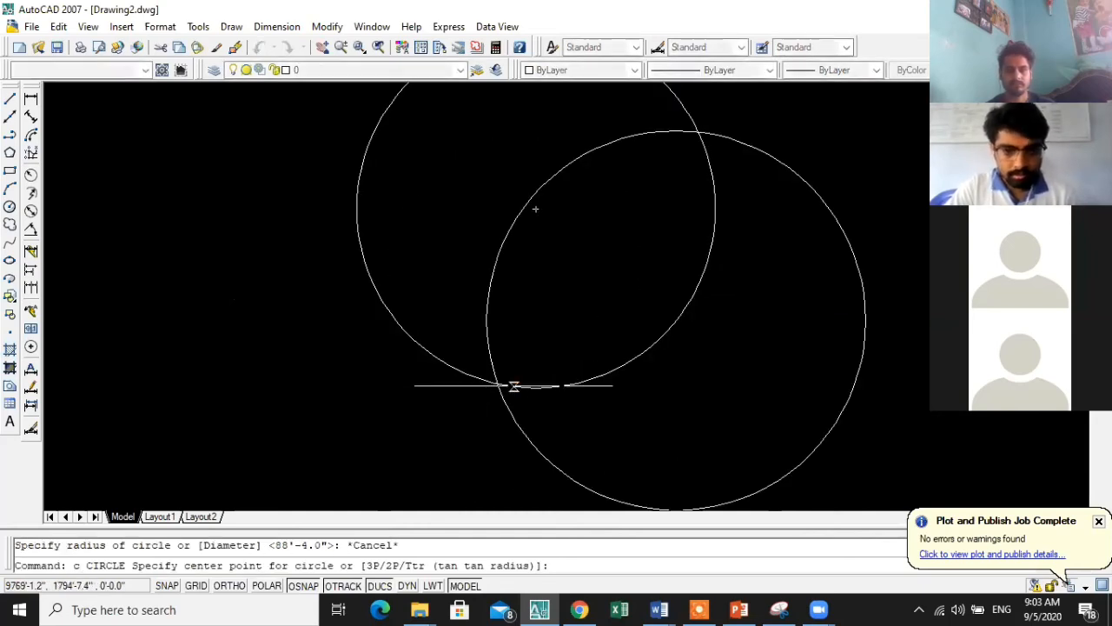
{"action": "left_click", "coordinate": [500, 384]}
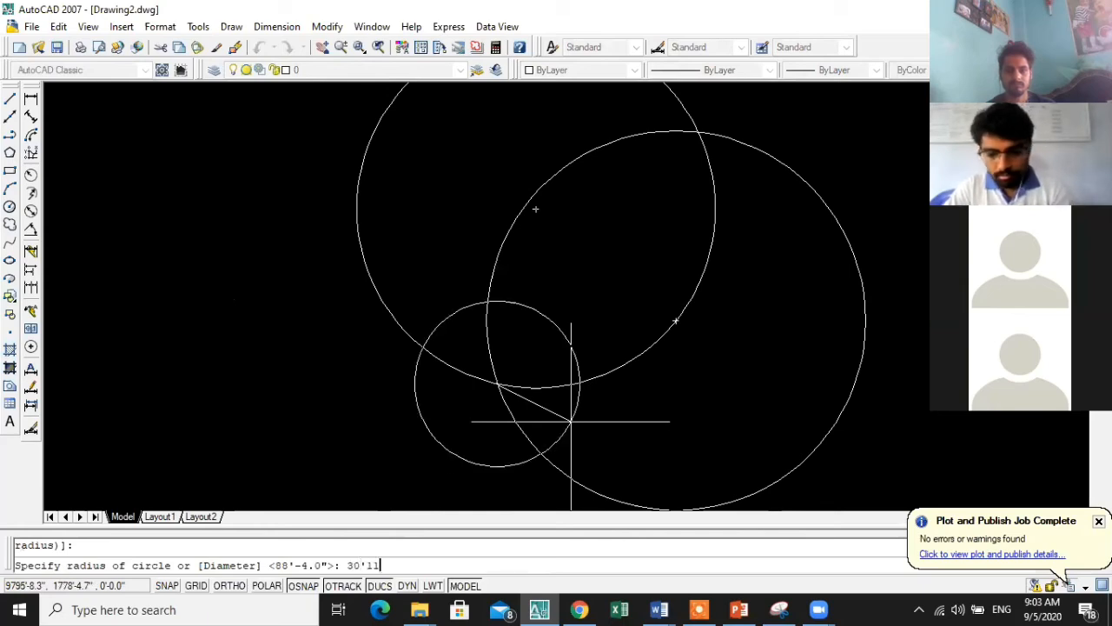
{"action": "type", "text": "30'11"}
{"action": "key", "text": "Return"}
{"action": "key", "text": "Escape"}
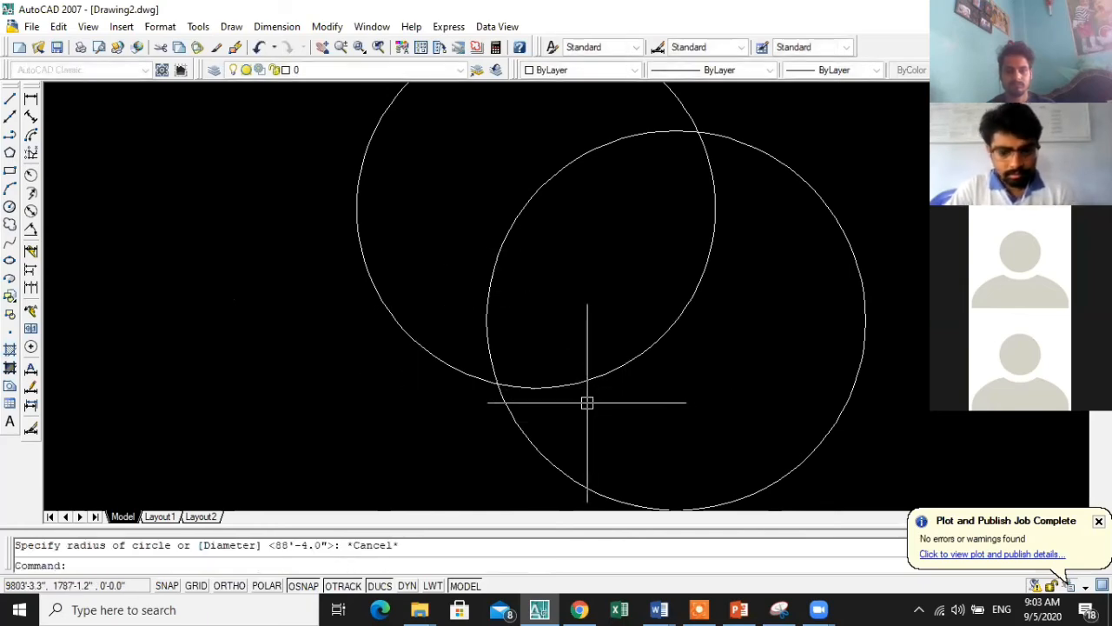
- Draw a circle with a radius of 30'11" centred on the lower-left intersection of the two large circles
{"action": "key", "text": "Return"}
{"action": "left_click", "coordinate": [494, 382]}
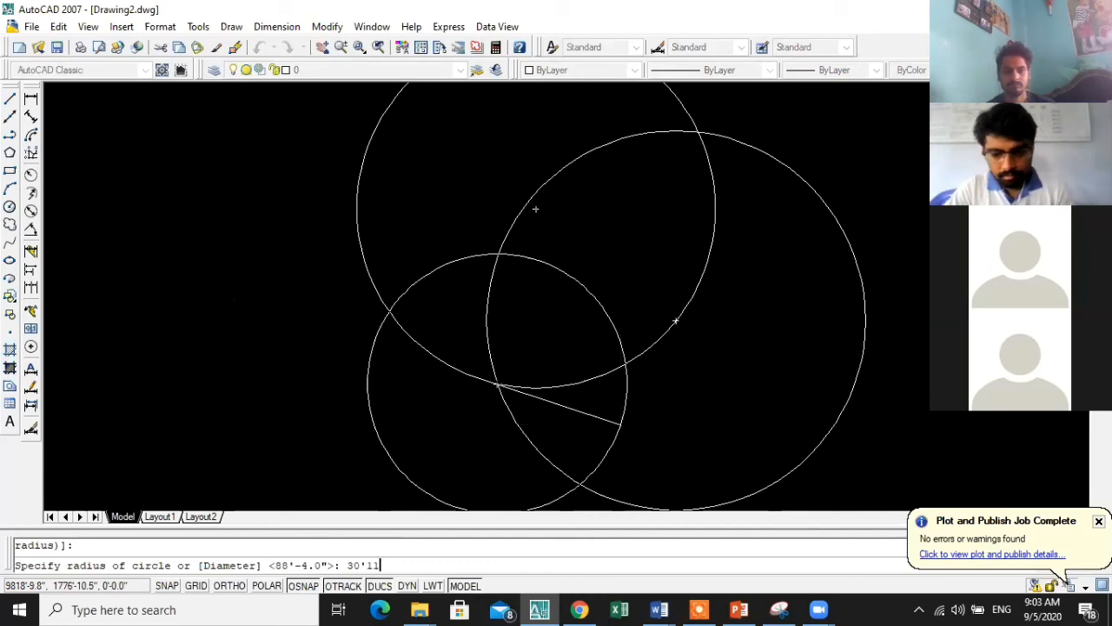
{"action": "type", "text": "30'11\""}
{"action": "key", "text": "Return"}
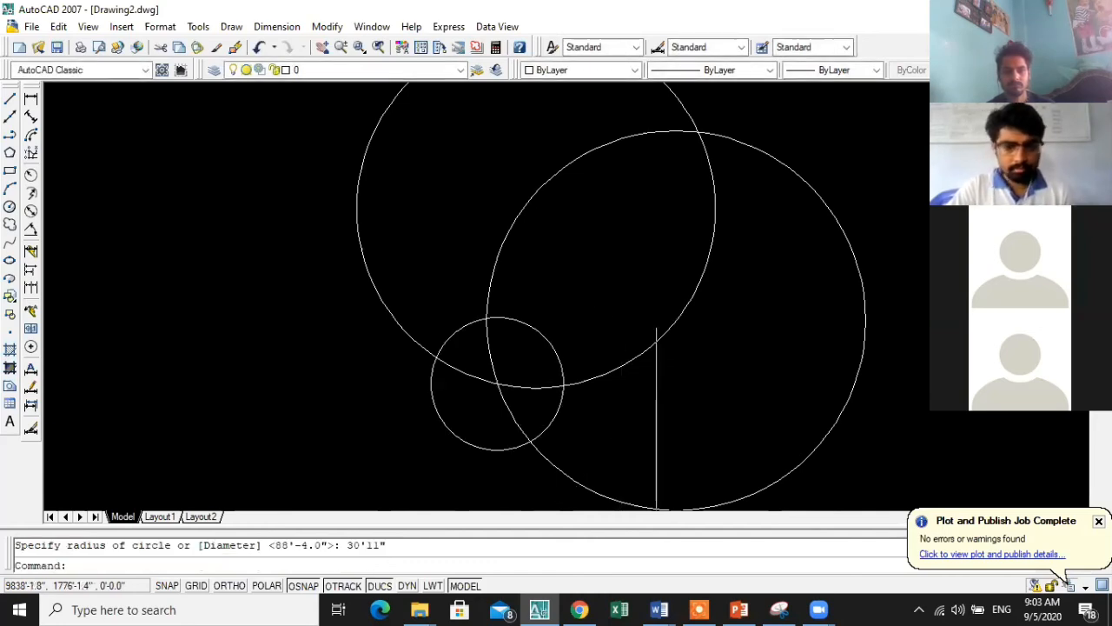
{"action": "scroll", "coordinate": [678, 426], "scroll_direction": "down", "scroll_amount": 4}
{"action": "scroll", "coordinate": [638, 427], "scroll_direction": "up", "scroll_amount": 5}
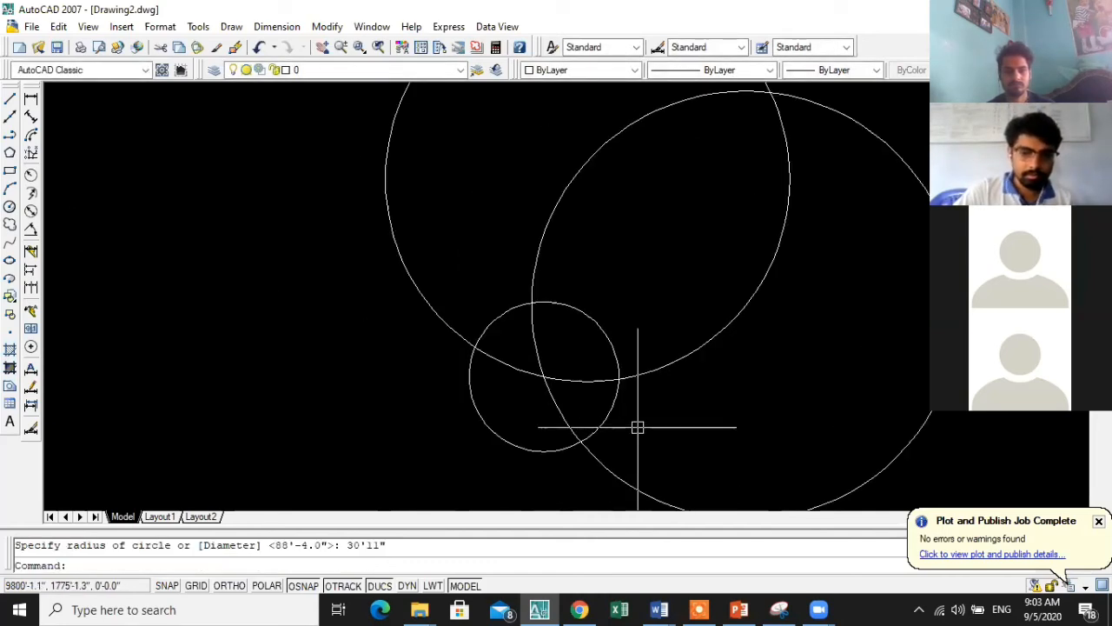
{"action": "scroll", "coordinate": [635, 423], "scroll_direction": "up", "scroll_amount": 2}
{"action": "scroll", "coordinate": [634, 423], "scroll_direction": "down", "scroll_amount": 4}
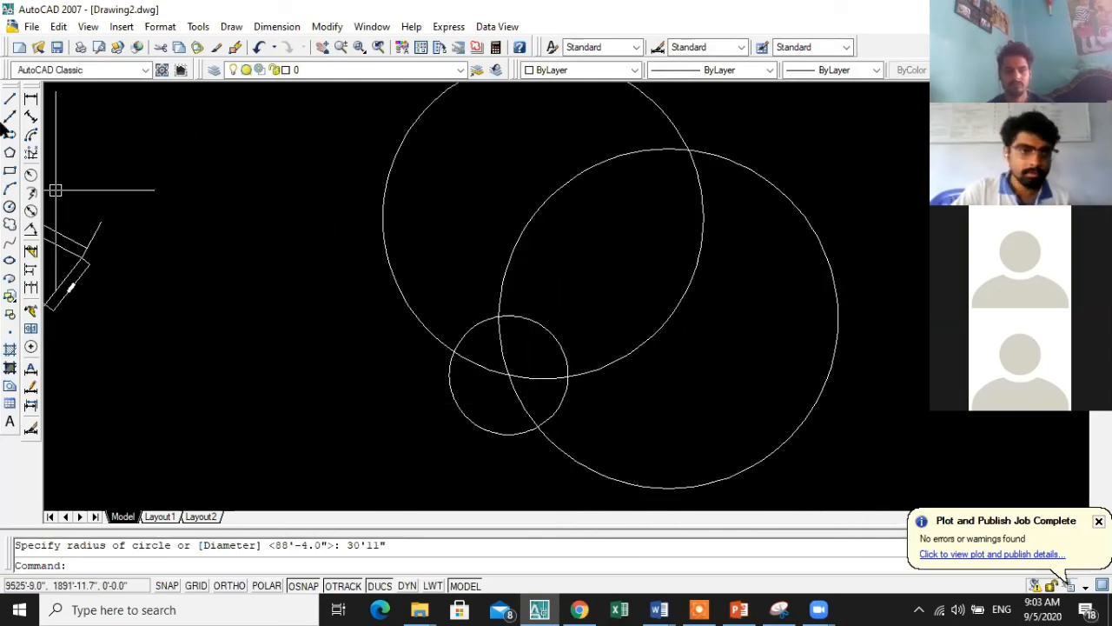
- Check the distance from the small circle's centre to its right-hand crossing with the first circle using an aligned dimension, without placing it
{"action": "left_click", "coordinate": [31, 116]}
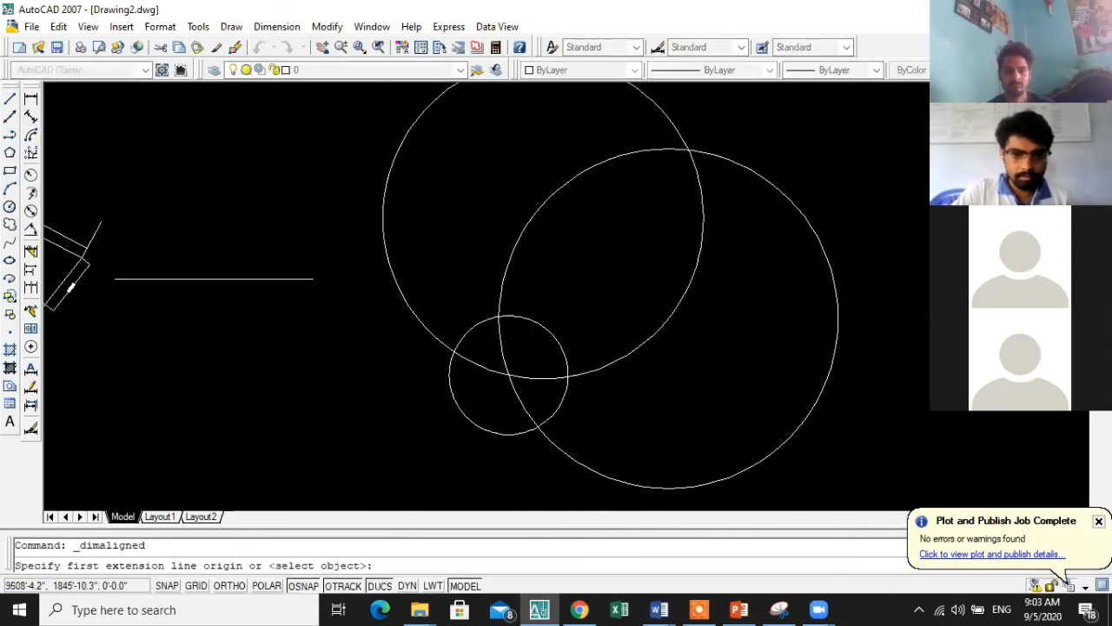
{"action": "left_click", "coordinate": [519, 375]}
{"action": "scroll", "coordinate": [558, 374], "scroll_direction": "up", "scroll_amount": 3}
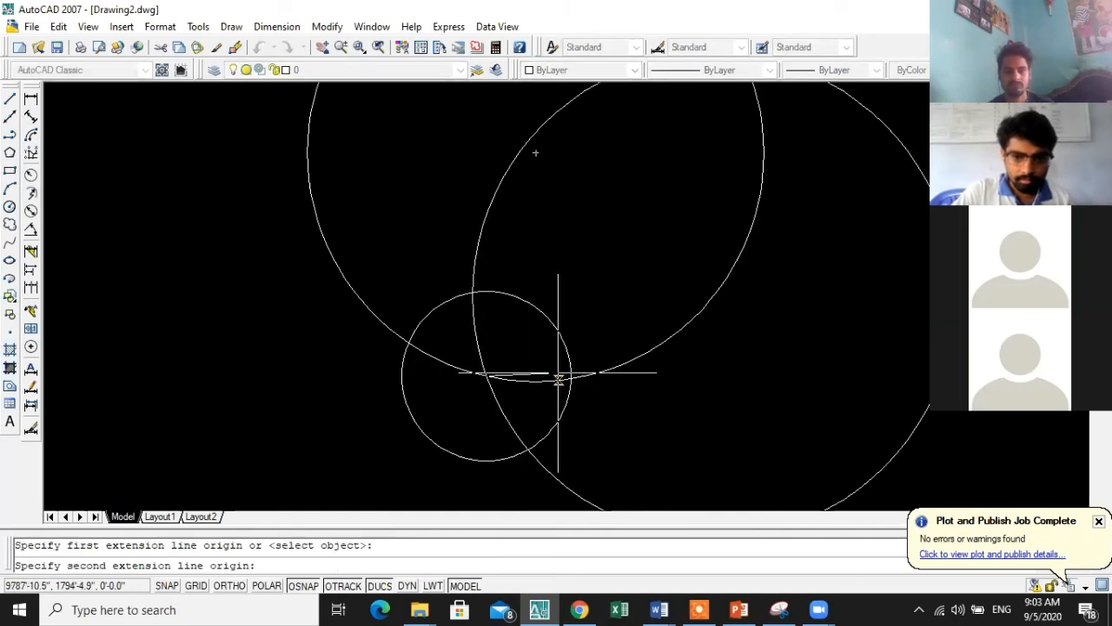
{"action": "left_click", "coordinate": [579, 384]}
{"action": "scroll", "coordinate": [450, 373], "scroll_direction": "up", "scroll_amount": 5}
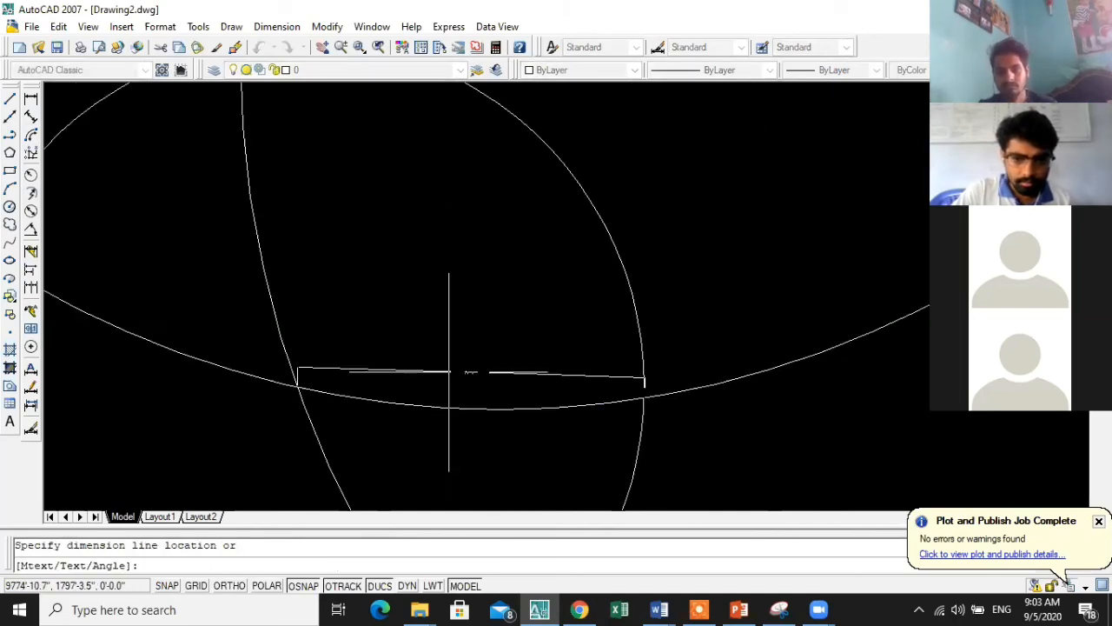
{"action": "scroll", "coordinate": [426, 372], "scroll_direction": "up", "scroll_amount": 3}
{"action": "key", "text": "Escape"}
{"action": "scroll", "coordinate": [426, 370], "scroll_direction": "down", "scroll_amount": 6}
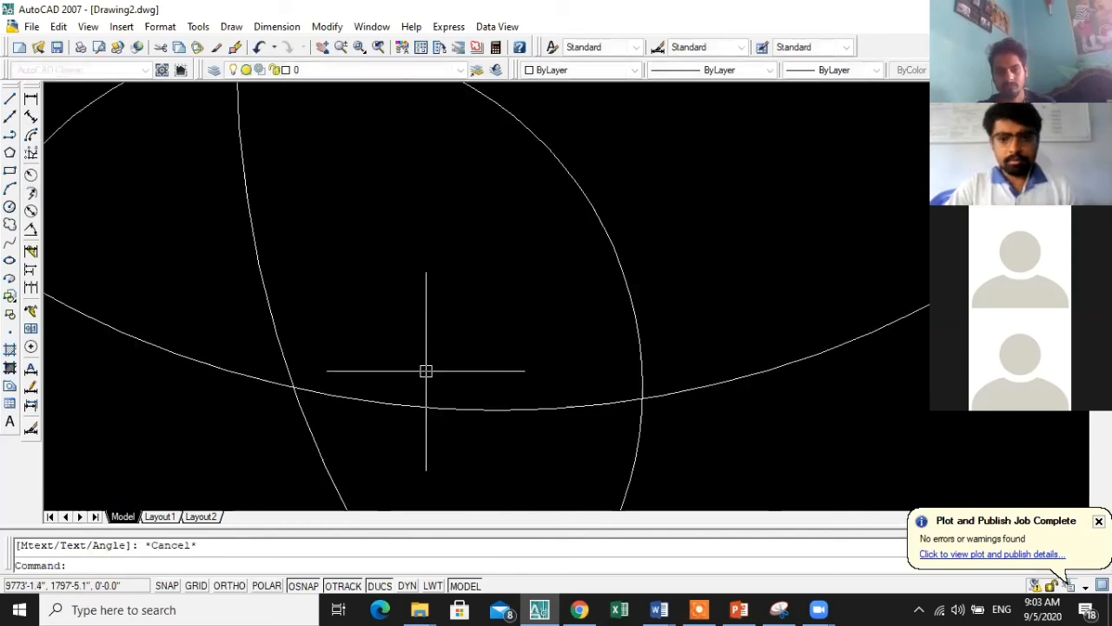
{"action": "scroll", "coordinate": [622, 405], "scroll_direction": "down", "scroll_amount": 4}
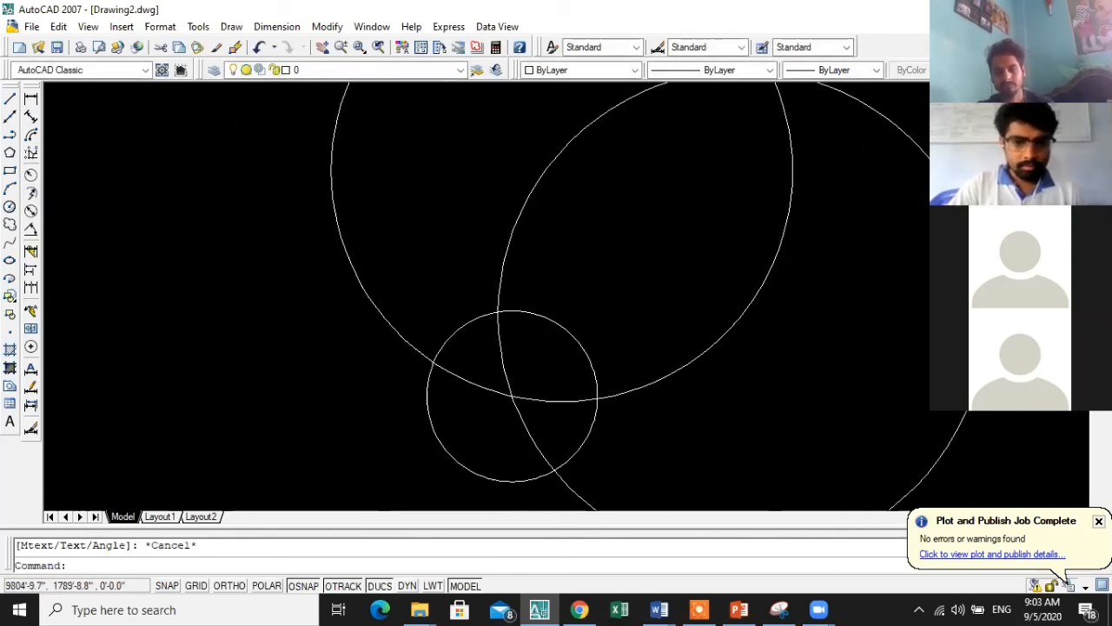
{"action": "scroll", "coordinate": [604, 391], "scroll_direction": "up", "scroll_amount": 2}
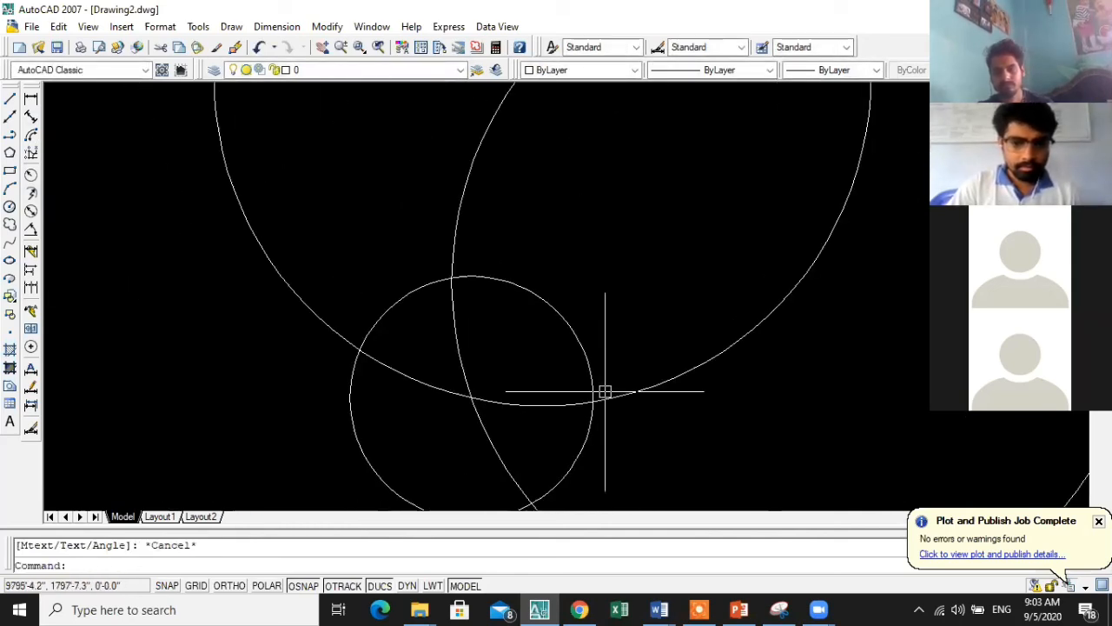
{"action": "scroll", "coordinate": [547, 381], "scroll_direction": "down", "scroll_amount": 4}
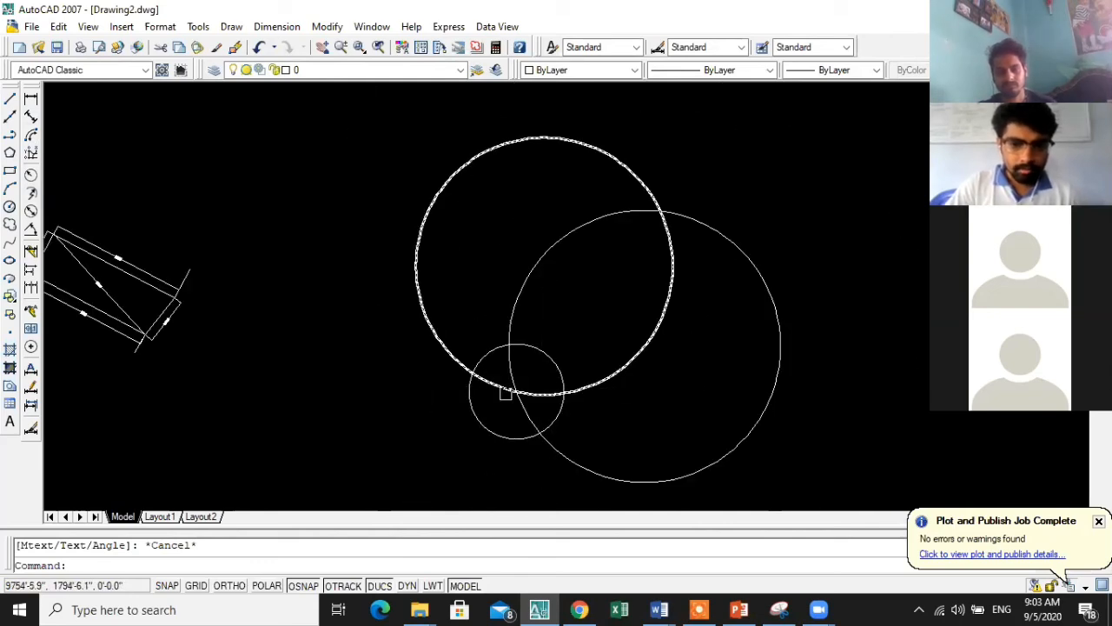
{"action": "scroll", "coordinate": [503, 393], "scroll_direction": "up", "scroll_amount": 3}
{"action": "scroll", "coordinate": [358, 391], "scroll_direction": "down", "scroll_amount": 3}
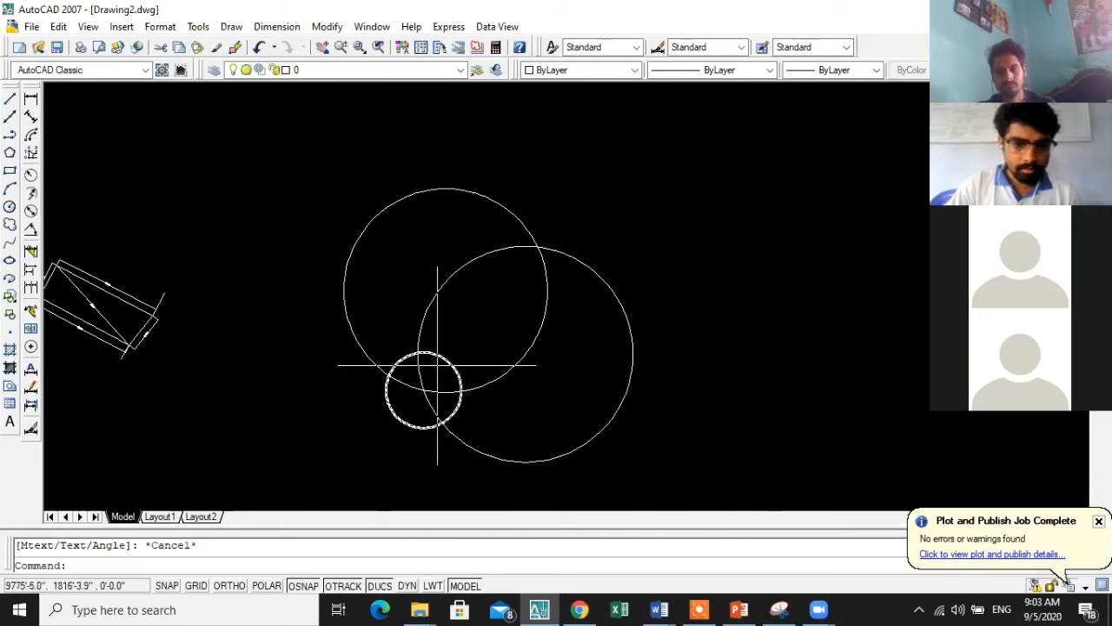
- Try erasing the 88'4" radius circle and undo the erasure
{"action": "left_click", "coordinate": [478, 252]}
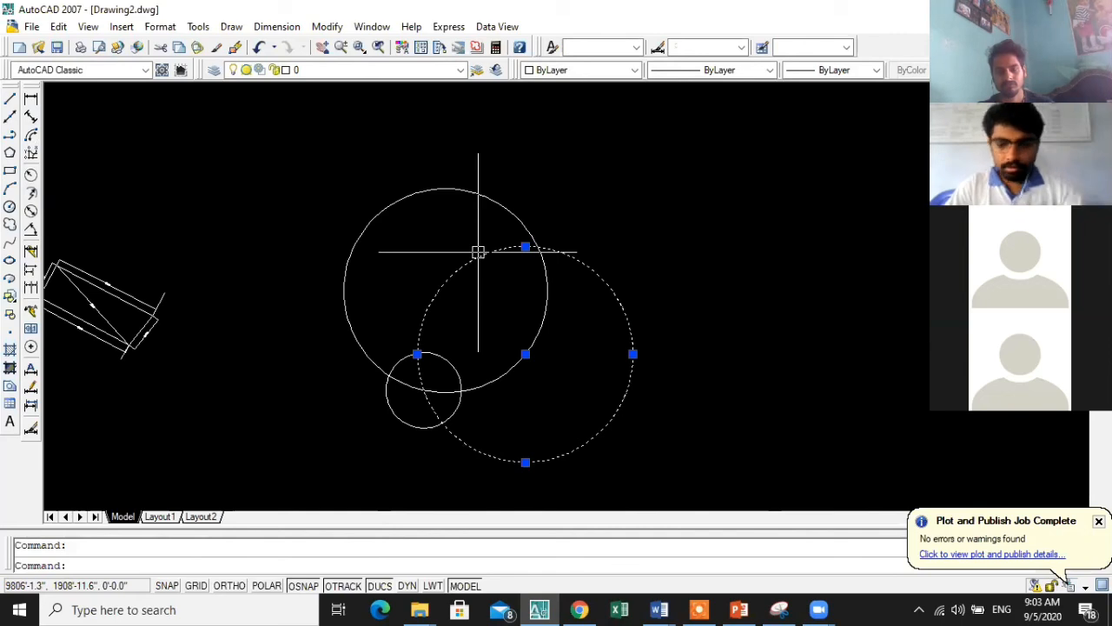
{"action": "key", "text": "Delete"}
{"action": "scroll", "coordinate": [396, 391], "scroll_direction": "up", "scroll_amount": 2}
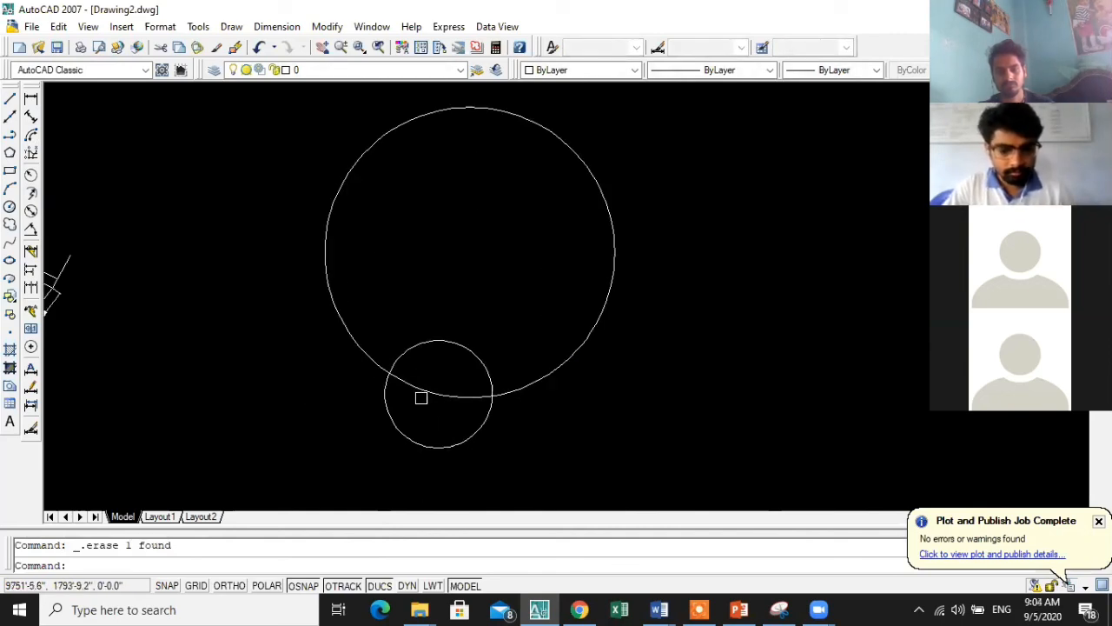
{"action": "key", "text": "ctrl+z"}
{"action": "key", "text": "ctrl+z"}
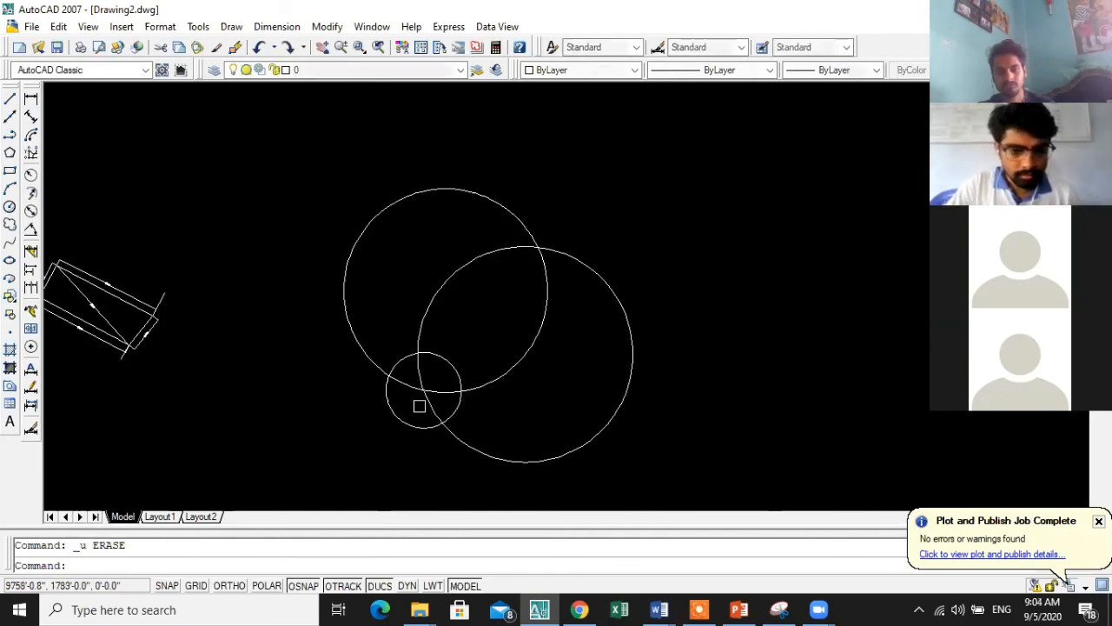
{"action": "key", "text": "Escape"}
- Compare the three construction circles with the original plot's side and diagonal dimensions
{"action": "scroll", "coordinate": [519, 403], "scroll_direction": "down", "scroll_amount": 2}
{"action": "scroll", "coordinate": [415, 391], "scroll_direction": "up", "scroll_amount": 4}
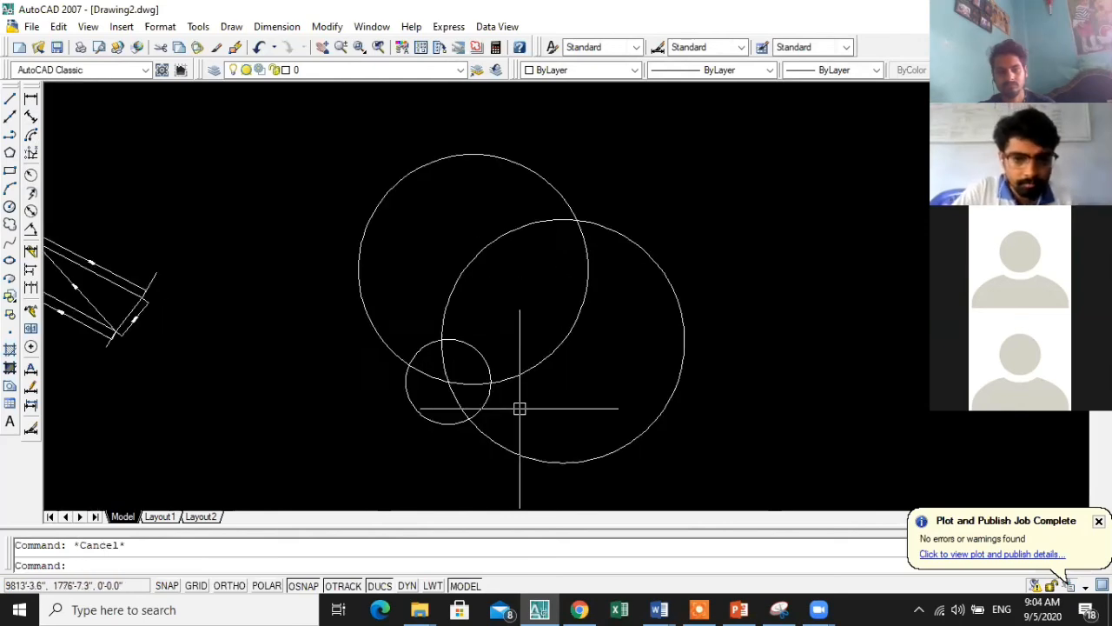
{"action": "scroll", "coordinate": [447, 383], "scroll_direction": "up", "scroll_amount": 1}
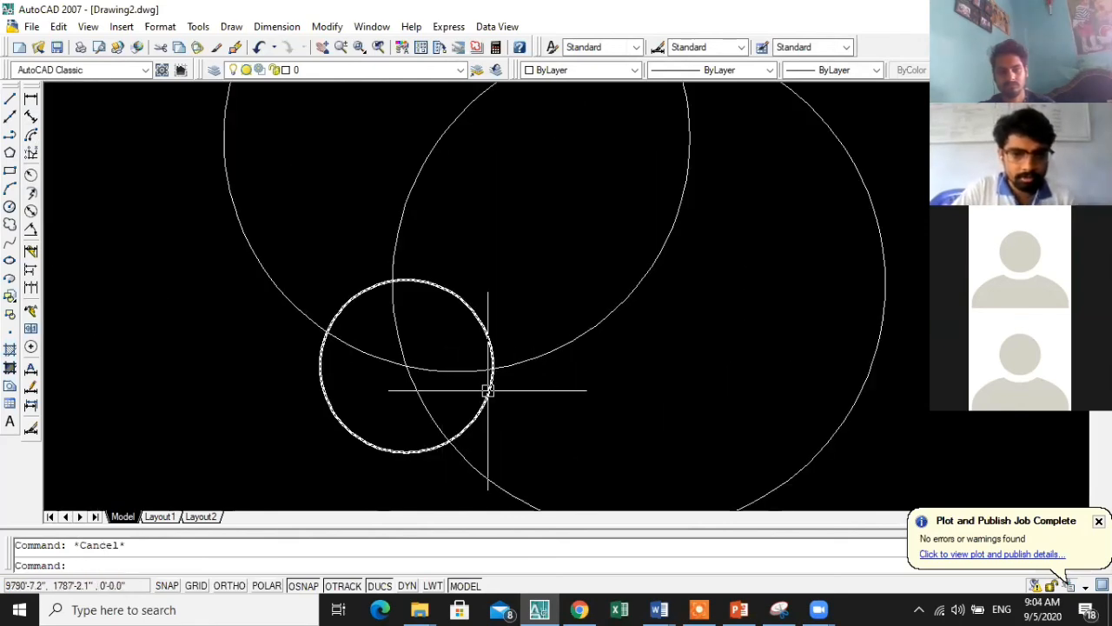
{"action": "scroll", "coordinate": [487, 385], "scroll_direction": "down", "scroll_amount": 1}
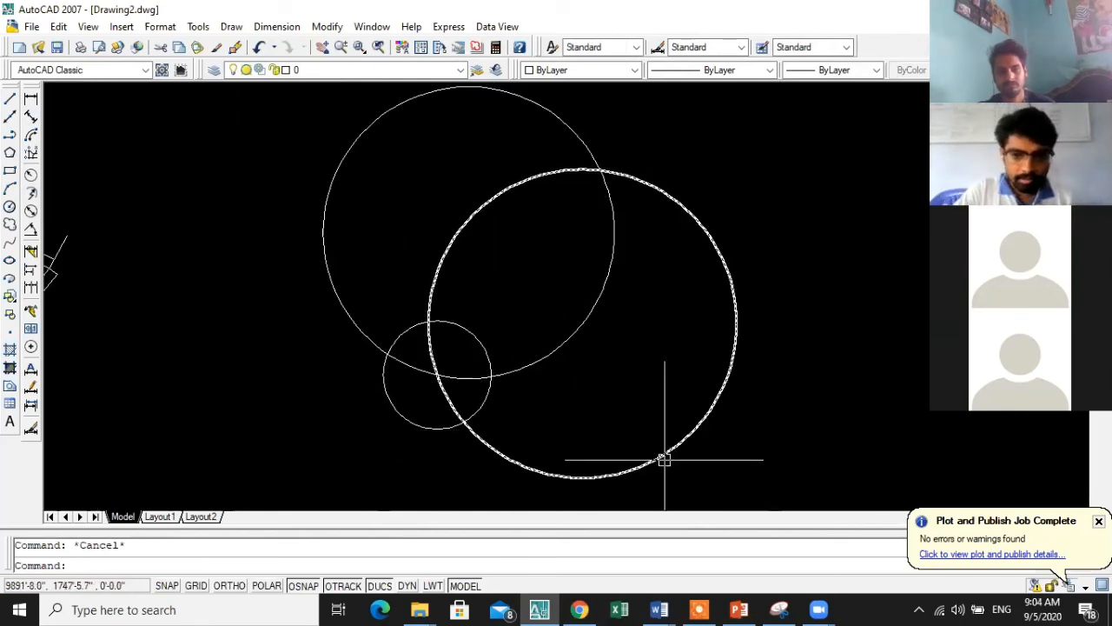
{"action": "scroll", "coordinate": [702, 383], "scroll_direction": "down", "scroll_amount": 2}
{"action": "scroll", "coordinate": [702, 384], "scroll_direction": "down", "scroll_amount": 3}
{"action": "scroll", "coordinate": [521, 385], "scroll_direction": "up", "scroll_amount": 2}
{"action": "scroll", "coordinate": [678, 299], "scroll_direction": "up", "scroll_amount": 4}
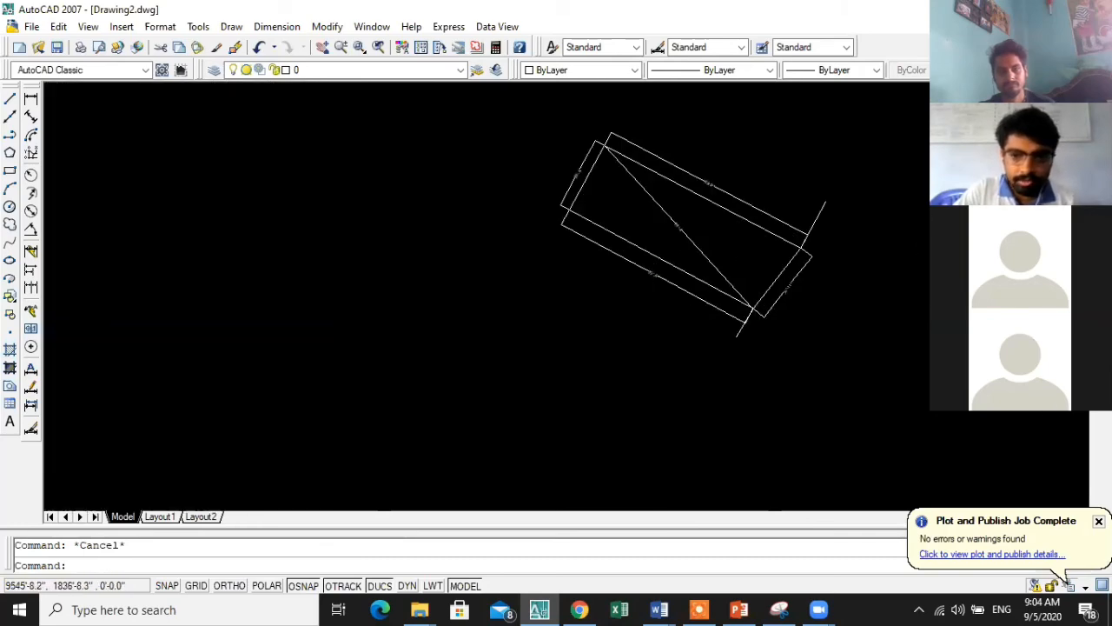
{"action": "scroll", "coordinate": [679, 299], "scroll_direction": "down", "scroll_amount": 3}
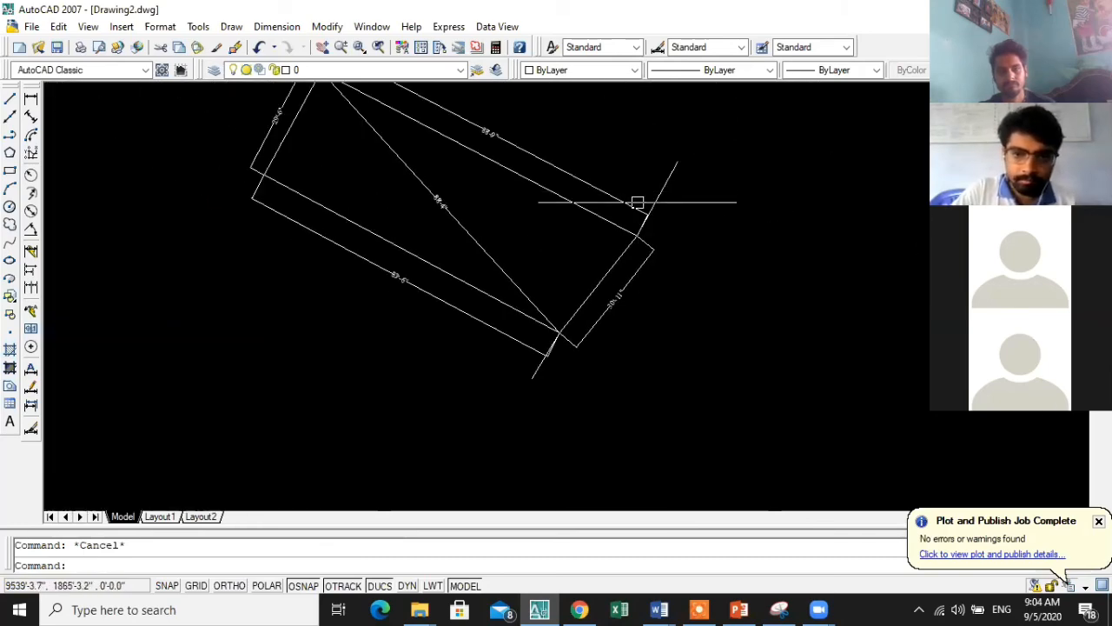
{"action": "left_click", "coordinate": [630, 240]}
{"action": "scroll", "coordinate": [626, 245], "scroll_direction": "up", "scroll_amount": 4}
{"action": "scroll", "coordinate": [617, 252], "scroll_direction": "down", "scroll_amount": 3}
{"action": "key", "text": "Escape"}
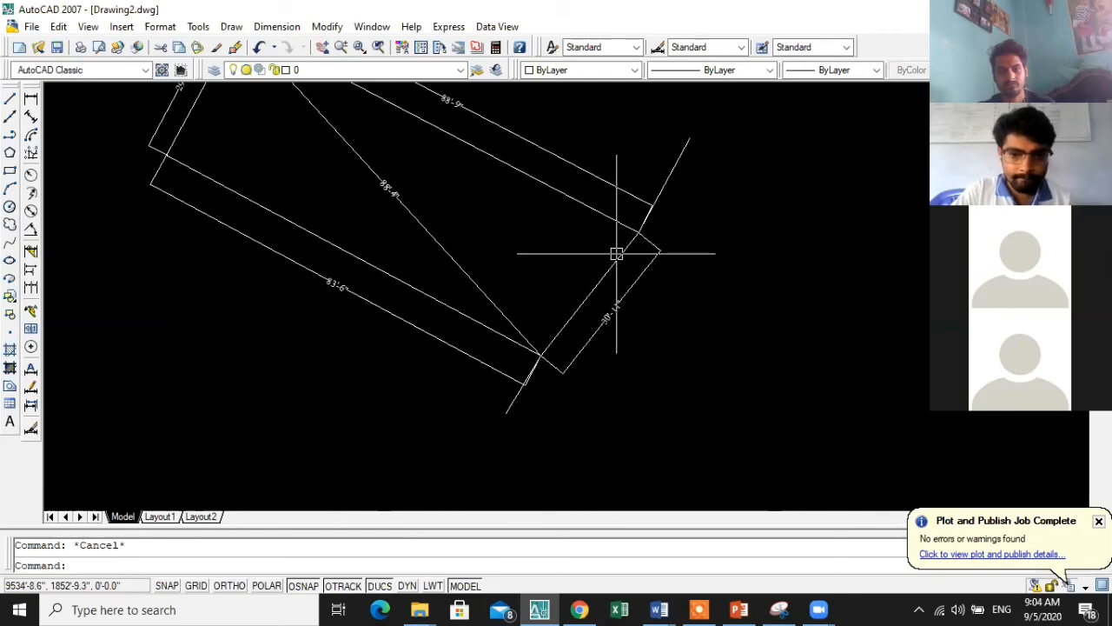
{"action": "scroll", "coordinate": [616, 253], "scroll_direction": "down", "scroll_amount": 1}
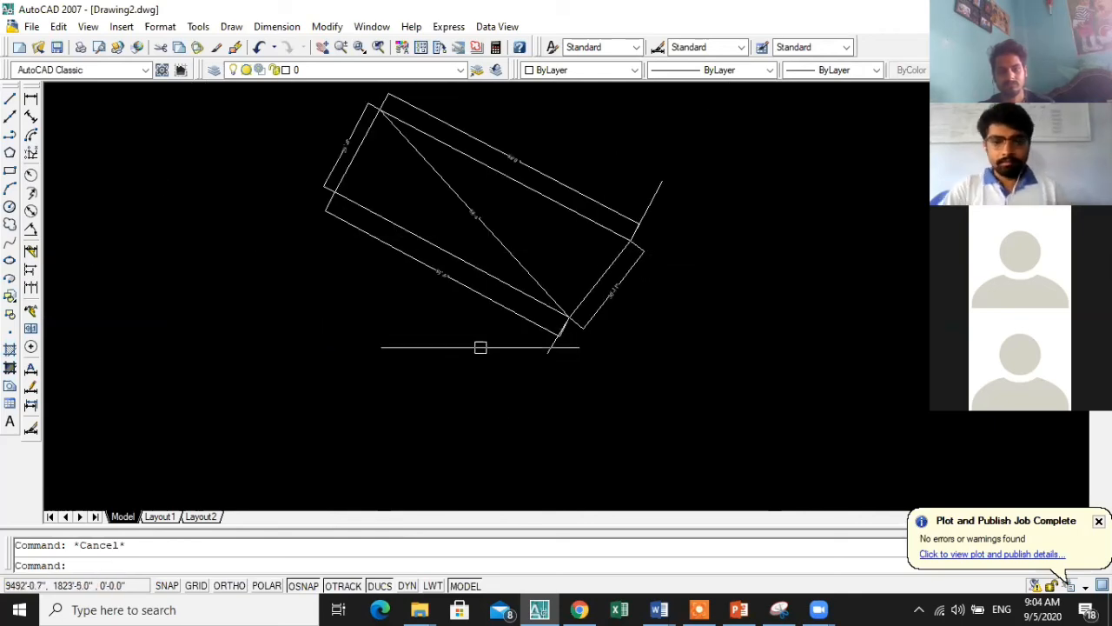
{"action": "scroll", "coordinate": [528, 328], "scroll_direction": "up", "scroll_amount": 4}
{"action": "key", "text": "Return"}
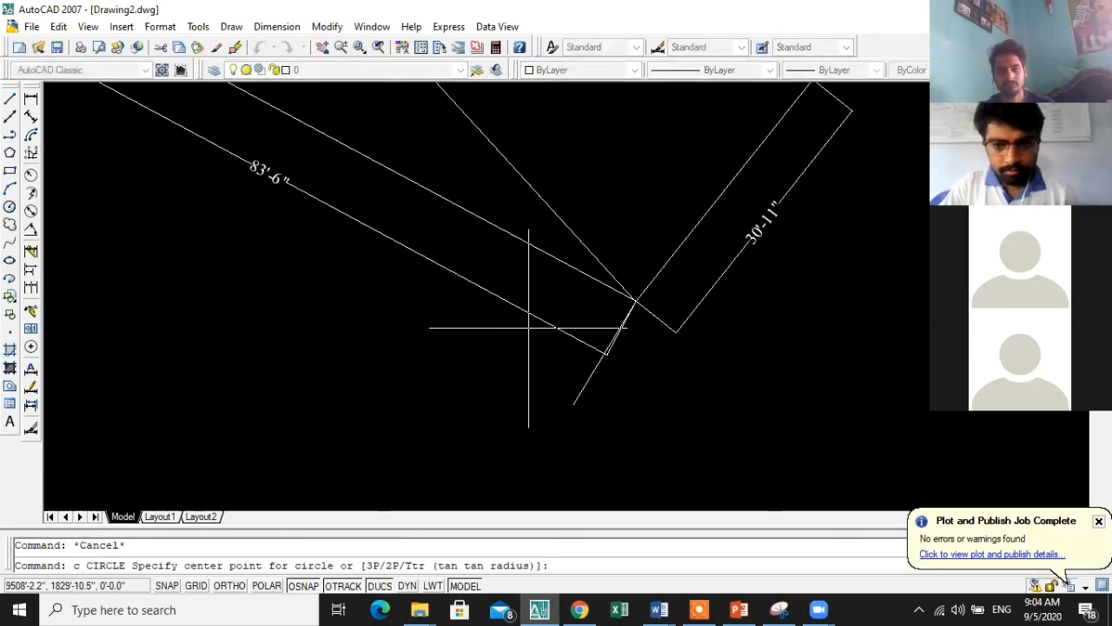
{"action": "scroll", "coordinate": [635, 298], "scroll_direction": "down", "scroll_amount": 3}
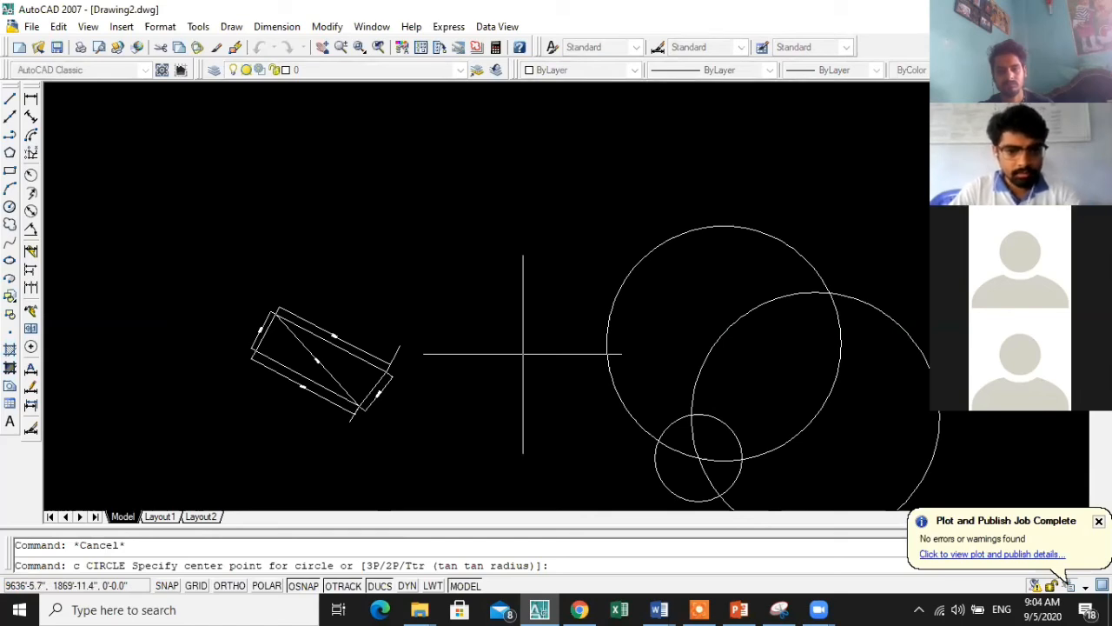
{"action": "key", "text": "Escape"}
{"action": "scroll", "coordinate": [523, 354], "scroll_direction": "down", "scroll_amount": 3}
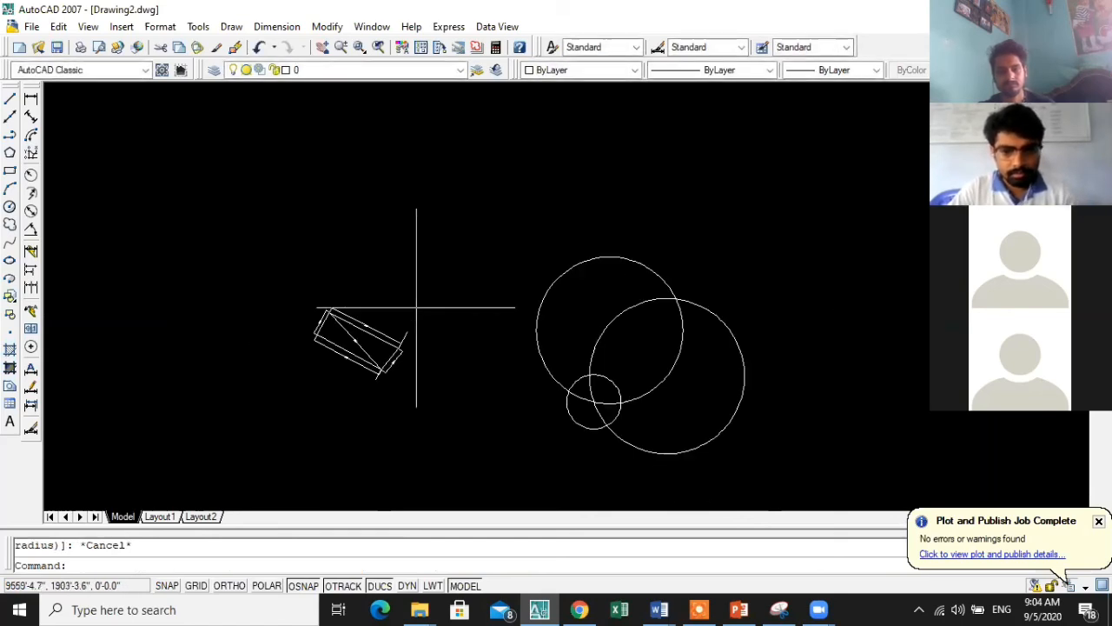
{"action": "scroll", "coordinate": [528, 385], "scroll_direction": "down", "scroll_amount": 2}
{"action": "scroll", "coordinate": [639, 426], "scroll_direction": "up", "scroll_amount": 2}
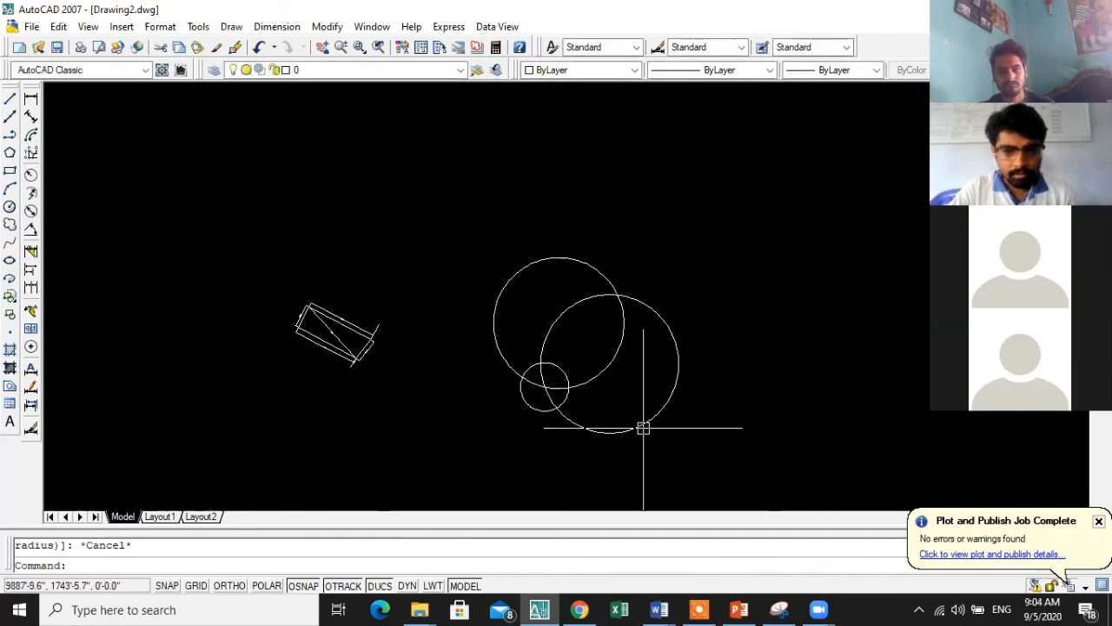
{"action": "left_click", "coordinate": [714, 432]}
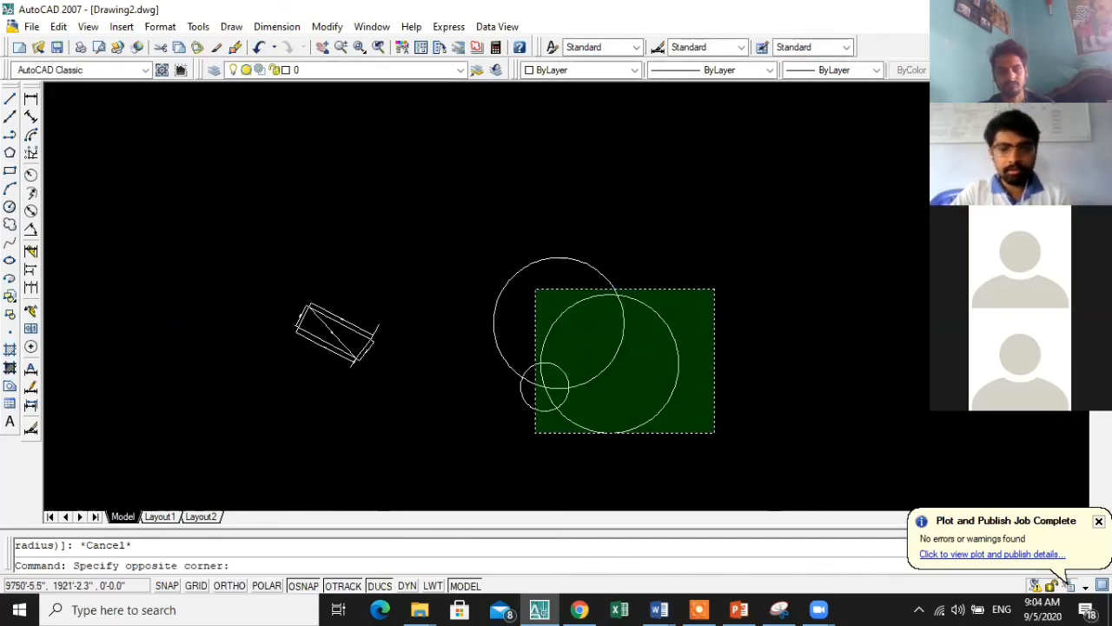
{"action": "key", "text": "Escape"}
{"action": "scroll", "coordinate": [580, 408], "scroll_direction": "up", "scroll_amount": 3}
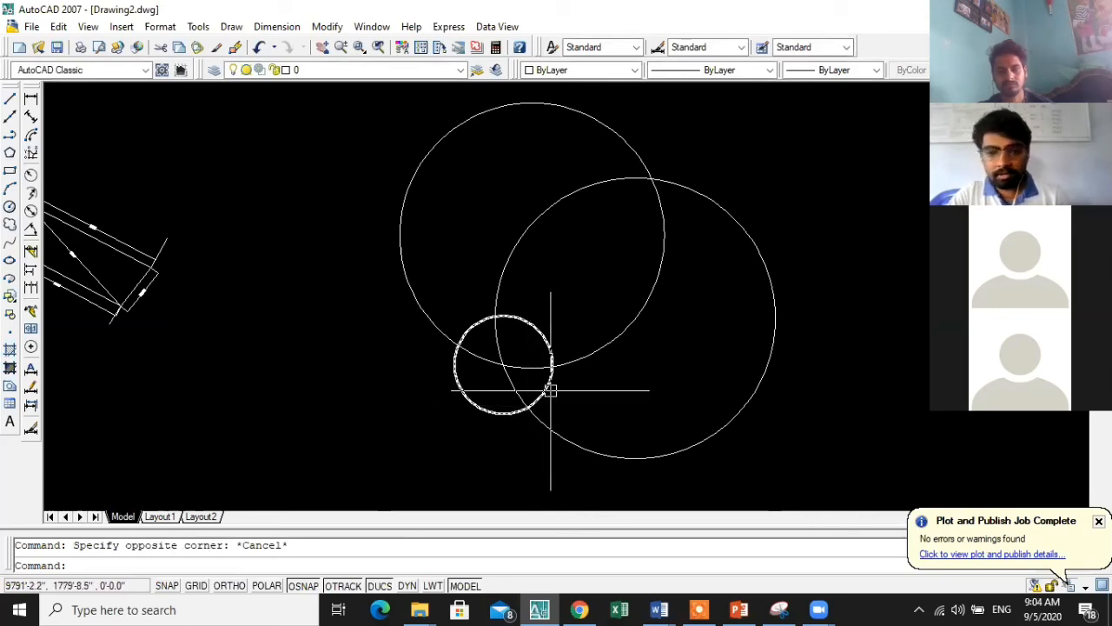
{"action": "scroll", "coordinate": [612, 376], "scroll_direction": "down", "scroll_amount": 4}
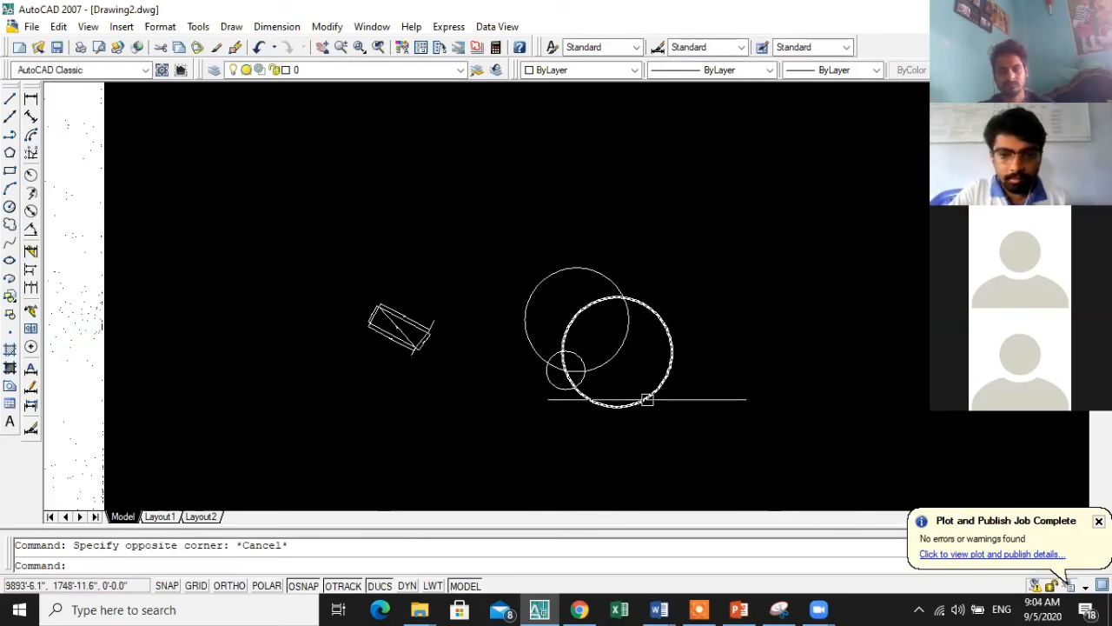
{"action": "left_click", "coordinate": [692, 406]}
{"action": "left_click", "coordinate": [518, 232]}
{"action": "key", "text": "Escape"}
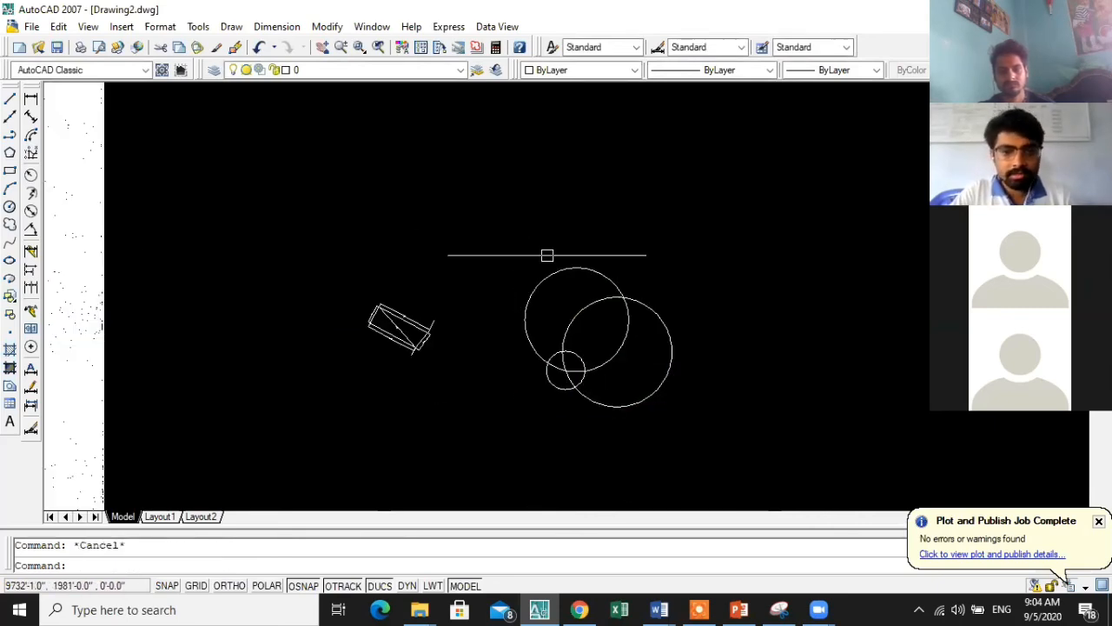
{"action": "scroll", "coordinate": [594, 282], "scroll_direction": "down", "scroll_amount": 3}
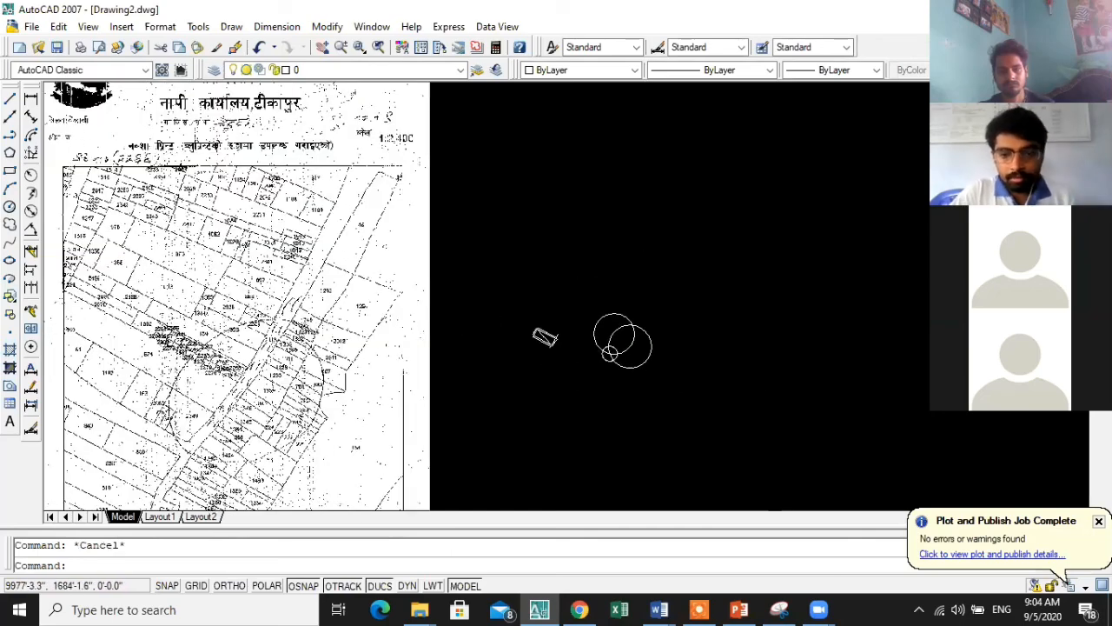
- Examine the crossings of the three construction circles against the original plot beside them
{"action": "scroll", "coordinate": [608, 417], "scroll_direction": "up", "scroll_amount": 2}
{"action": "scroll", "coordinate": [609, 365], "scroll_direction": "up", "scroll_amount": 3}
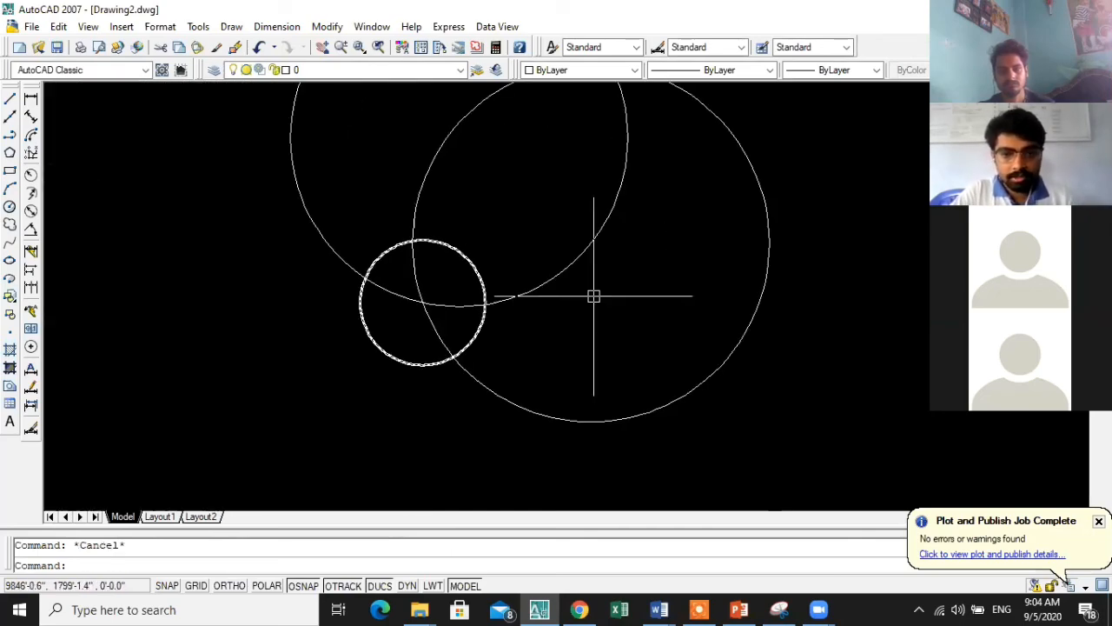
{"action": "scroll", "coordinate": [594, 296], "scroll_direction": "down", "scroll_amount": 4}
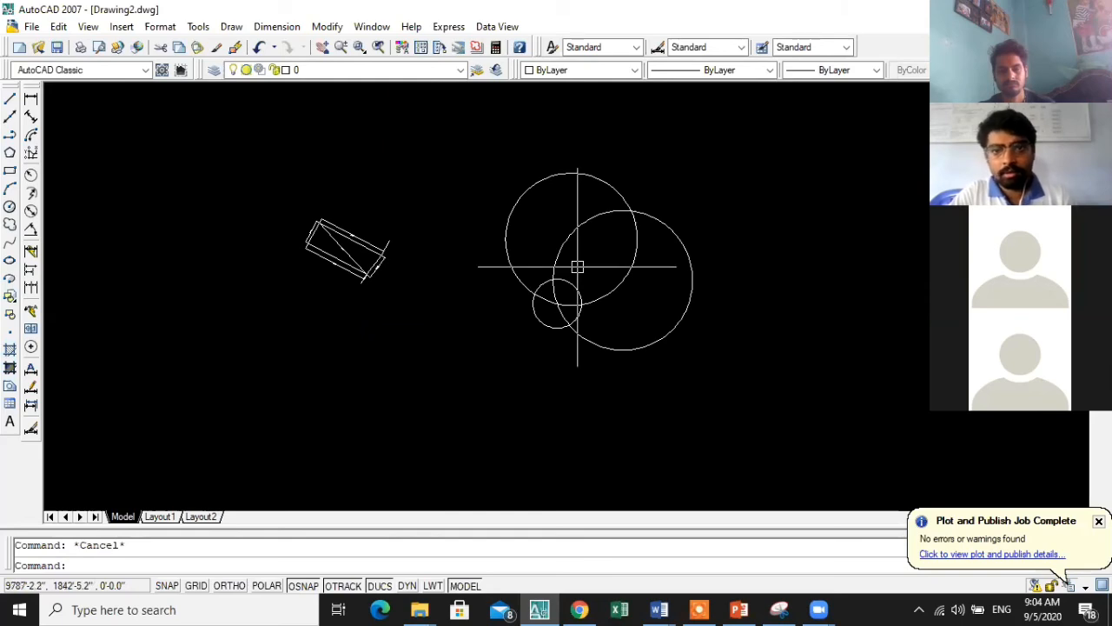
{"action": "scroll", "coordinate": [577, 270], "scroll_direction": "down", "scroll_amount": 2}
{"action": "scroll", "coordinate": [591, 304], "scroll_direction": "up", "scroll_amount": 4}
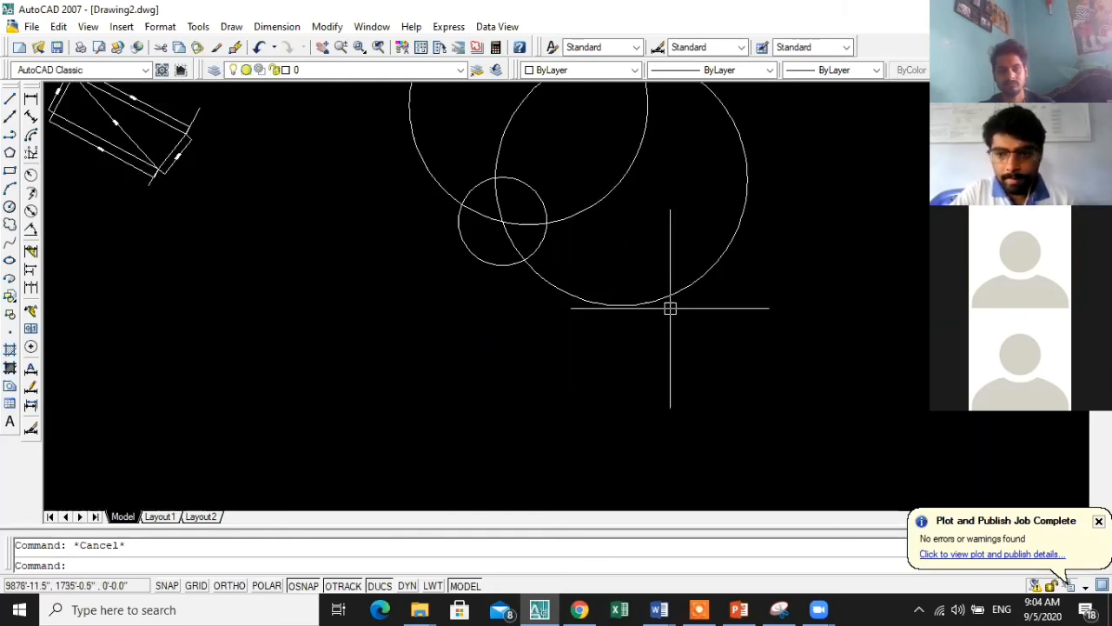
{"action": "scroll", "coordinate": [665, 282], "scroll_direction": "down", "scroll_amount": 2}
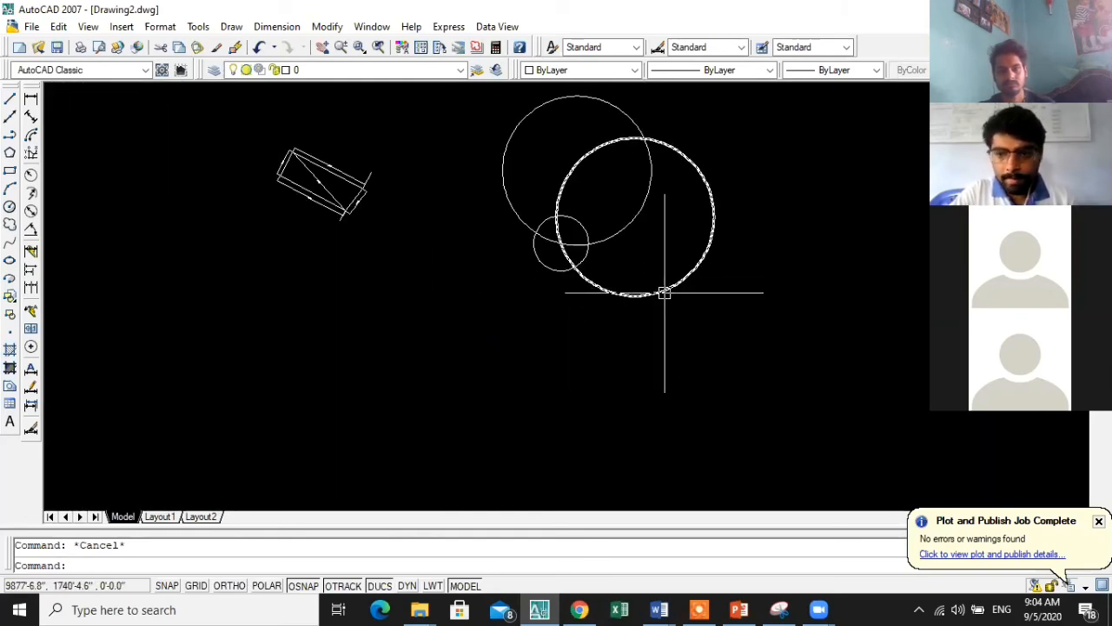
{"action": "key", "text": "Escape"}
- Draw a line from the small circle's centre to its right-hand crossing with the upper large circle
{"action": "scroll", "coordinate": [574, 256], "scroll_direction": "up", "scroll_amount": 3}
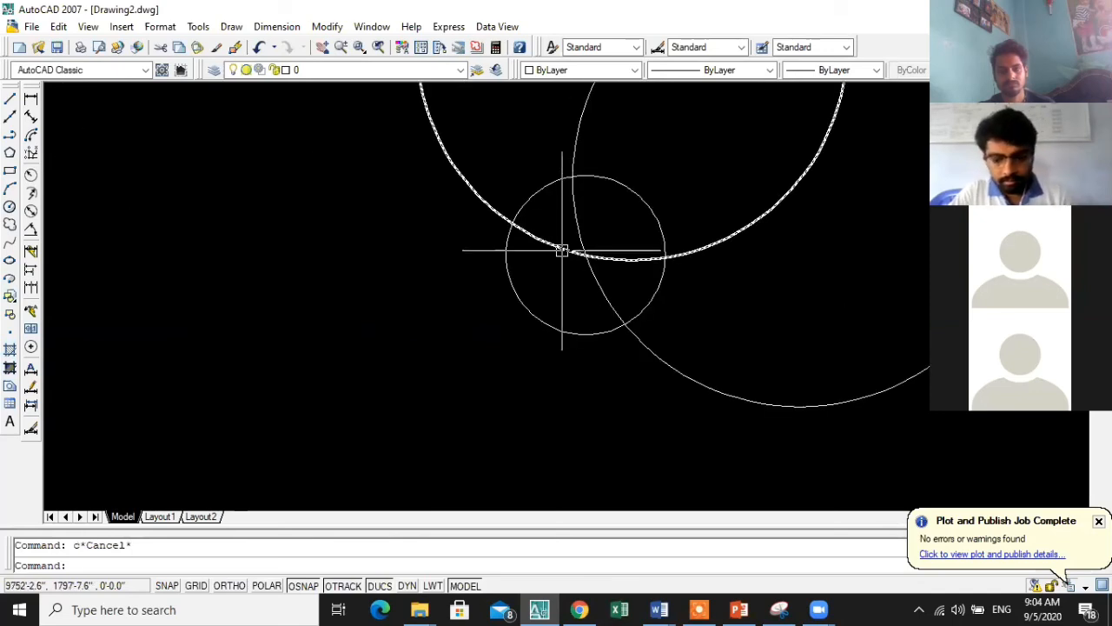
{"action": "type", "text": "l"}
{"action": "key", "text": "Return"}
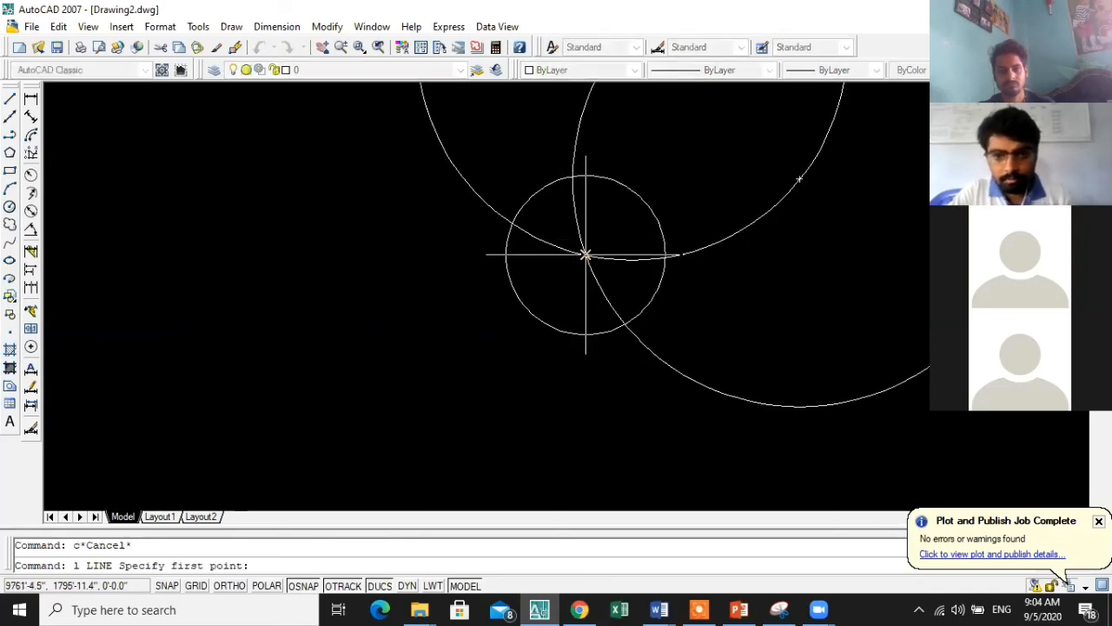
{"action": "left_click", "coordinate": [589, 253]}
{"action": "scroll", "coordinate": [632, 259], "scroll_direction": "up", "scroll_amount": 2}
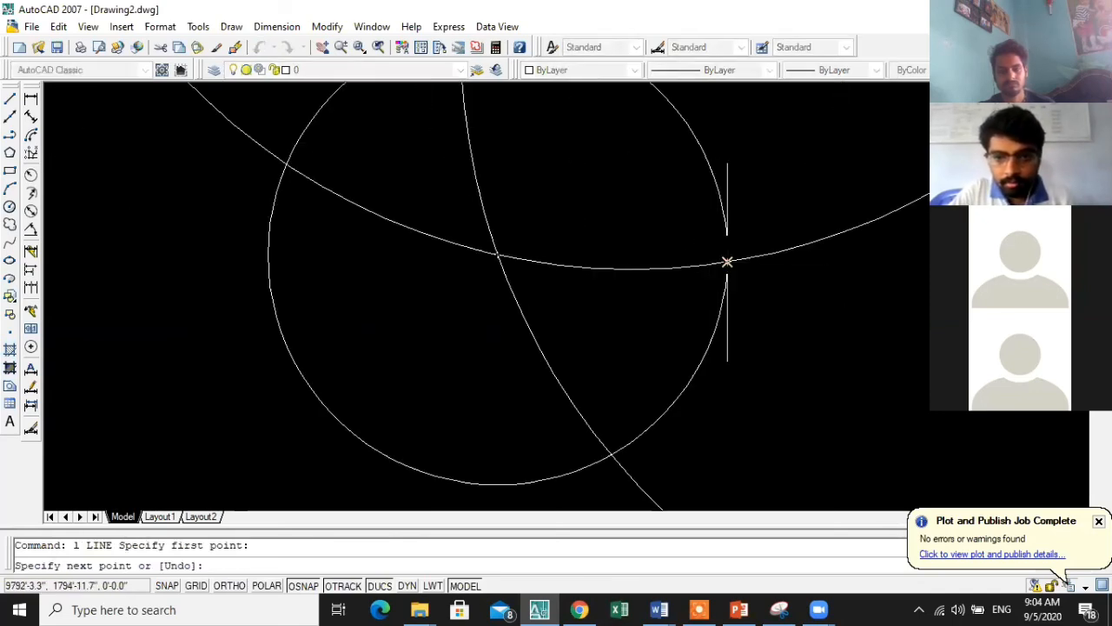
{"action": "left_click", "coordinate": [723, 257]}
{"action": "key", "text": "Escape"}
{"action": "scroll", "coordinate": [650, 285], "scroll_direction": "down", "scroll_amount": 3}
{"action": "left_click", "coordinate": [665, 309]}
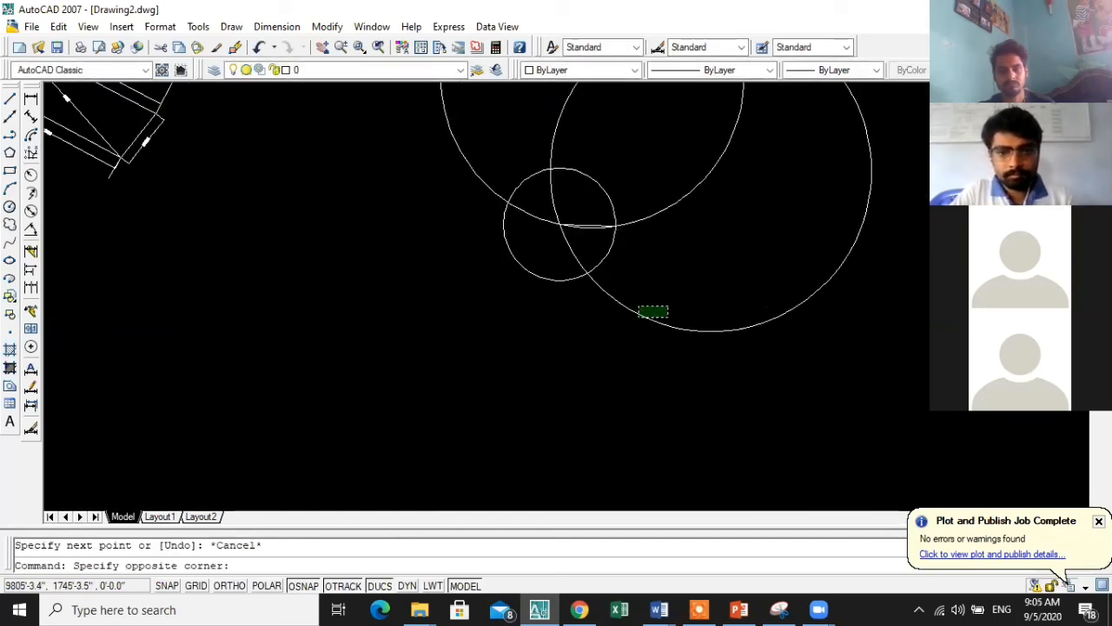
{"action": "key", "text": "Escape"}
- Draw a circle with a radius of 88'6" centred on the small circle's centre
{"action": "scroll", "coordinate": [638, 307], "scroll_direction": "up", "scroll_amount": 1}
{"action": "scroll", "coordinate": [720, 365], "scroll_direction": "down", "scroll_amount": 3}
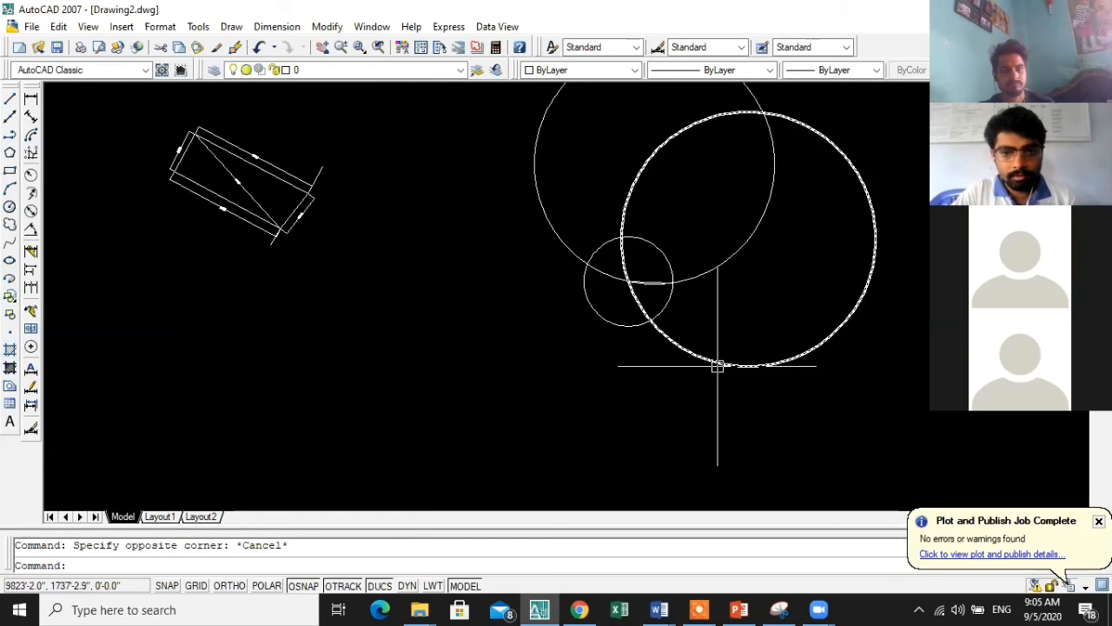
{"action": "scroll", "coordinate": [702, 347], "scroll_direction": "up", "scroll_amount": 1}
{"action": "scroll", "coordinate": [645, 263], "scroll_direction": "up", "scroll_amount": 4}
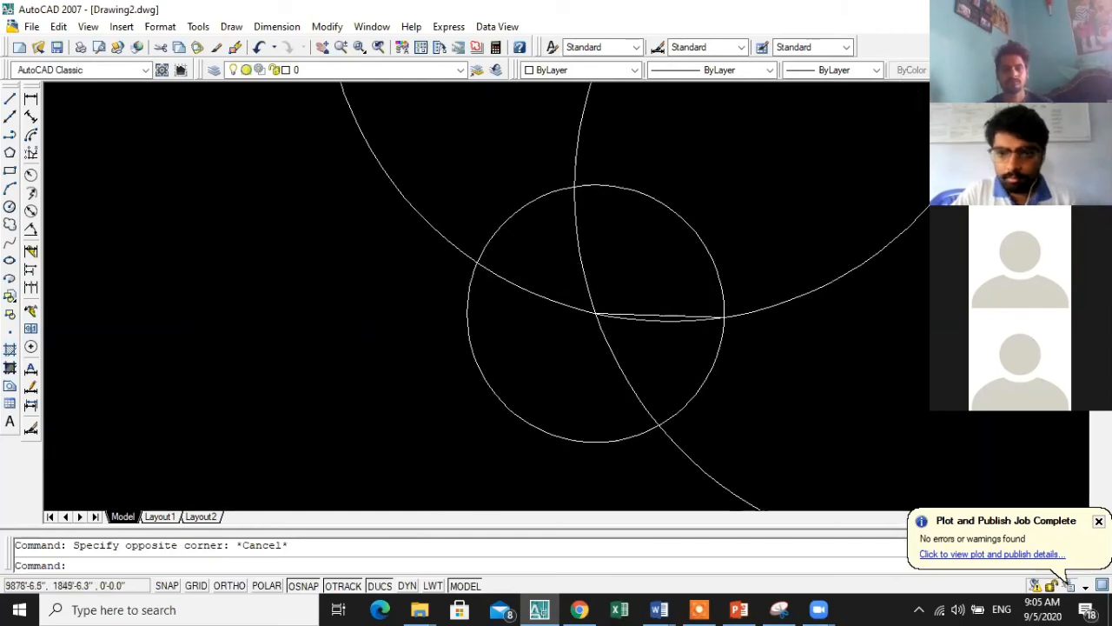
{"action": "scroll", "coordinate": [765, 287], "scroll_direction": "down", "scroll_amount": 3}
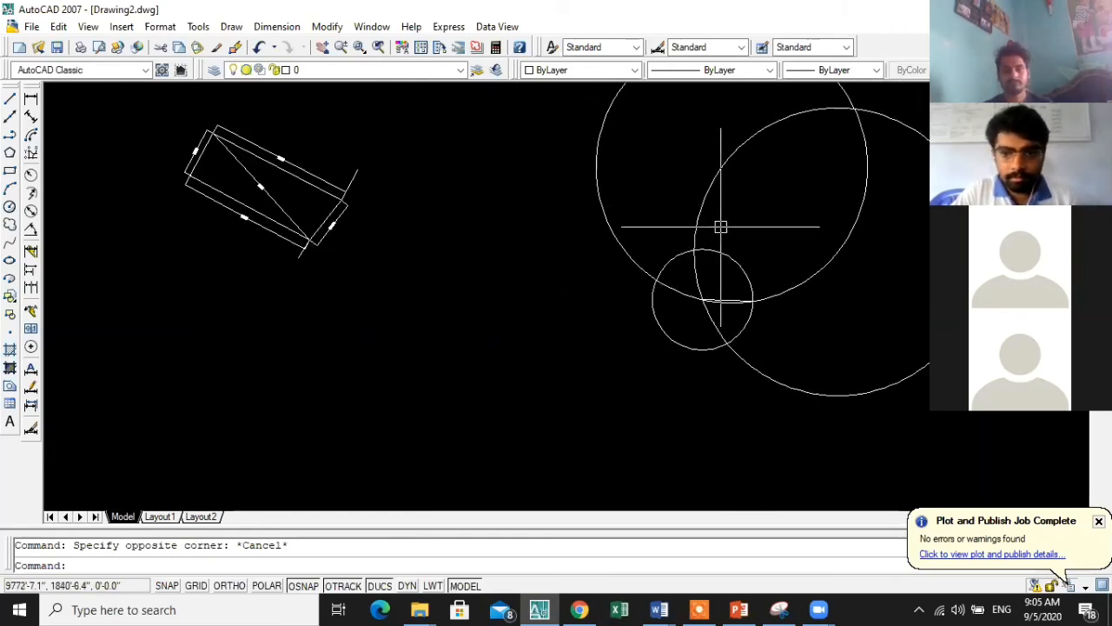
{"action": "scroll", "coordinate": [704, 287], "scroll_direction": "up", "scroll_amount": 5}
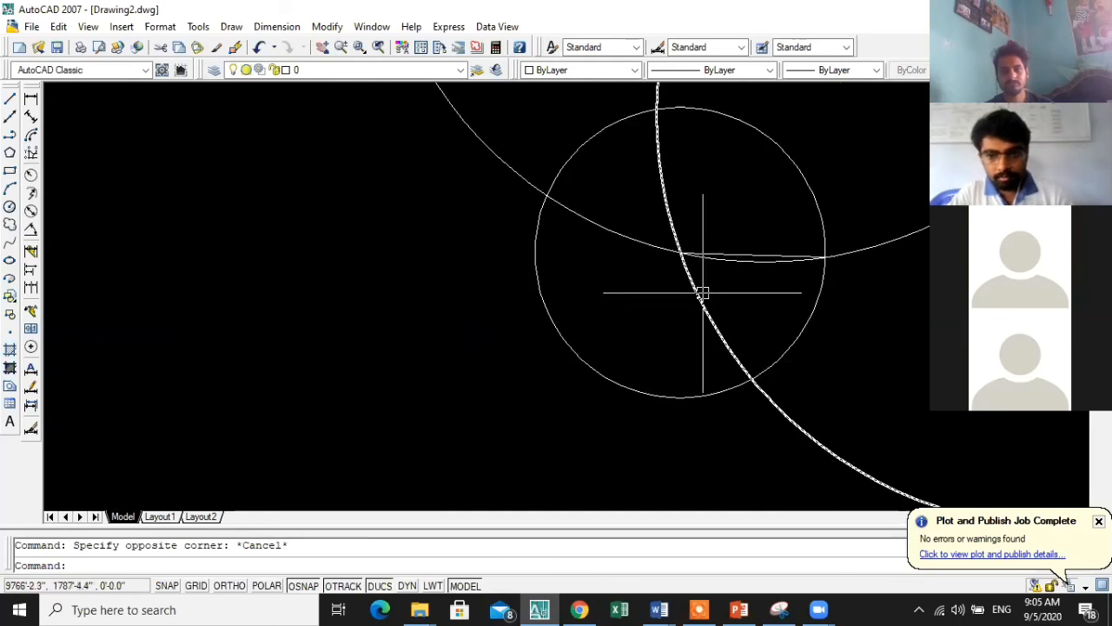
{"action": "type", "text": "c"}
{"action": "key", "text": "Return"}
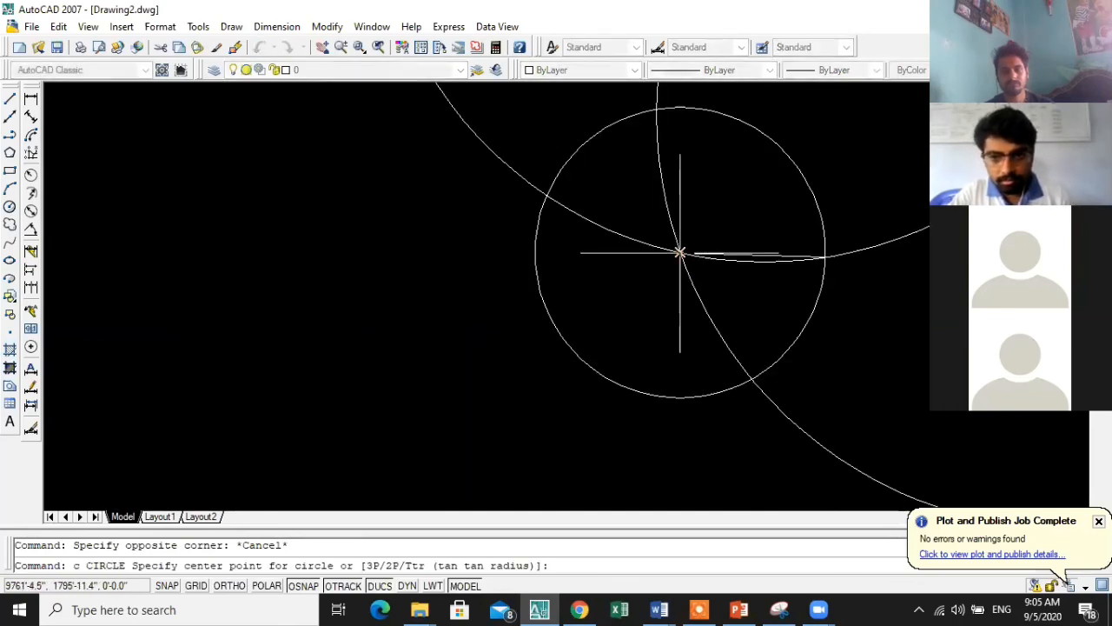
{"action": "left_click", "coordinate": [678, 253]}
{"action": "scroll", "coordinate": [678, 252], "scroll_direction": "down", "scroll_amount": 3}
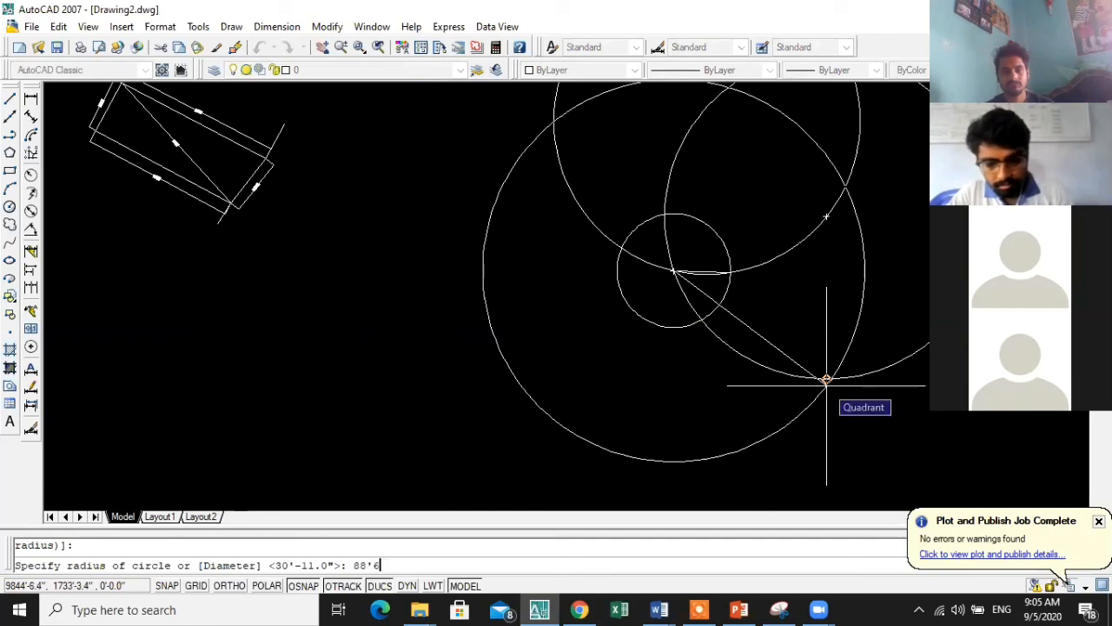
{"action": "type", "text": "88'6\""}
{"action": "key", "text": "Return"}
{"action": "scroll", "coordinate": [759, 353], "scroll_direction": "down", "scroll_amount": 2}
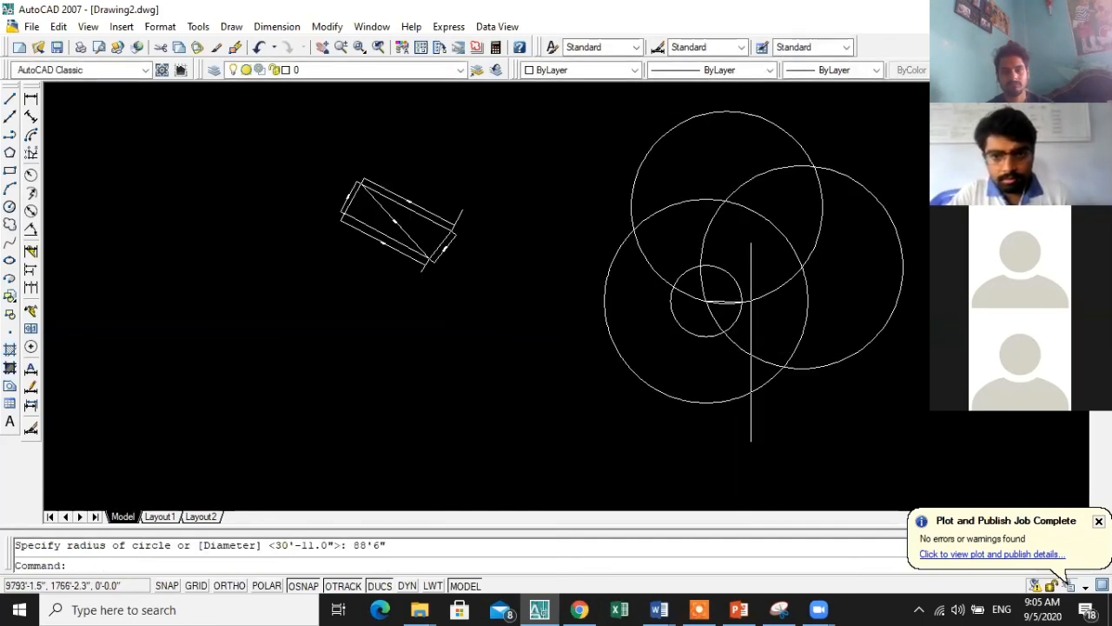
- Draw a line from the small circle's centre to the upper-left crossing of the 88'6" radius circle and the upper large circle
{"action": "key", "text": "Escape"}
{"action": "scroll", "coordinate": [729, 302], "scroll_direction": "up", "scroll_amount": 3}
{"action": "type", "text": "l"}
{"action": "key", "text": "Return"}
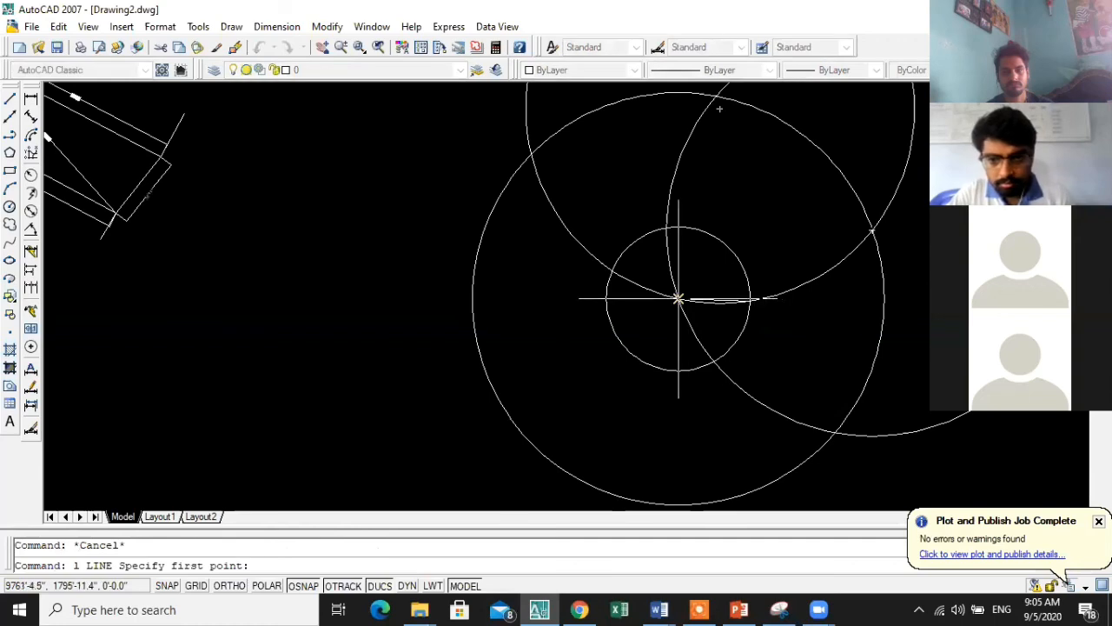
{"action": "left_click", "coordinate": [677, 298]}
{"action": "key", "text": "Escape"}
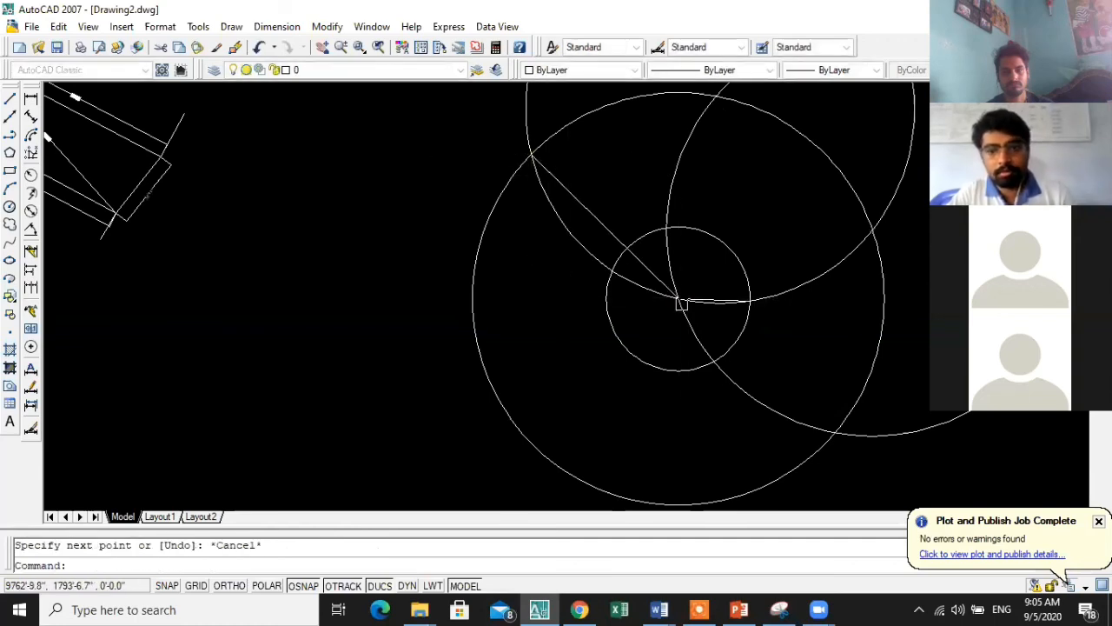
{"action": "left_click", "coordinate": [681, 303]}
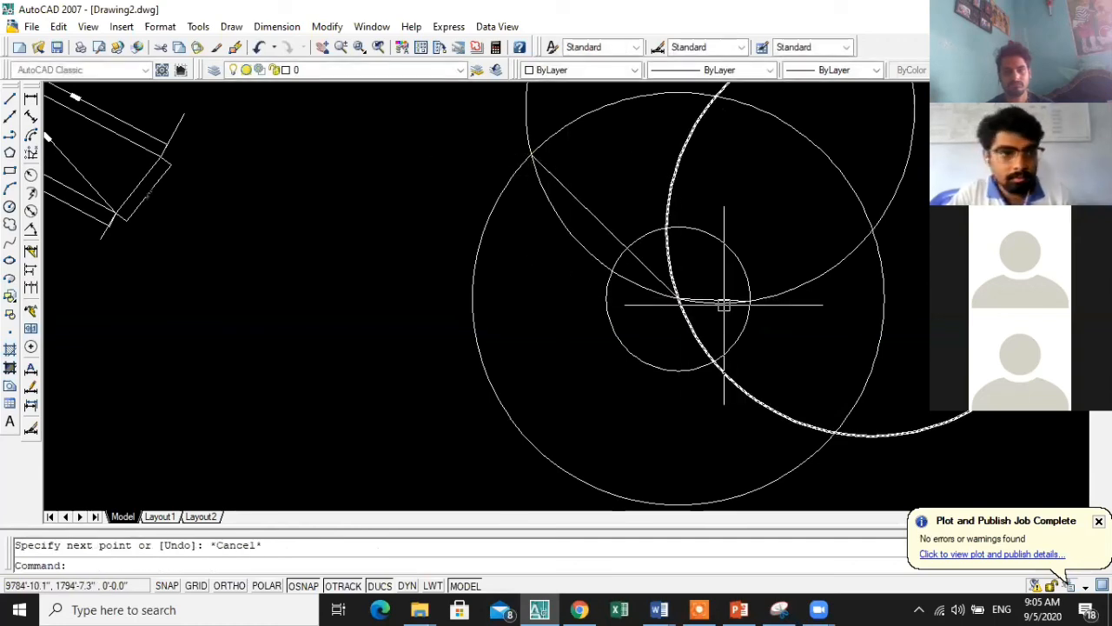
- Check the new diagonal line's length with an aligned dimension, without placing it
{"action": "left_click", "coordinate": [31, 116]}
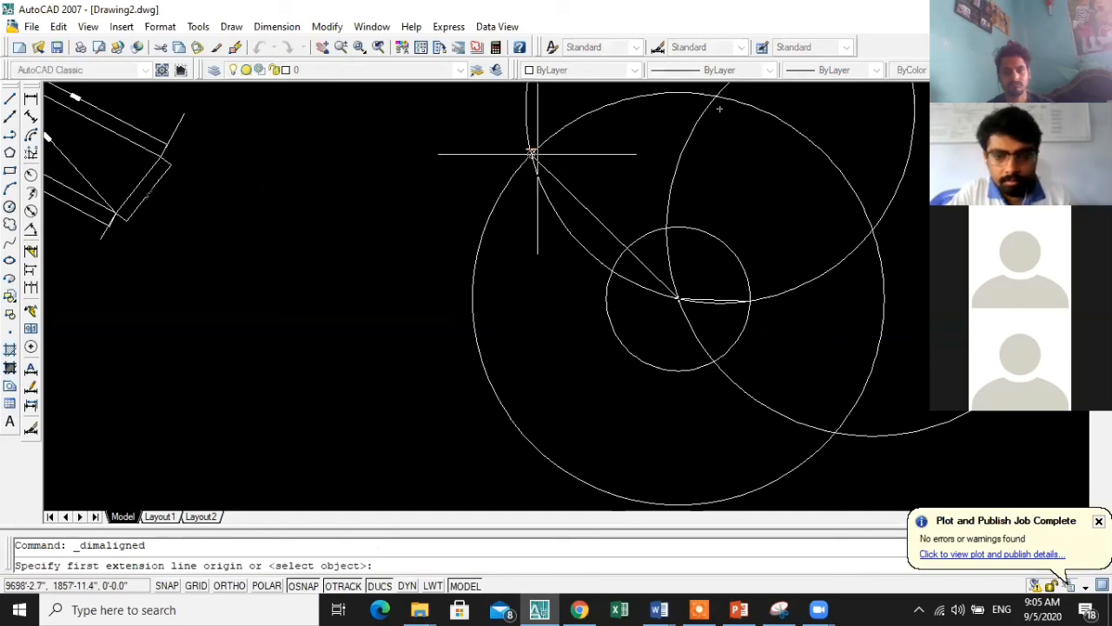
{"action": "left_click", "coordinate": [531, 154]}
{"action": "left_click", "coordinate": [678, 299]}
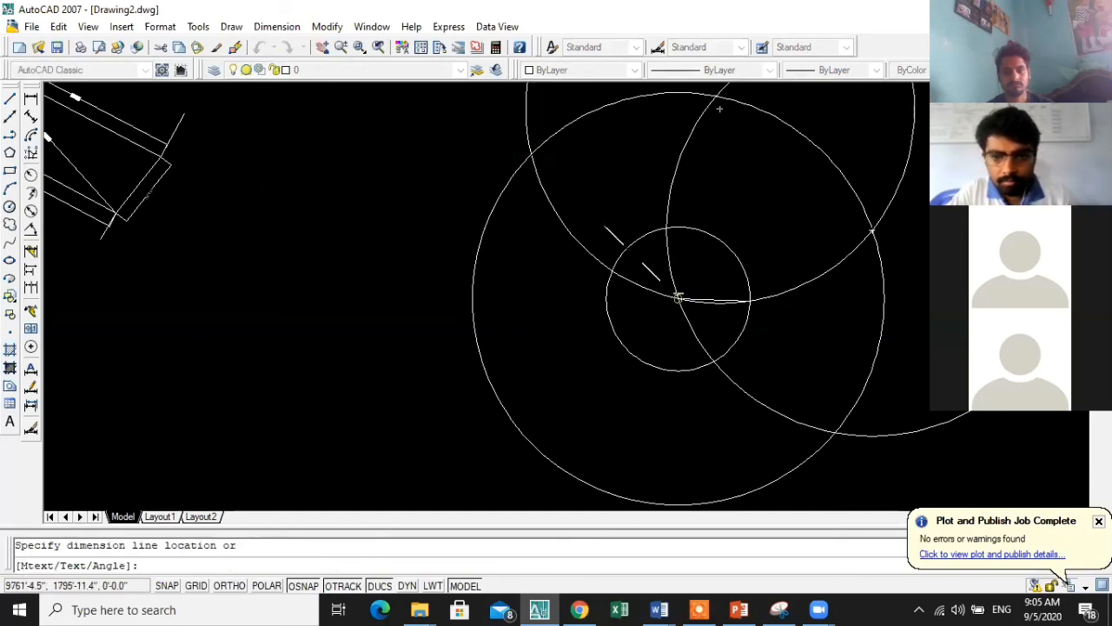
{"action": "scroll", "coordinate": [625, 174], "scroll_direction": "up", "scroll_amount": 5}
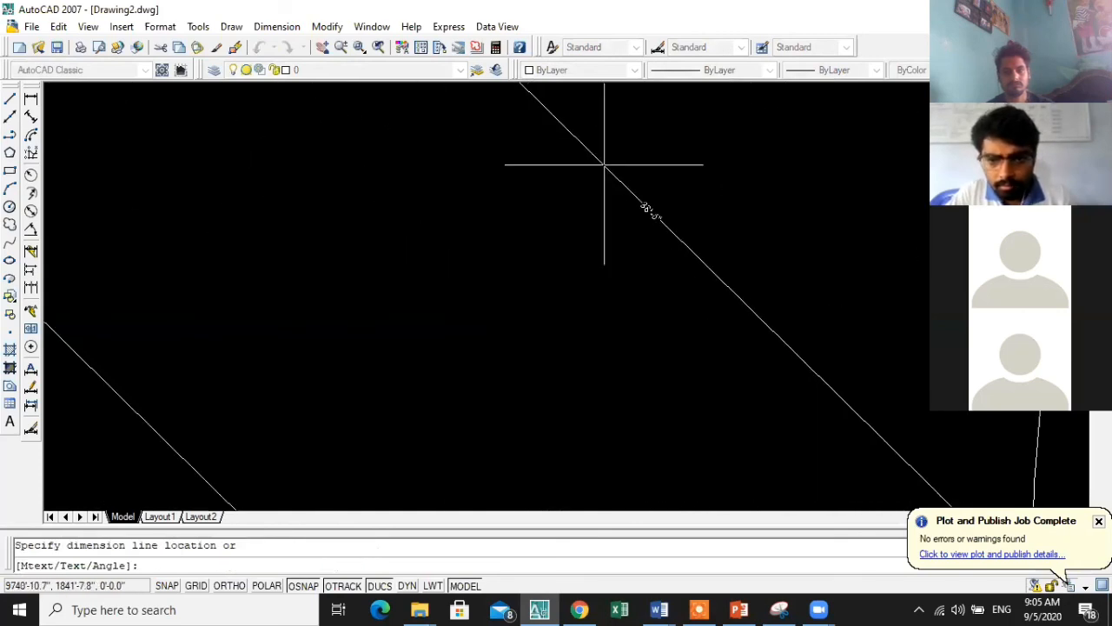
{"action": "key", "text": "Escape"}
{"action": "scroll", "coordinate": [545, 177], "scroll_direction": "down", "scroll_amount": 4}
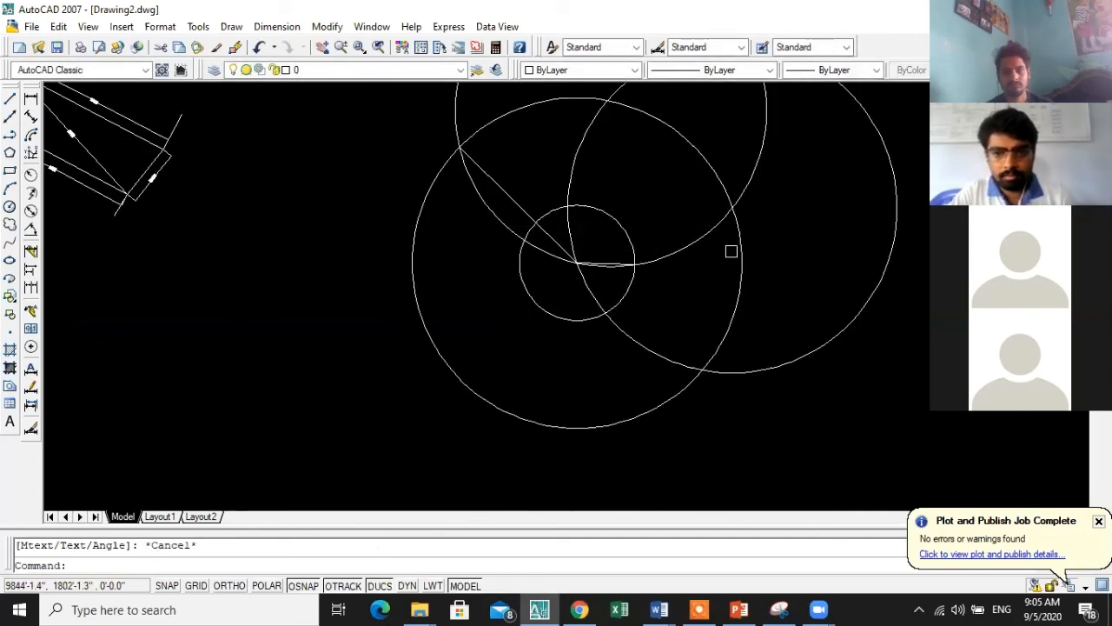
- Erase the right-hand large circle, the small circle and the 88'6" radius circle
{"action": "left_click", "coordinate": [837, 355]}
{"action": "left_click", "coordinate": [809, 315]}
{"action": "key", "text": "Delete"}
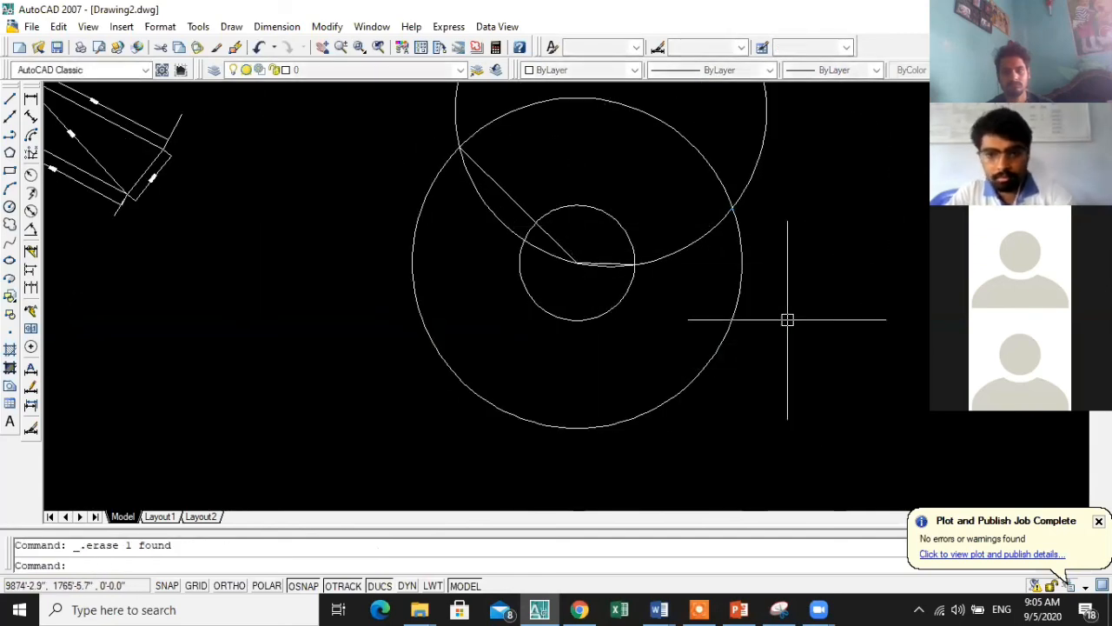
{"action": "left_click", "coordinate": [629, 280]}
{"action": "key", "text": "Delete"}
{"action": "left_click", "coordinate": [740, 298]}
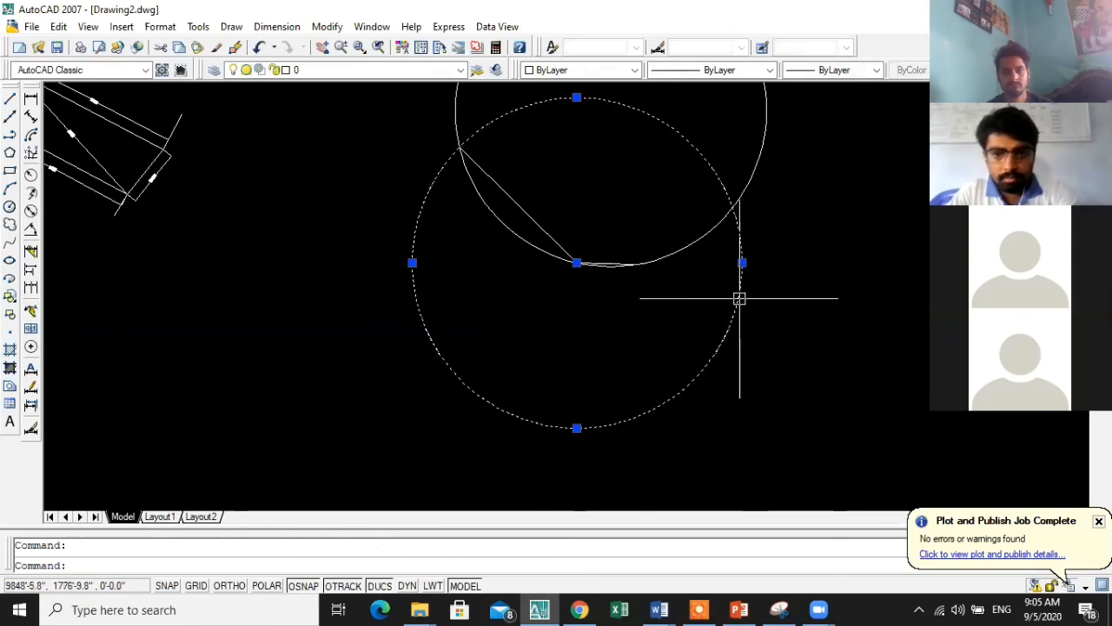
{"action": "key", "text": "Delete"}
- Examine the two reconstructed lines and read the original plot's side dimensions
{"action": "scroll", "coordinate": [701, 311], "scroll_direction": "down", "scroll_amount": 2}
{"action": "scroll", "coordinate": [559, 253], "scroll_direction": "up", "scroll_amount": 5}
{"action": "scroll", "coordinate": [559, 253], "scroll_direction": "down", "scroll_amount": 3}
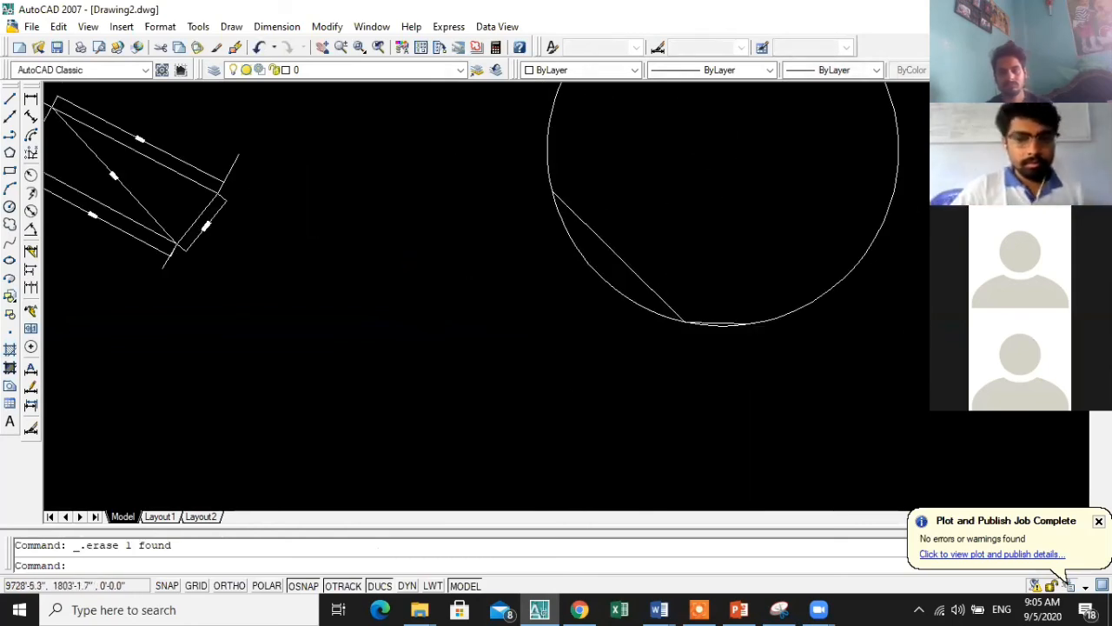
{"action": "scroll", "coordinate": [712, 388], "scroll_direction": "up", "scroll_amount": 6}
{"action": "scroll", "coordinate": [777, 289], "scroll_direction": "down", "scroll_amount": 5}
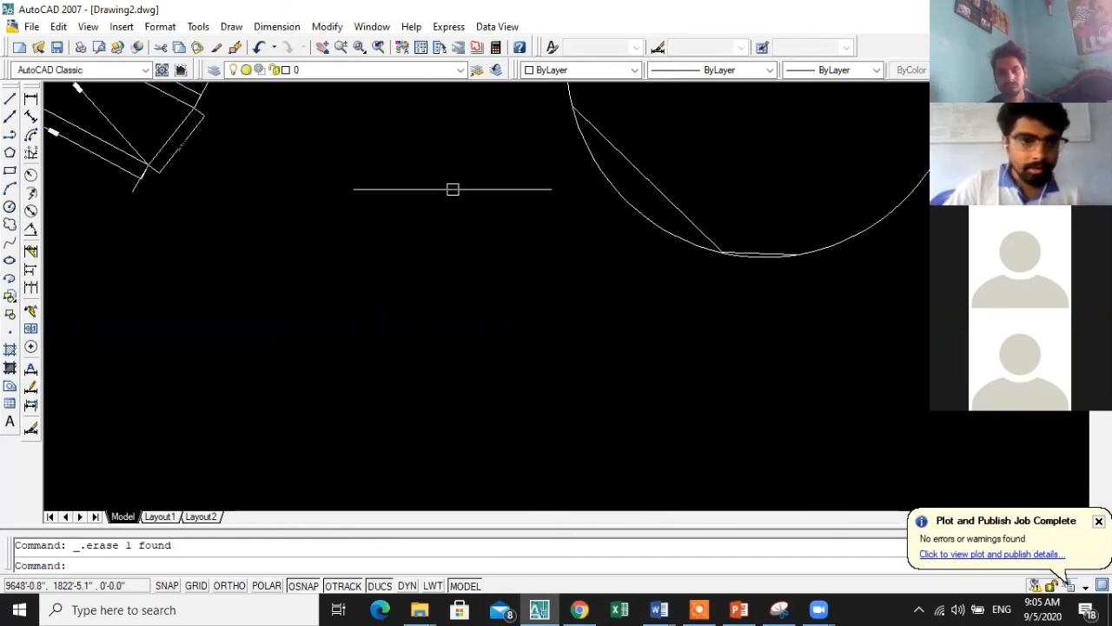
{"action": "scroll", "coordinate": [213, 178], "scroll_direction": "down", "scroll_amount": 2}
{"action": "scroll", "coordinate": [82, 161], "scroll_direction": "up", "scroll_amount": 7}
{"action": "scroll", "coordinate": [79, 161], "scroll_direction": "down", "scroll_amount": 5}
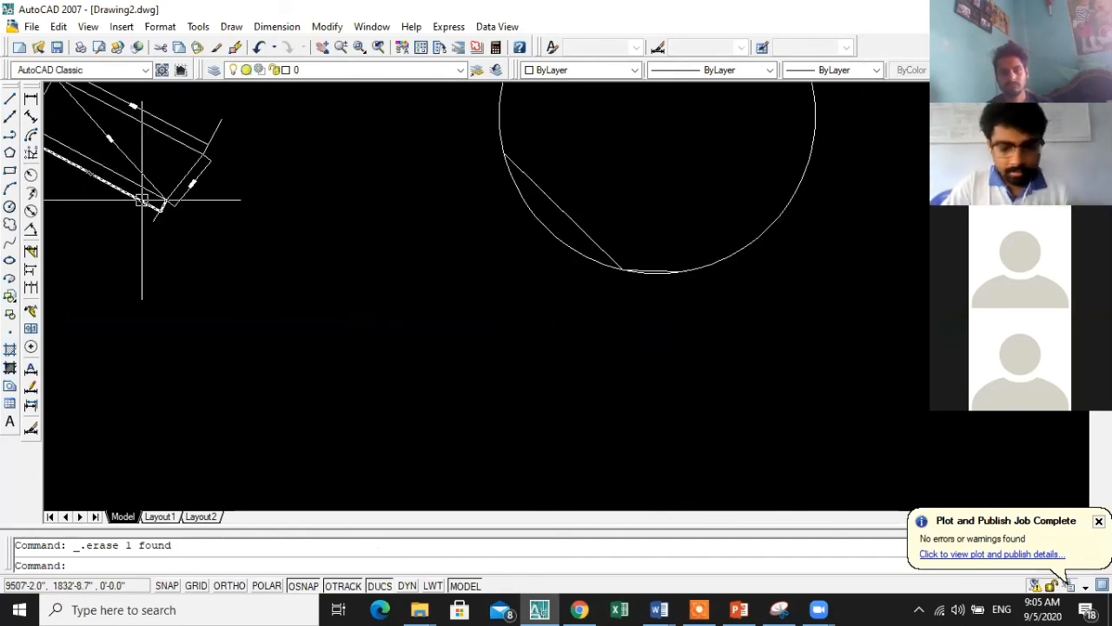
{"action": "type", "text": "c"}
{"action": "key", "text": "Return"}
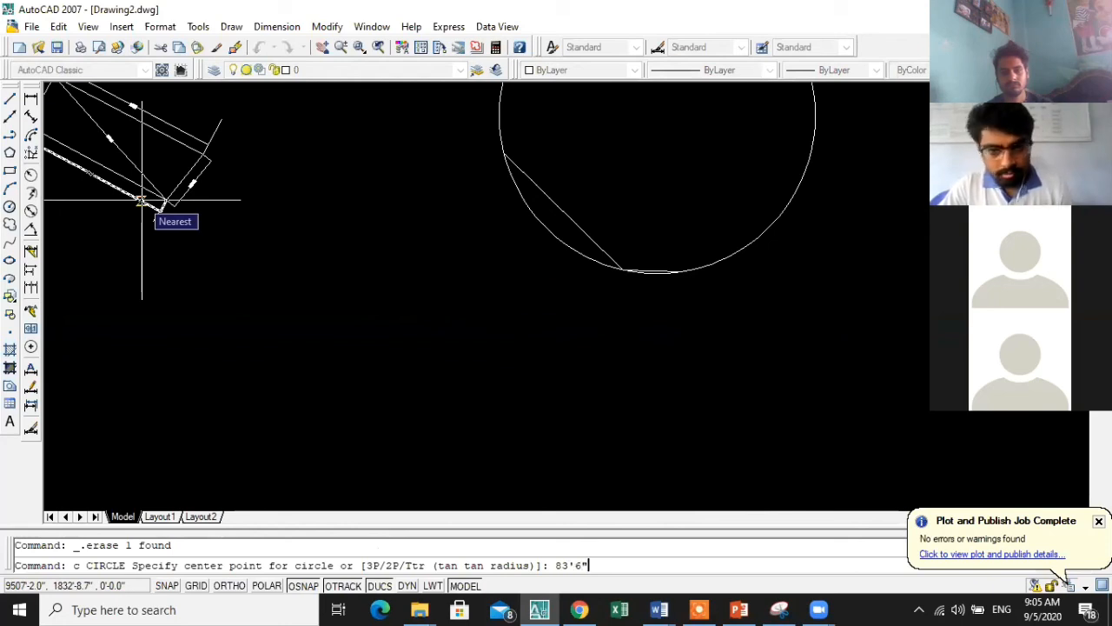
{"action": "type", "text": "83'6\""}
{"action": "key", "text": "Return"}
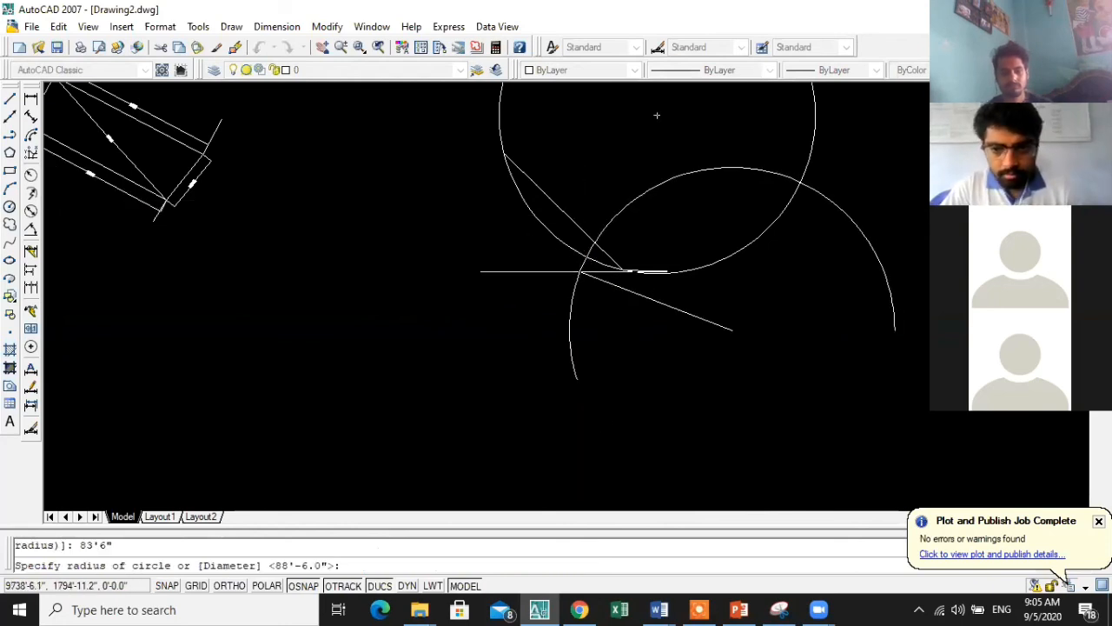
{"action": "key", "text": "Escape"}
{"action": "type", "text": "c"}
{"action": "key", "text": "Return"}
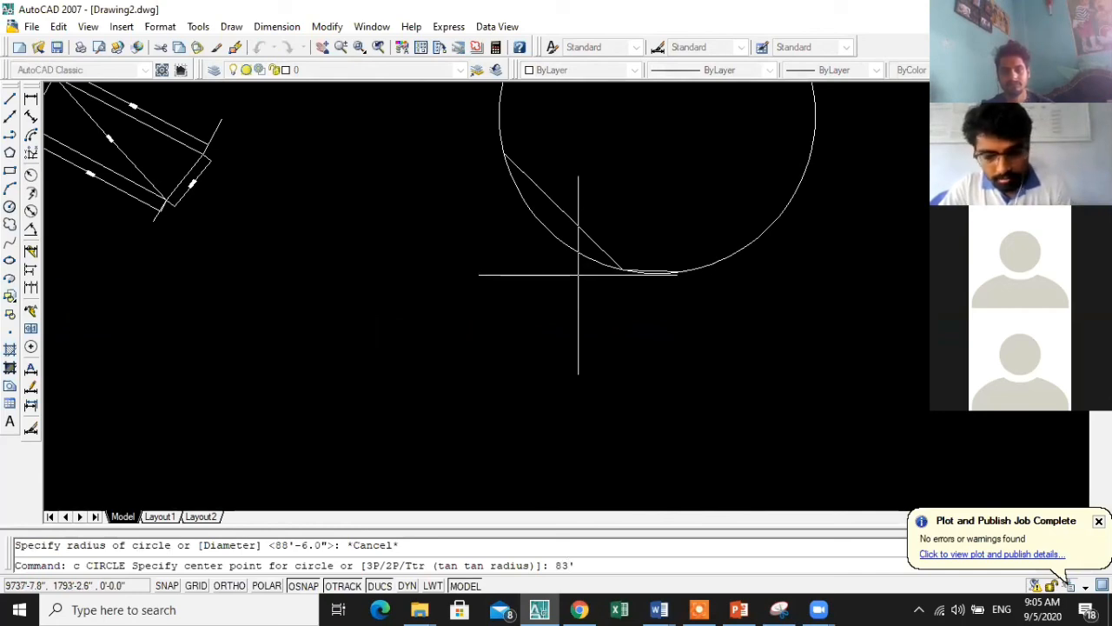
{"action": "type", "text": "83'6\""}
{"action": "key", "text": "Return"}
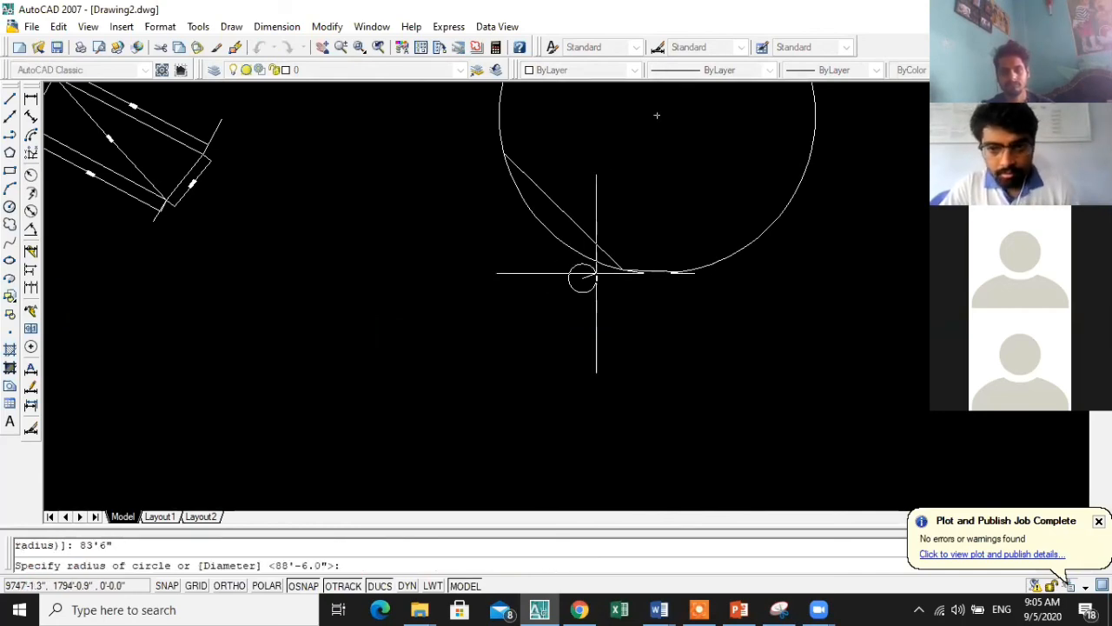
{"action": "key", "text": "Escape"}
- Draw a circle with a radius of 83'6" centred on the point where the two reconstructed lines meet
{"action": "type", "text": "c"}
{"action": "key", "text": "Return"}
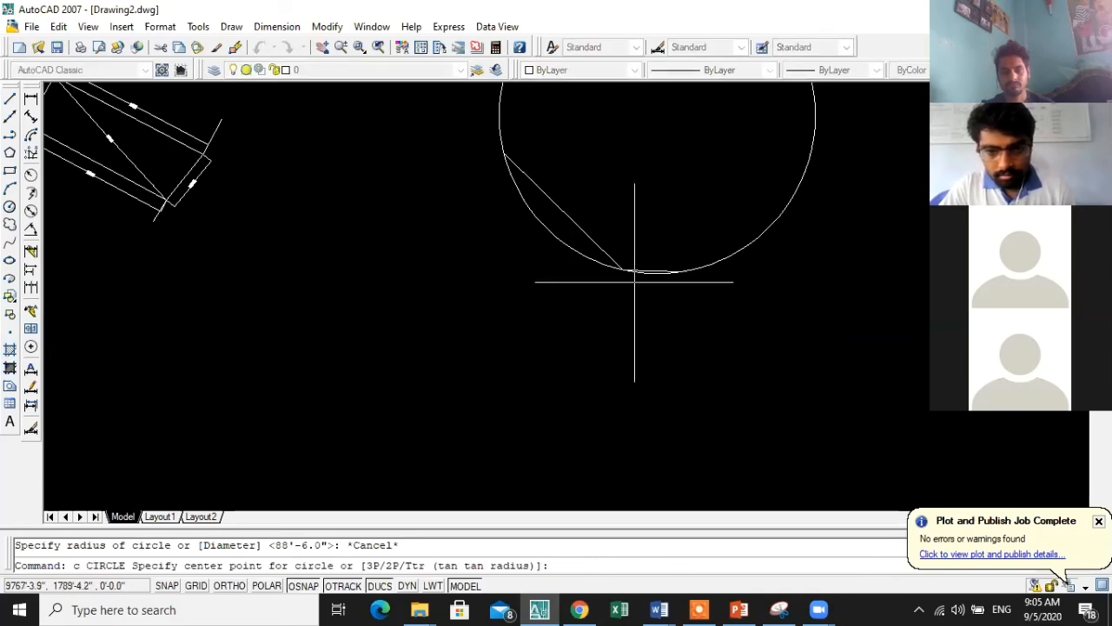
{"action": "key", "text": "Return"}
{"action": "left_click", "coordinate": [623, 270]}
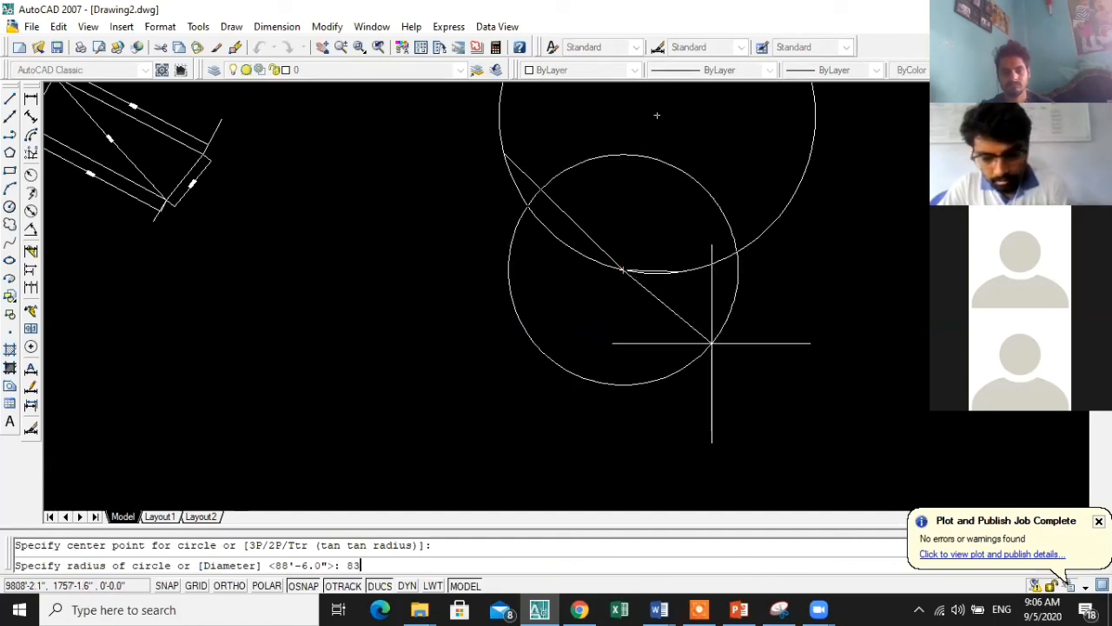
{"action": "type", "text": "\""}
{"action": "key", "text": "Return"}
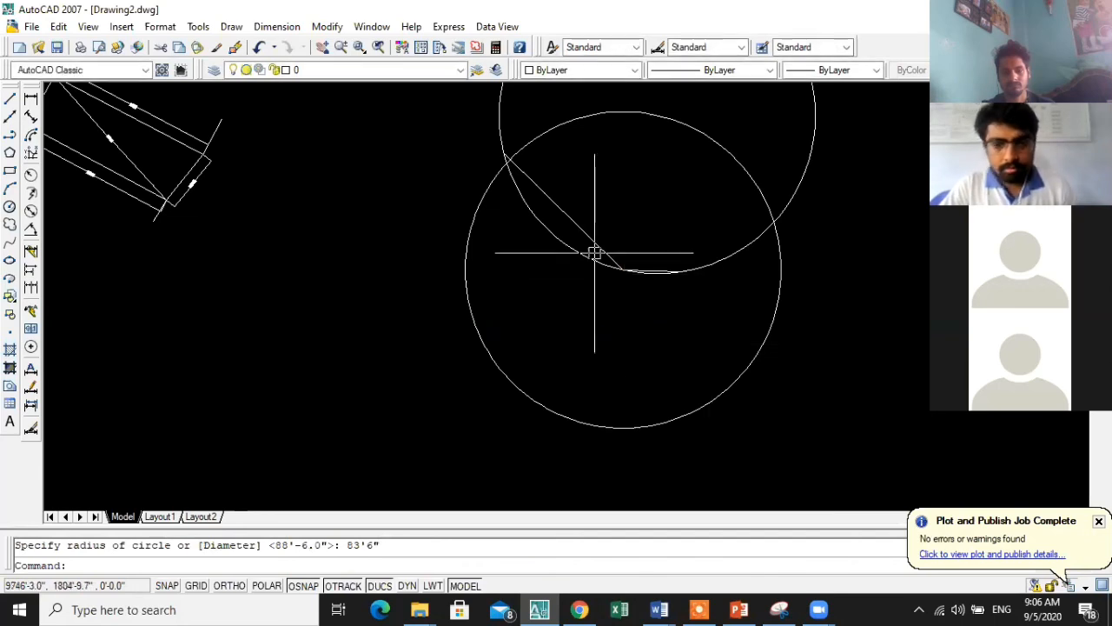
{"action": "scroll", "coordinate": [529, 178], "scroll_direction": "up", "scroll_amount": 3}
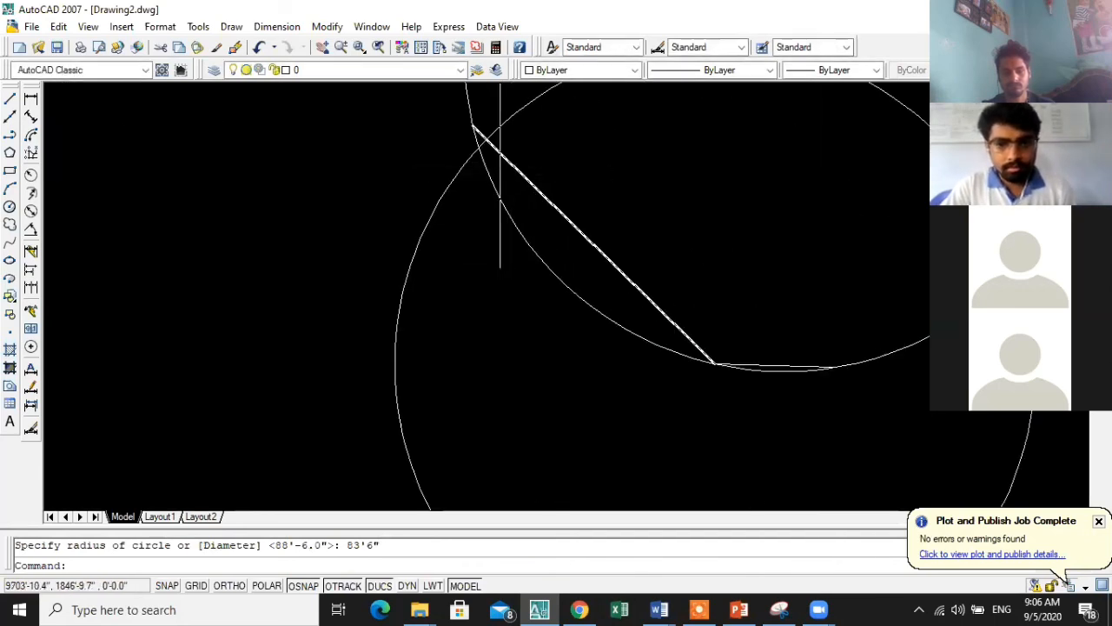
- Erase the 83'6" radius circle centred on the meeting point of the two reconstructed lines
{"action": "scroll", "coordinate": [435, 185], "scroll_direction": "down", "scroll_amount": 4}
{"action": "scroll", "coordinate": [530, 233], "scroll_direction": "up", "scroll_amount": 2}
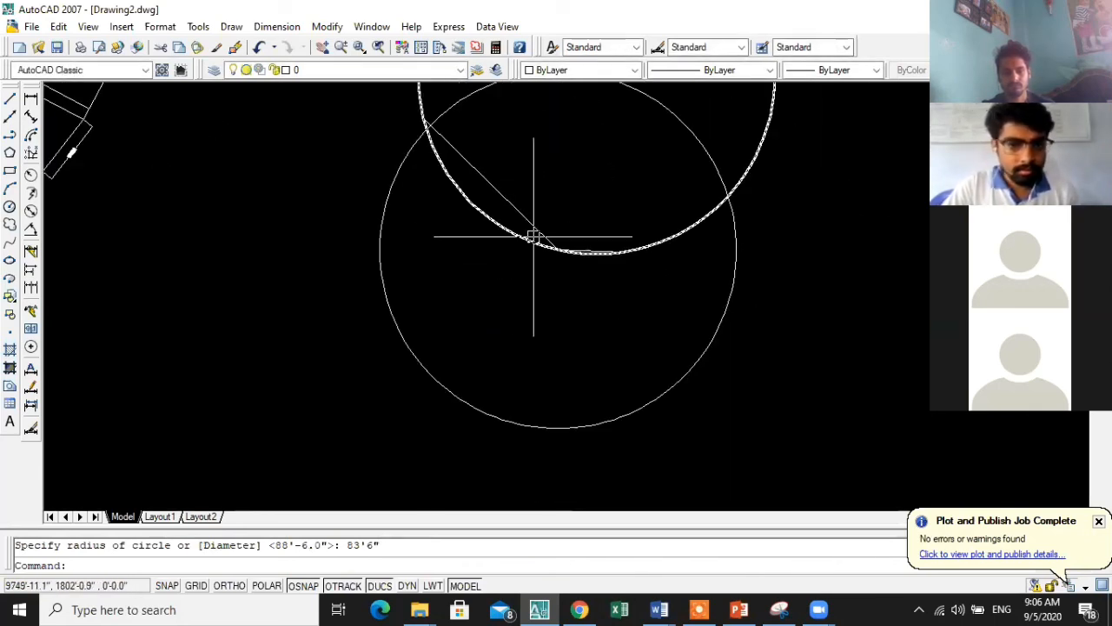
{"action": "scroll", "coordinate": [534, 236], "scroll_direction": "down", "scroll_amount": 3}
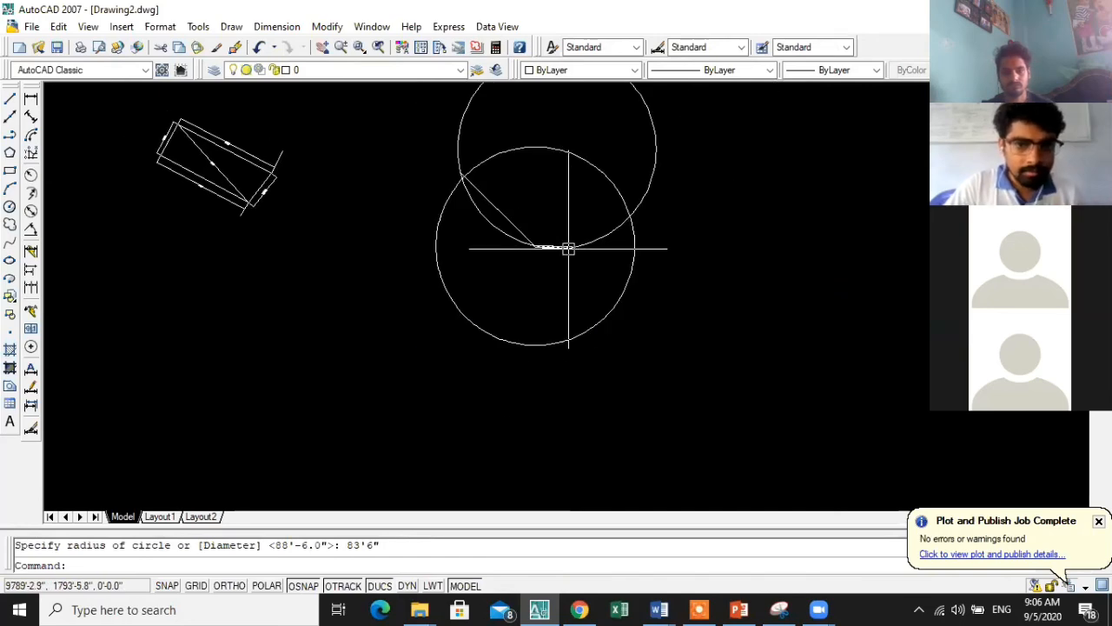
{"action": "scroll", "coordinate": [512, 232], "scroll_direction": "up", "scroll_amount": 2}
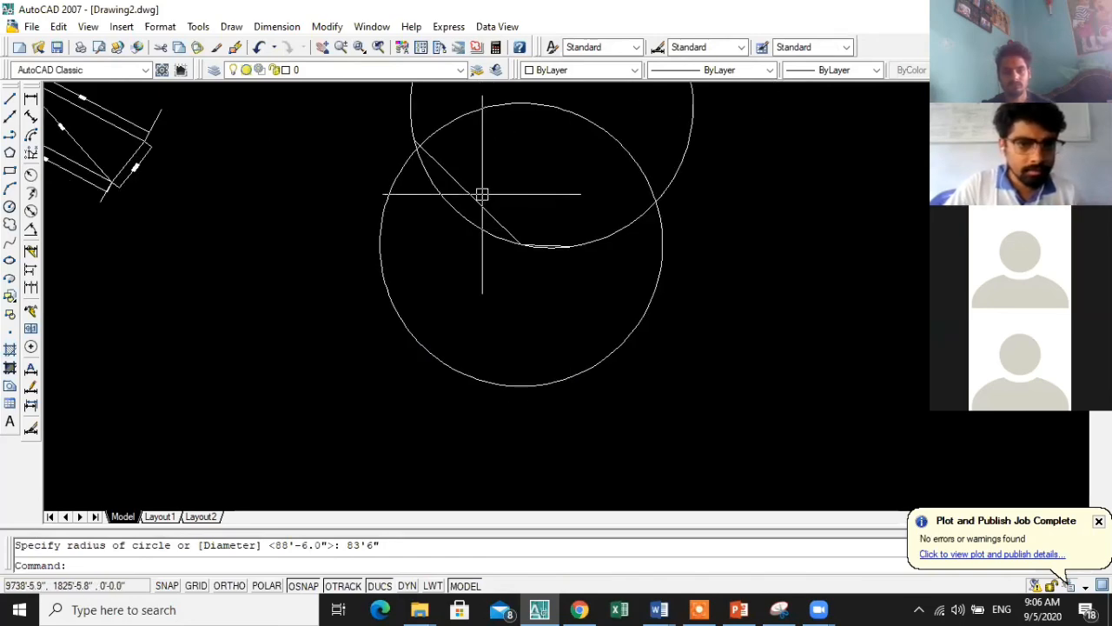
{"action": "scroll", "coordinate": [460, 182], "scroll_direction": "up", "scroll_amount": 3}
{"action": "scroll", "coordinate": [547, 252], "scroll_direction": "down", "scroll_amount": 3}
{"action": "scroll", "coordinate": [548, 264], "scroll_direction": "up", "scroll_amount": 4}
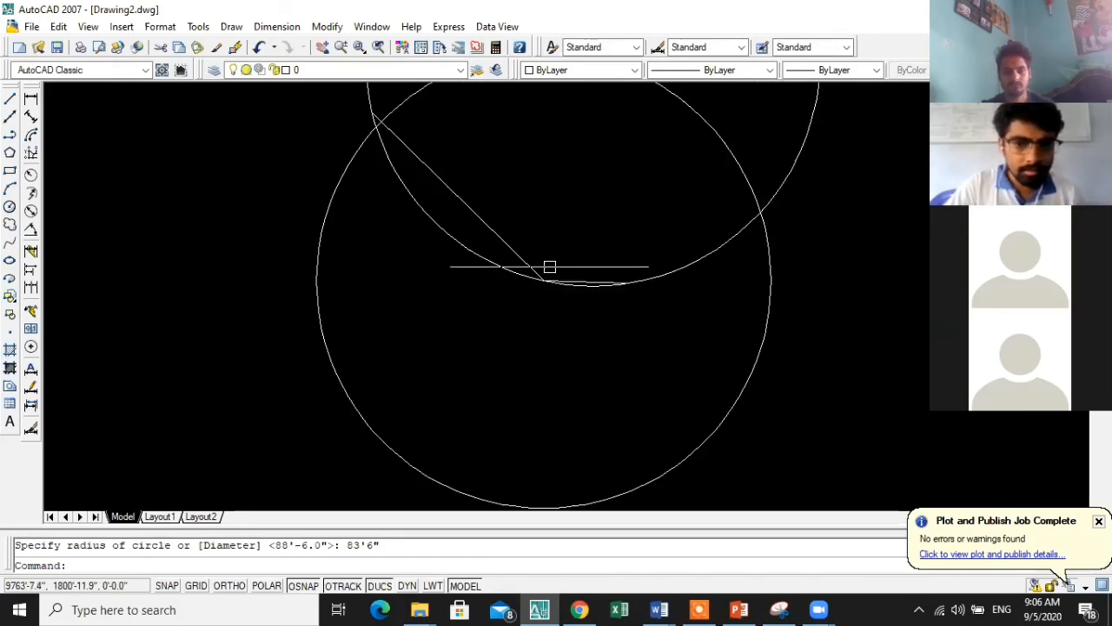
{"action": "scroll", "coordinate": [569, 270], "scroll_direction": "down", "scroll_amount": 2}
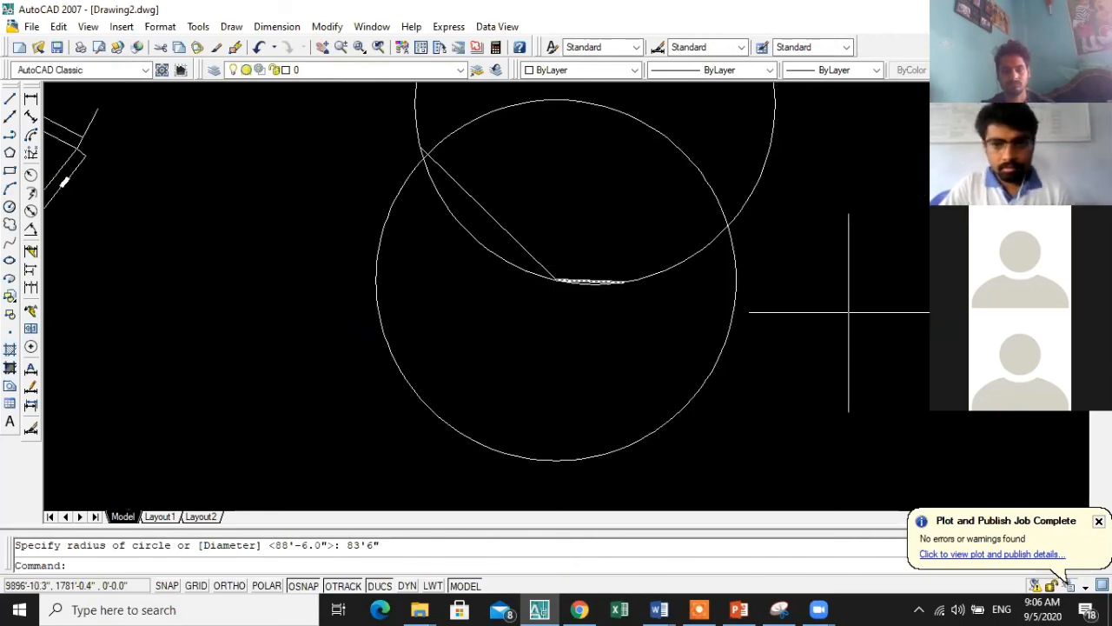
{"action": "left_click", "coordinate": [732, 318]}
{"action": "key", "text": "Delete"}
- Erase the remaining construction circle together with the two reconstructed lines
{"action": "scroll", "coordinate": [645, 253], "scroll_direction": "down", "scroll_amount": 4}
{"action": "scroll", "coordinate": [347, 205], "scroll_direction": "up", "scroll_amount": 4}
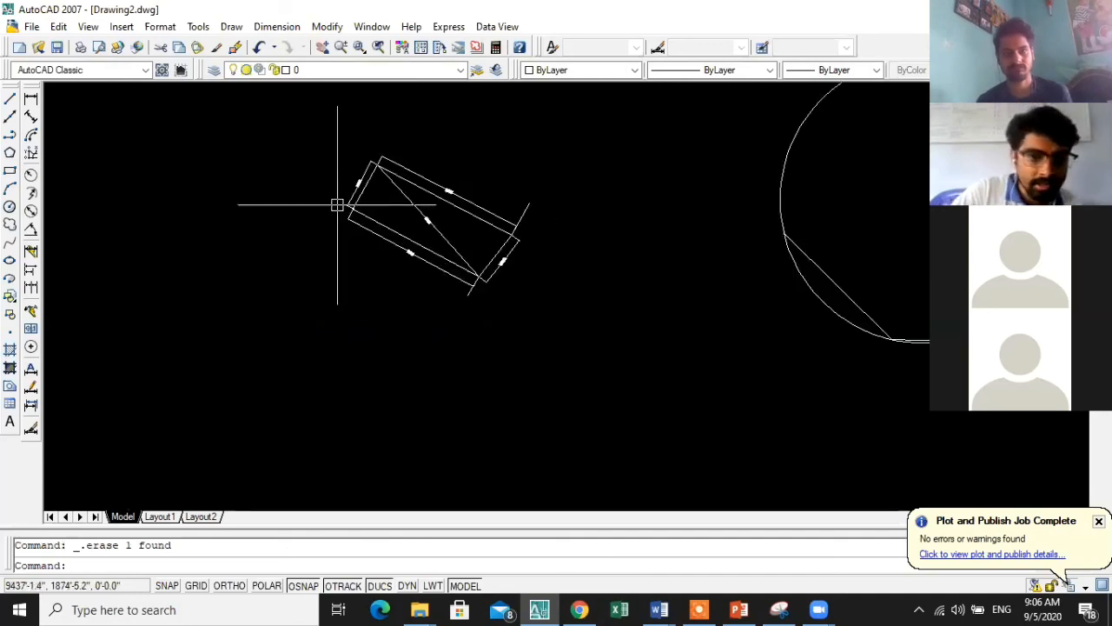
{"action": "scroll", "coordinate": [400, 221], "scroll_direction": "down", "scroll_amount": 4}
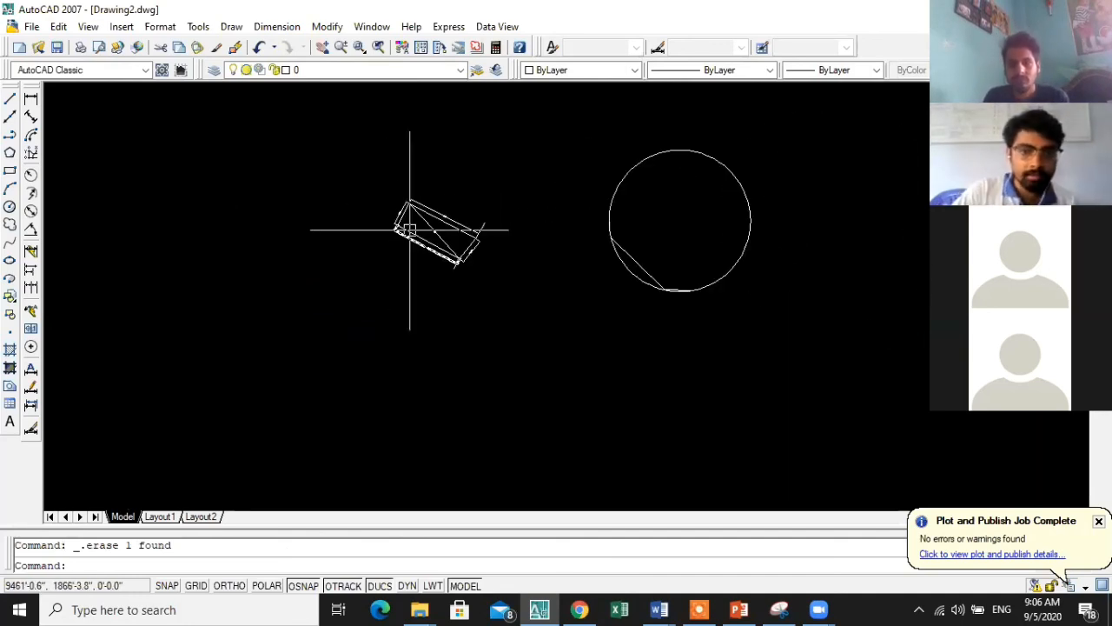
{"action": "scroll", "coordinate": [394, 190], "scroll_direction": "up", "scroll_amount": 4}
{"action": "scroll", "coordinate": [167, 190], "scroll_direction": "down", "scroll_amount": 4}
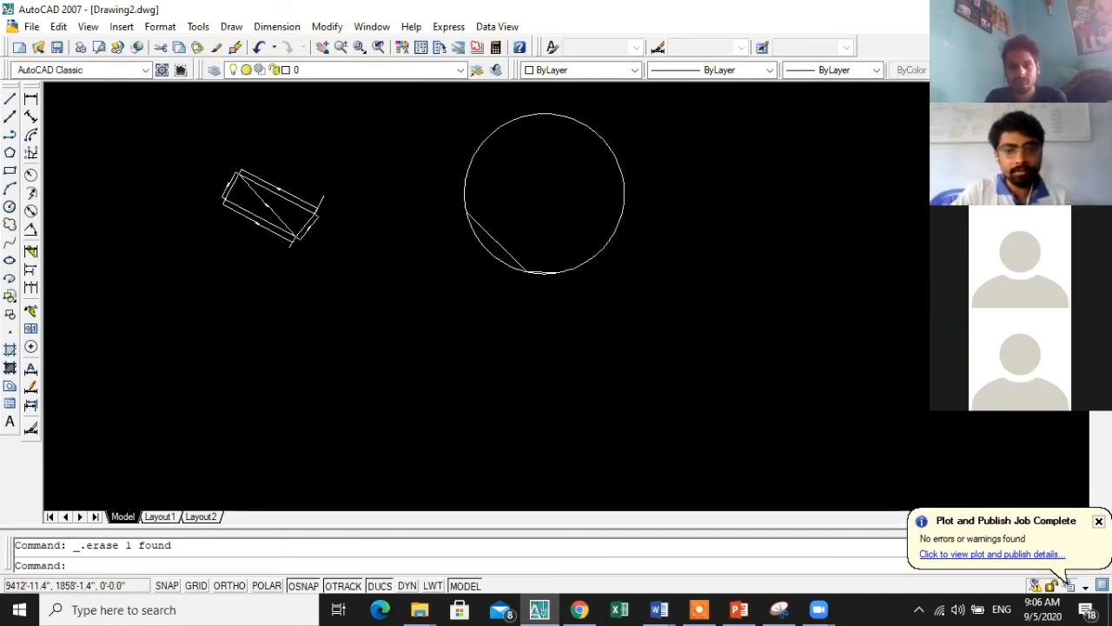
{"action": "left_click", "coordinate": [673, 299]}
{"action": "left_click", "coordinate": [437, 142]}
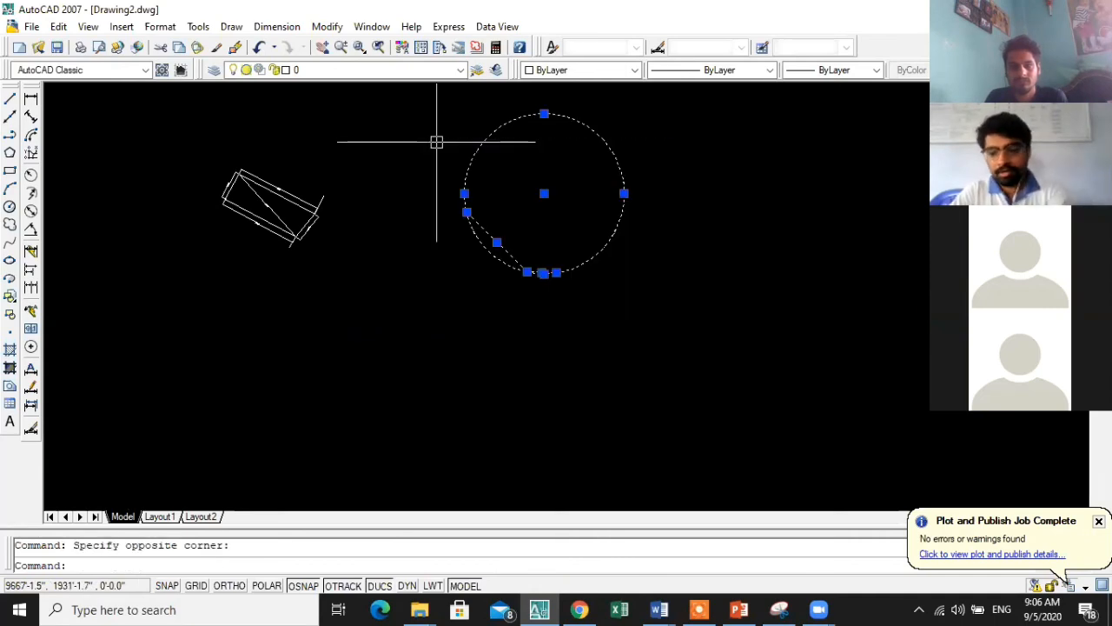
{"action": "key", "text": "Delete"}
- Examine the original dimensioned plot, reading its four side lengths and its diagonal
{"action": "scroll", "coordinate": [262, 216], "scroll_direction": "up", "scroll_amount": 3}
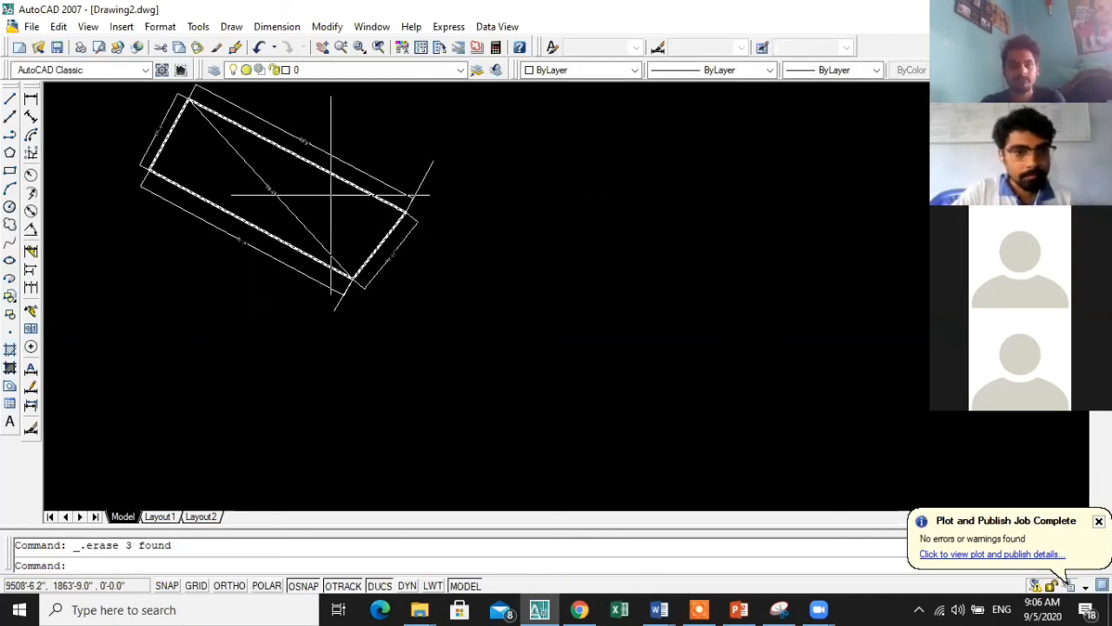
{"action": "scroll", "coordinate": [470, 233], "scroll_direction": "down", "scroll_amount": 3}
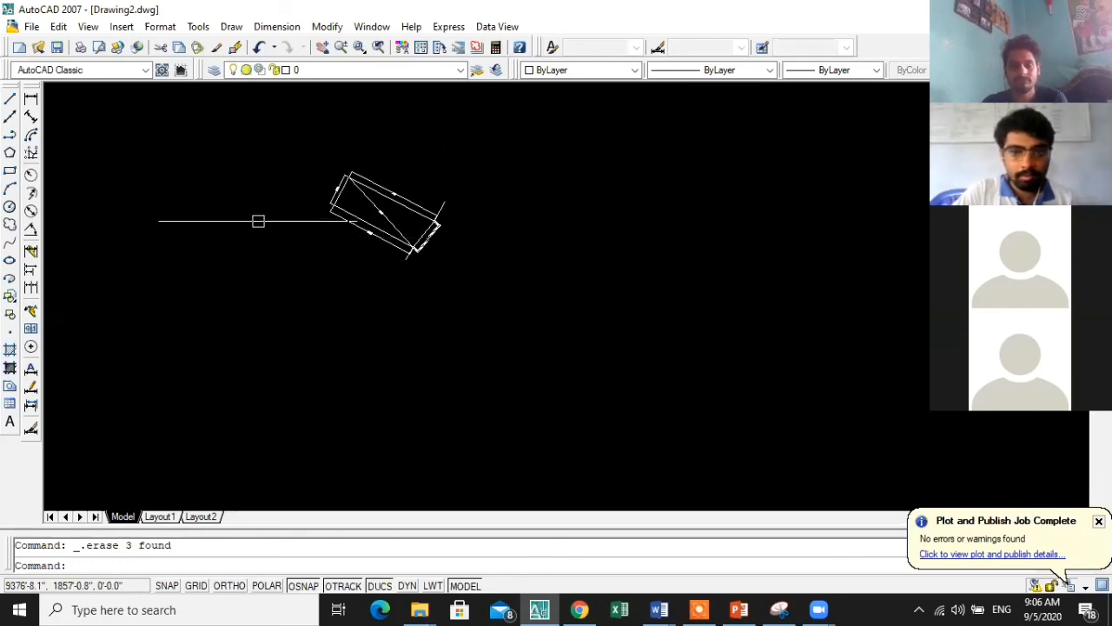
{"action": "scroll", "coordinate": [269, 221], "scroll_direction": "up", "scroll_amount": 3}
{"action": "scroll", "coordinate": [565, 219], "scroll_direction": "up", "scroll_amount": 1}
{"action": "scroll", "coordinate": [455, 228], "scroll_direction": "down", "scroll_amount": 3}
{"action": "scroll", "coordinate": [573, 239], "scroll_direction": "up", "scroll_amount": 3}
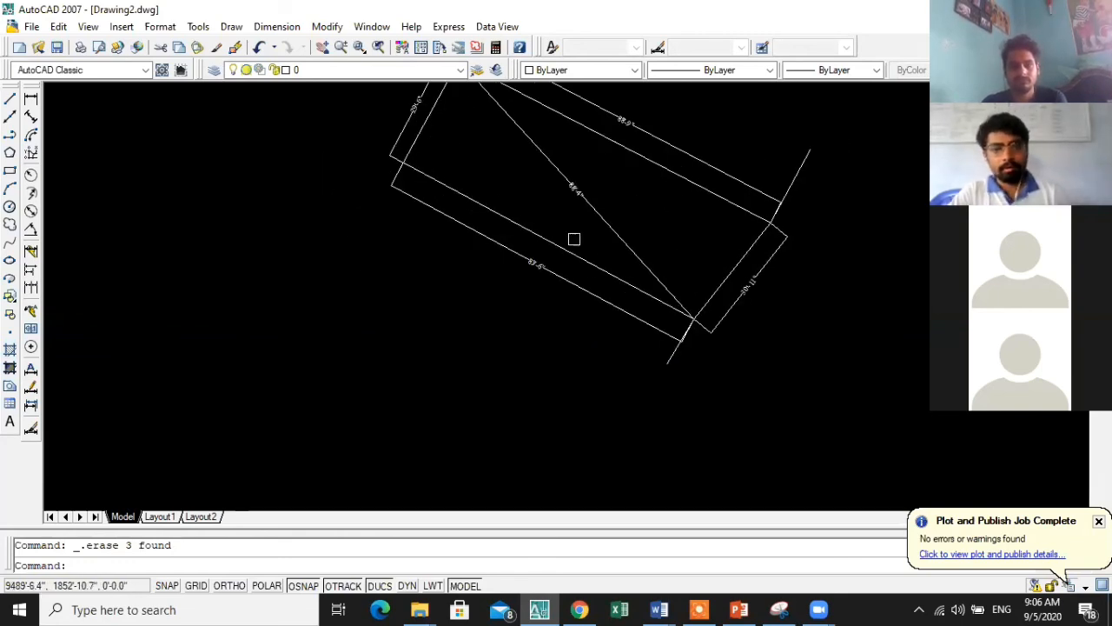
{"action": "scroll", "coordinate": [405, 186], "scroll_direction": "up", "scroll_amount": 1}
{"action": "scroll", "coordinate": [576, 226], "scroll_direction": "down", "scroll_amount": 5}
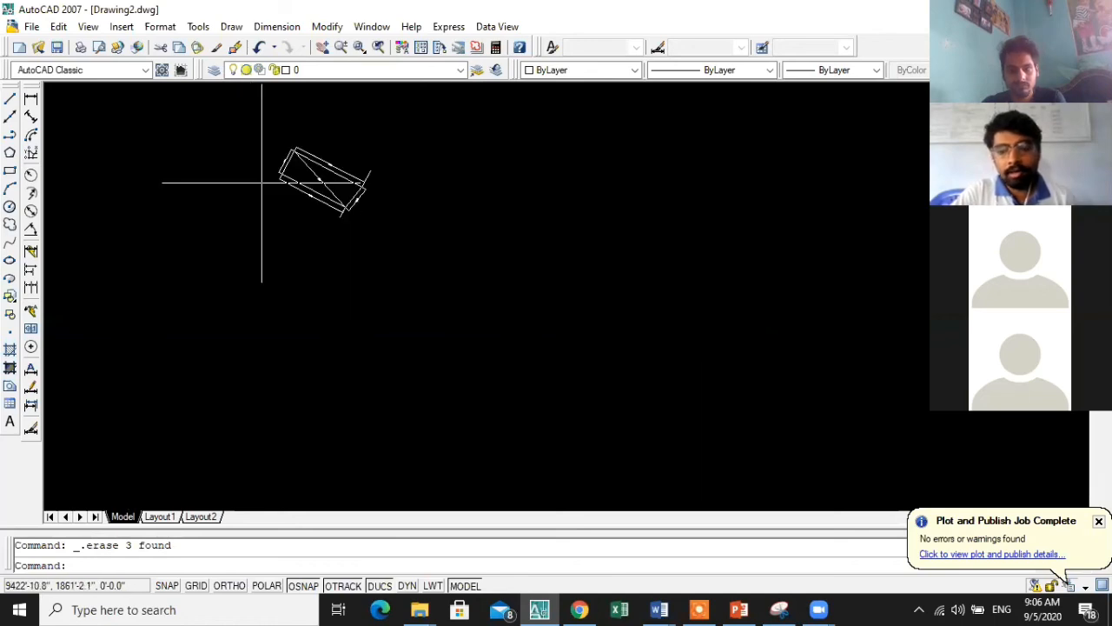
{"action": "scroll", "coordinate": [368, 184], "scroll_direction": "up", "scroll_amount": 2}
{"action": "scroll", "coordinate": [383, 194], "scroll_direction": "down", "scroll_amount": 3}
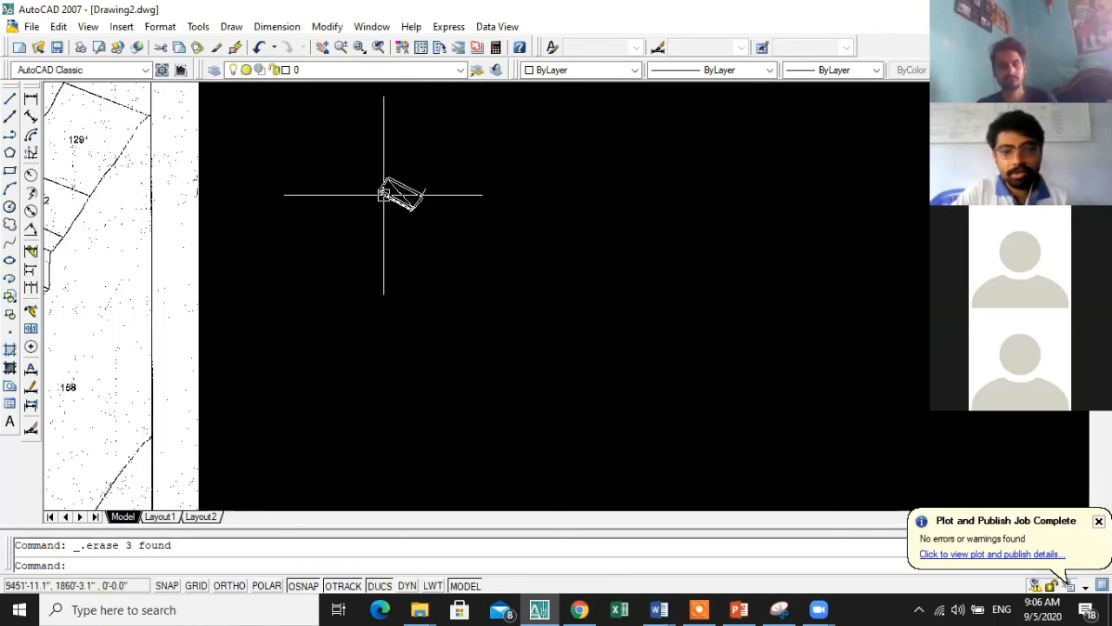
{"action": "scroll", "coordinate": [362, 165], "scroll_direction": "up", "scroll_amount": 3}
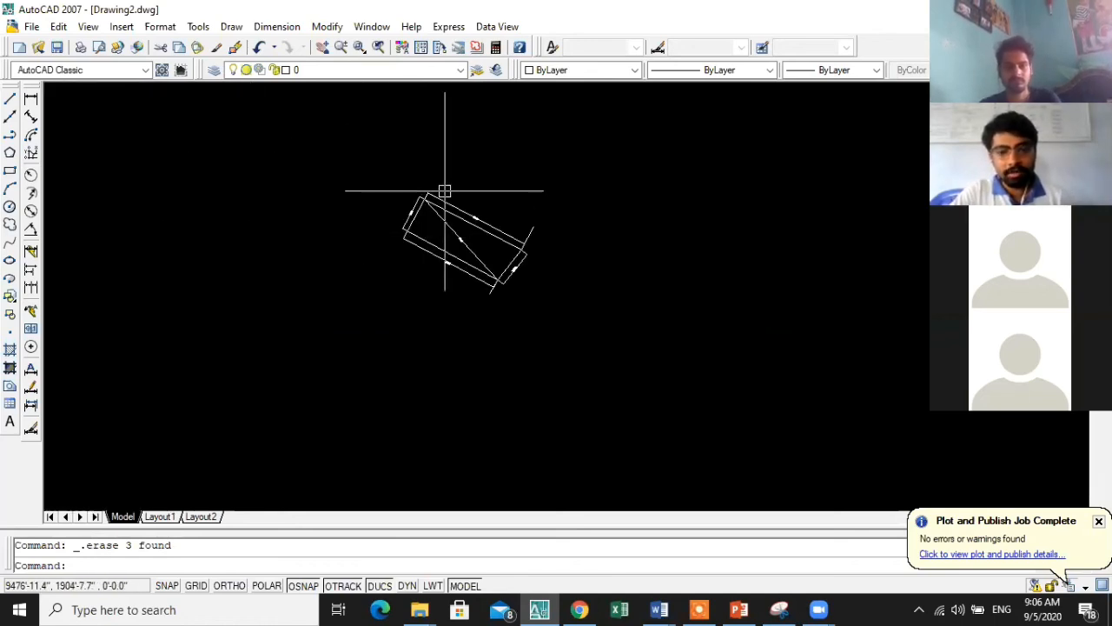
{"action": "scroll", "coordinate": [444, 188], "scroll_direction": "up", "scroll_amount": 5}
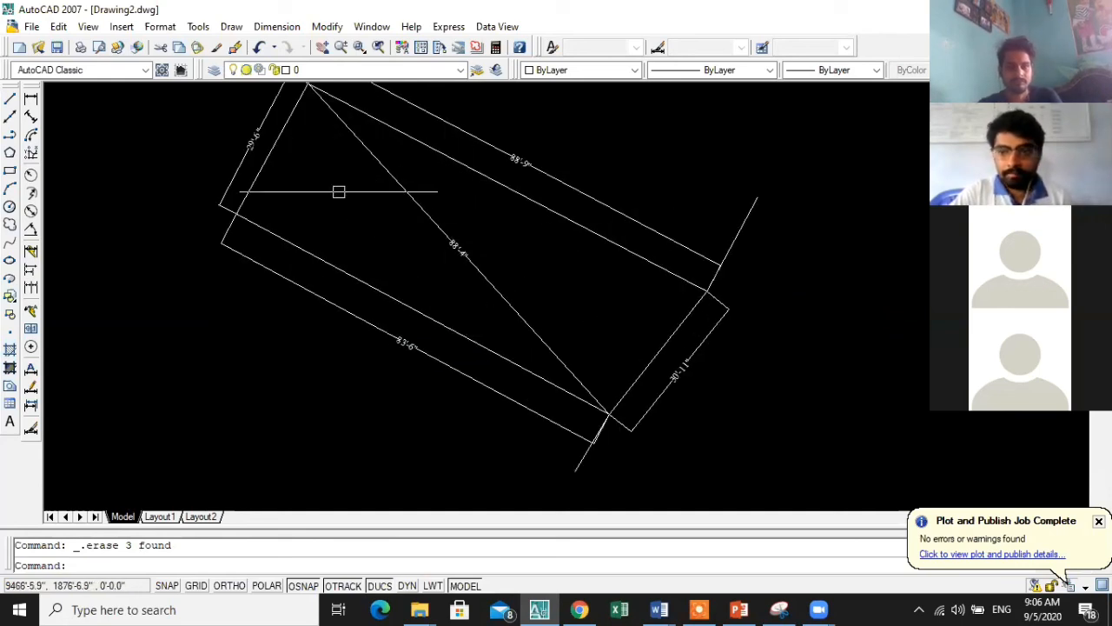
{"action": "left_click", "coordinate": [565, 362]}
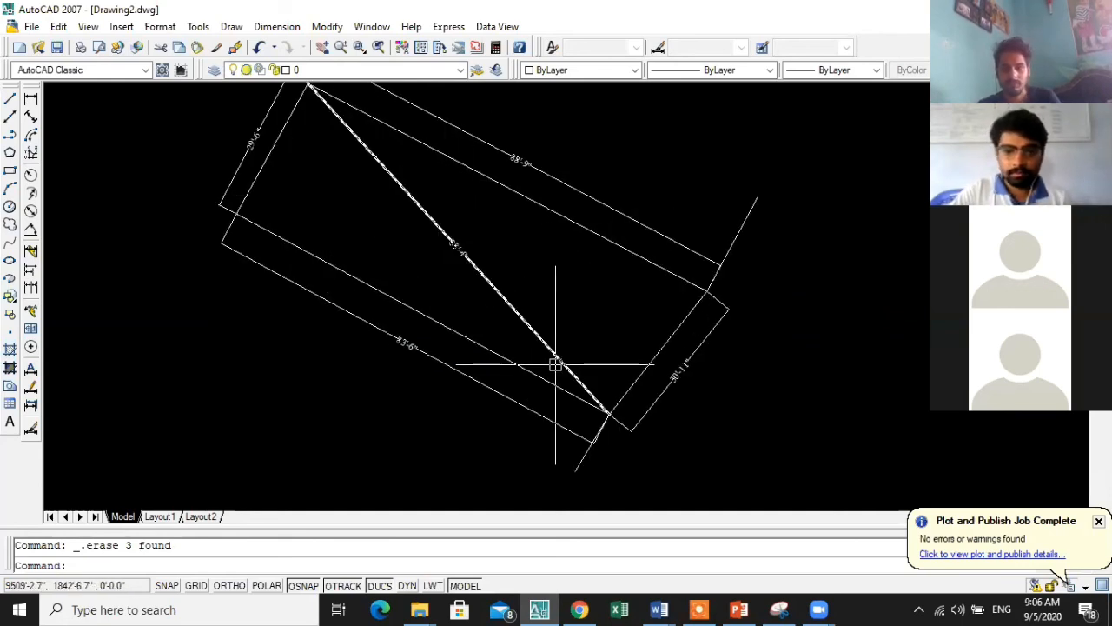
{"action": "scroll", "coordinate": [582, 396], "scroll_direction": "down", "scroll_amount": 2}
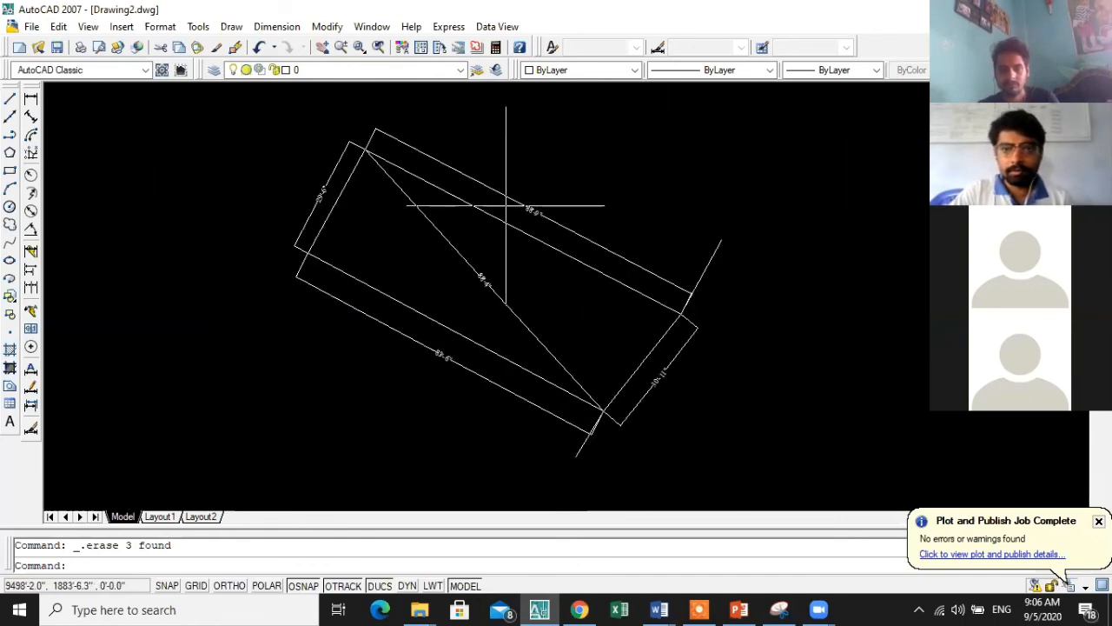
{"action": "scroll", "coordinate": [546, 261], "scroll_direction": "down", "scroll_amount": 3}
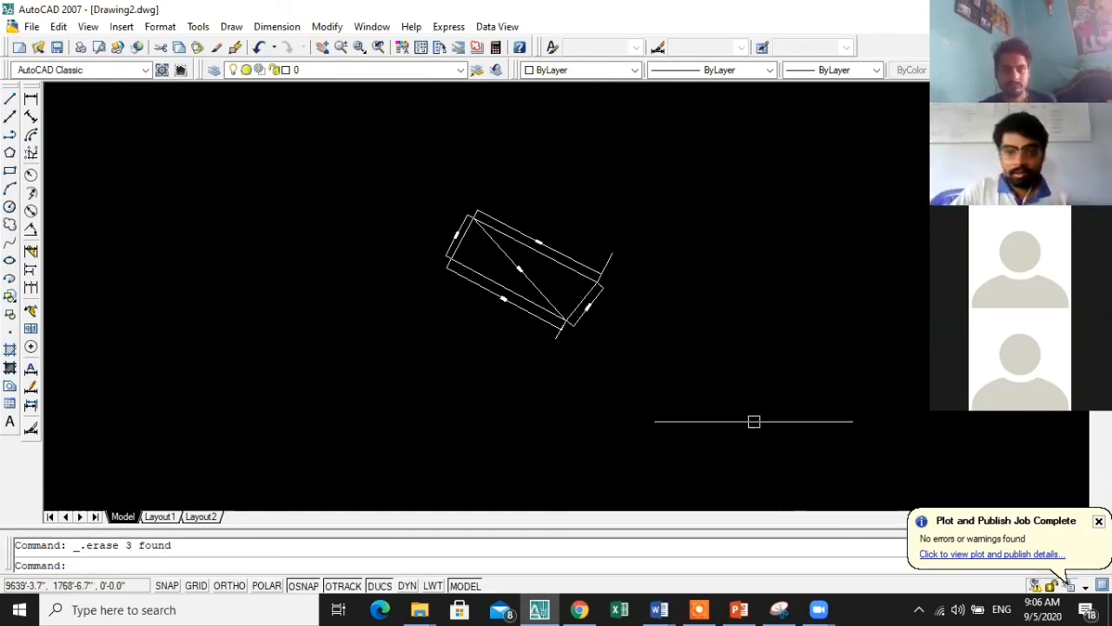
{"action": "scroll", "coordinate": [525, 320], "scroll_direction": "up", "scroll_amount": 2}
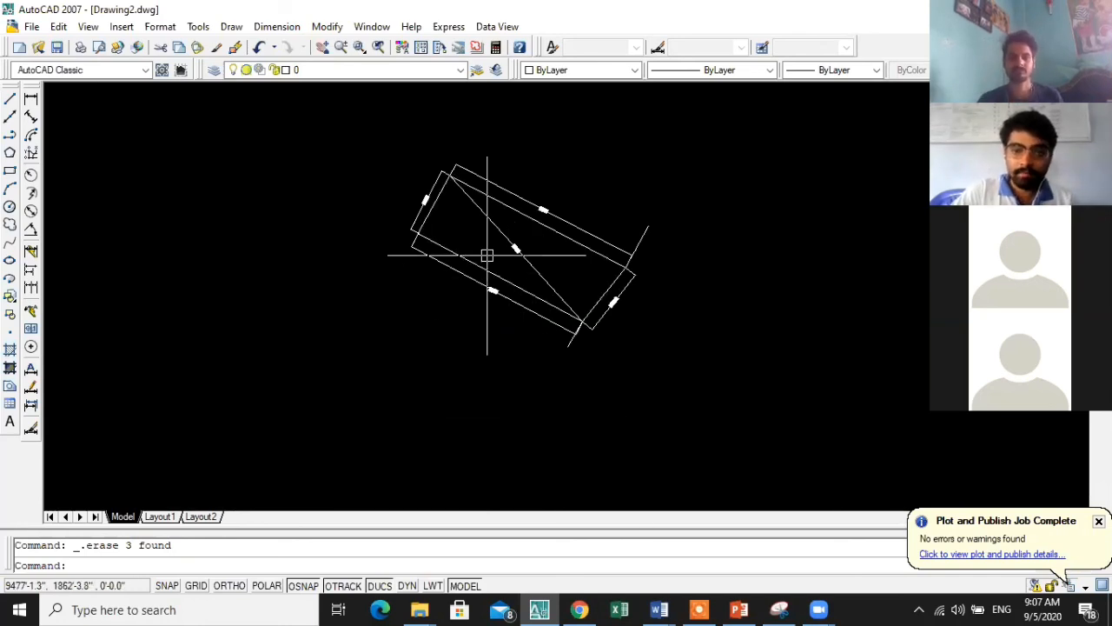
- Inspect the plot outline's long lower side and the corner where the diagonal meets it, leaving nothing selected
{"action": "scroll", "coordinate": [504, 269], "scroll_direction": "up", "scroll_amount": 3}
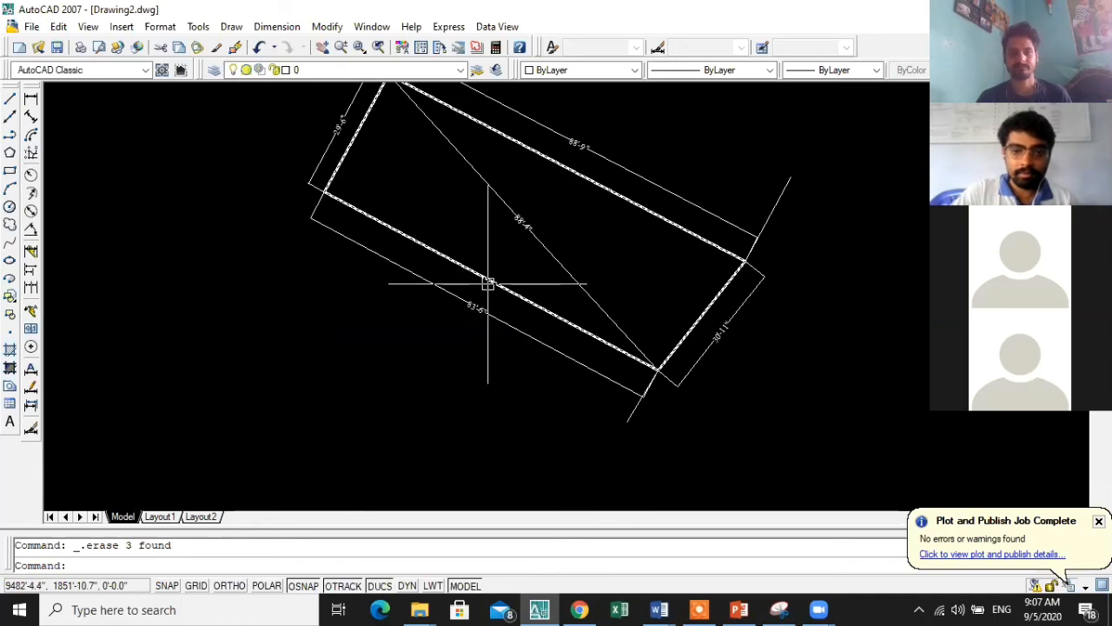
{"action": "left_click", "coordinate": [485, 283]}
{"action": "key", "text": "Escape"}
{"action": "scroll", "coordinate": [183, 295], "scroll_direction": "down", "scroll_amount": 3}
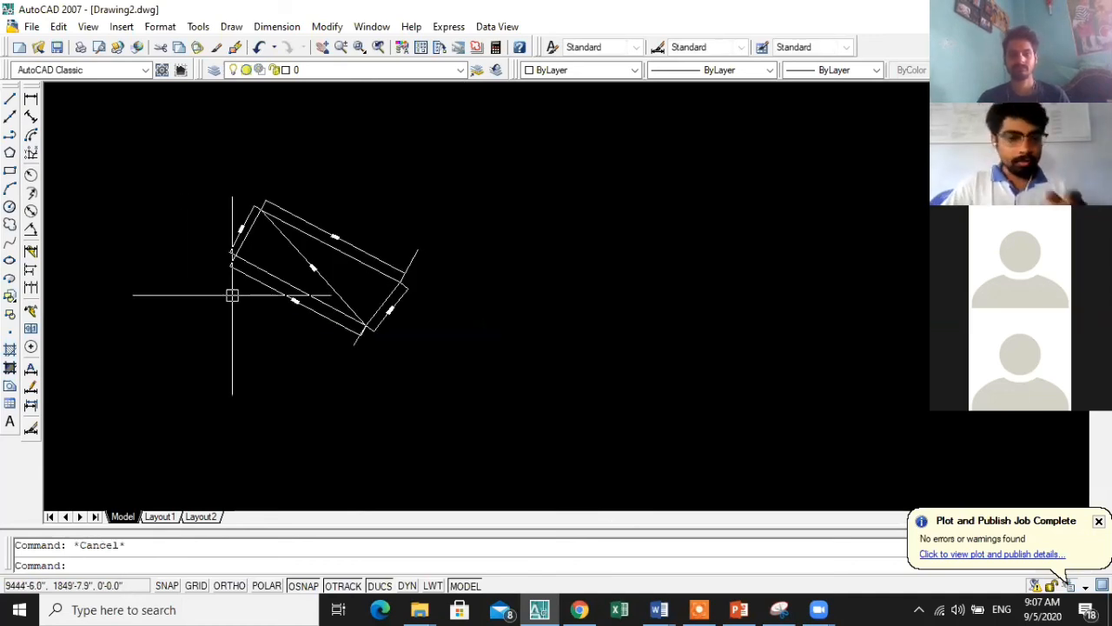
{"action": "scroll", "coordinate": [501, 328], "scroll_direction": "up", "scroll_amount": 3}
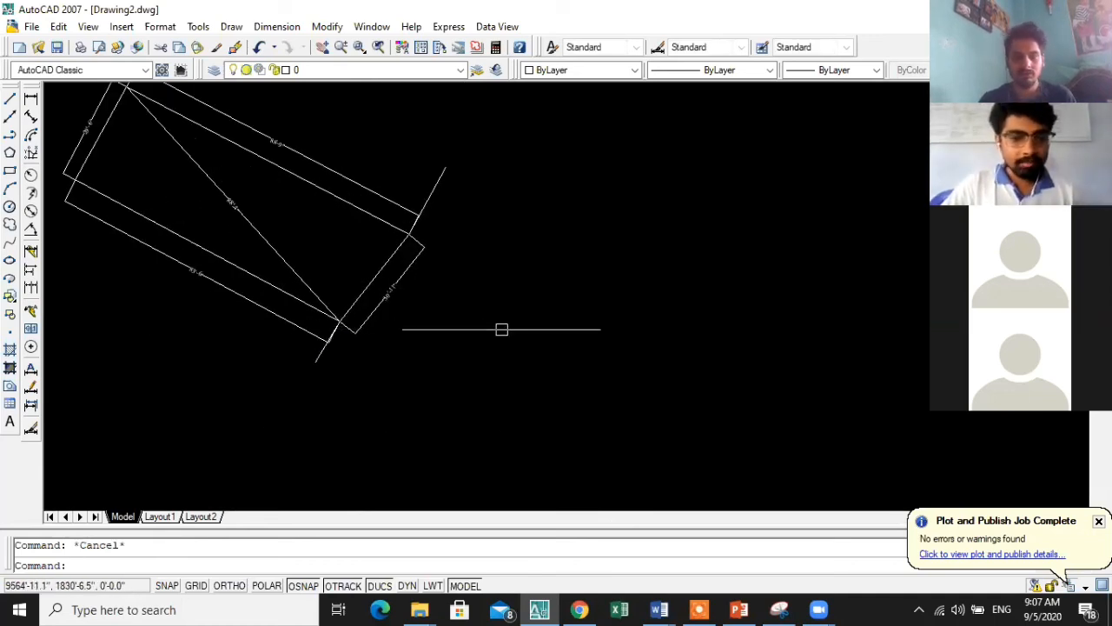
{"action": "scroll", "coordinate": [382, 331], "scroll_direction": "down", "scroll_amount": 3}
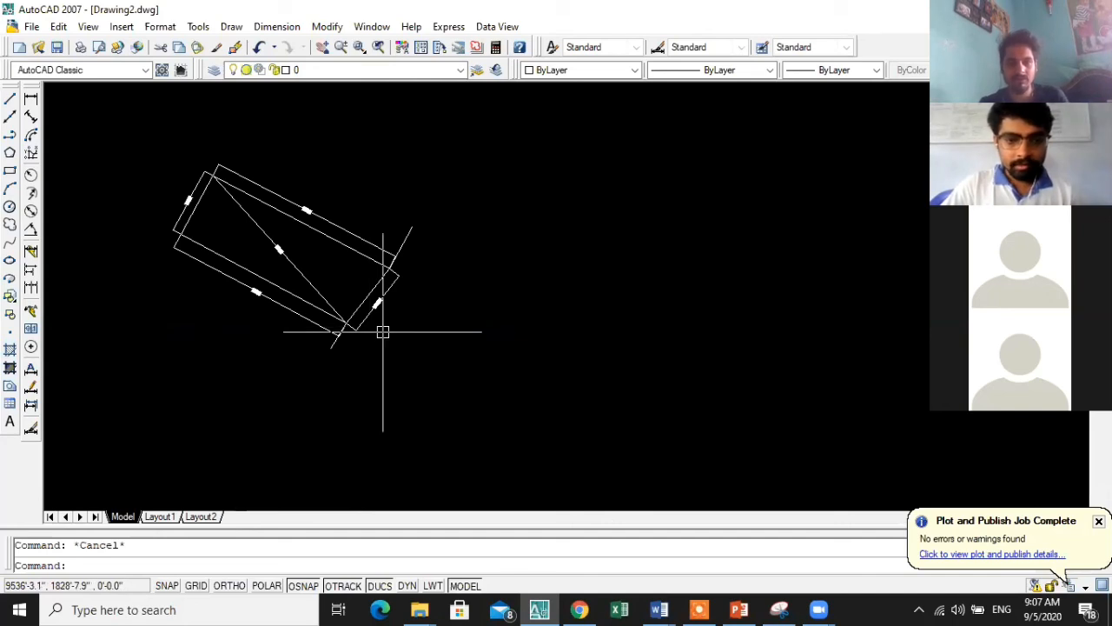
{"action": "scroll", "coordinate": [258, 318], "scroll_direction": "up", "scroll_amount": 4}
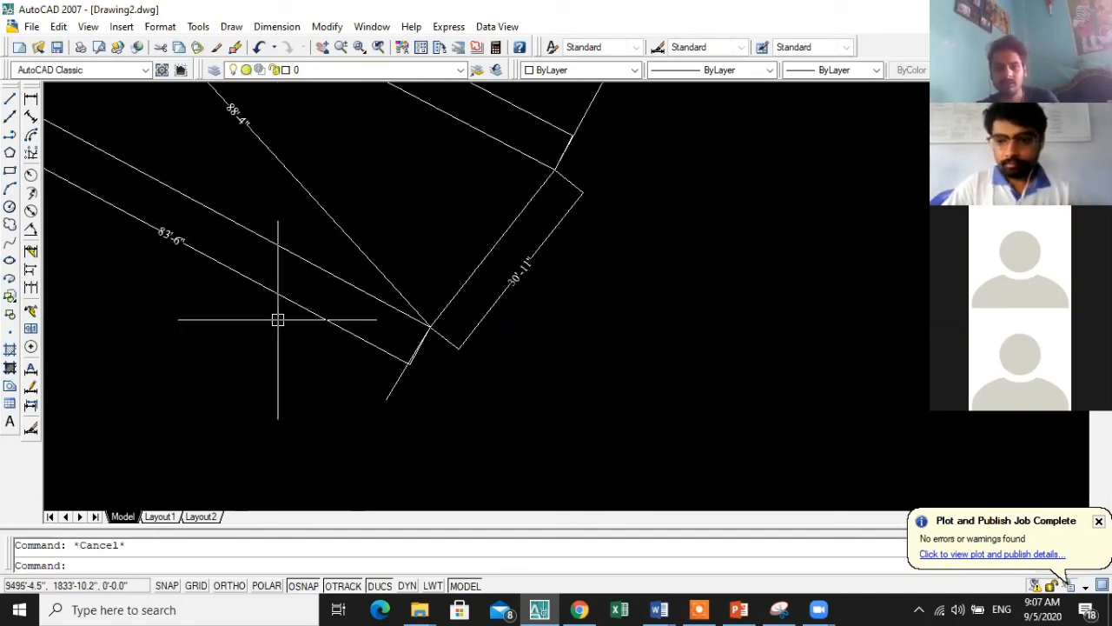
{"action": "scroll", "coordinate": [545, 361], "scroll_direction": "down", "scroll_amount": 1}
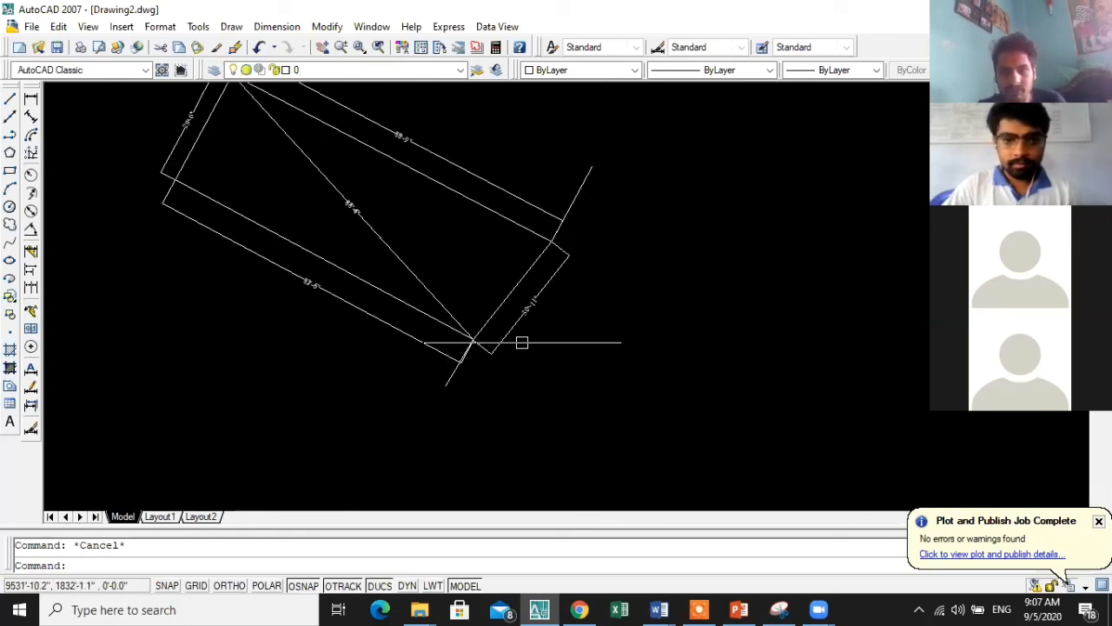
{"action": "scroll", "coordinate": [582, 337], "scroll_direction": "down", "scroll_amount": 4}
{"action": "scroll", "coordinate": [215, 219], "scroll_direction": "up", "scroll_amount": 9}
{"action": "scroll", "coordinate": [609, 296], "scroll_direction": "down", "scroll_amount": 3}
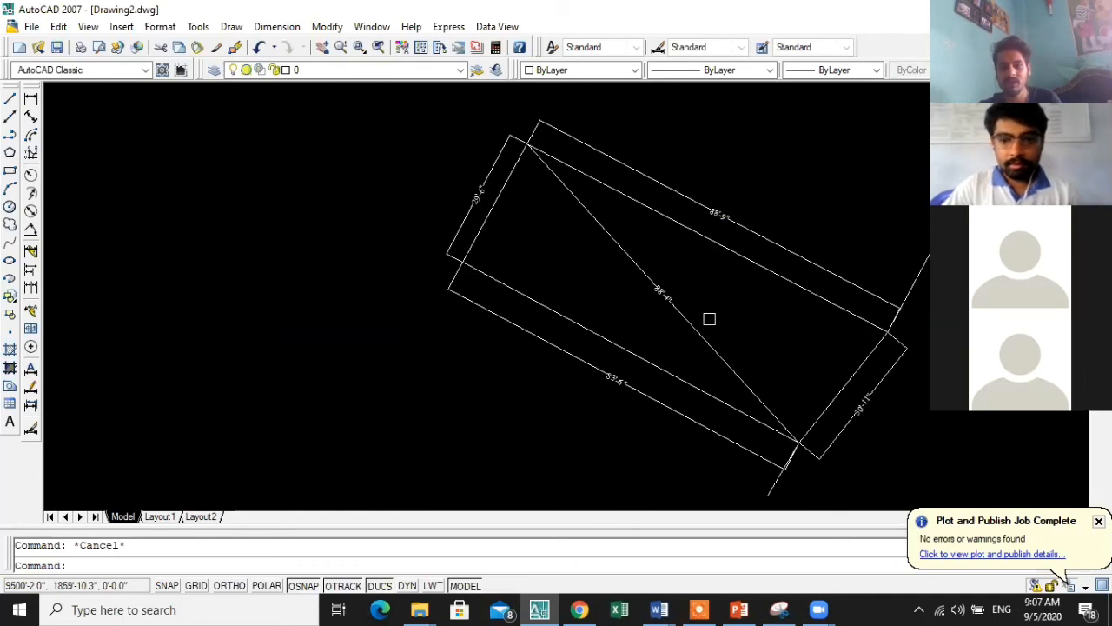
{"action": "scroll", "coordinate": [687, 308], "scroll_direction": "up", "scroll_amount": 4}
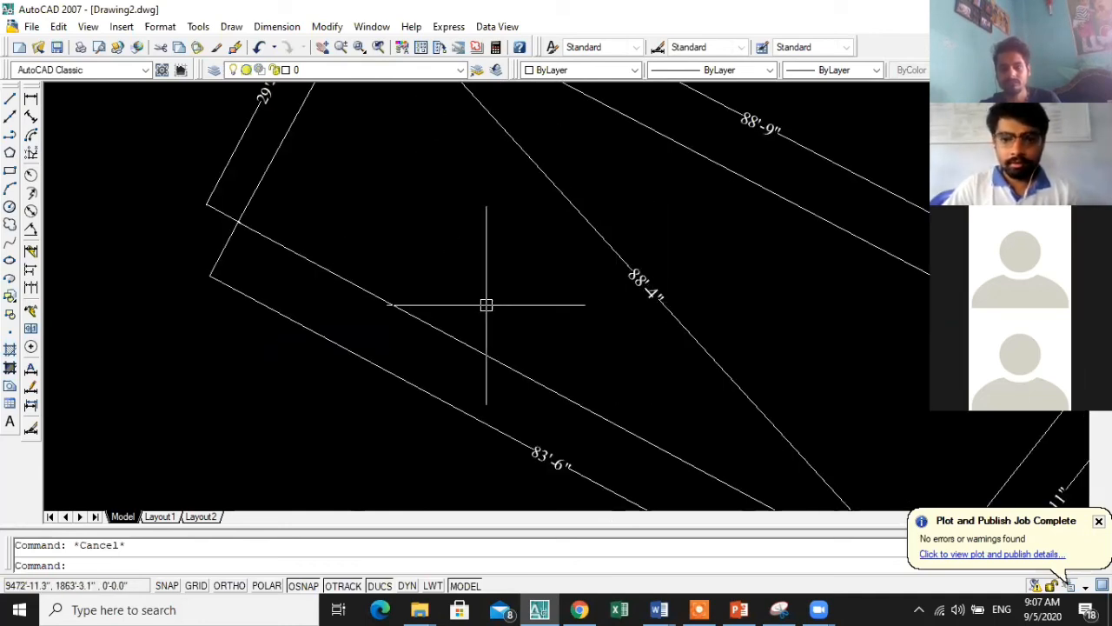
{"action": "scroll", "coordinate": [469, 303], "scroll_direction": "down", "scroll_amount": 3}
{"action": "scroll", "coordinate": [457, 301], "scroll_direction": "up", "scroll_amount": 3}
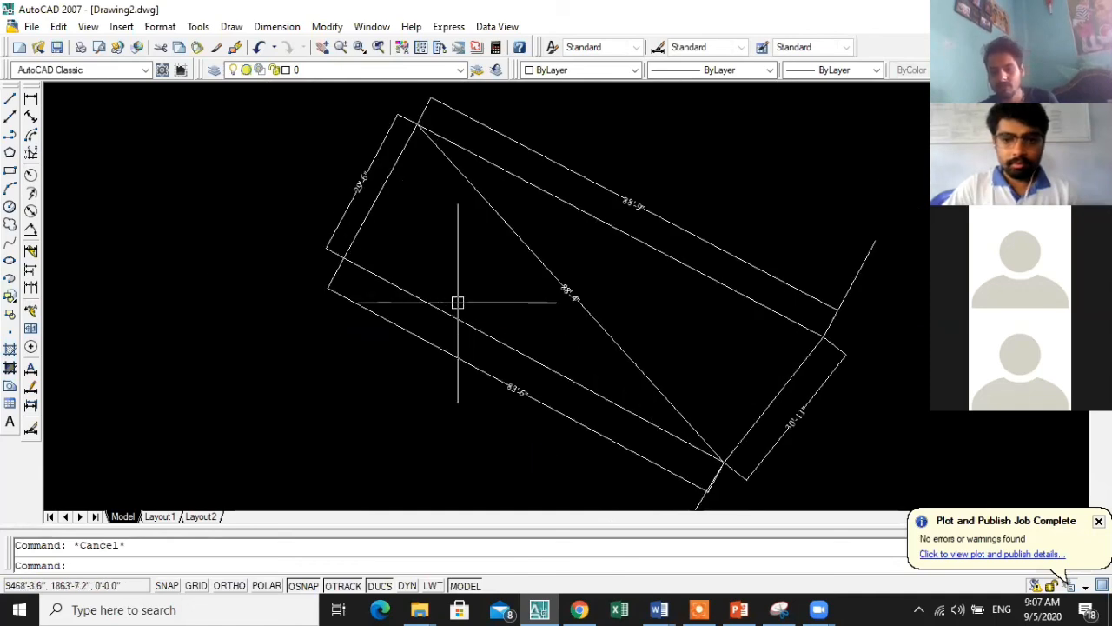
{"action": "scroll", "coordinate": [457, 302], "scroll_direction": "down", "scroll_amount": 2}
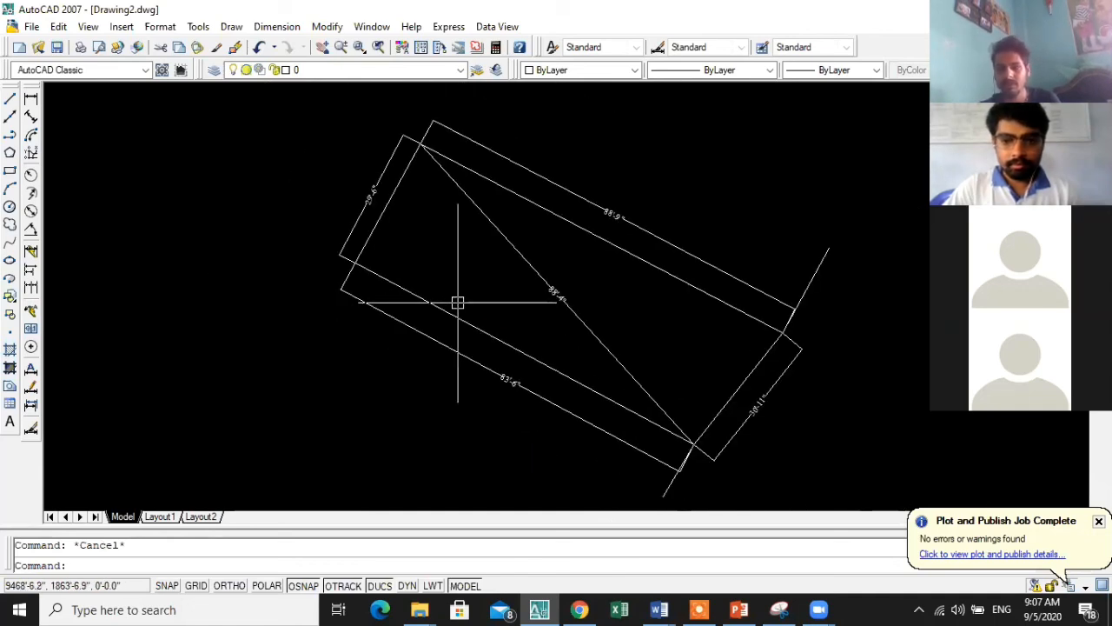